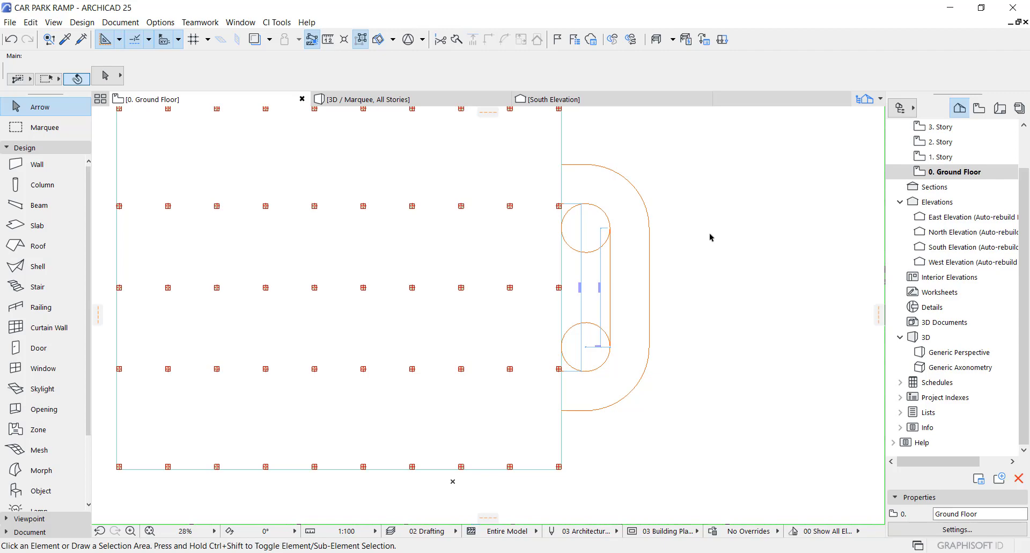
# - Examine the ramp outline on the ground floor plan, including its two circles, straight edges and dimensions
pyautogui.scroll(-2, 697, 230)
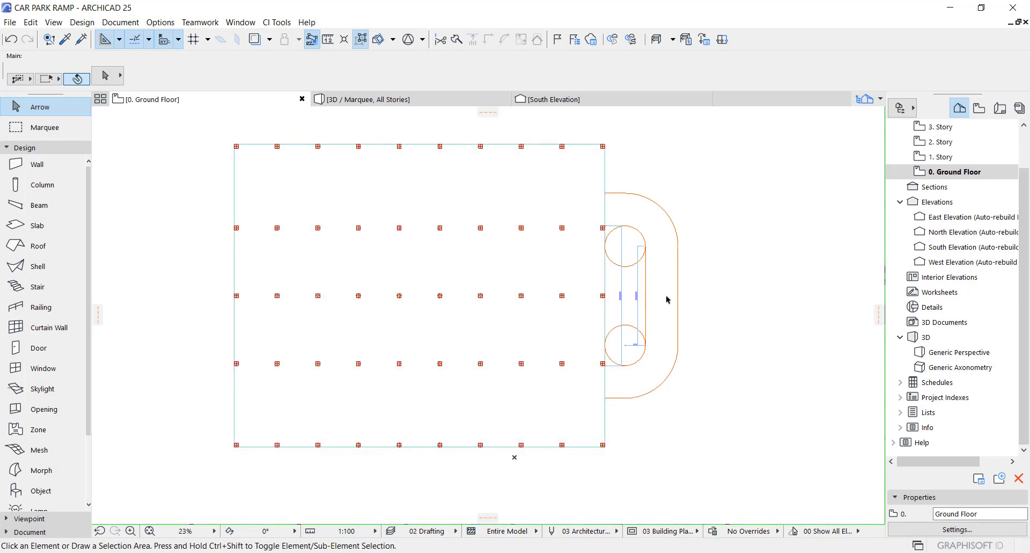
pyautogui.scroll(2, 667, 294)
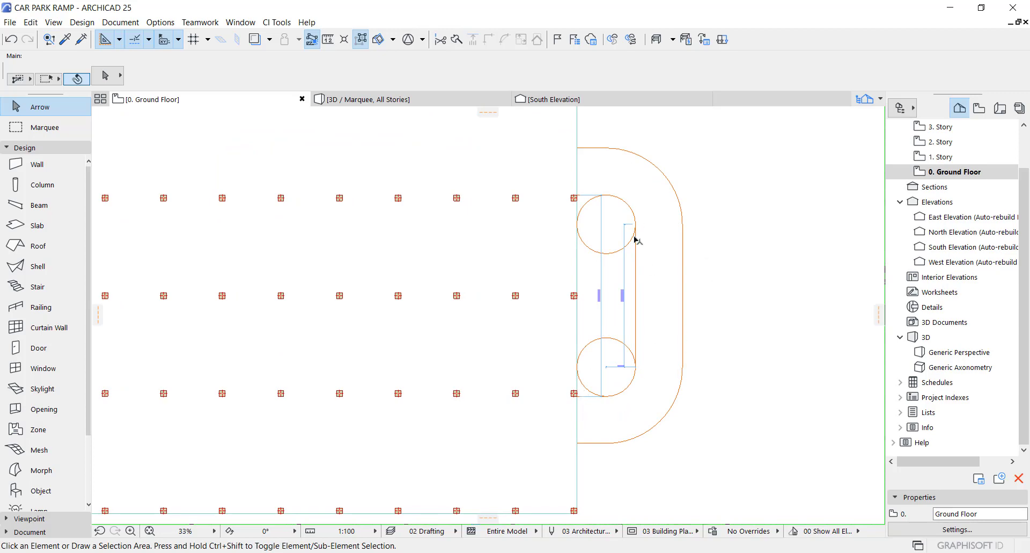
pyautogui.scroll(5, 625, 413)
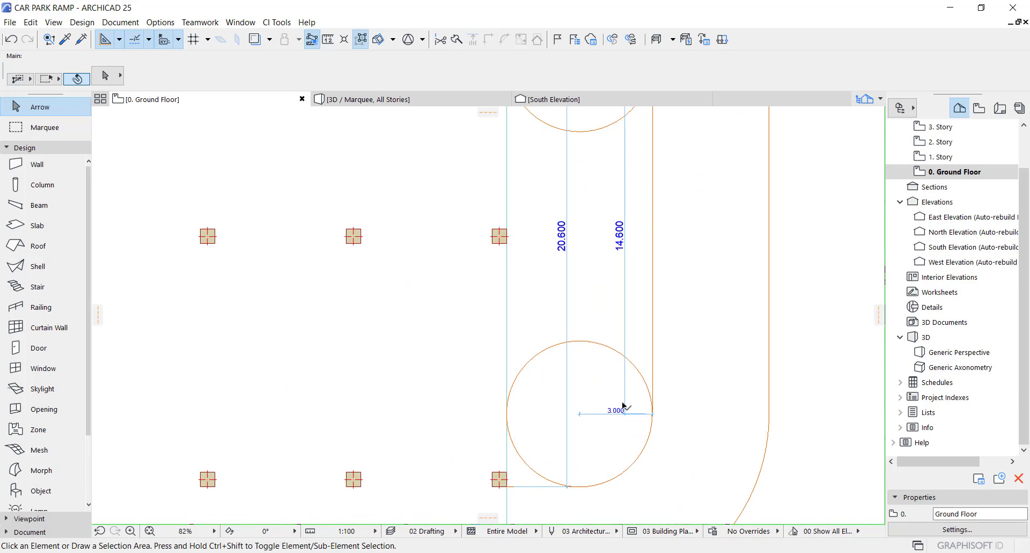
pyautogui.scroll(2, 635, 416)
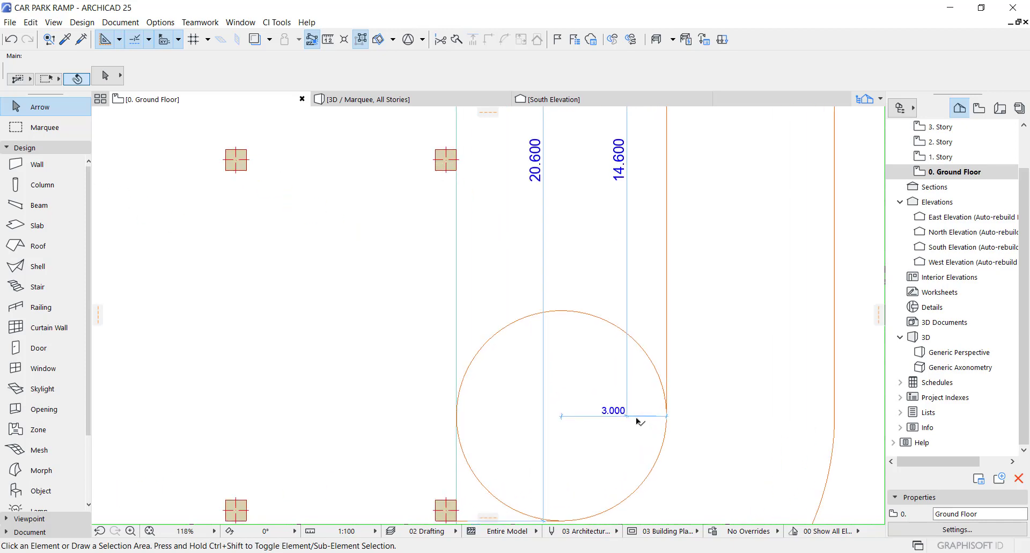
pyautogui.scroll(-2, 665, 428)
pyautogui.scroll(-4, 645, 426)
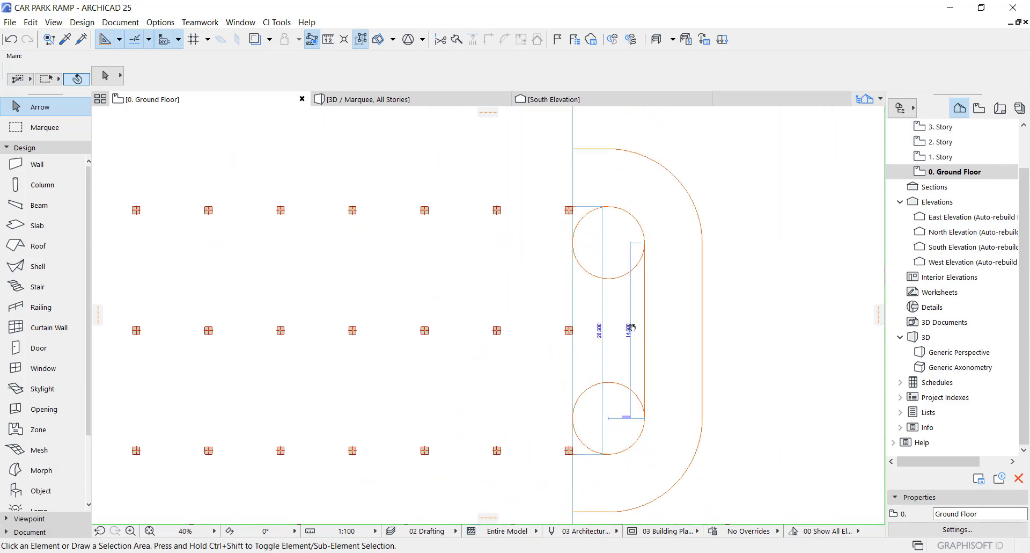
pyautogui.scroll(2, 615, 310)
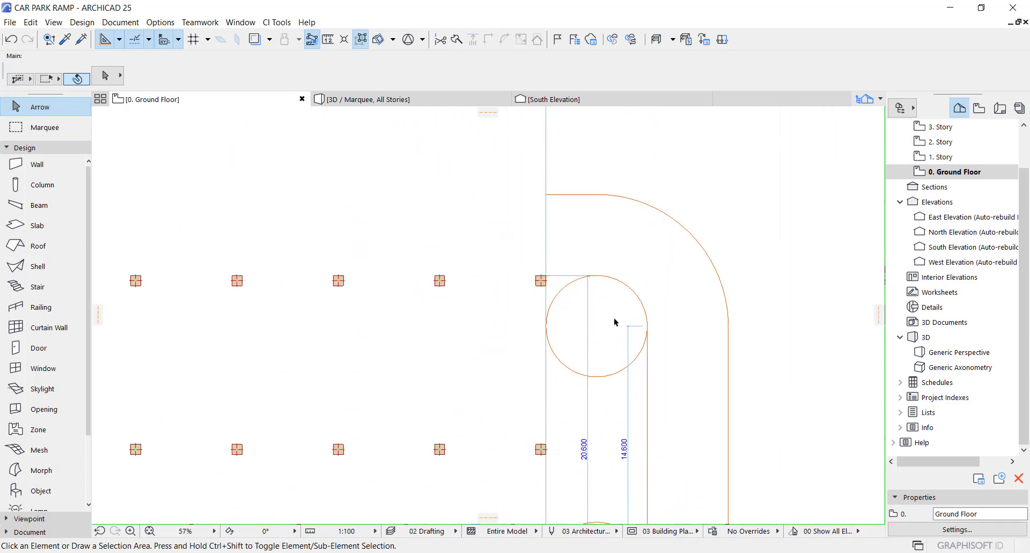
pyautogui.scroll(-2, 614, 318)
pyautogui.scroll(1, 596, 376)
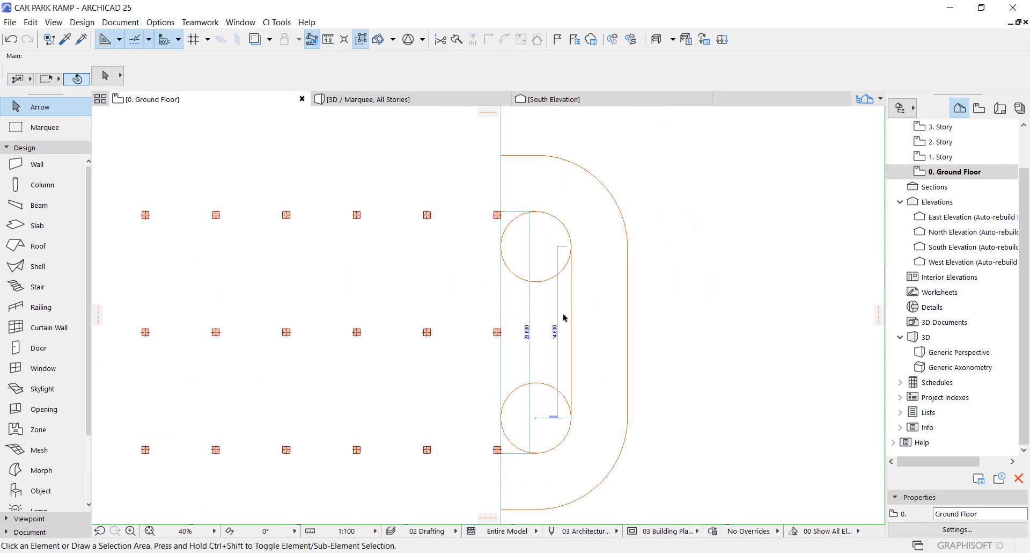
pyautogui.scroll(1, 573, 410)
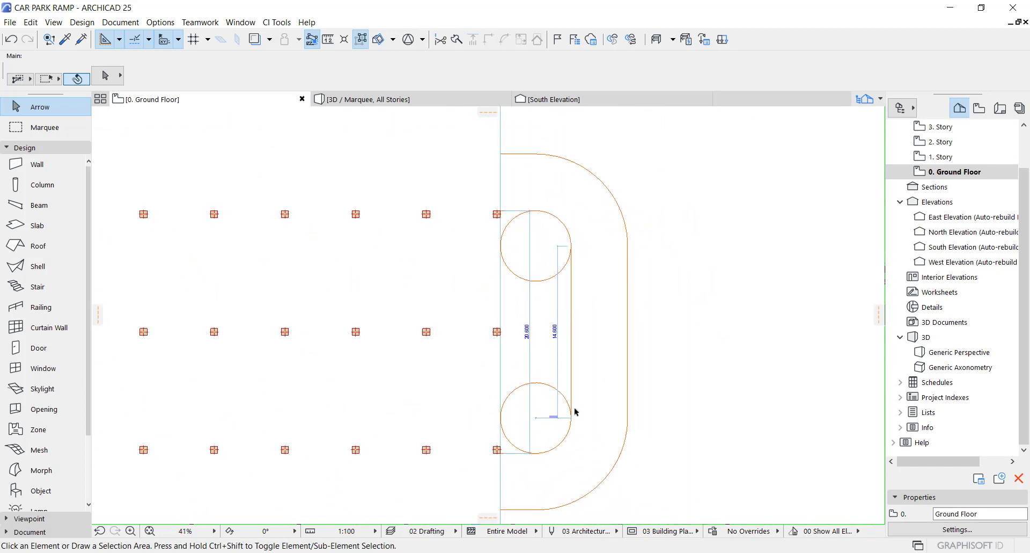
pyautogui.scroll(4, 561, 338)
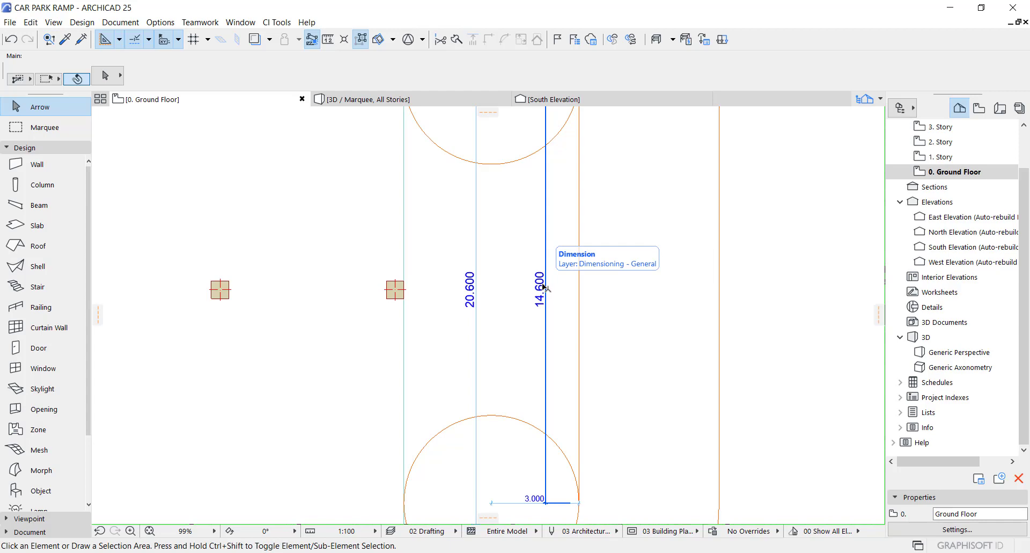
pyautogui.scroll(-2, 557, 355)
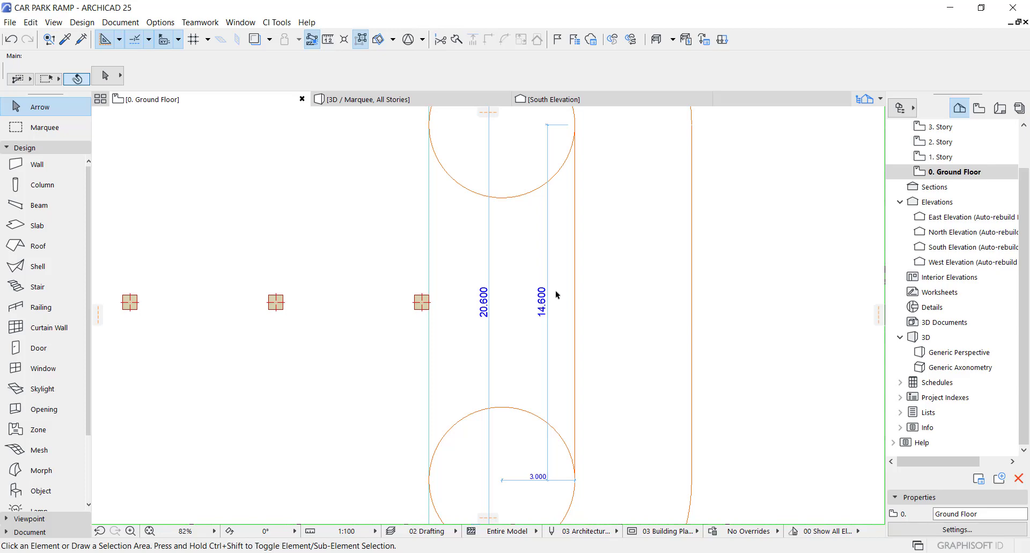
pyautogui.scroll(-6, 558, 298)
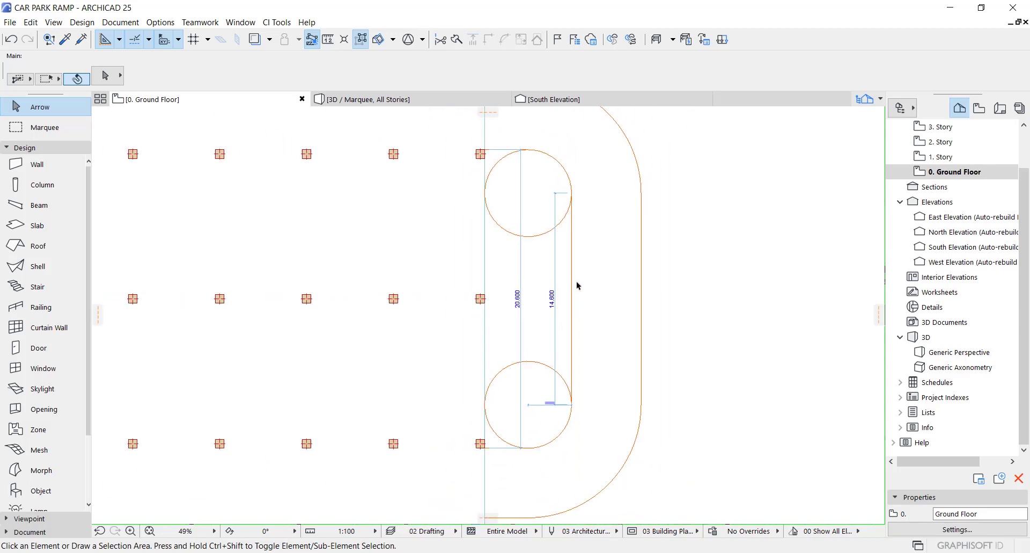
pyautogui.scroll(3, 552, 322)
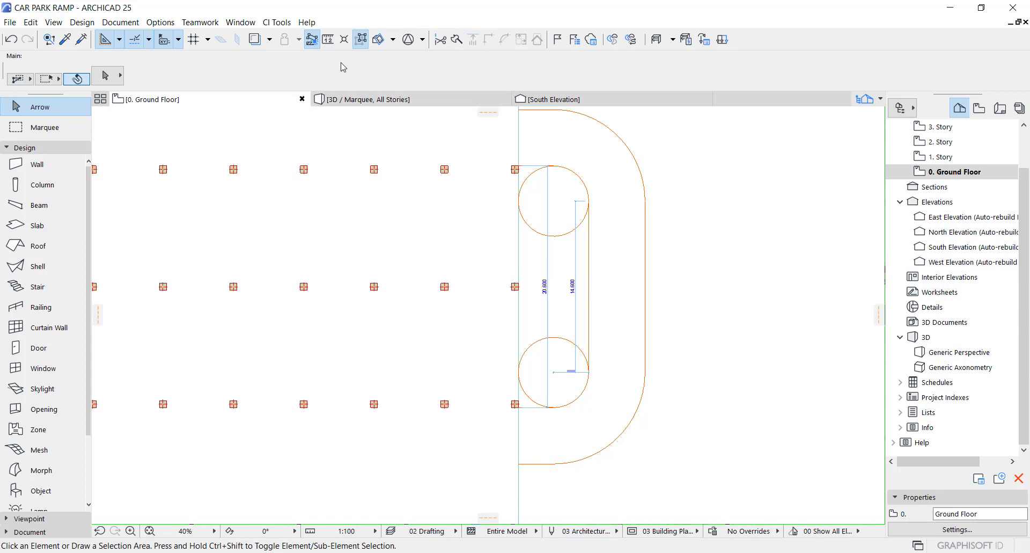
# - Measure the distance between the ramp's inner and outer straight lines near the lower circle
pyautogui.click(328, 39)
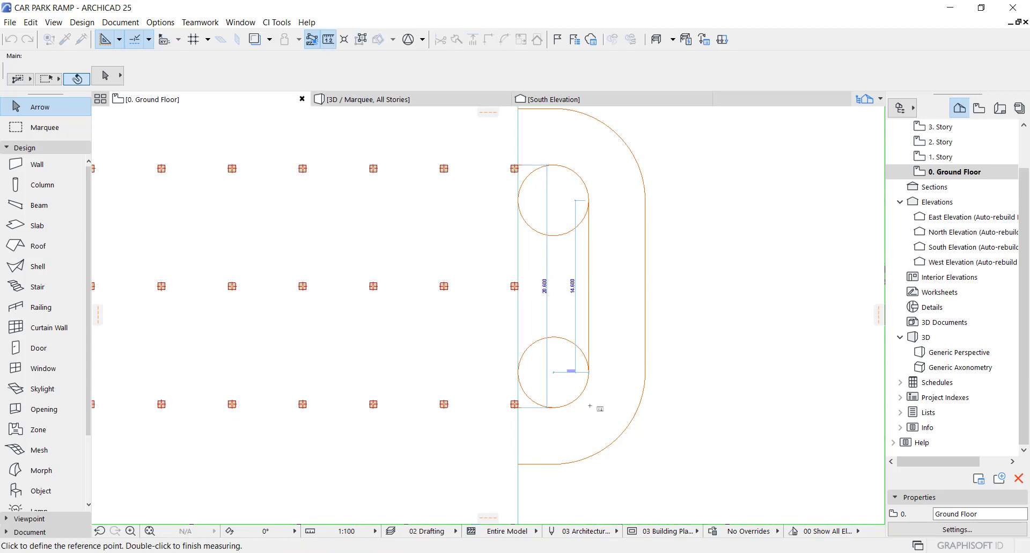
pyautogui.scroll(5, 575, 350)
pyautogui.moveTo(509, 263); pyautogui.dragTo(508, 321, button='middle')
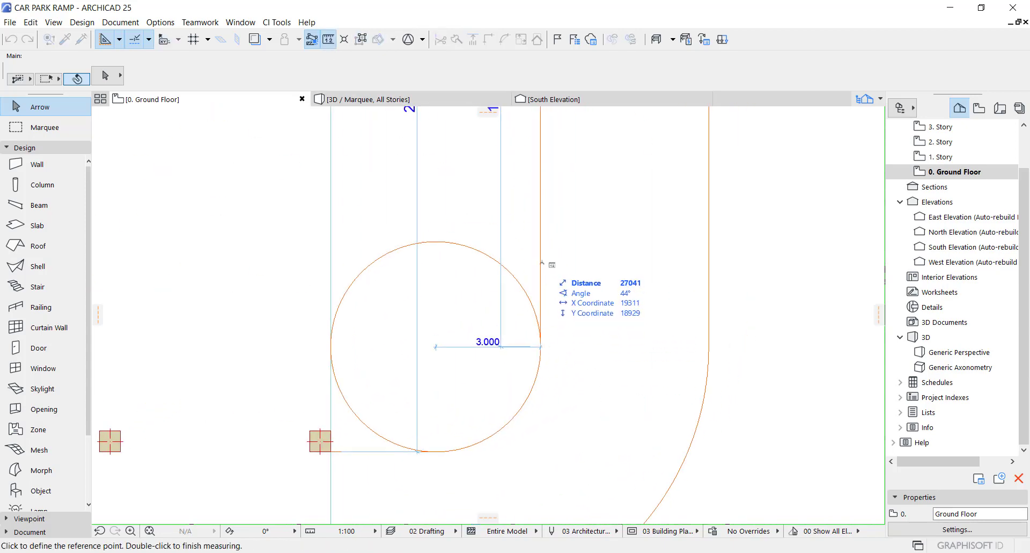
pyautogui.click(541, 258)
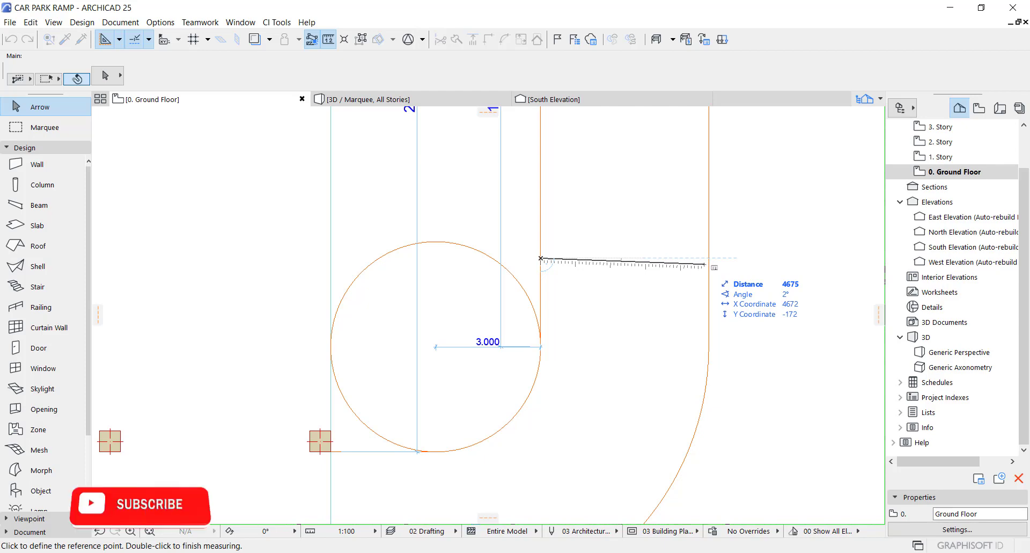
pyautogui.press('Escape')
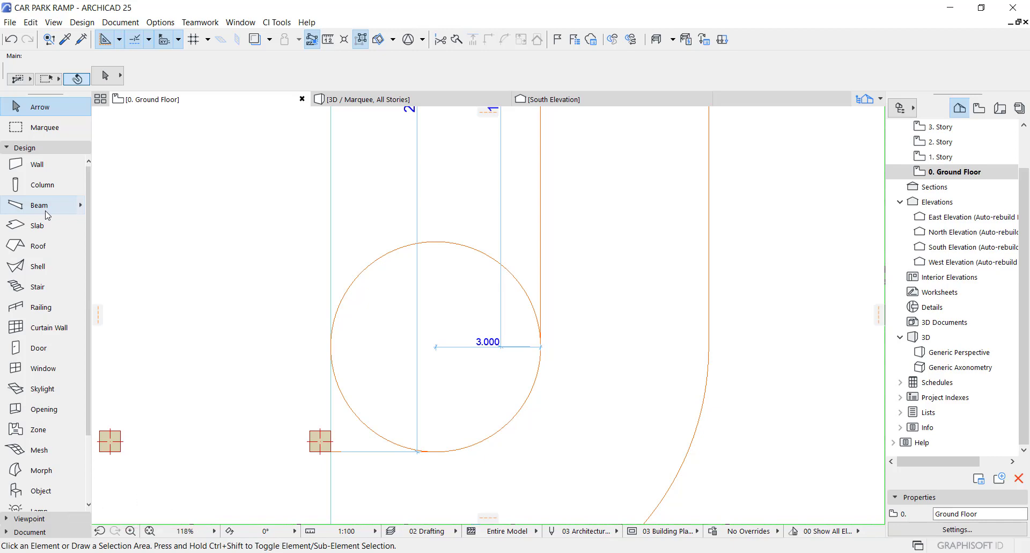
# - Create a new complex profile named "ramp car" in the Profile Manager
pyautogui.scroll(-3, 258, 285)
pyautogui.click(163, 24)
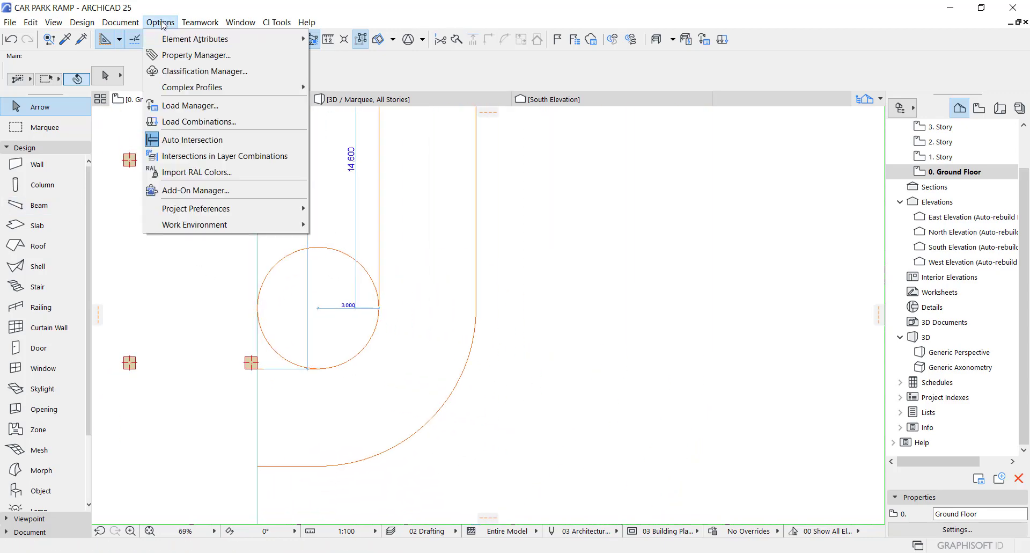
pyautogui.moveTo(243, 90)
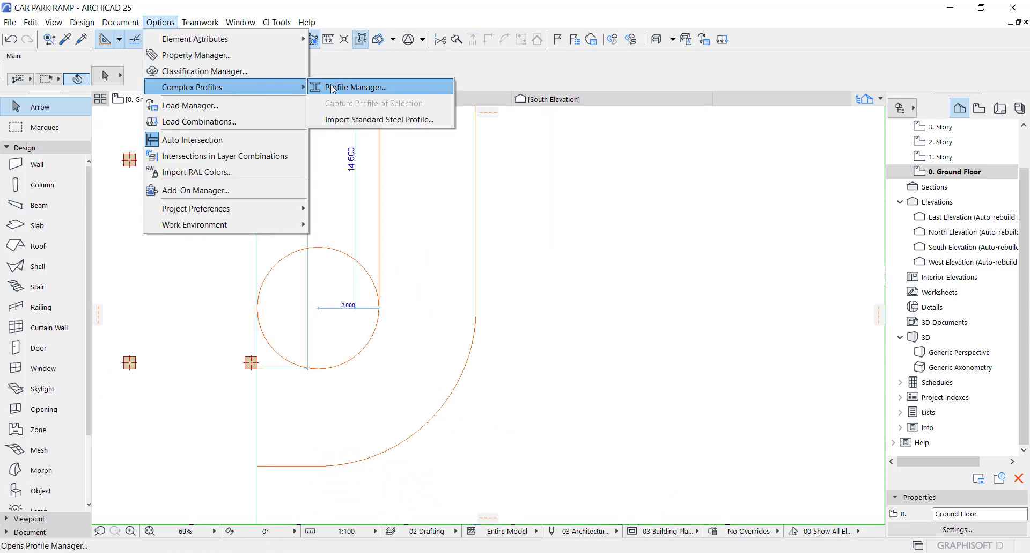
pyautogui.click(336, 87)
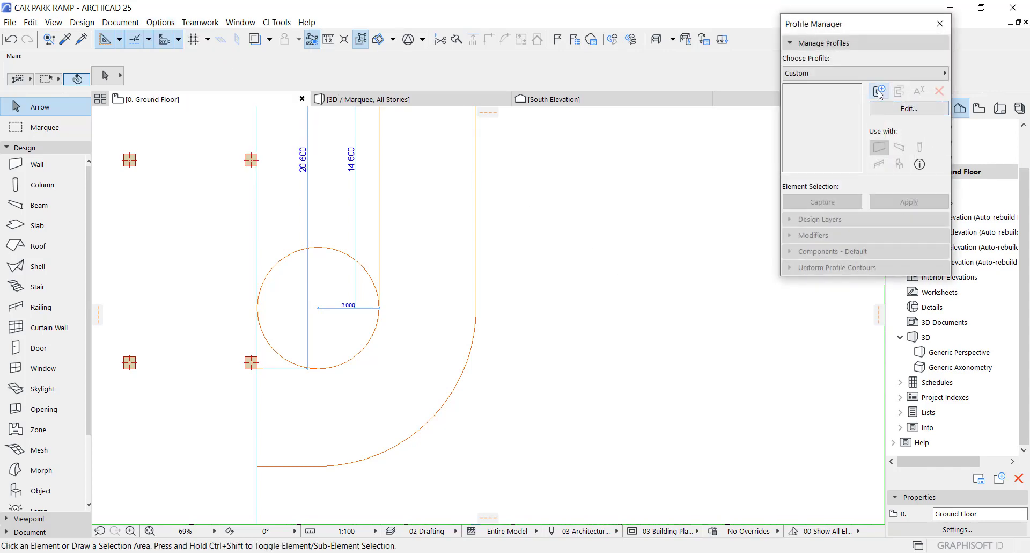
pyautogui.click(879, 91)
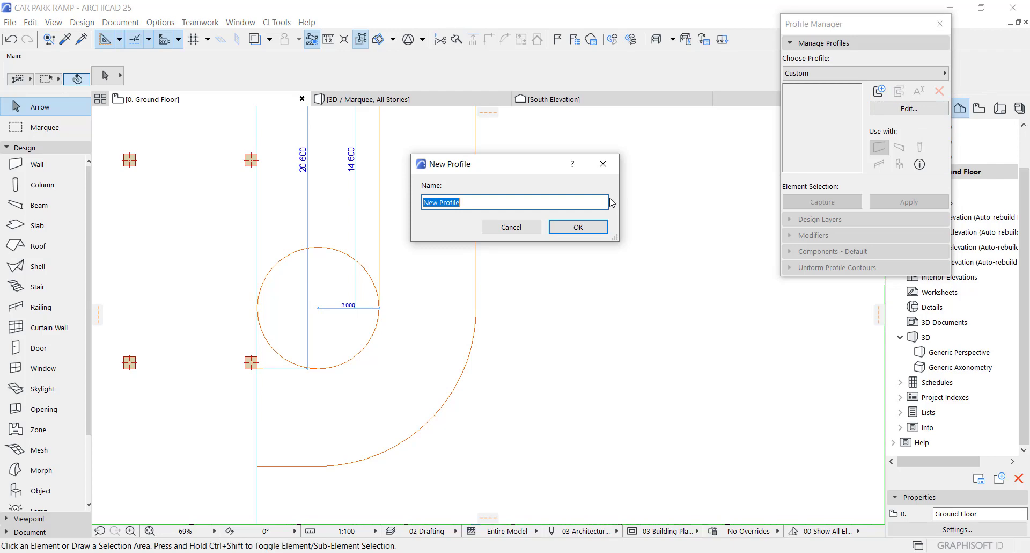
pyautogui.write('ramp car')
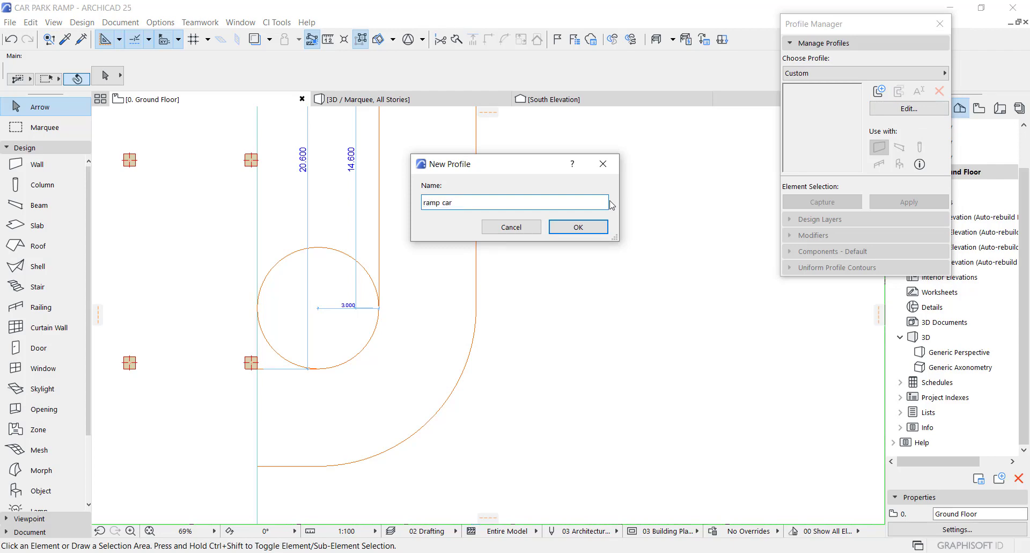
pyautogui.click(579, 226)
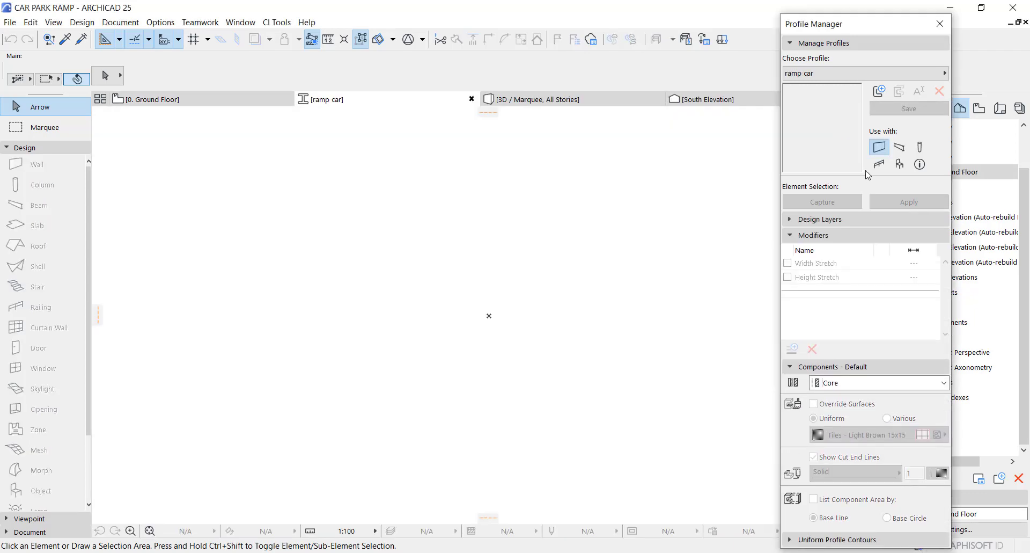
# - Draw a rectangular fill 4000 mm wide and 200 mm high as the ramp slab in the profile
pyautogui.click(57, 149)
pyautogui.click(40, 178)
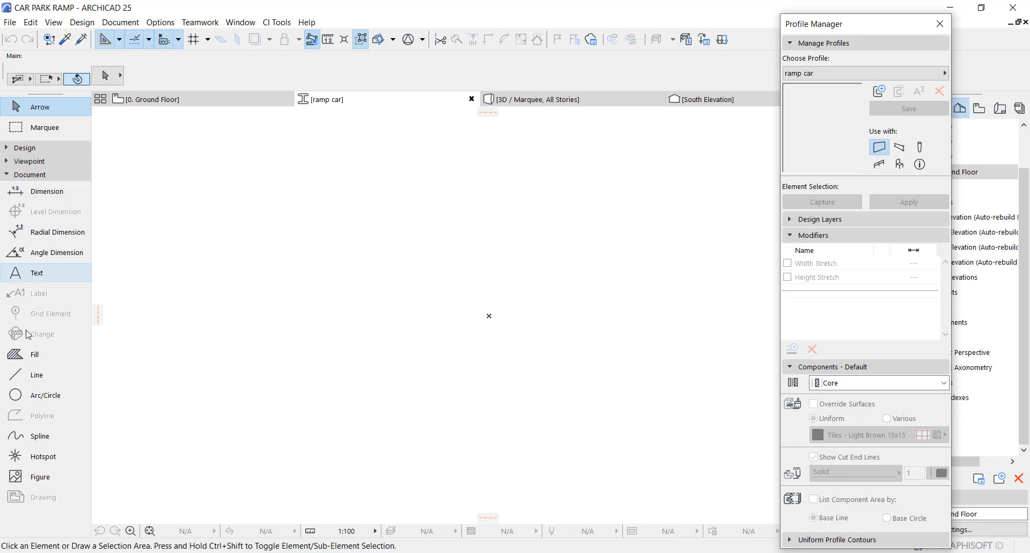
pyautogui.click(24, 354)
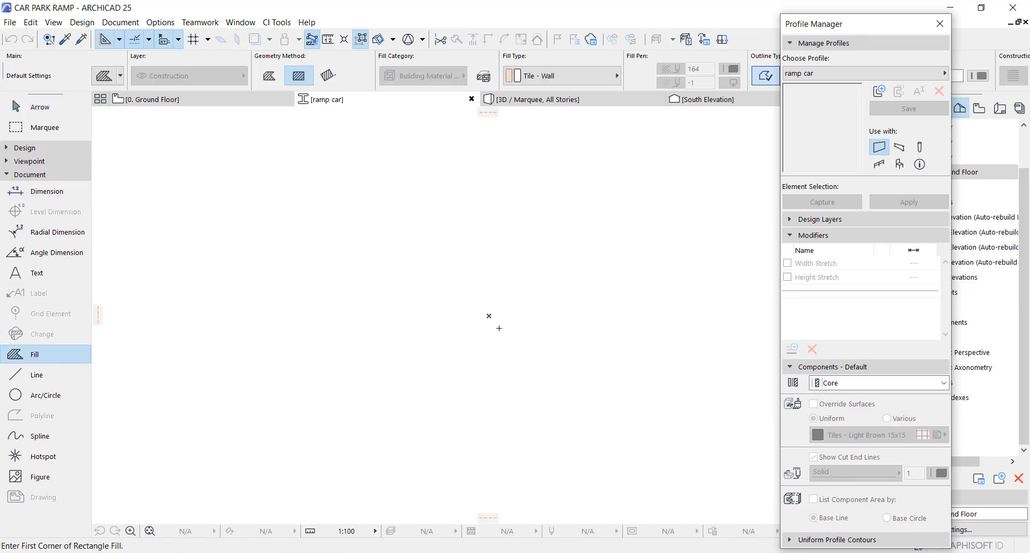
pyautogui.click(417, 321)
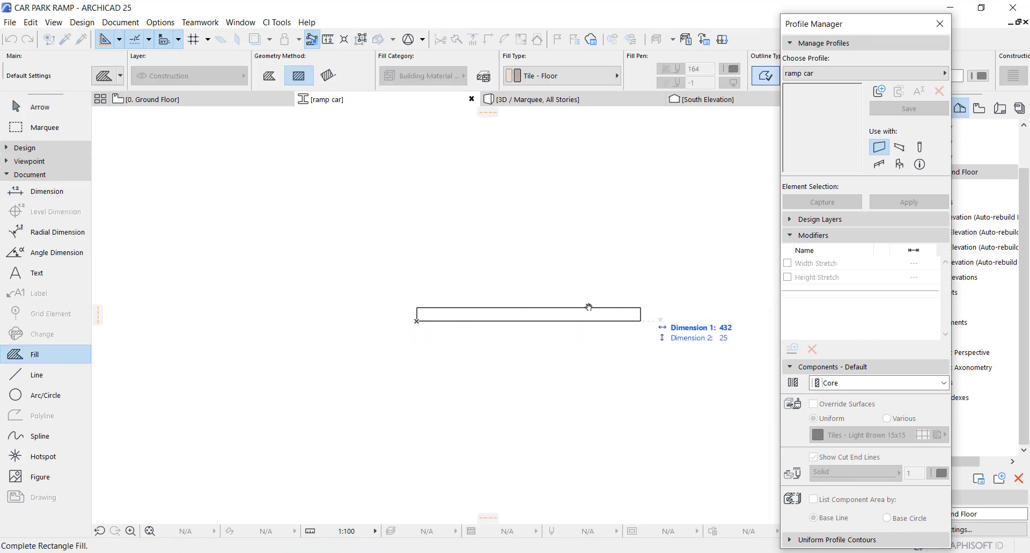
pyautogui.moveTo(589, 307); pyautogui.dragTo(537, 303, button='middle')
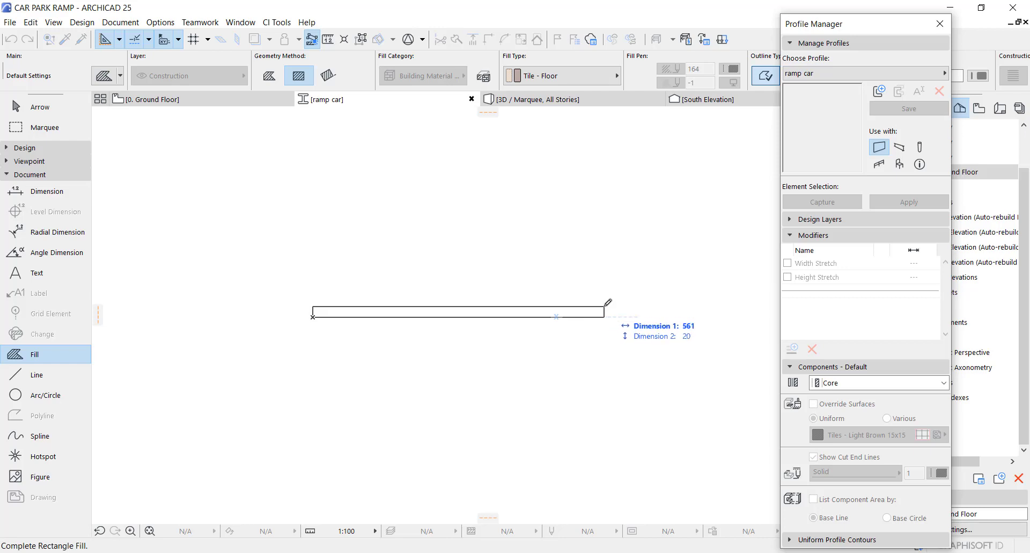
pyautogui.write('4000')
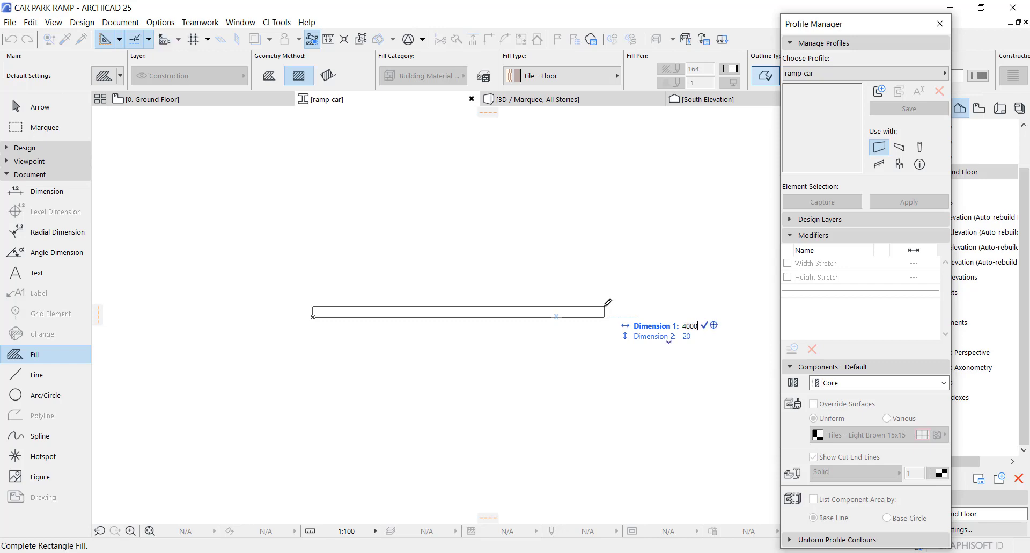
pyautogui.press('Tab')
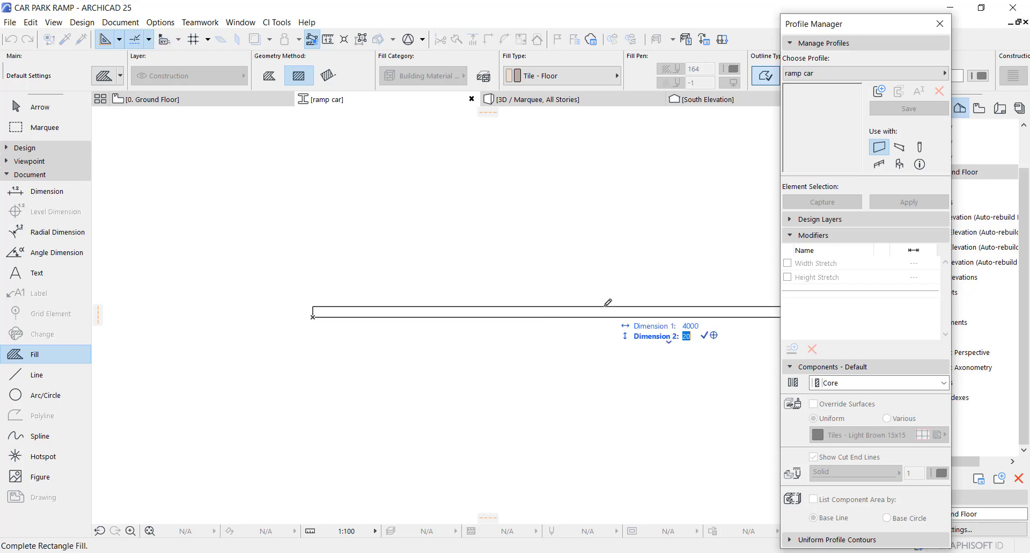
pyautogui.write('200')
pyautogui.press('Return')
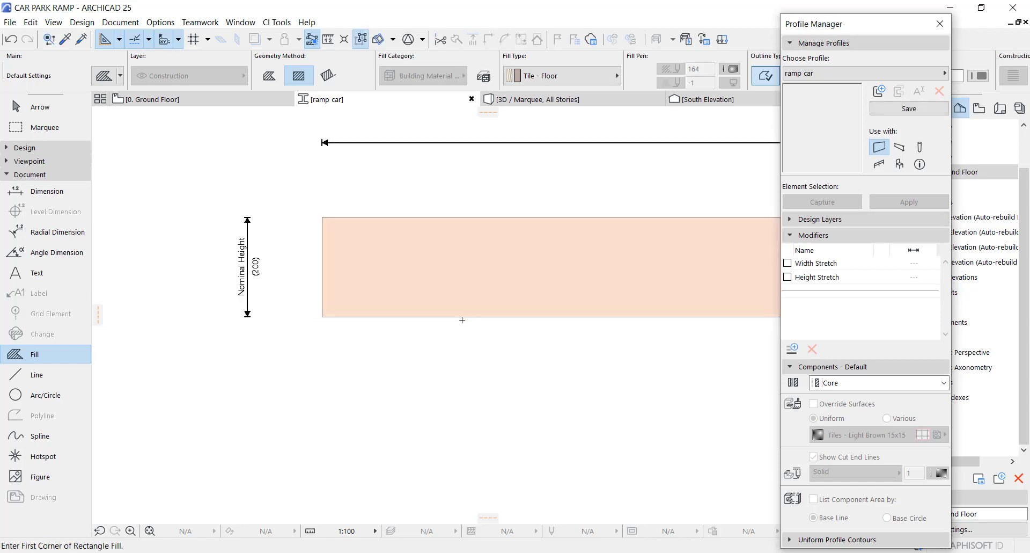
pyautogui.scroll(-1, 480, 279)
pyautogui.moveTo(492, 281); pyautogui.dragTo(356, 310, button='middle')
pyautogui.press('Escape')
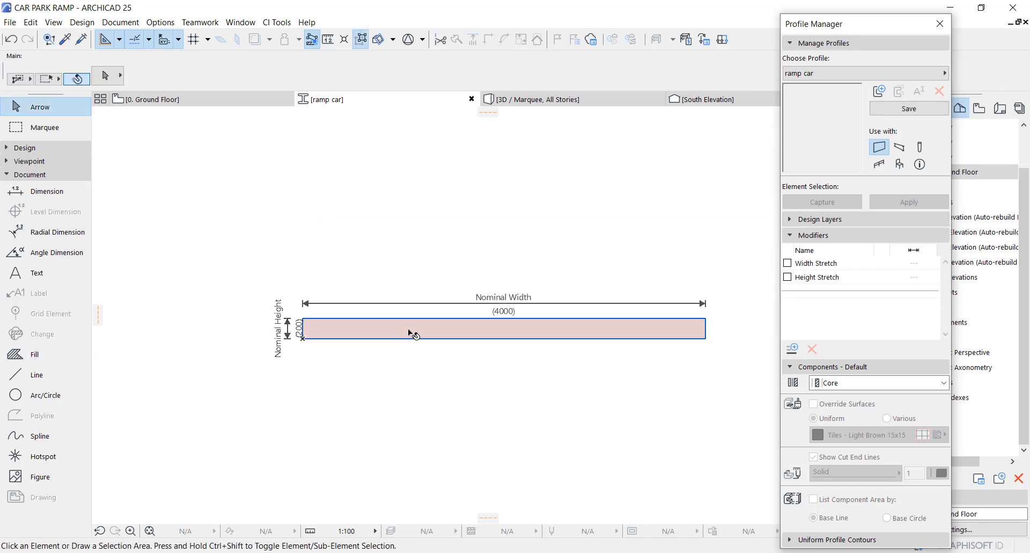
# - Draw a rectangular curb fill 200 mm wide and 400 mm high against the left end of the slab
pyautogui.click(409, 330)
pyautogui.click(283, 340)
pyautogui.scroll(3, 325, 338)
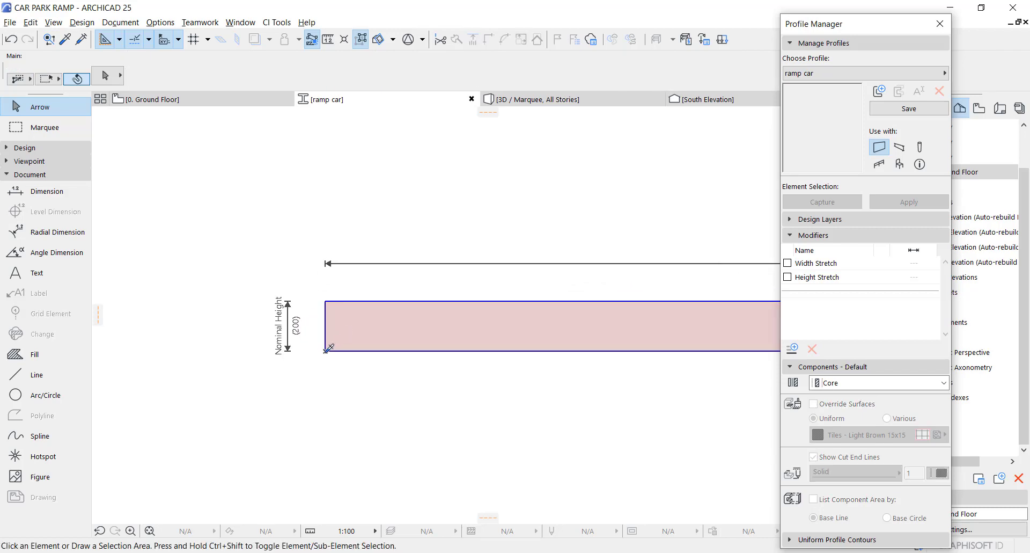
pyautogui.keyDown('alt'); pyautogui.click(327, 346); pyautogui.keyUp('alt')
pyautogui.click(326, 350)
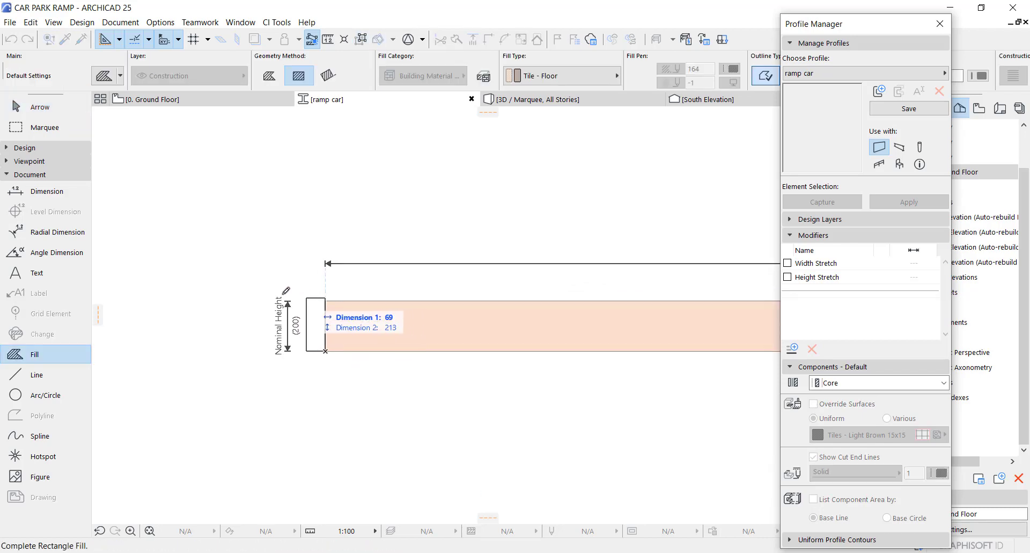
pyautogui.moveTo(386, 306); pyautogui.dragTo(497, 315, button='middle')
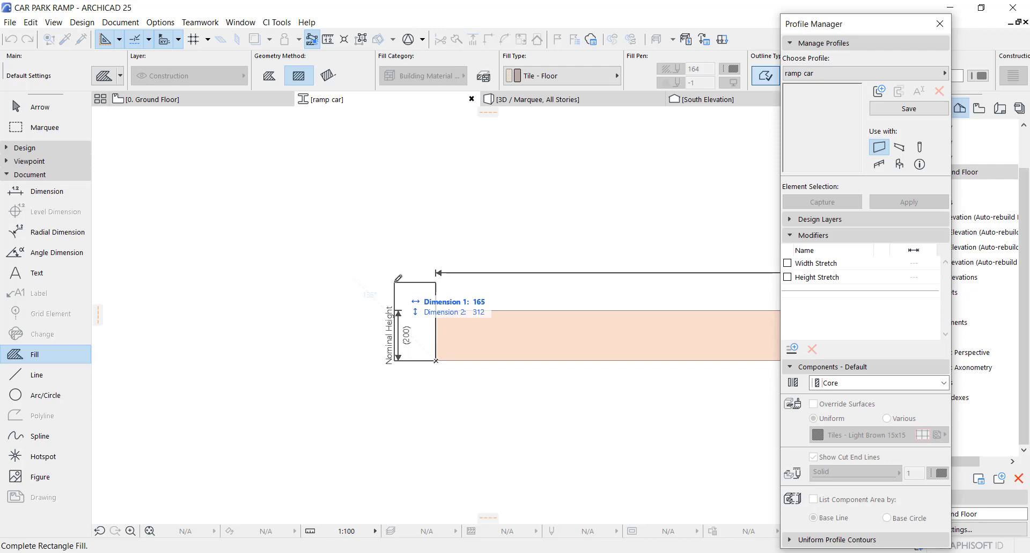
pyautogui.press('Tab')
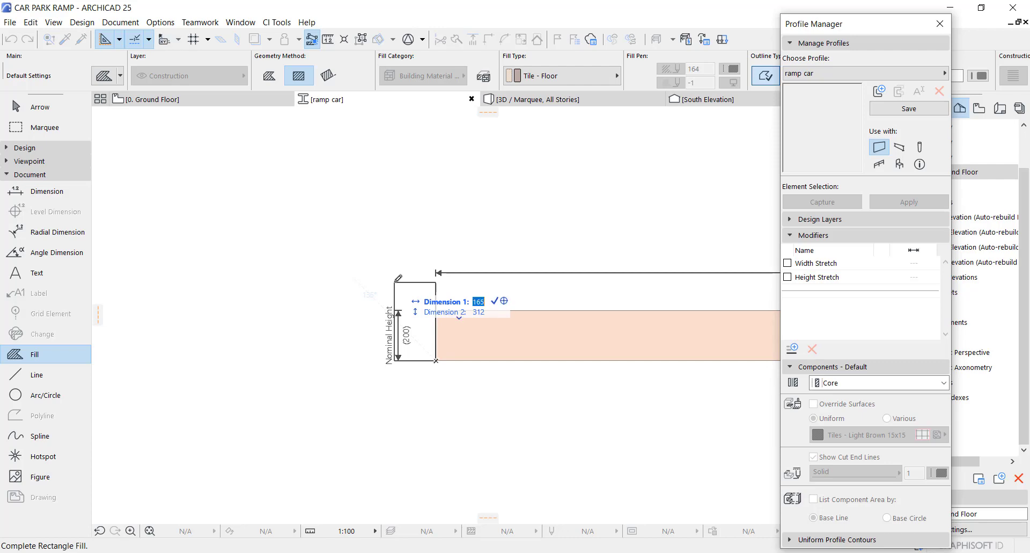
pyautogui.write('200')
pyautogui.press('Tab')
pyautogui.write('40')
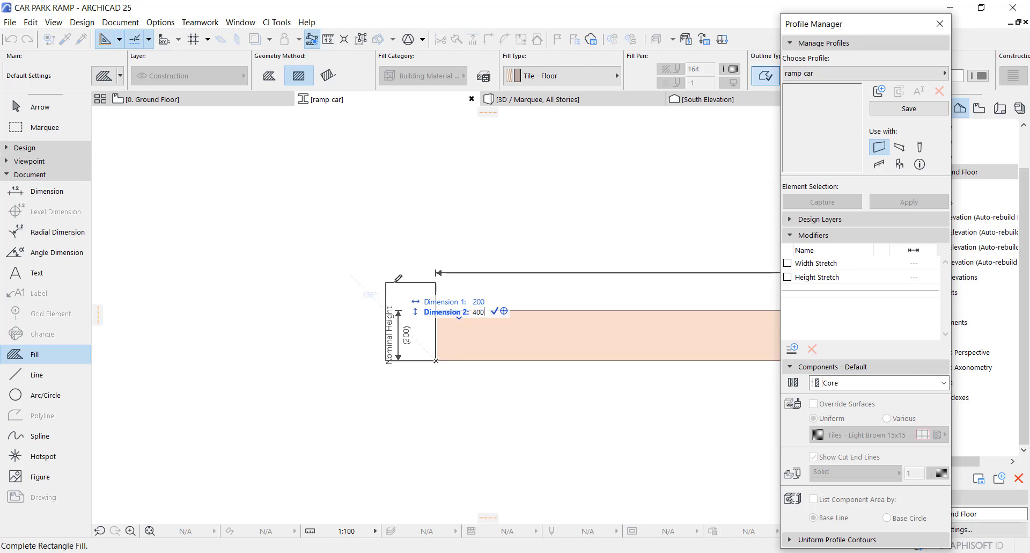
pyautogui.press('Return')
pyautogui.press('Escape')
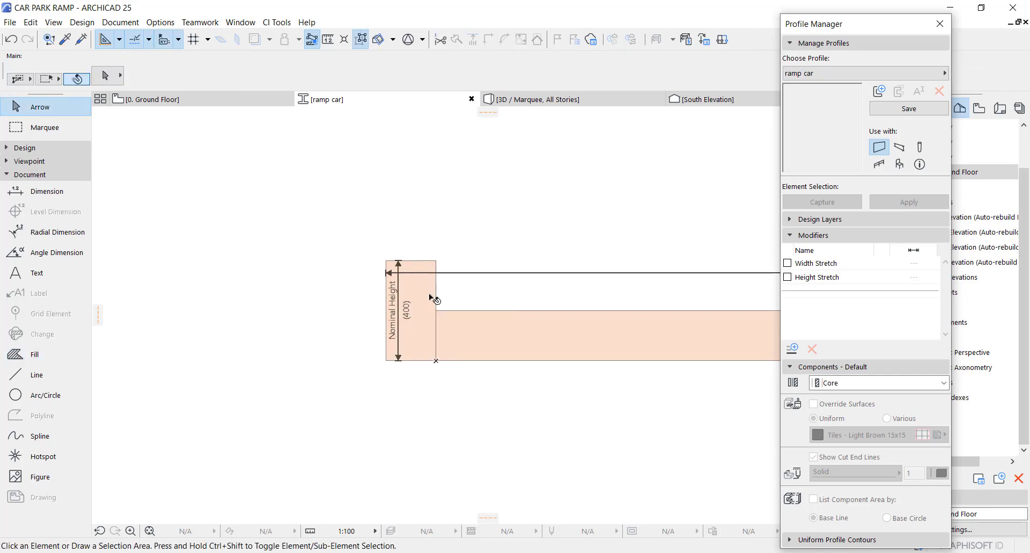
# - Add a rectangle 200 mm wide and 800 mm high to the curb fill, starting from its outer lower corner
pyautogui.click(432, 297)
pyautogui.scroll(2, 387, 318)
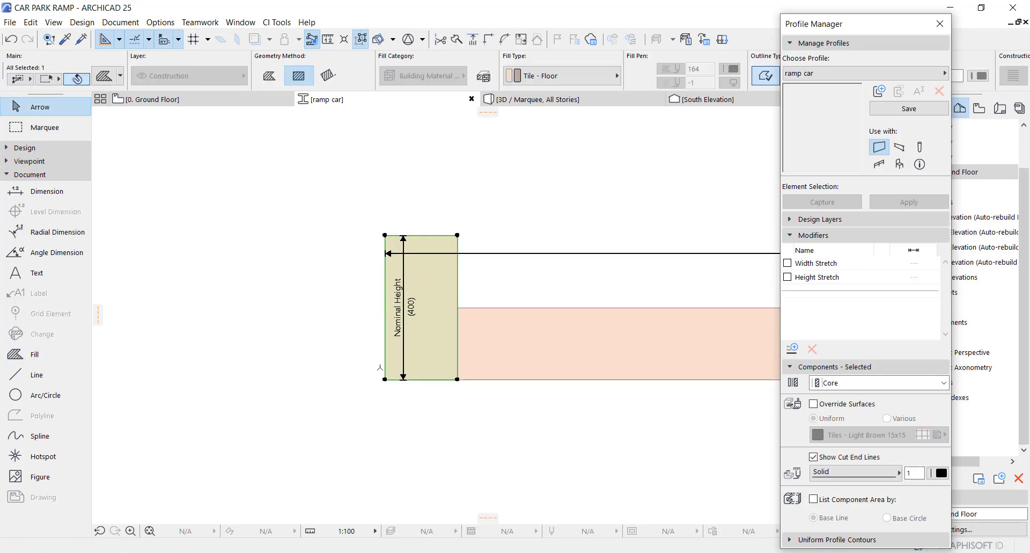
pyautogui.click(385, 379)
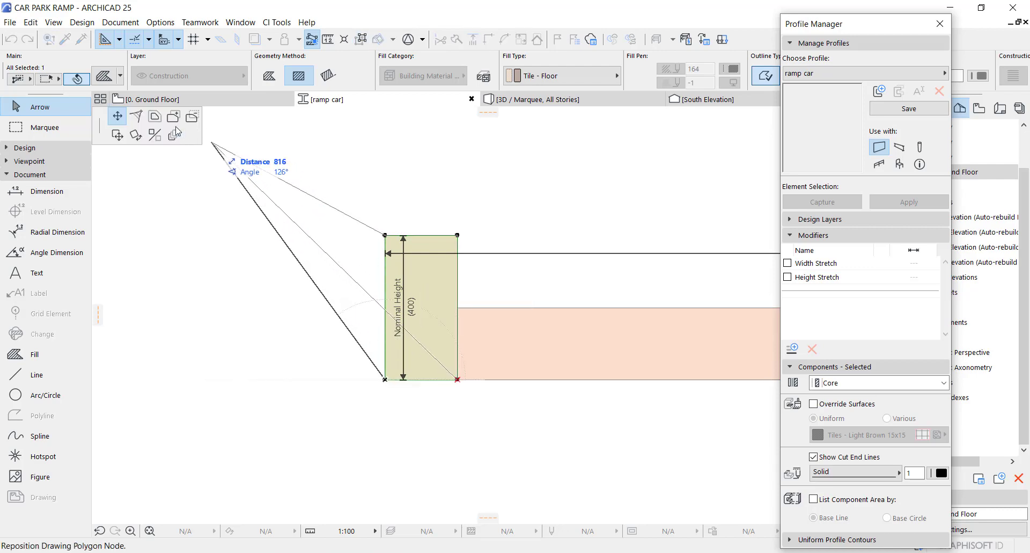
pyautogui.click(385, 379)
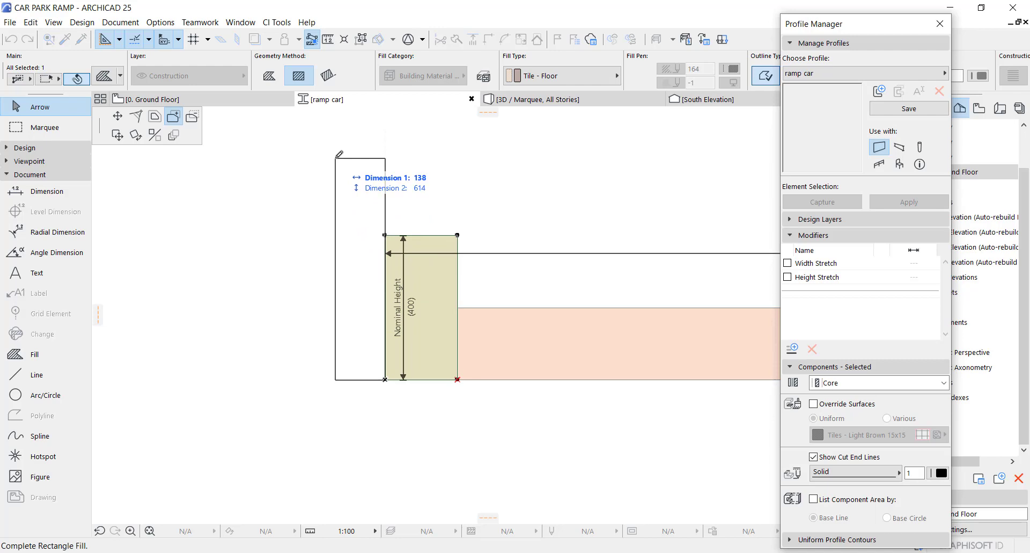
pyautogui.write('200')
pyautogui.press('Tab')
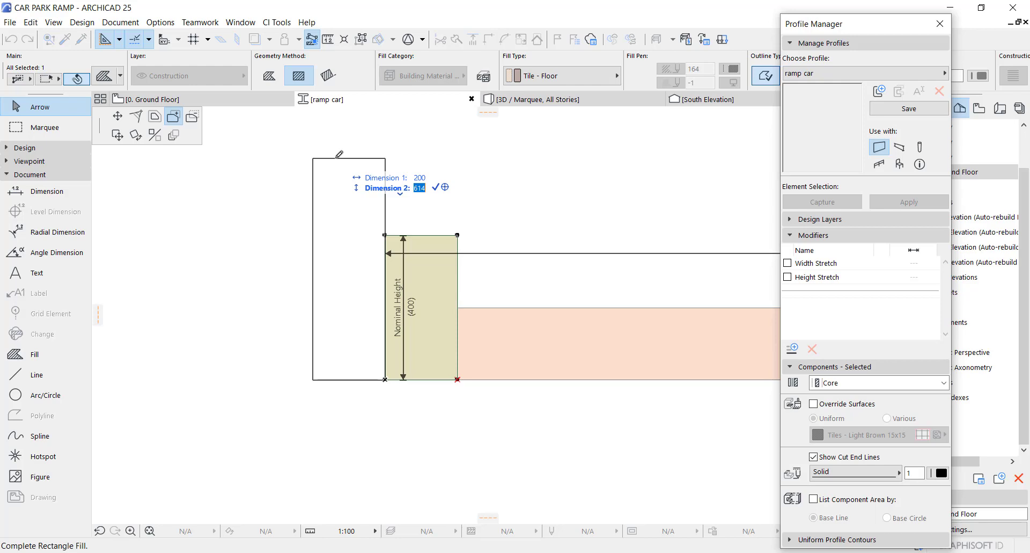
pyautogui.write('800')
pyautogui.press('Return')
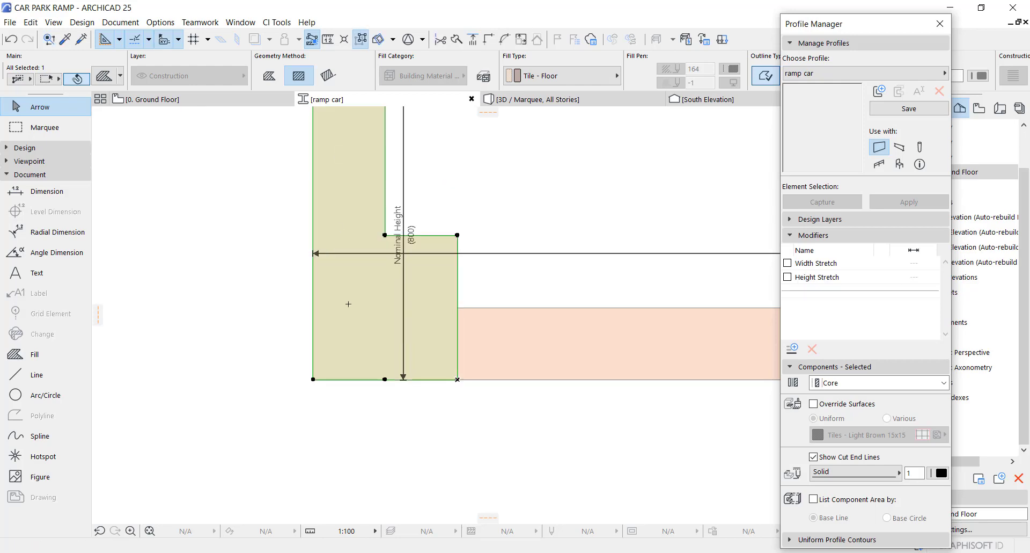
pyautogui.scroll(-3, 377, 215)
pyautogui.click(378, 215)
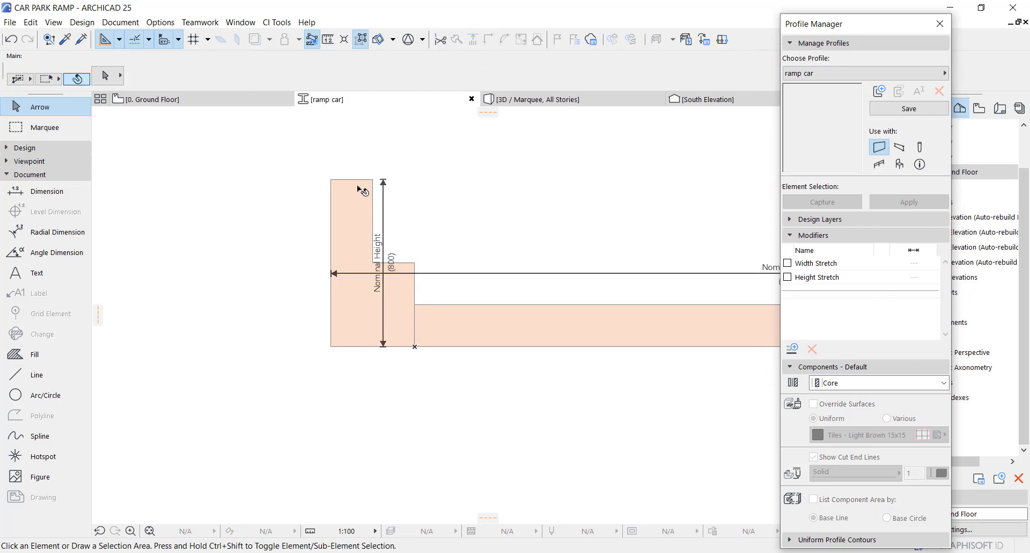
pyautogui.click(368, 190)
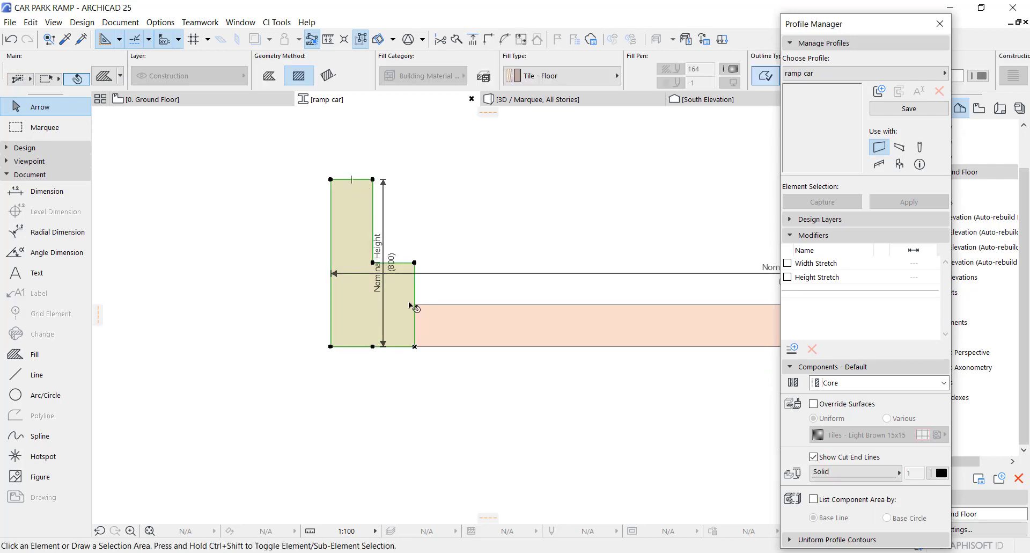
pyautogui.press('Escape')
pyautogui.scroll(1, 405, 276)
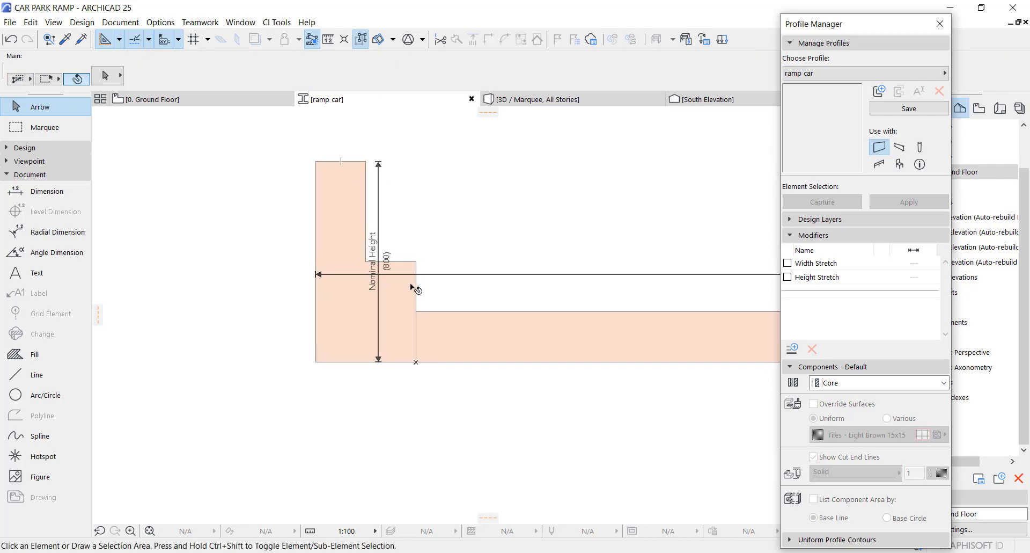
pyautogui.moveTo(416, 306); pyautogui.dragTo(357, 309, button='middle')
pyautogui.scroll(-3, 358, 310)
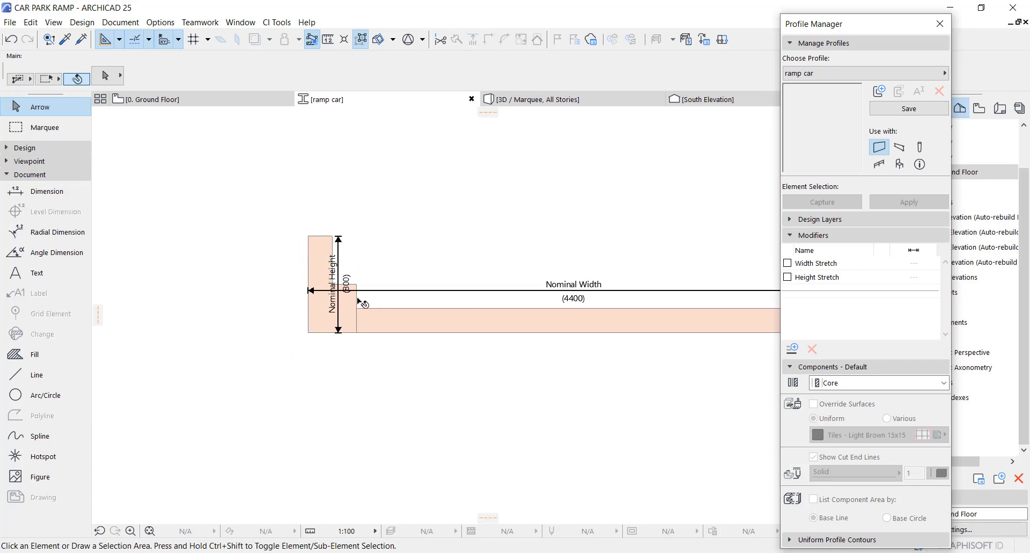
pyautogui.scroll(3, 358, 301)
pyautogui.scroll(-1, 357, 295)
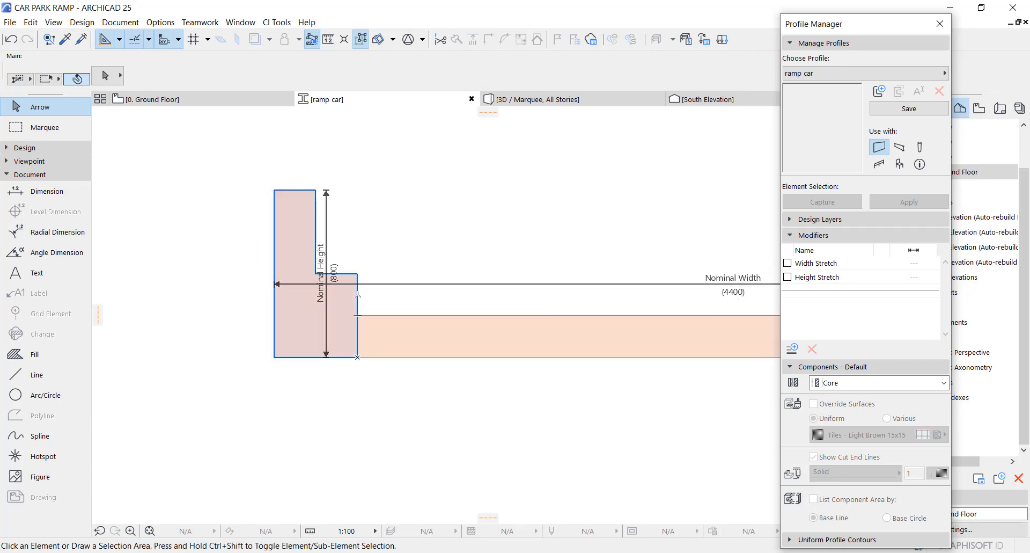
pyautogui.click(358, 295)
pyautogui.click(358, 295)
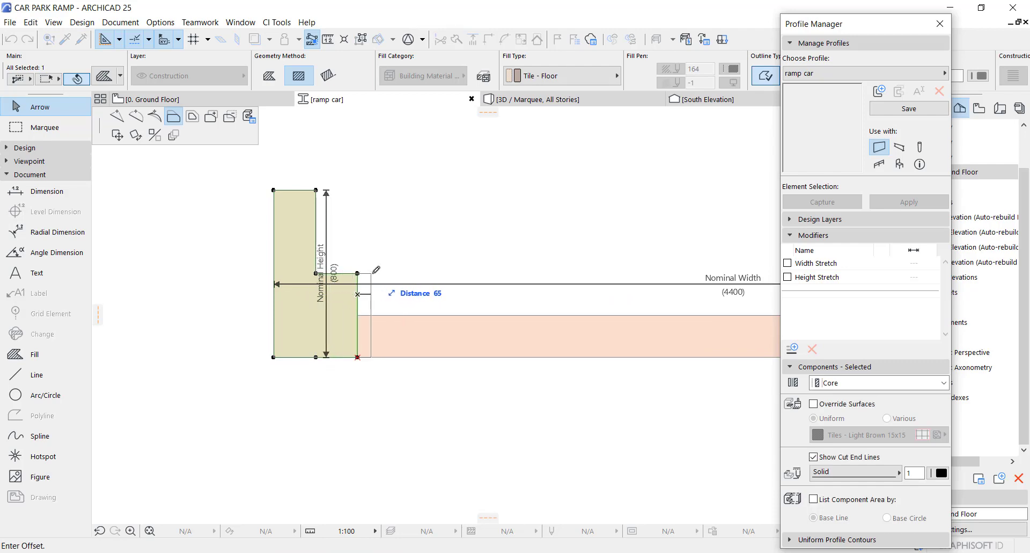
pyautogui.press('Escape')
# - Offset the inner vertical edge of the curb's tall upper part outward by about 50 mm to make it thinner
pyautogui.scroll(1, 317, 210)
pyautogui.scroll(1, 322, 213)
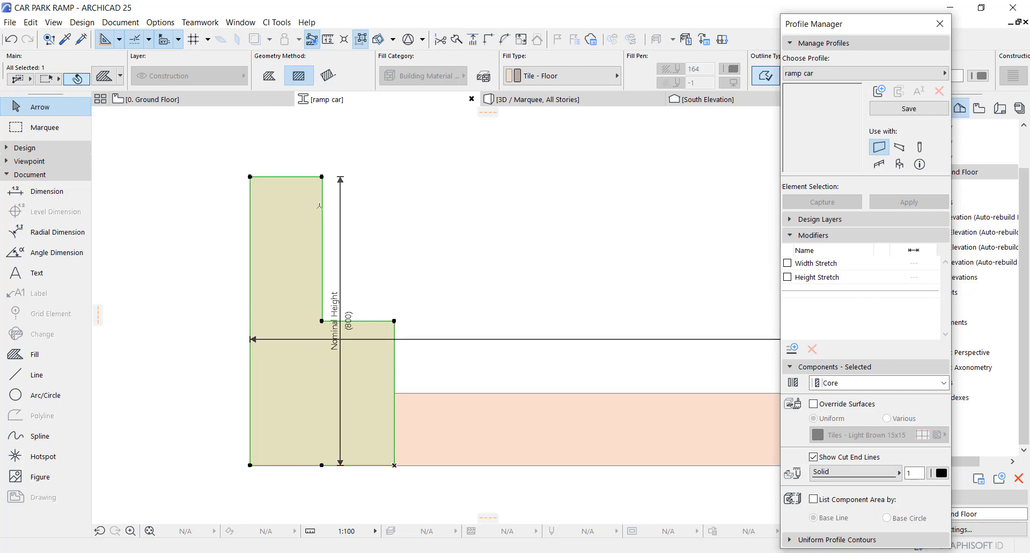
pyautogui.click(321, 207)
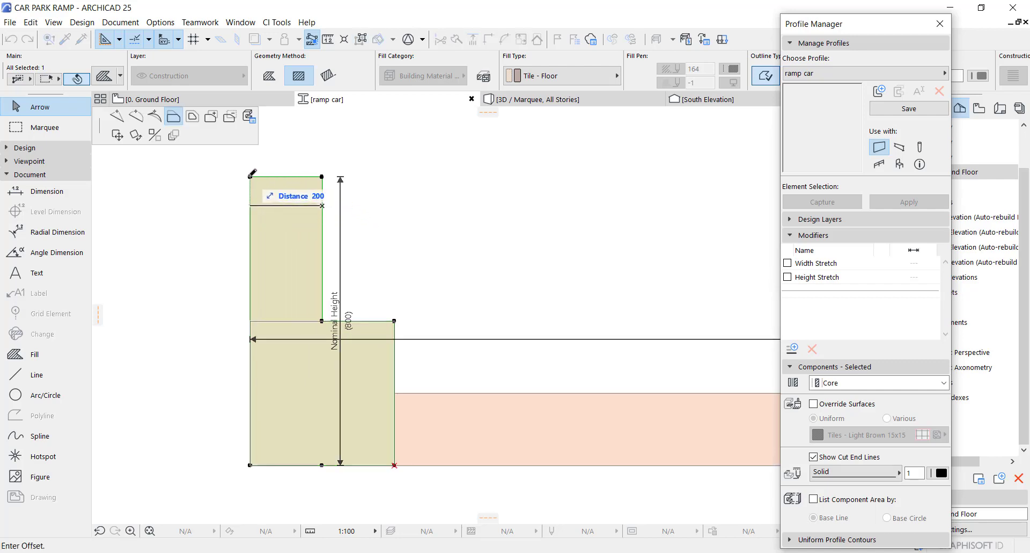
pyautogui.write('100')
pyautogui.press('Return')
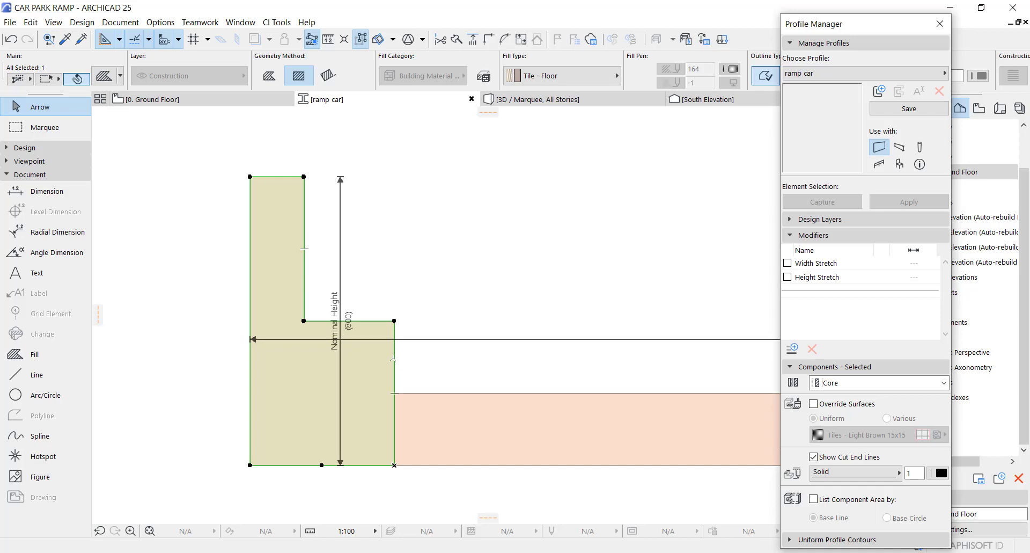
pyautogui.scroll(-3, 349, 321)
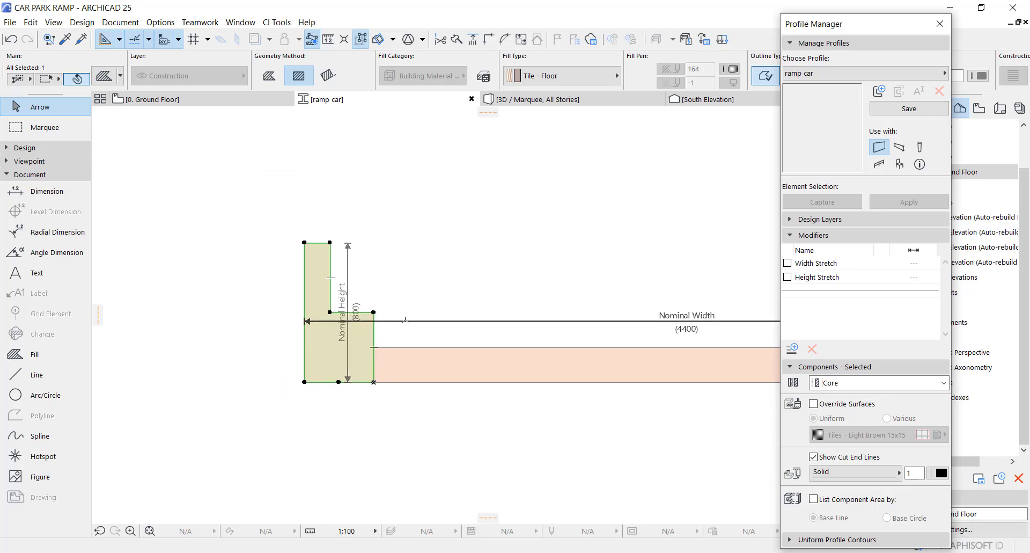
pyautogui.moveTo(393, 322); pyautogui.dragTo(328, 314, button='middle')
pyautogui.scroll(-2, 293, 320)
pyautogui.press('Escape')
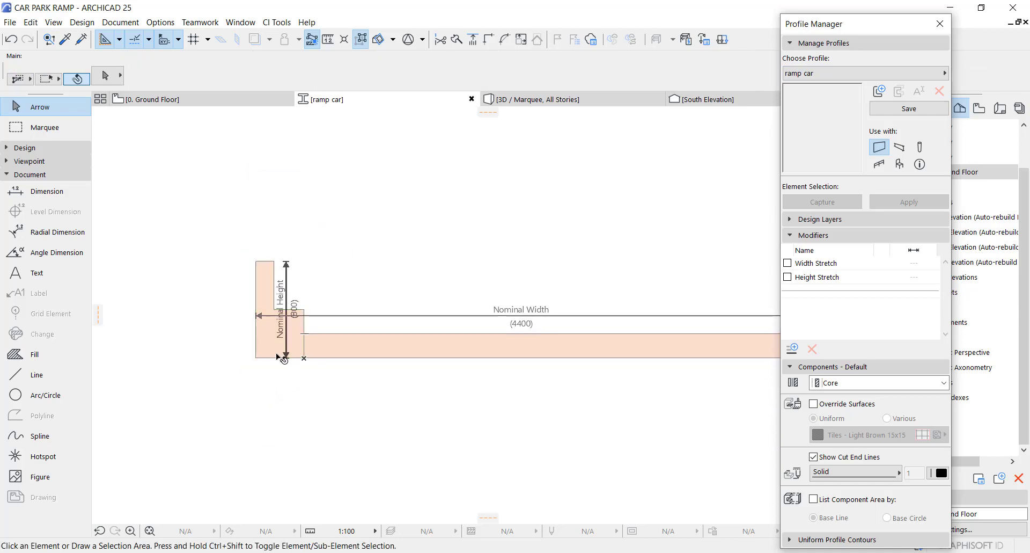
# - Override the surfaces of the stepped curb fill with the uniform surface Concrete - 04
pyautogui.click(284, 357)
pyautogui.scroll(-2, 284, 358)
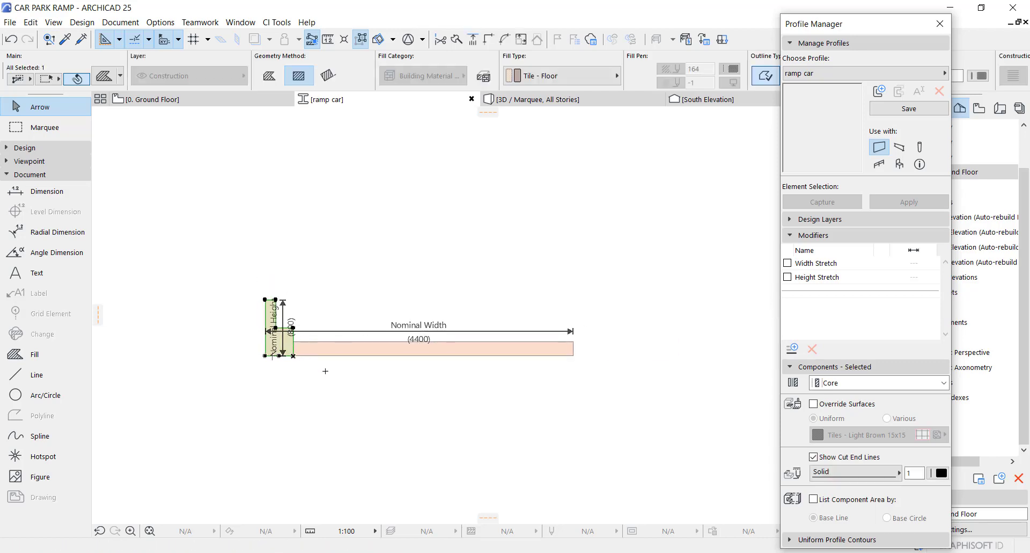
pyautogui.click(821, 405)
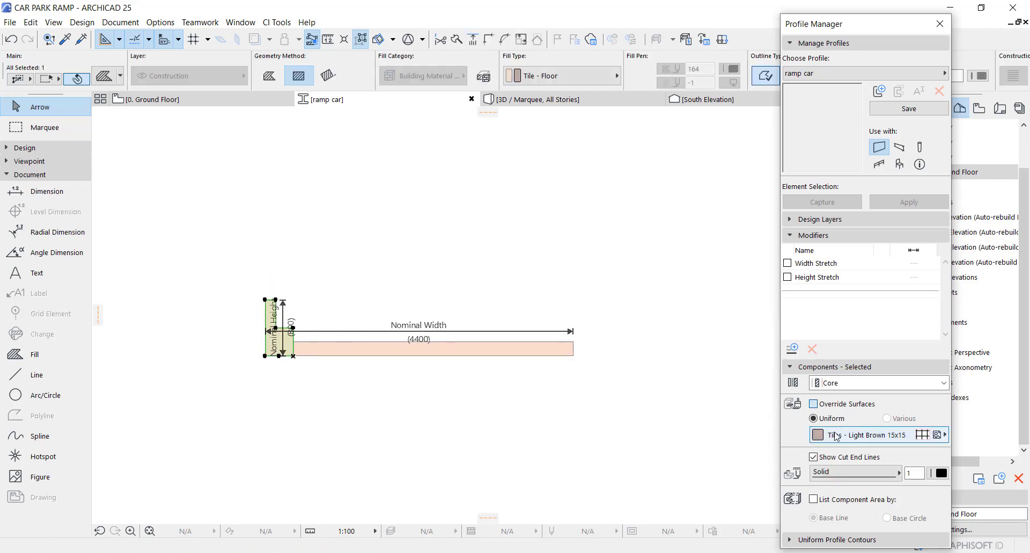
pyautogui.click(838, 434)
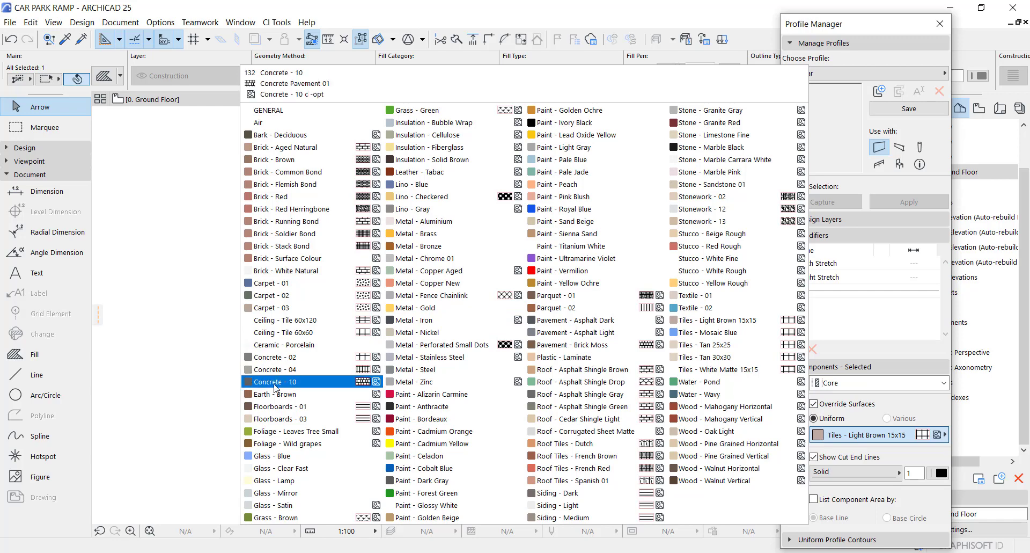
pyautogui.click(275, 368)
pyautogui.scroll(2, 320, 355)
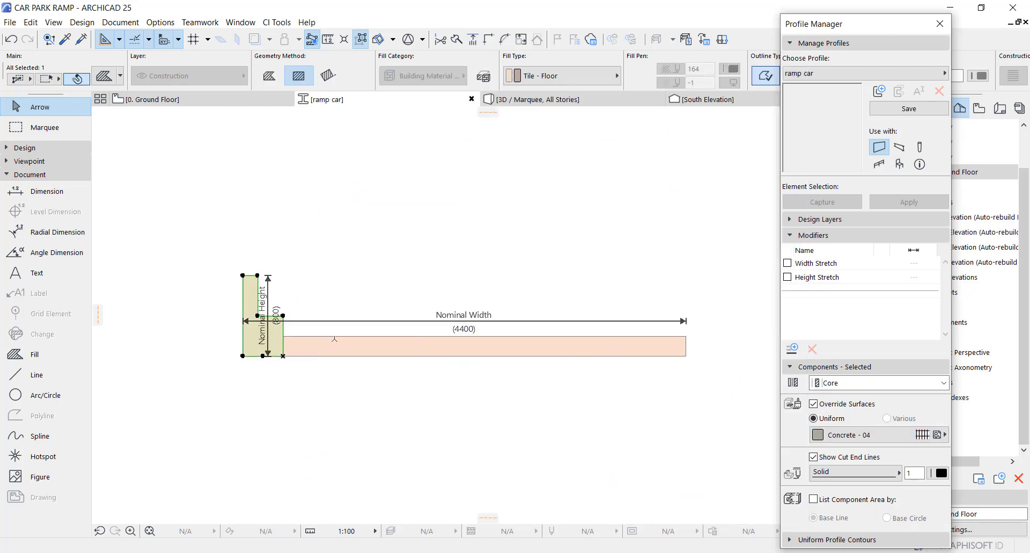
# - Override the surfaces of the slab fill with the uniform surface Concrete - 04
pyautogui.click(532, 384)
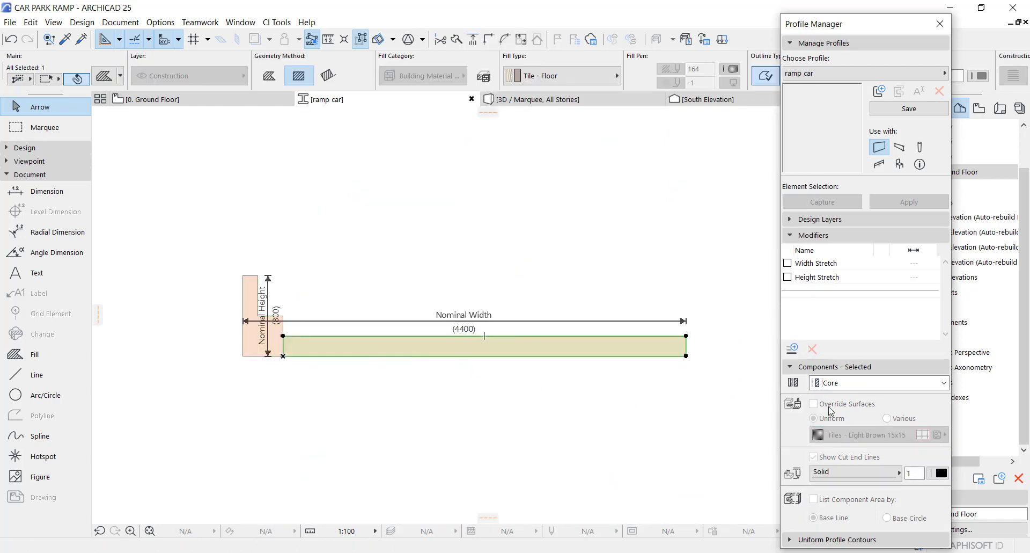
pyautogui.click(828, 410)
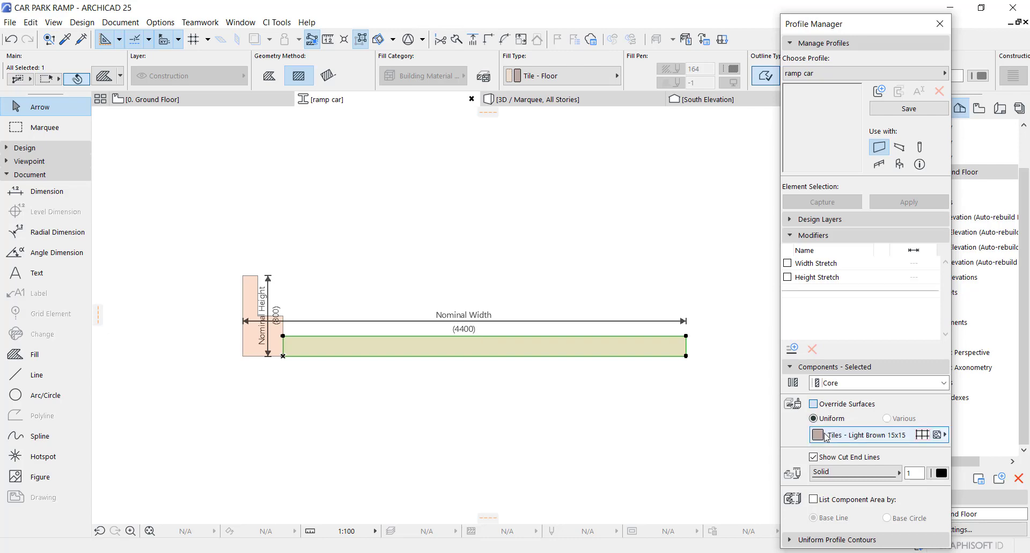
pyautogui.click(880, 435)
pyautogui.click(275, 369)
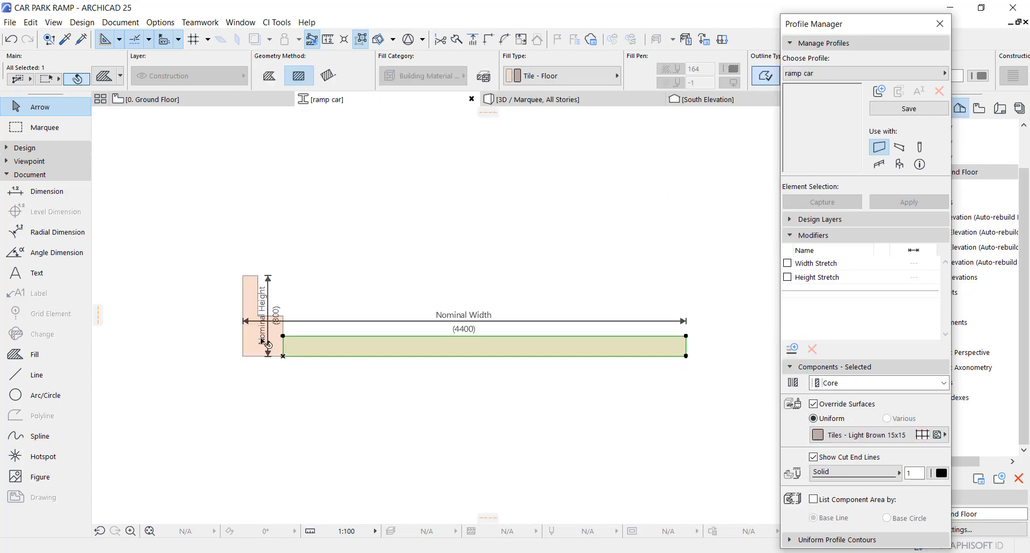
# - Mirror a copy of the curb to the slab's opposite end about a vertical axis through the slab's midpoint
pyautogui.click(268, 370)
pyautogui.click(374, 352)
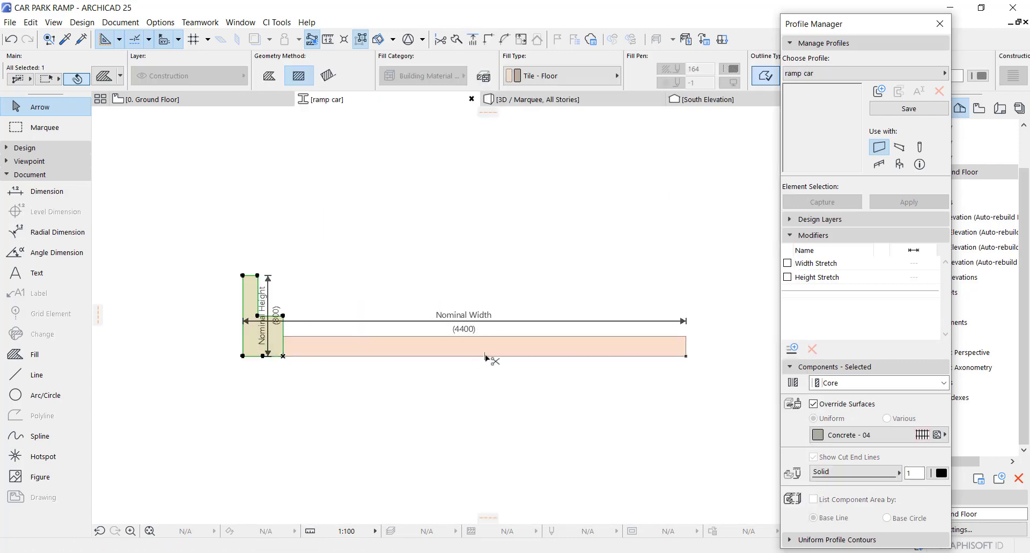
pyautogui.hotkey('ctrl', 'alt', 'm')
pyautogui.click(485, 356)
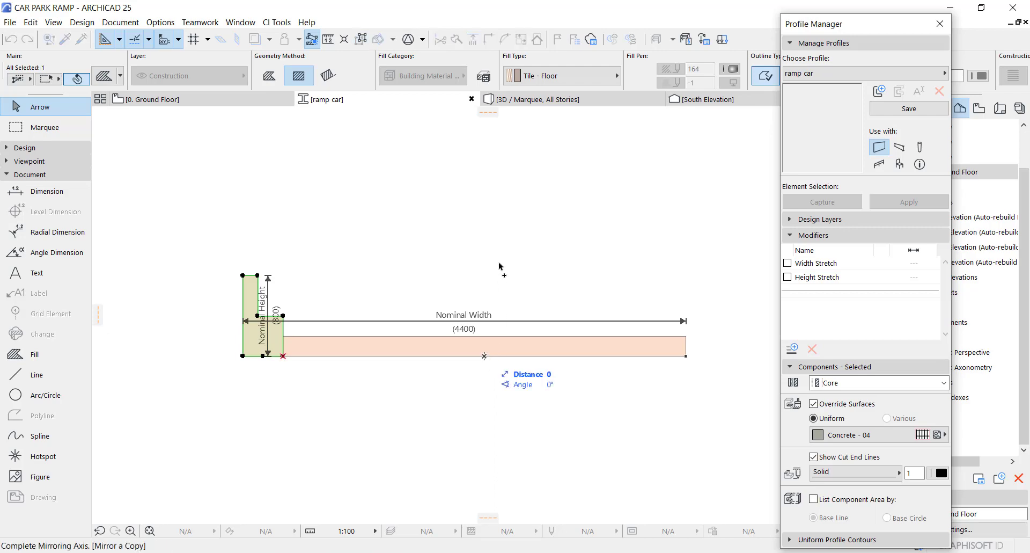
pyautogui.click(488, 225)
pyautogui.hotkey('ctrl', 'm')
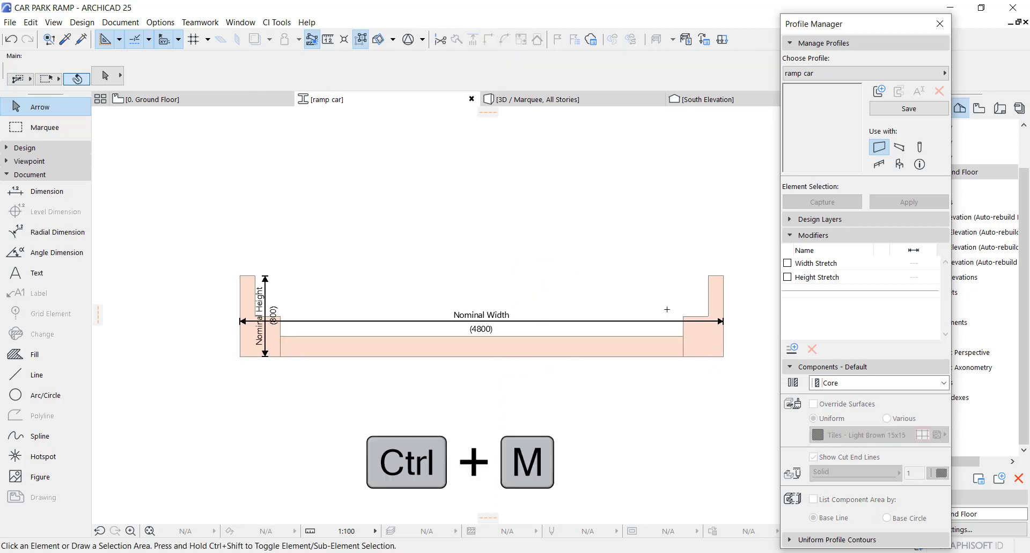
# - Fillet the upper inner corner of the mirrored curb's lower step with a radius of 25 mm
pyautogui.scroll(2, 688, 322)
pyautogui.scroll(2, 684, 324)
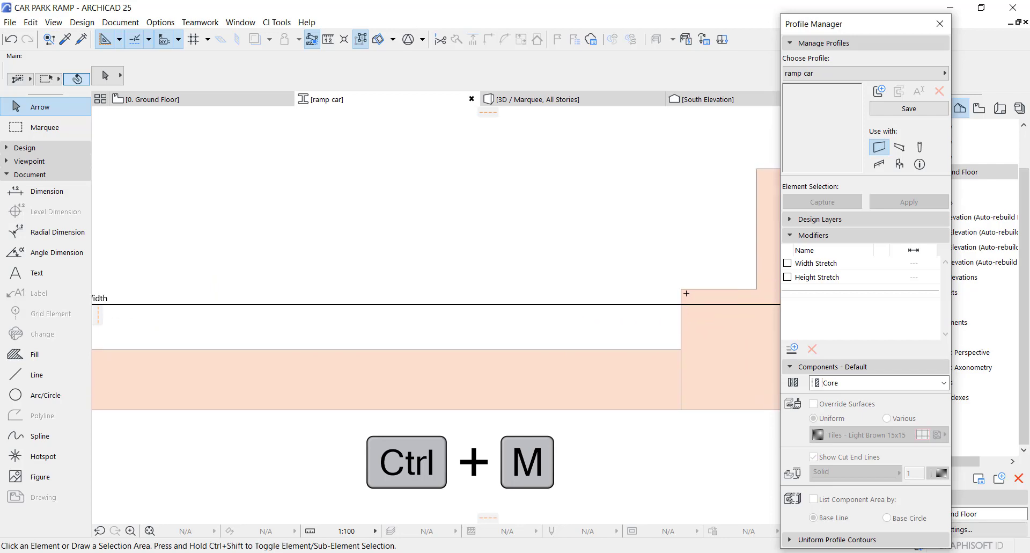
pyautogui.click(682, 289)
pyautogui.click(681, 289)
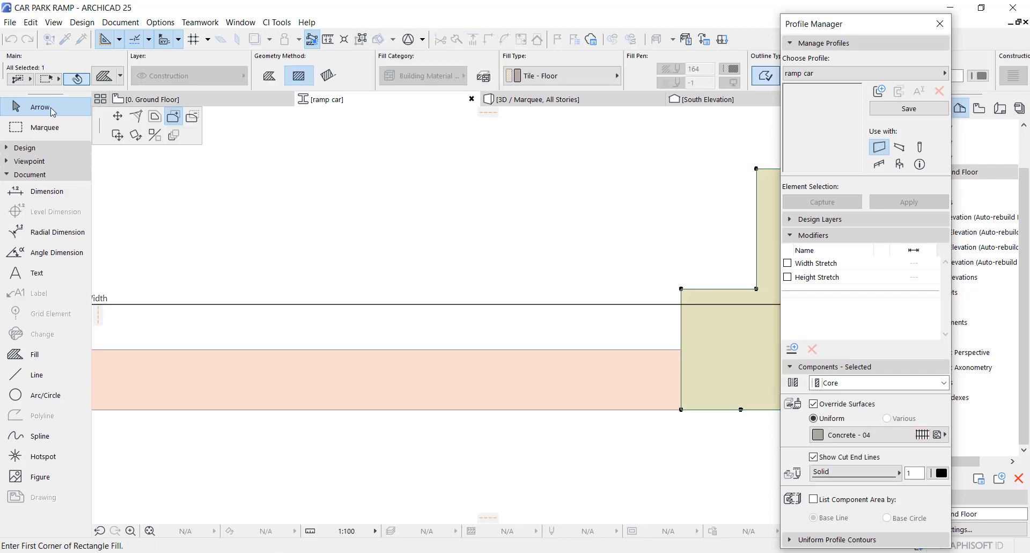
pyautogui.click(137, 116)
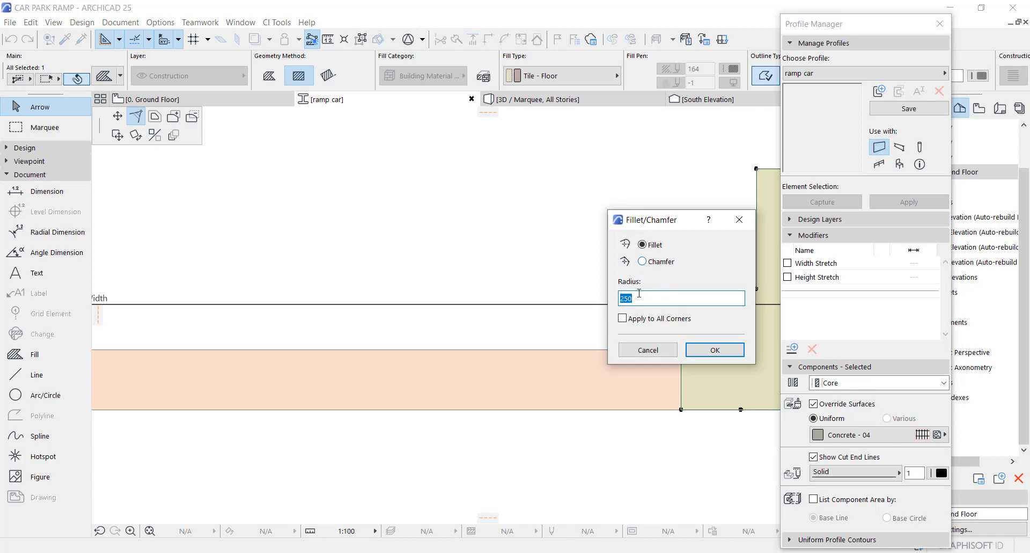
pyautogui.write('25')
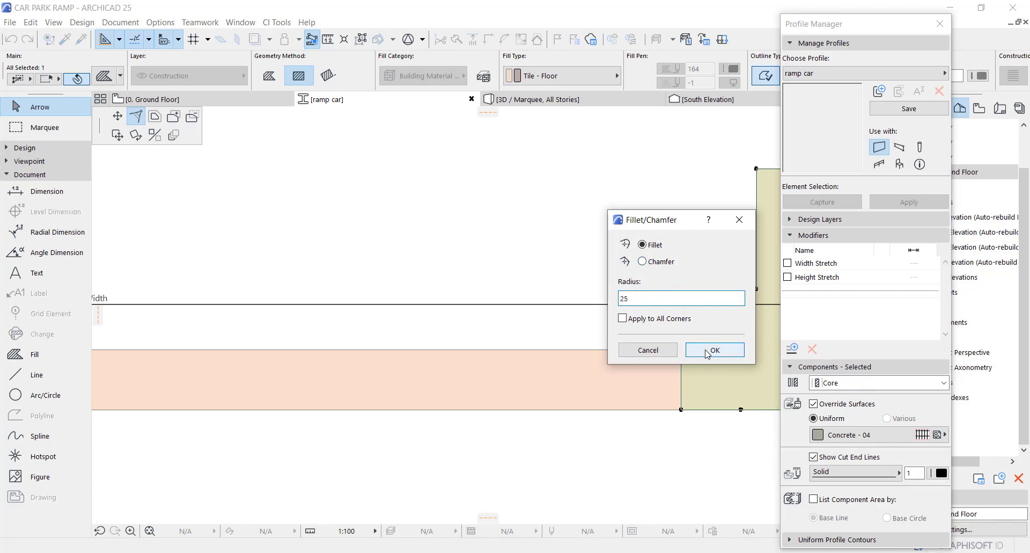
pyautogui.click(706, 351)
pyautogui.scroll(-5, 669, 320)
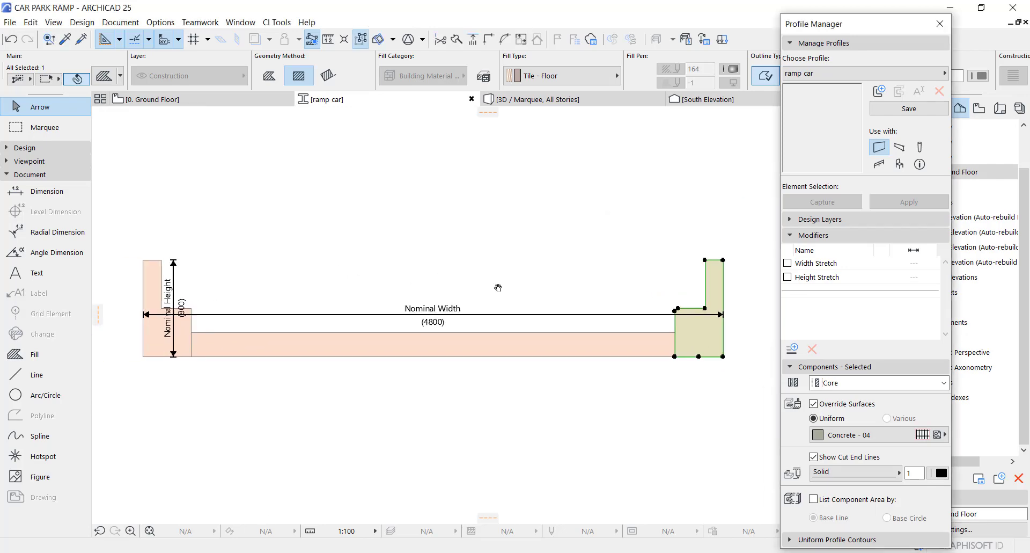
# - Fillet the matching upper inner corner of the original curb's lower step with the same radius
pyautogui.scroll(6, 387, 334)
pyautogui.press('Escape')
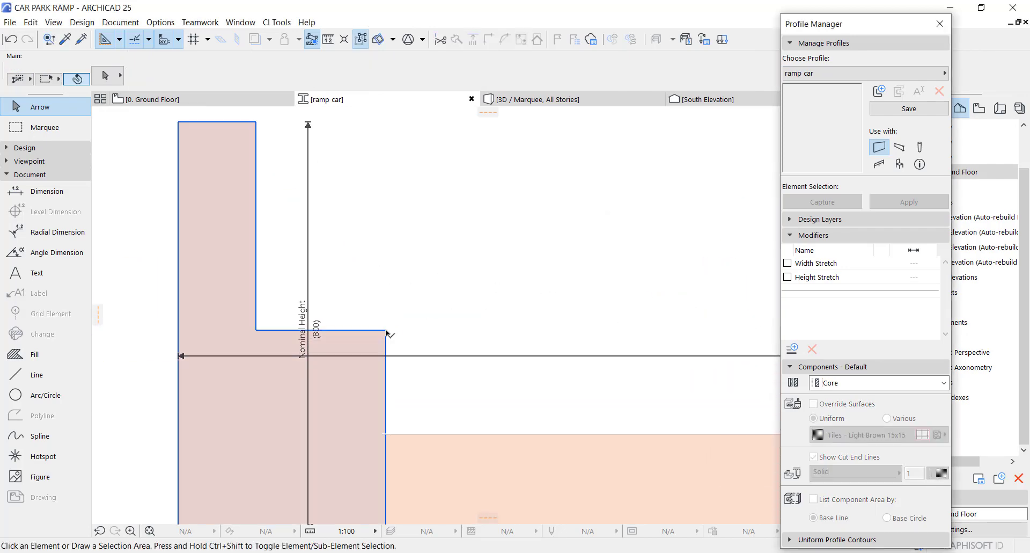
pyautogui.click(387, 332)
pyautogui.click(386, 329)
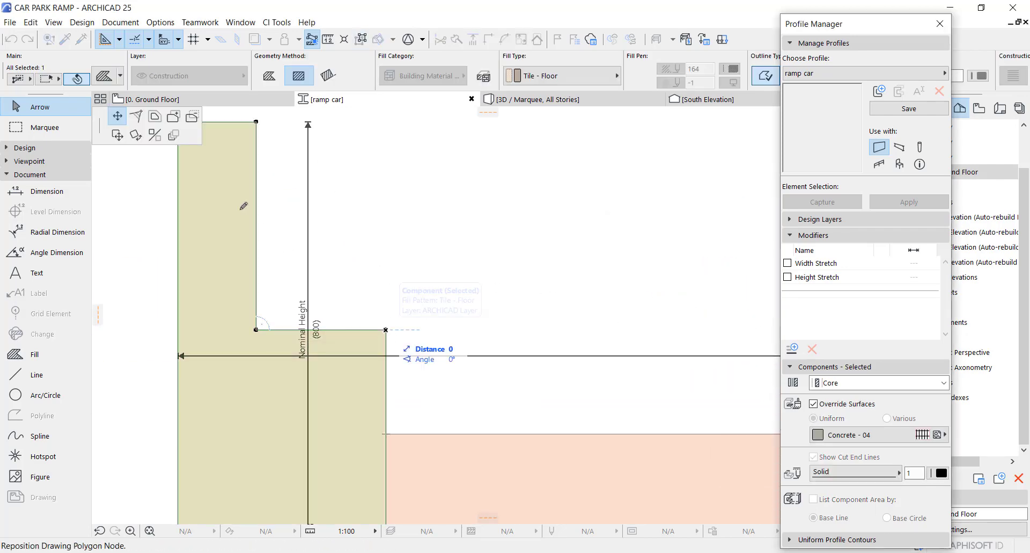
pyautogui.click(143, 133)
pyautogui.click(414, 390)
pyautogui.scroll(-5, 333, 345)
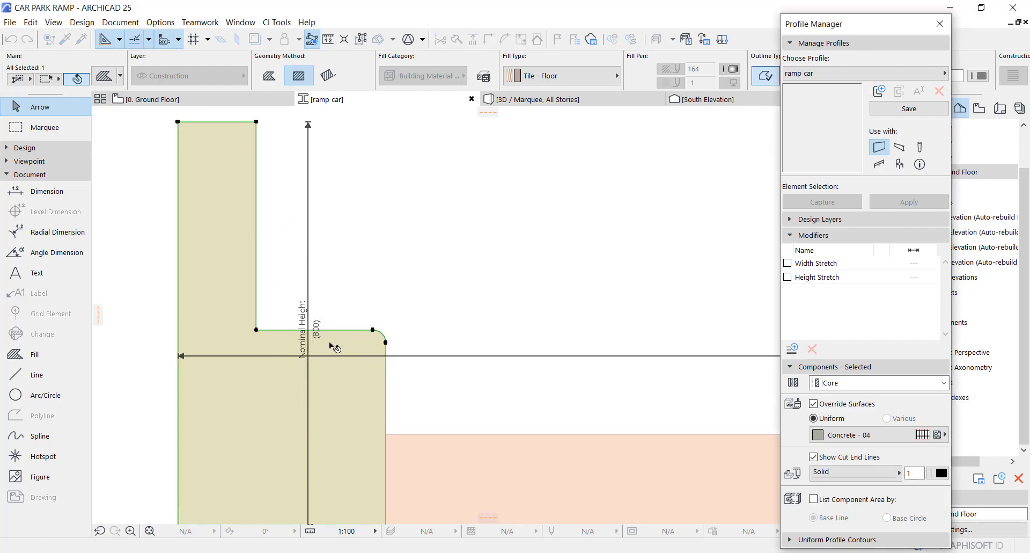
pyautogui.click(466, 284)
pyautogui.scroll(-1, 616, 350)
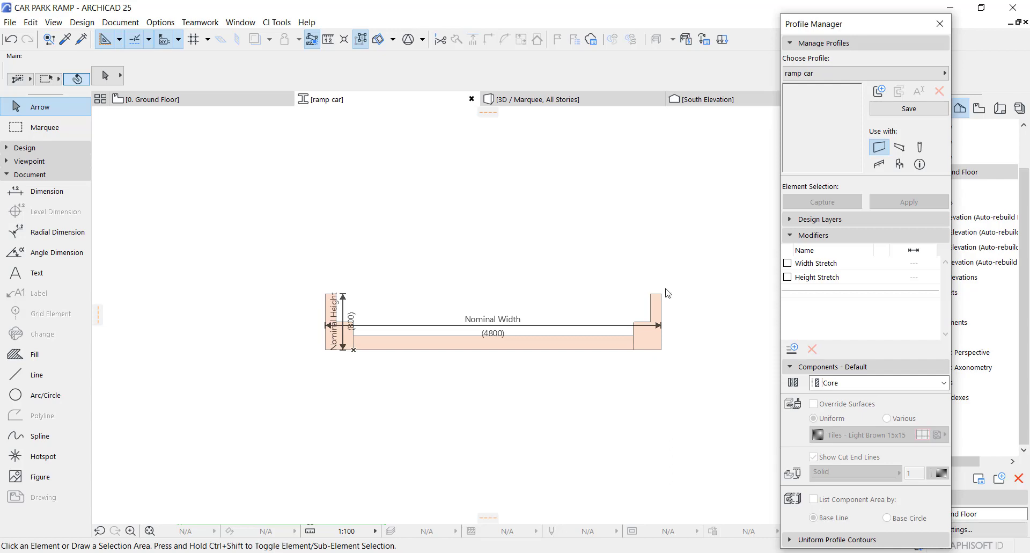
# - Select all three profile fills and move them so the slab's top corner at the original curb lies on the profile origin
pyautogui.click(53, 129)
pyautogui.click(40, 112)
pyautogui.moveTo(685, 281); pyautogui.dragTo(298, 362)
pyautogui.scroll(4, 370, 341)
pyautogui.scroll(2, 370, 338)
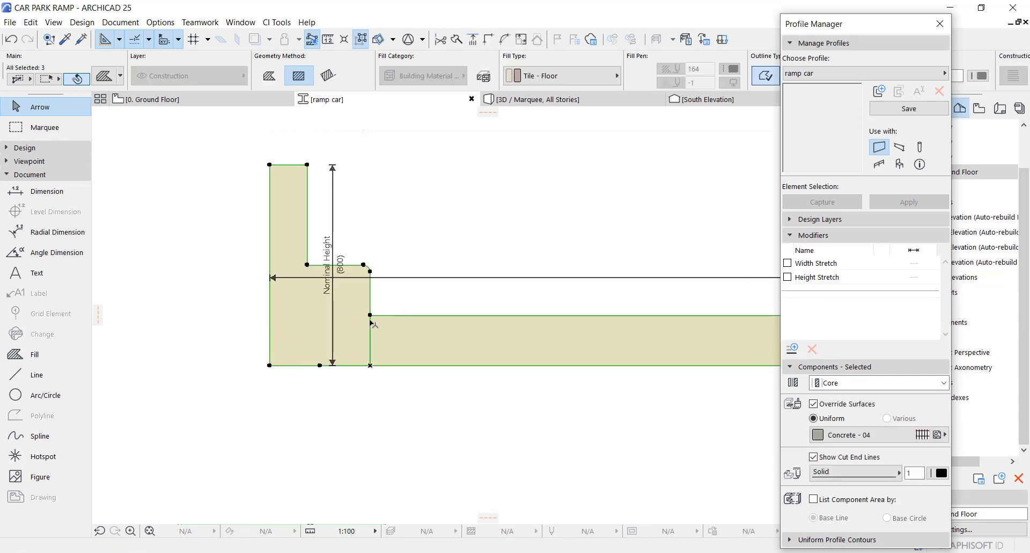
pyautogui.hotkey('ctrl', 'd')
pyautogui.click(370, 322)
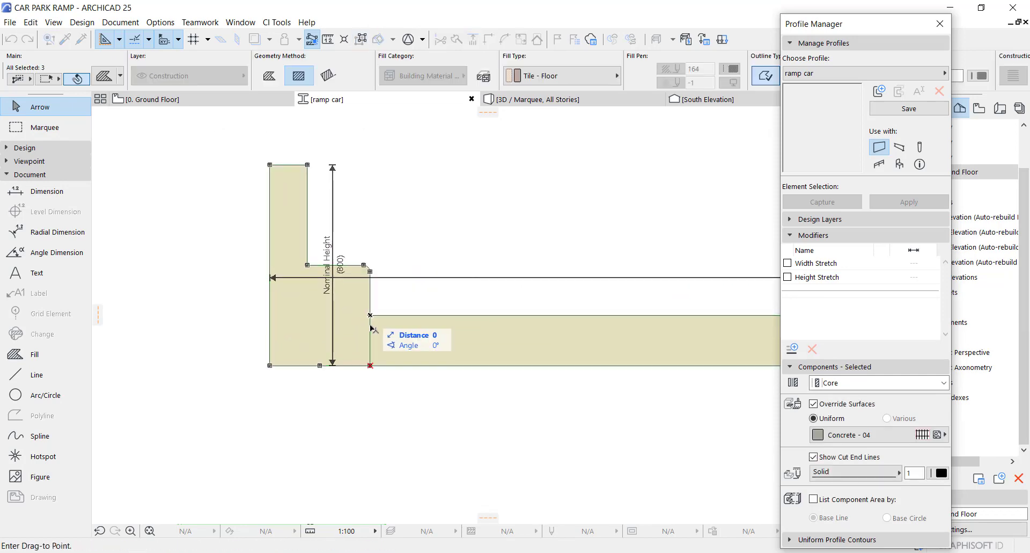
pyautogui.click(371, 366)
pyautogui.scroll(3, 378, 348)
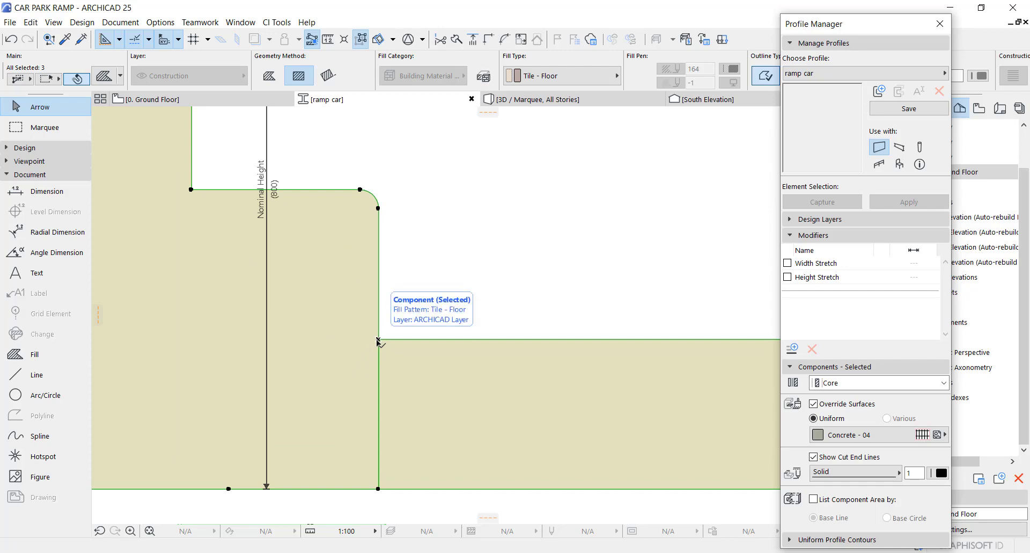
pyautogui.scroll(-2, 378, 341)
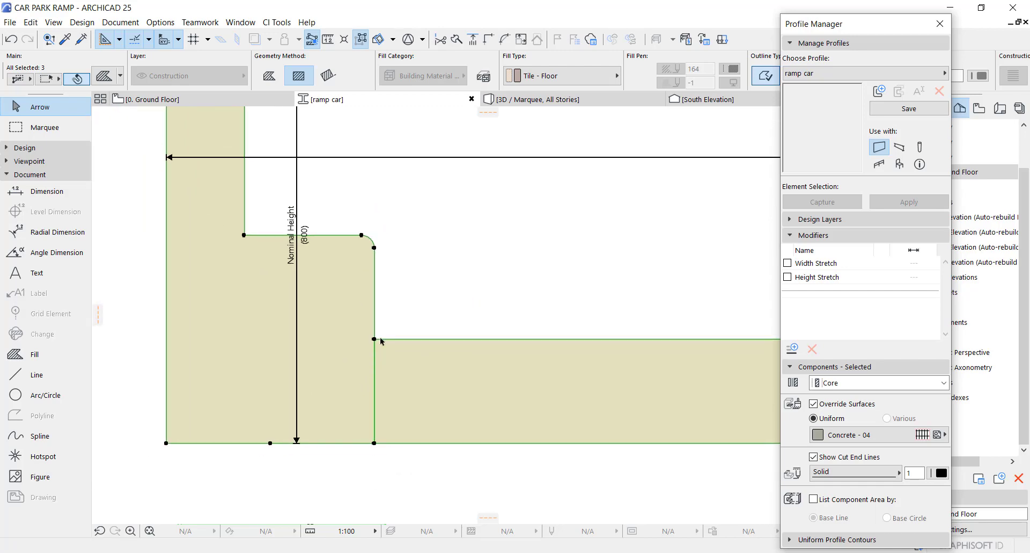
pyautogui.click(375, 340)
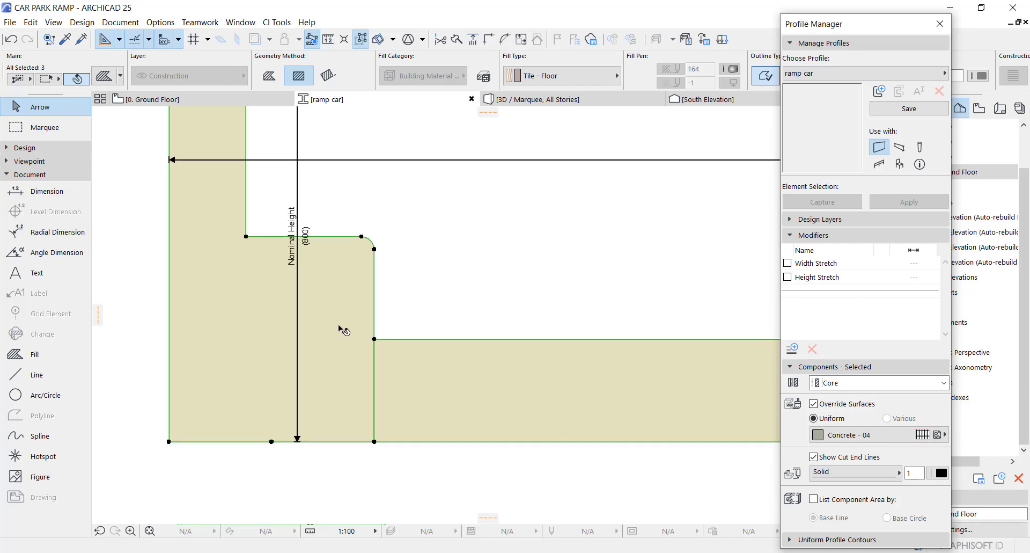
pyautogui.scroll(-5, 345, 329)
pyautogui.click(440, 372)
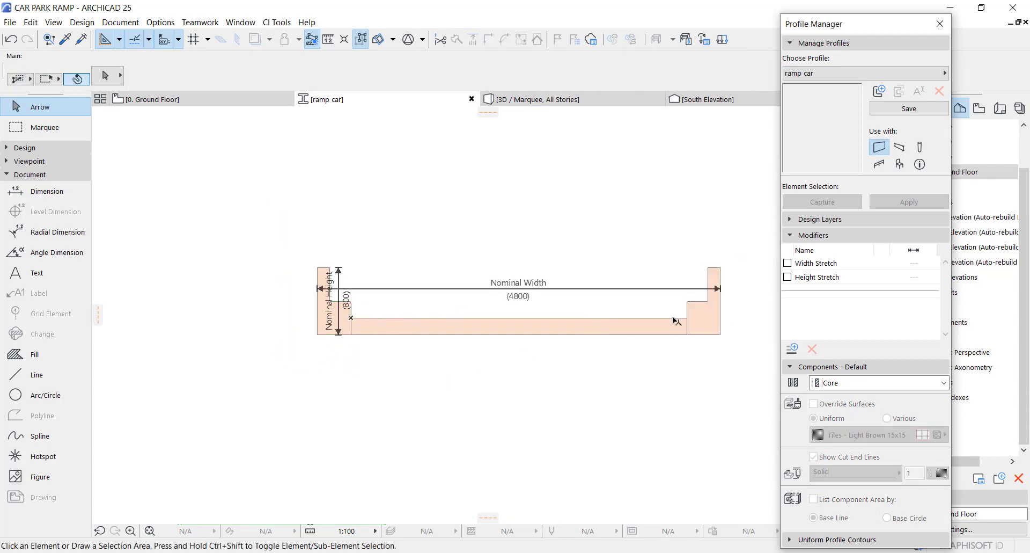
# - Make the profile available for beams and railings but not walls, save it, and close the Profile Manager
pyautogui.click(881, 166)
pyautogui.click(894, 148)
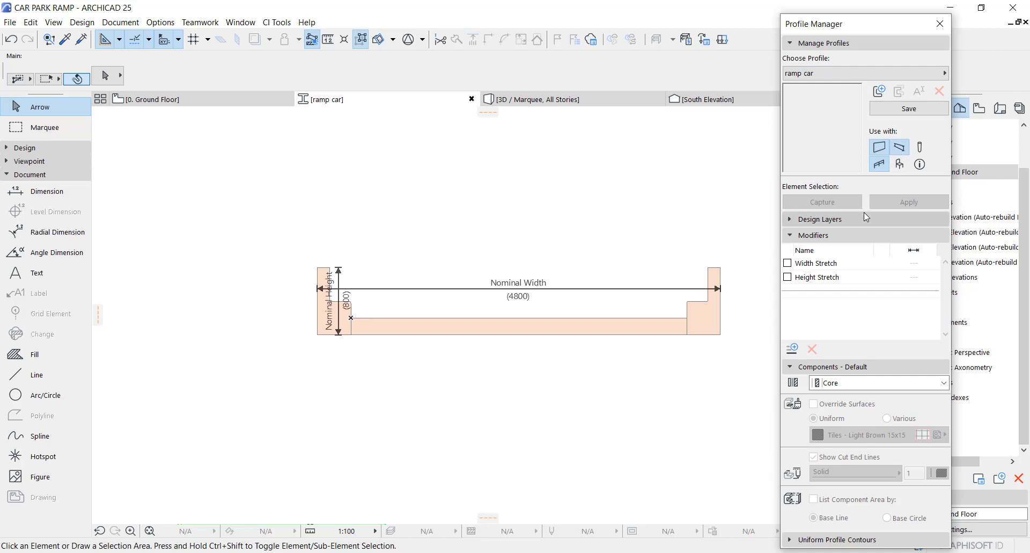
pyautogui.click(879, 150)
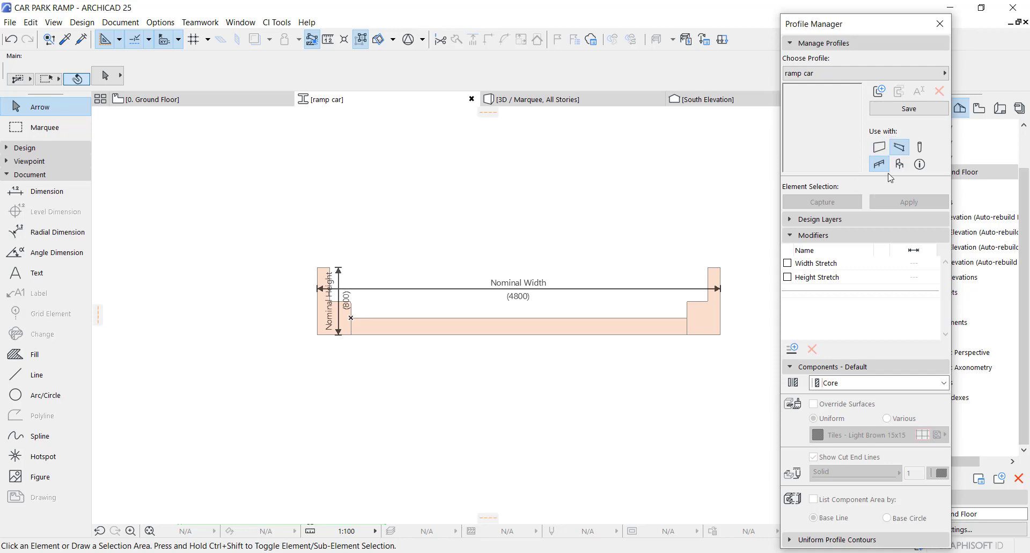
pyautogui.click(901, 113)
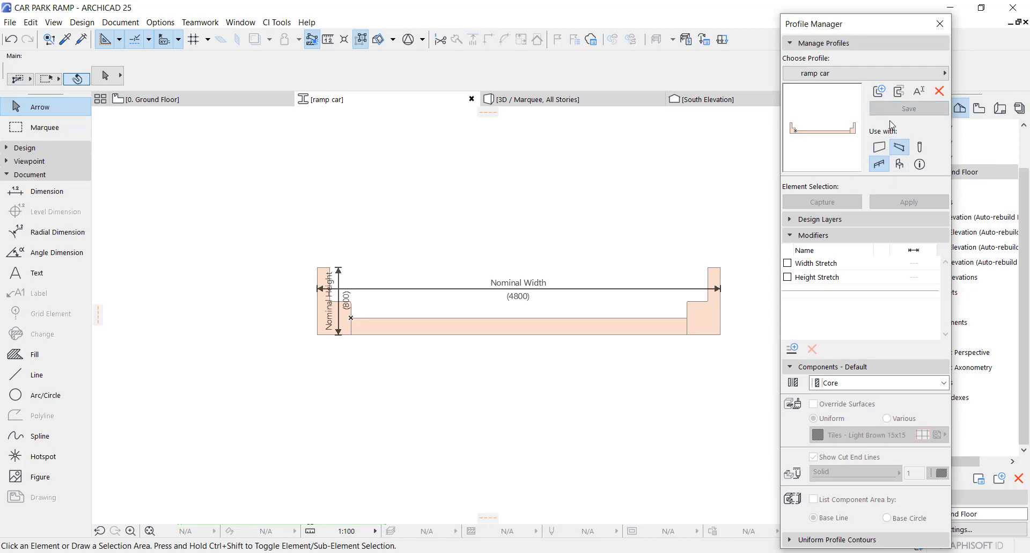
pyautogui.click(940, 24)
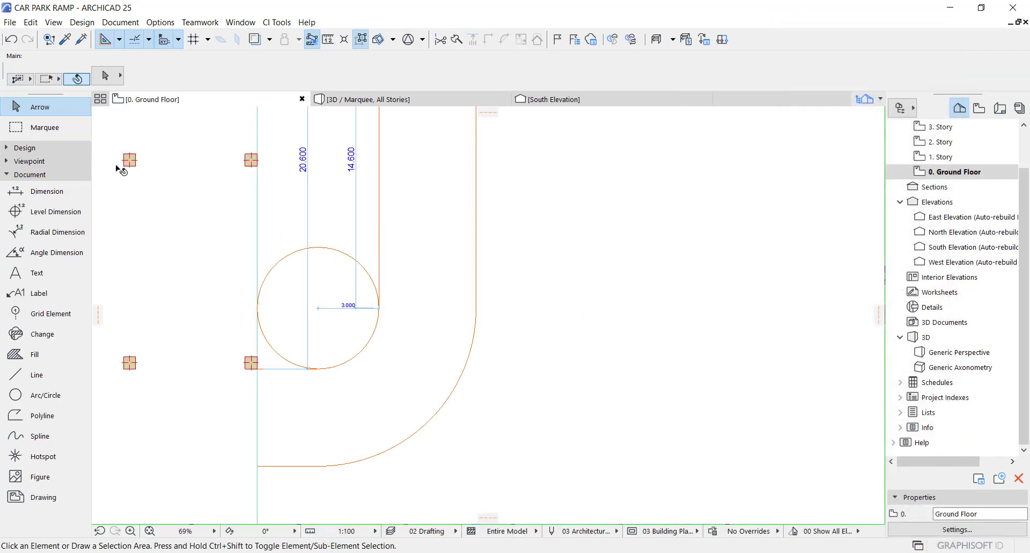
# - Copy the whole ground floor plan, including slab, columns and ramp outline, horizontally to the empty area beside the original
pyautogui.click(16, 149)
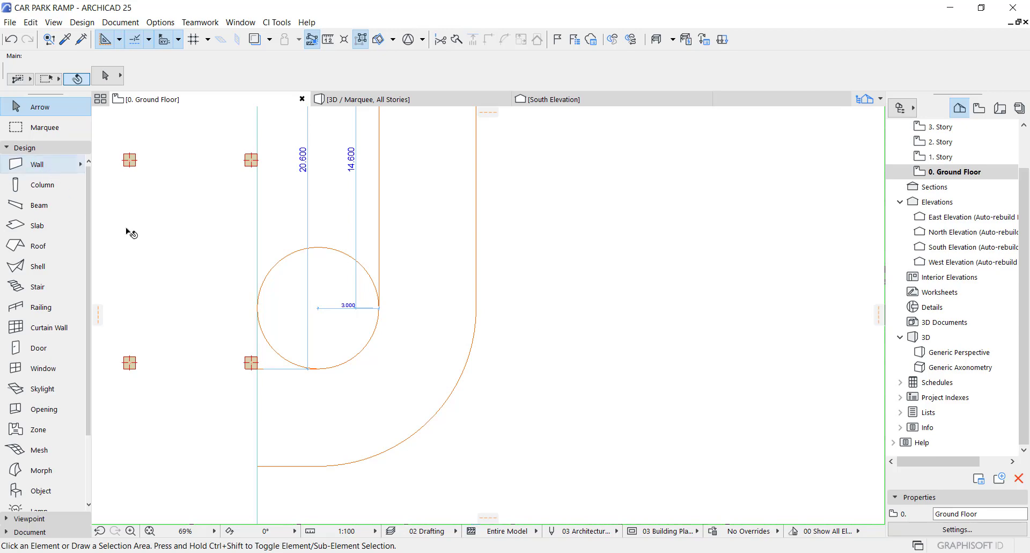
pyautogui.scroll(-10, 510, 312)
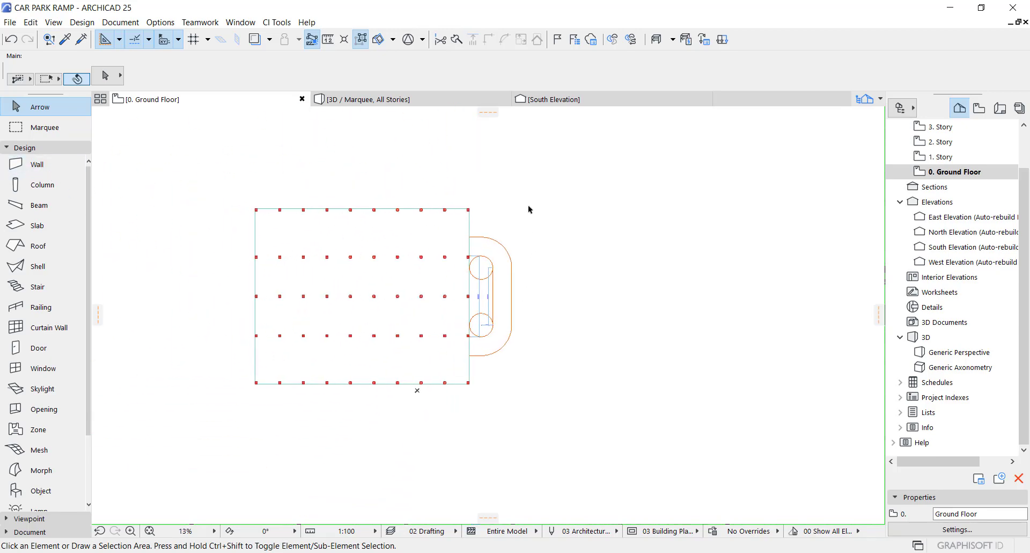
pyautogui.moveTo(545, 195); pyautogui.dragTo(211, 421)
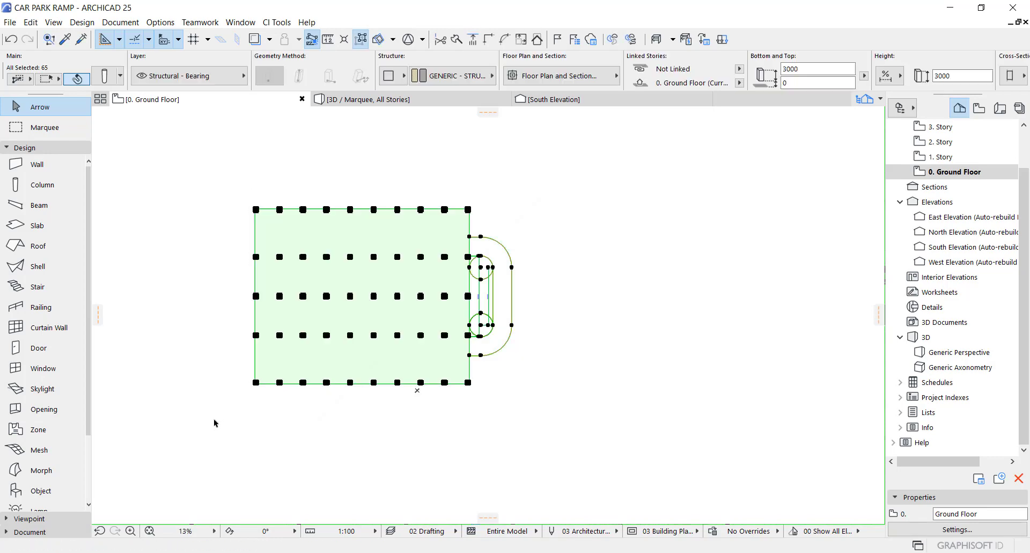
pyautogui.hotkey('ctrl', 'shift', 'd')
pyautogui.click(255, 383)
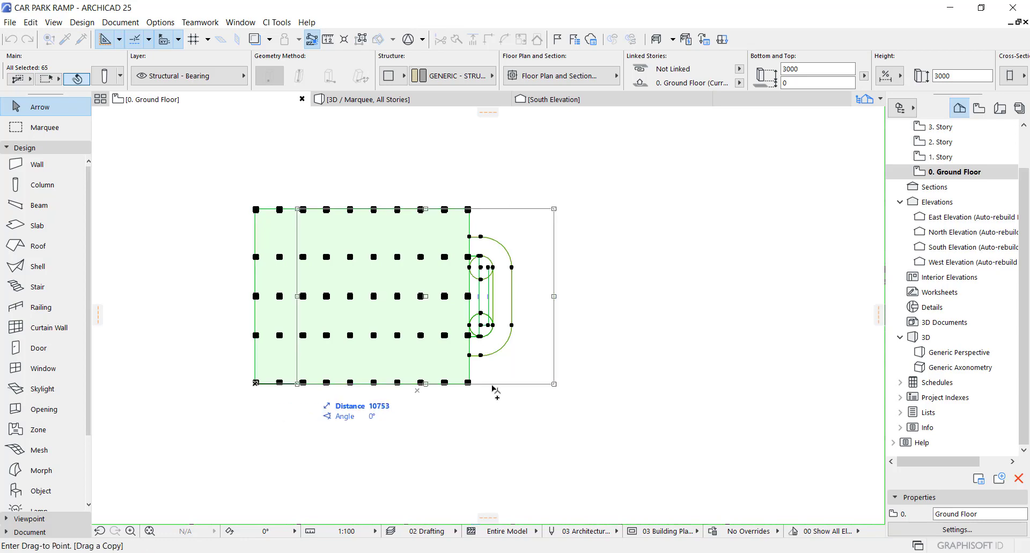
pyautogui.click(623, 392)
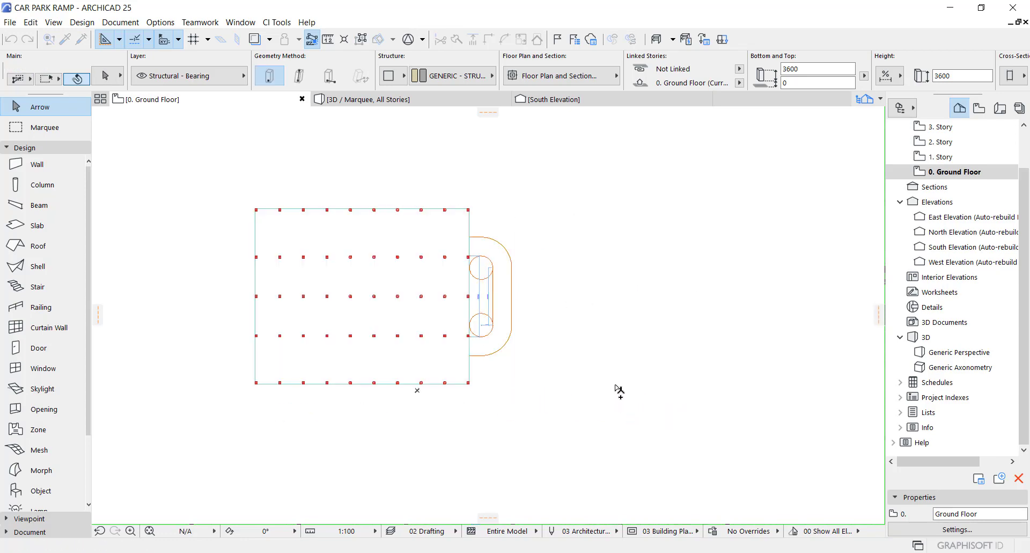
pyautogui.moveTo(613, 383); pyautogui.dragTo(548, 393, button='middle')
pyautogui.click(523, 360)
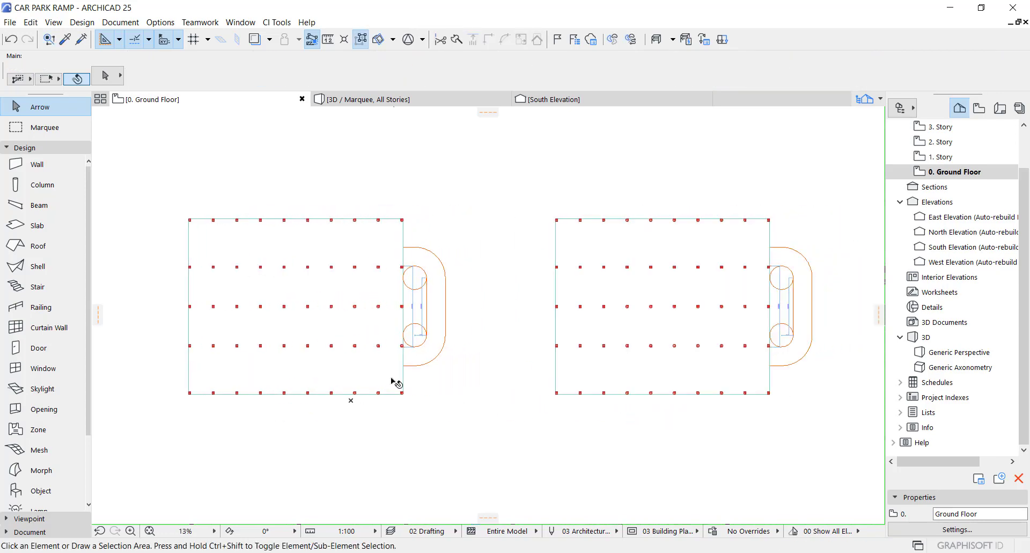
# - Open the default settings of the Railing tool and remove the panel from the railing segment
pyautogui.scroll(4, 413, 308)
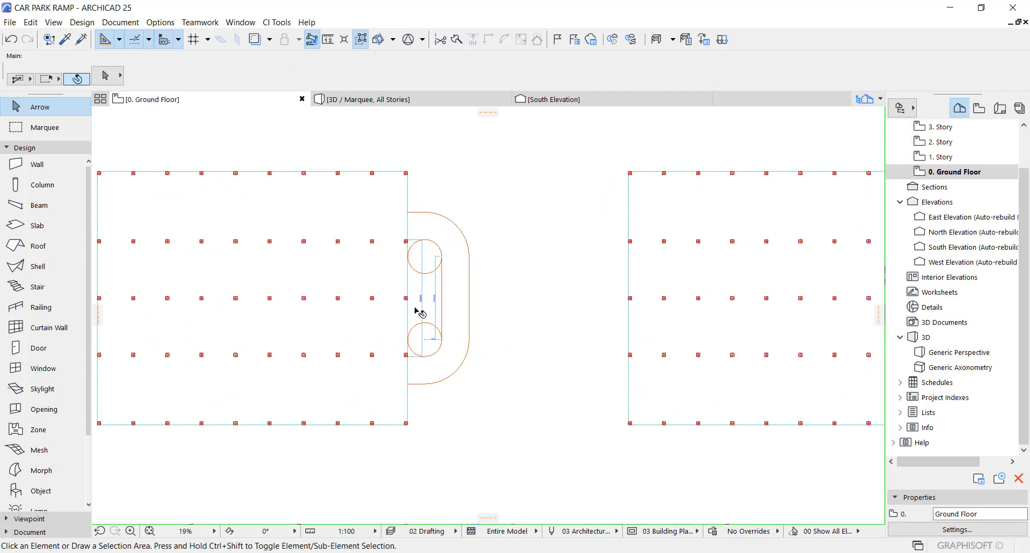
pyautogui.scroll(-4, 457, 346)
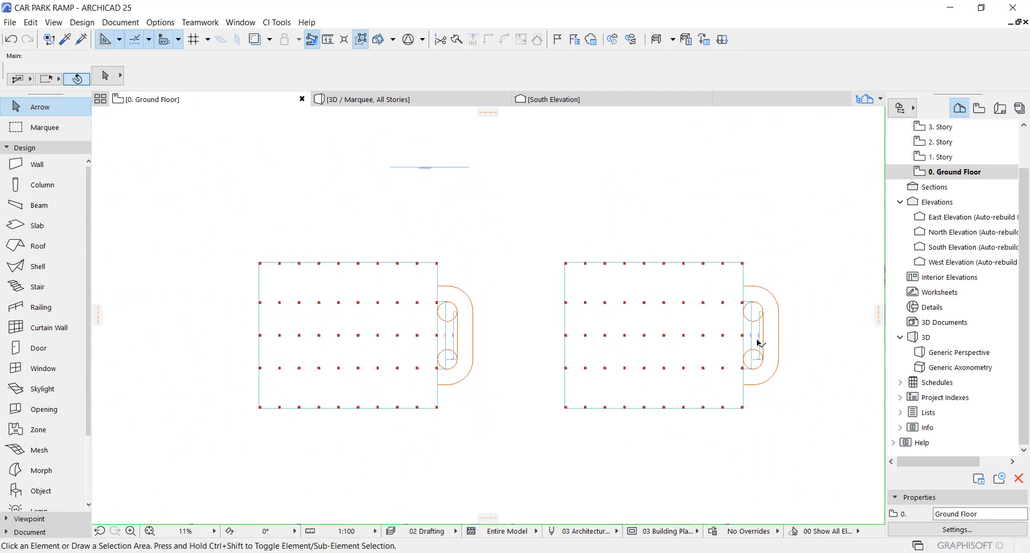
pyautogui.scroll(4, 442, 350)
pyautogui.moveTo(498, 339); pyautogui.dragTo(573, 314, button='middle')
pyautogui.click(41, 307)
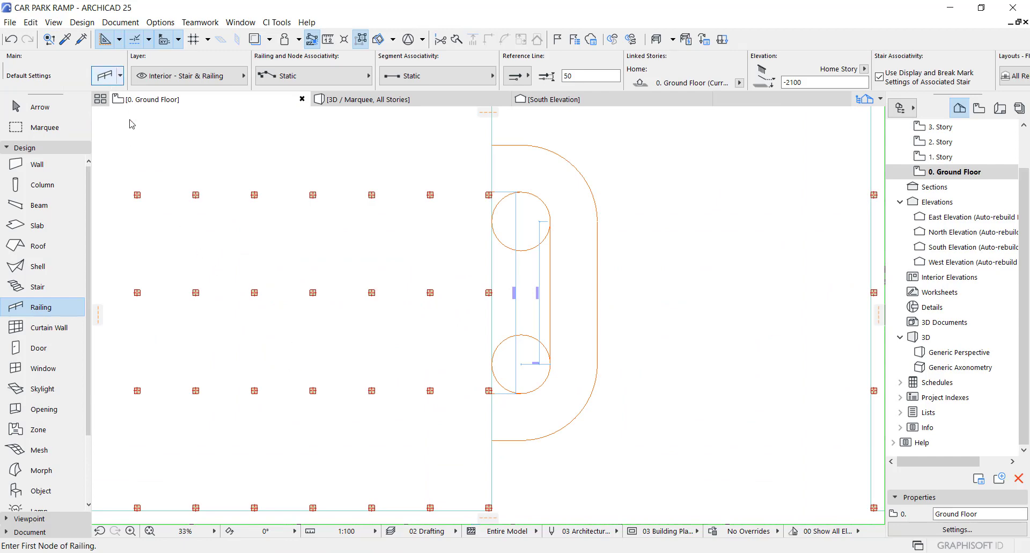
pyautogui.hotkey('ctrl', 't')
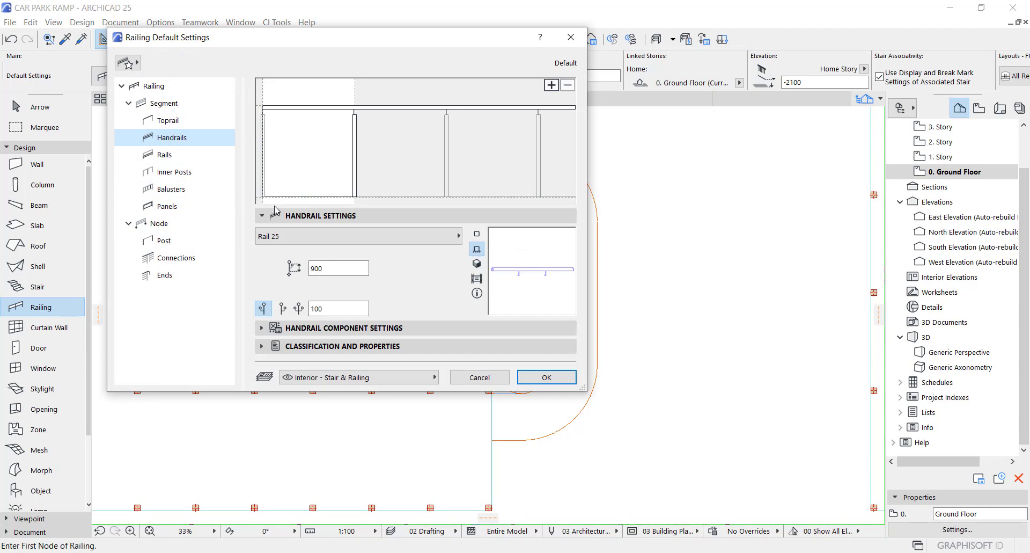
pyautogui.click(325, 169)
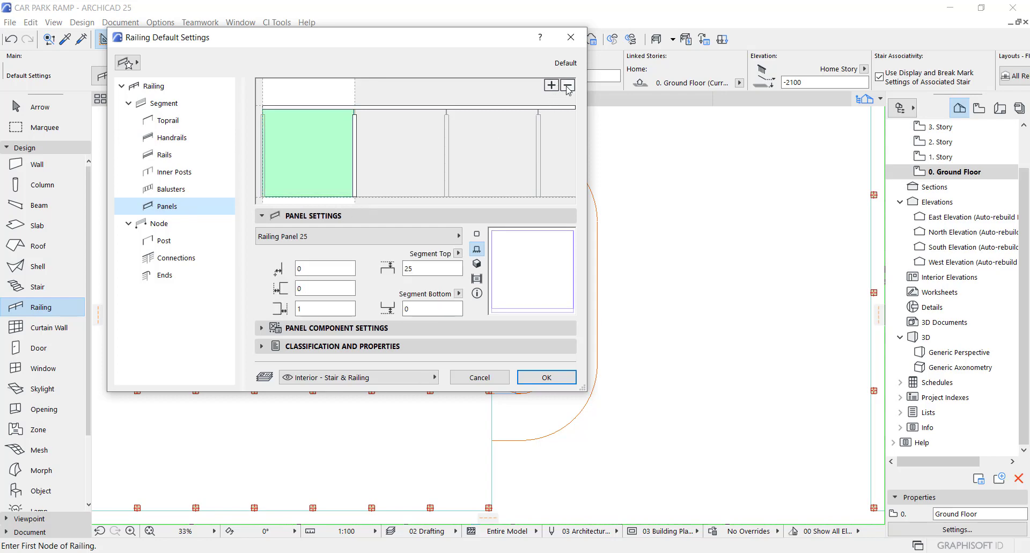
pyautogui.click(567, 86)
# - Remove the inner posts and the toprail from the default railing segment
pyautogui.click(355, 153)
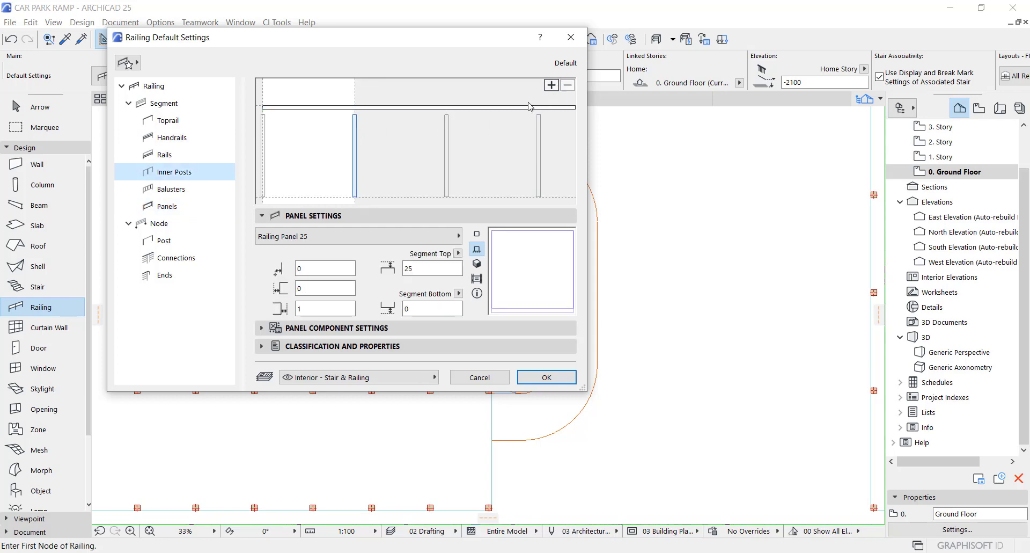
pyautogui.click(567, 86)
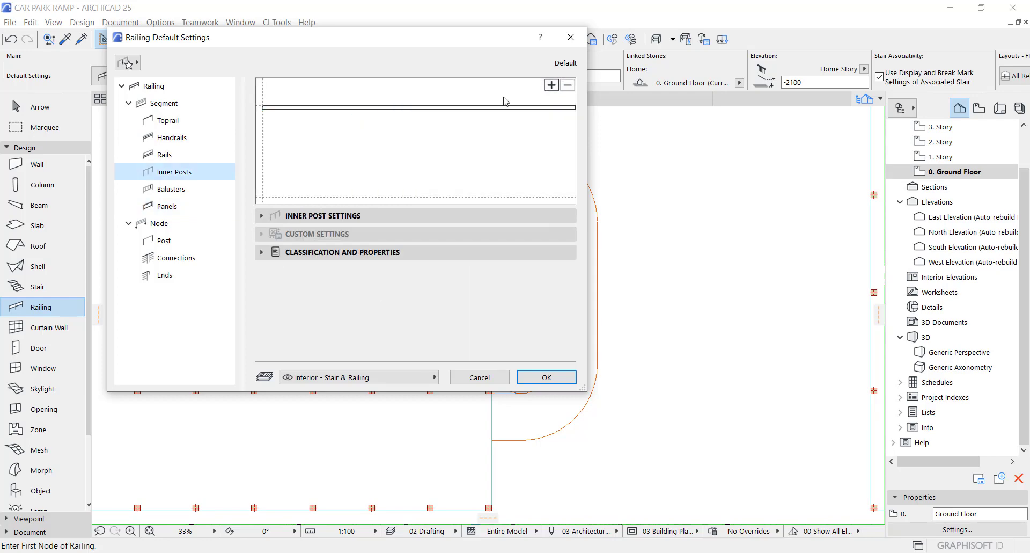
pyautogui.click(333, 108)
pyautogui.click(567, 86)
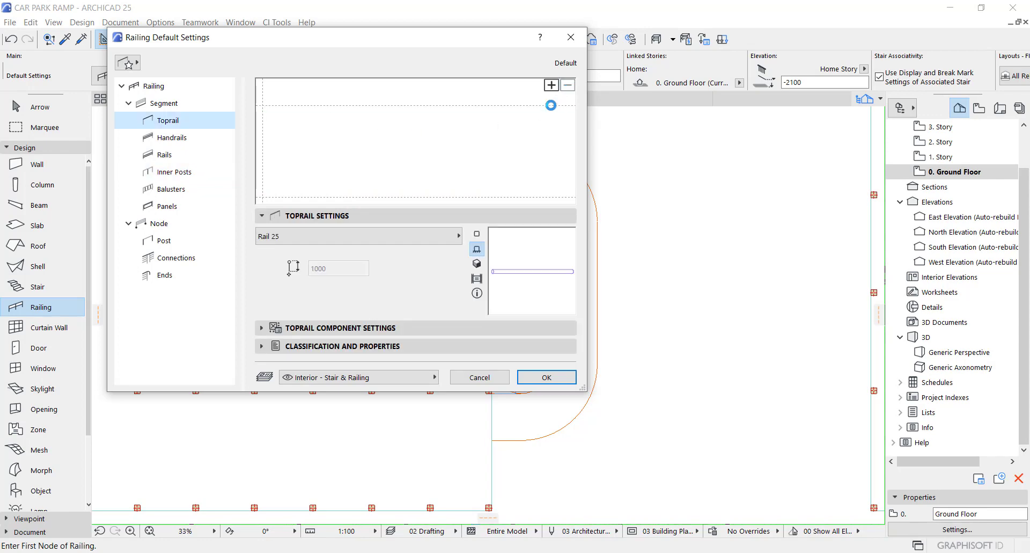
# - Add a handrail to the default railing segment and set its rail type to Profiled Rail 25
pyautogui.click(170, 141)
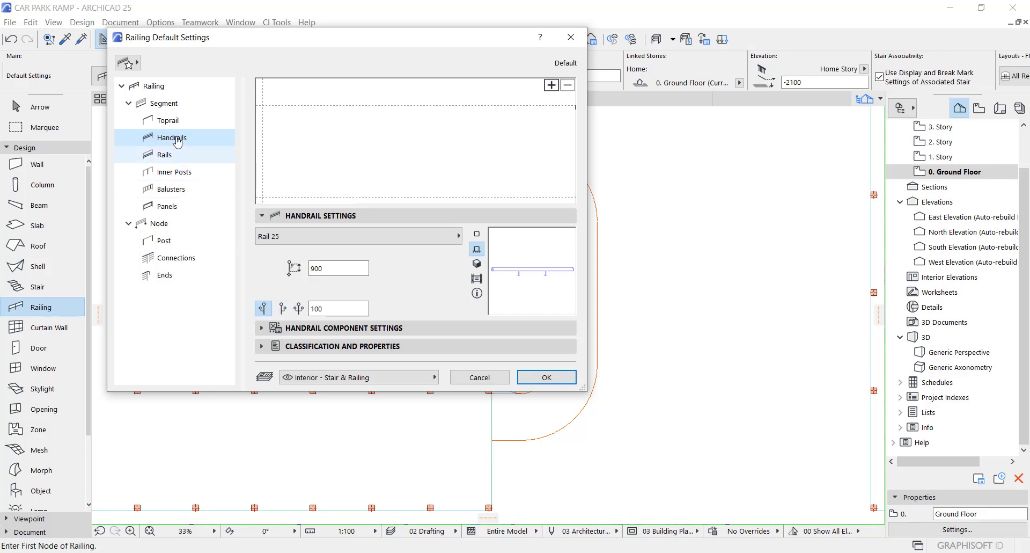
pyautogui.click(168, 123)
pyautogui.press('Down')
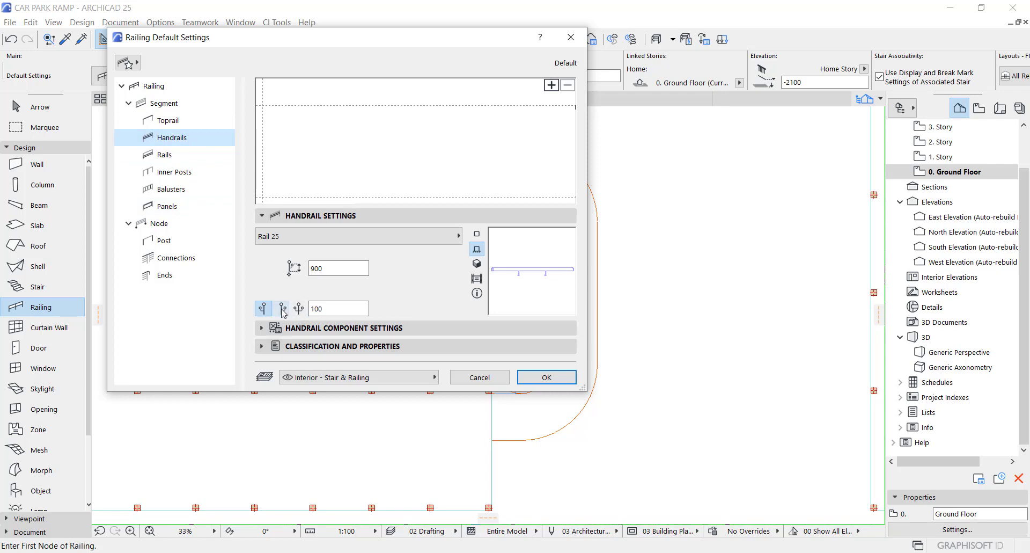
pyautogui.click(552, 85)
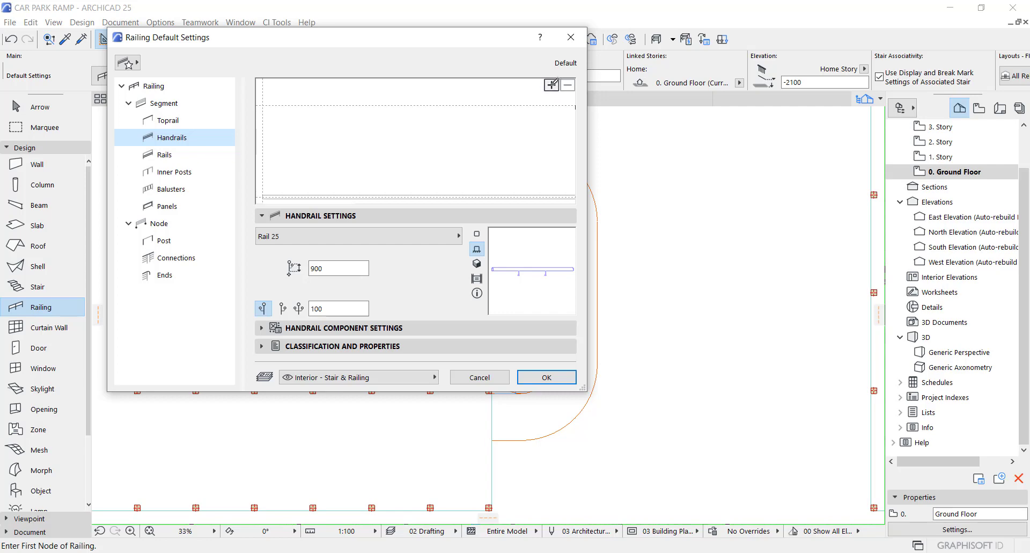
pyautogui.click(265, 195)
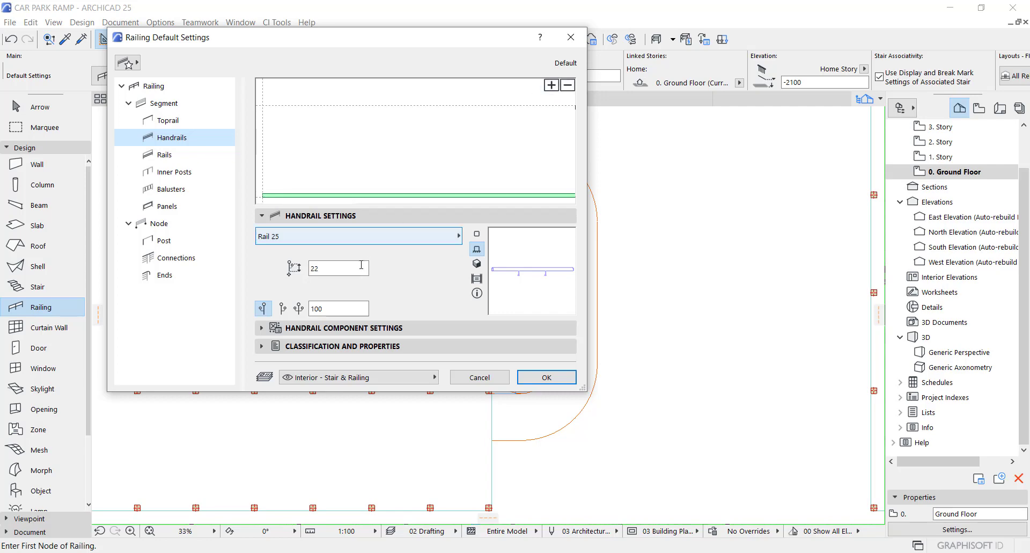
pyautogui.click(456, 237)
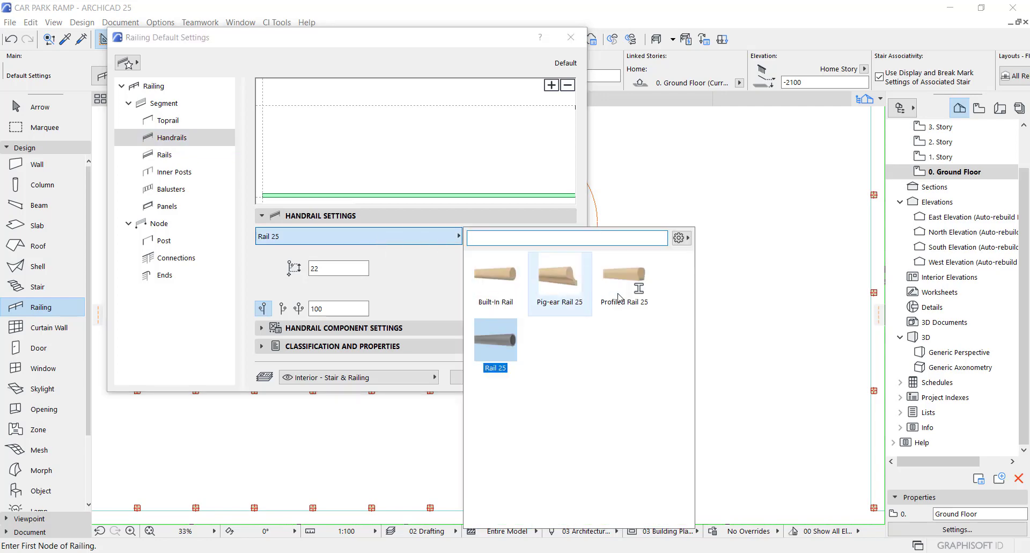
pyautogui.click(625, 285)
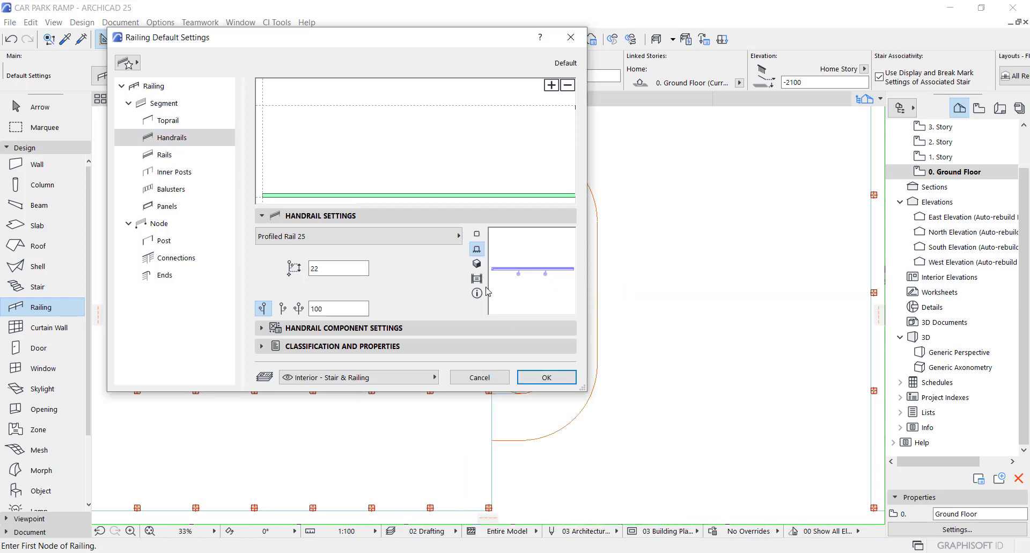
# - Assign the "ramp car" profile to the handrail and accept the default railing settings
pyautogui.click(352, 328)
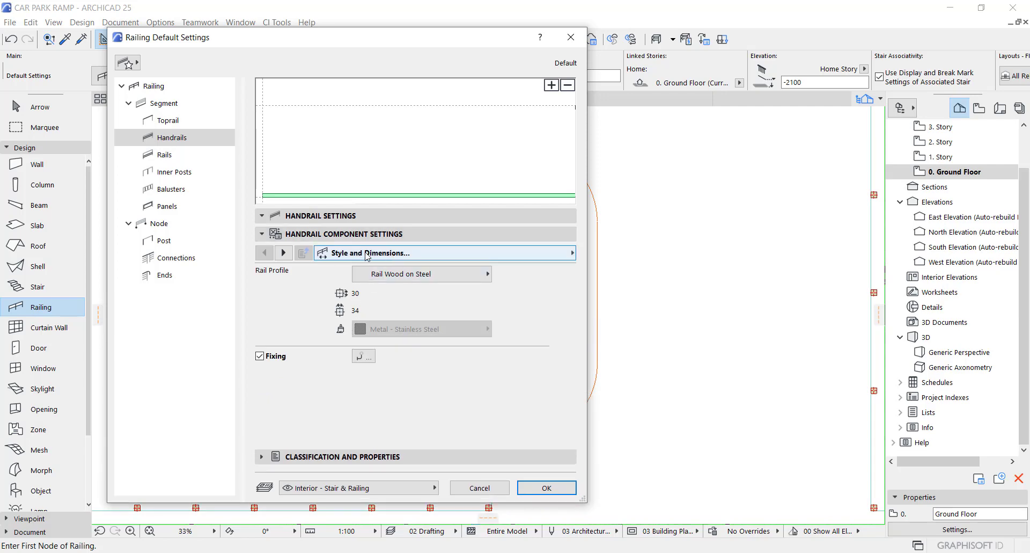
pyautogui.click(418, 274)
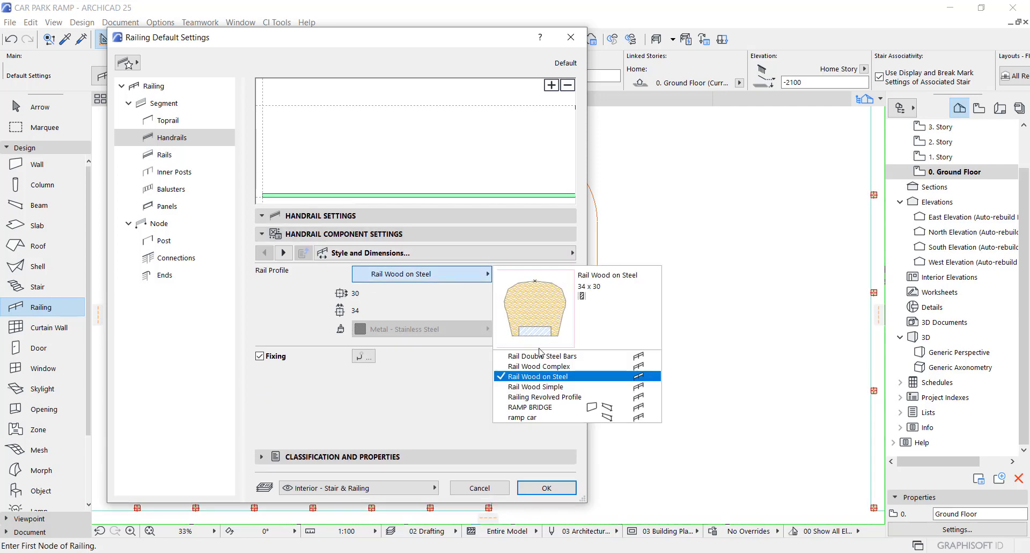
pyautogui.click(521, 418)
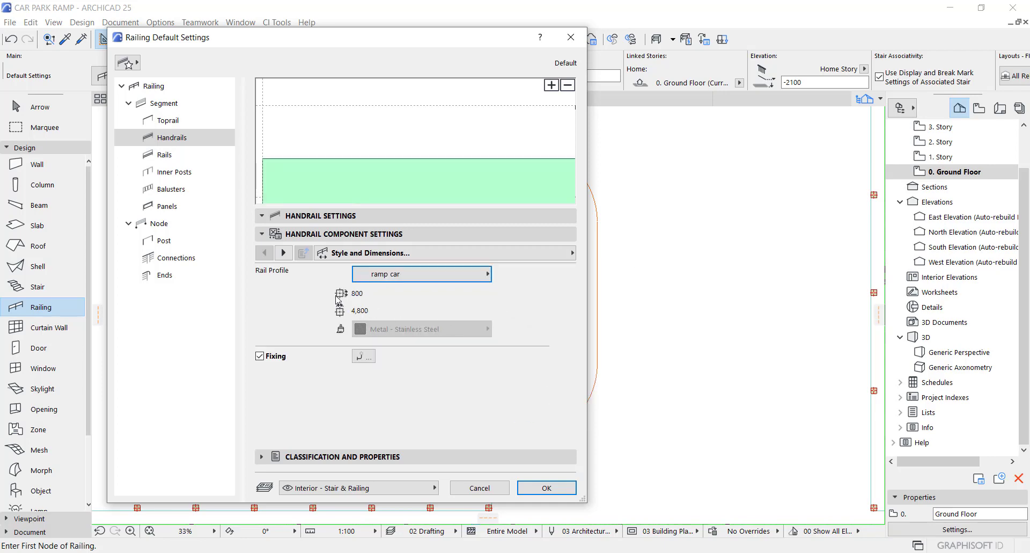
pyautogui.click(300, 220)
pyautogui.click(311, 218)
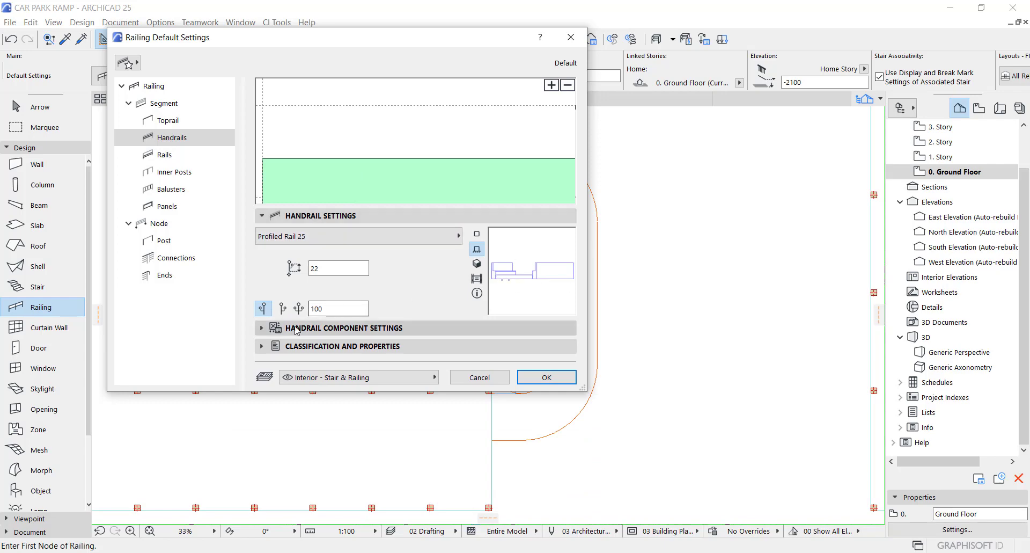
pyautogui.click(322, 328)
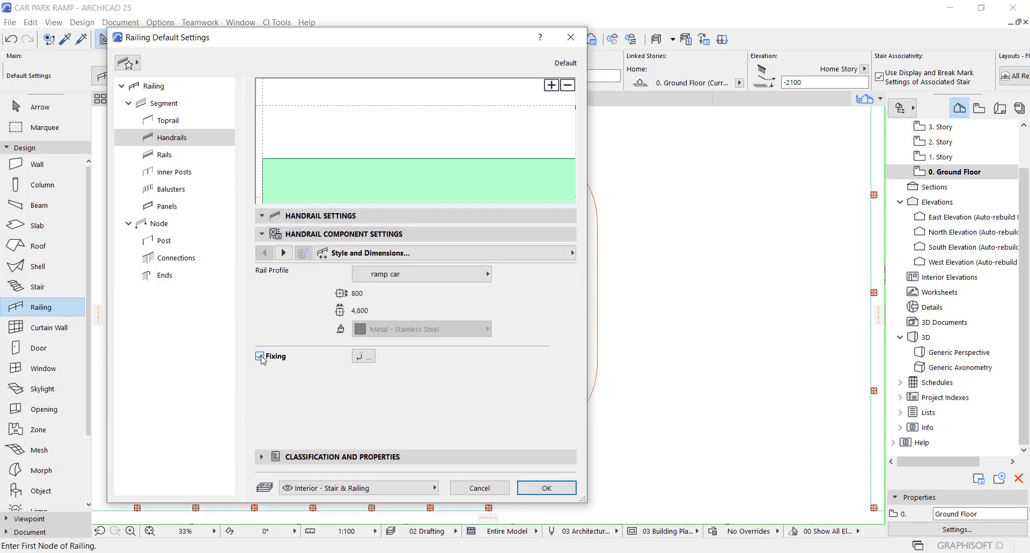
pyautogui.click(283, 253)
pyautogui.click(283, 253)
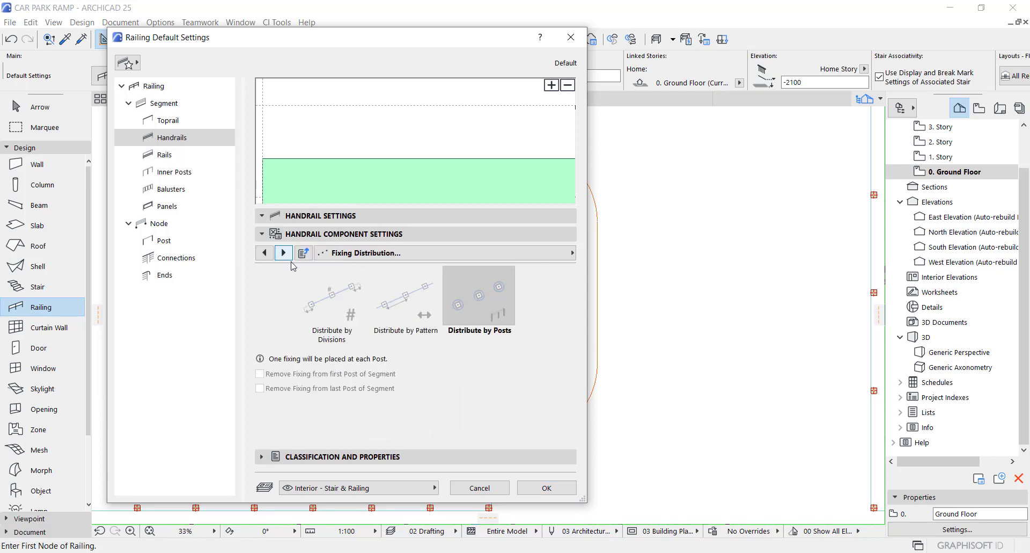
pyautogui.click(548, 490)
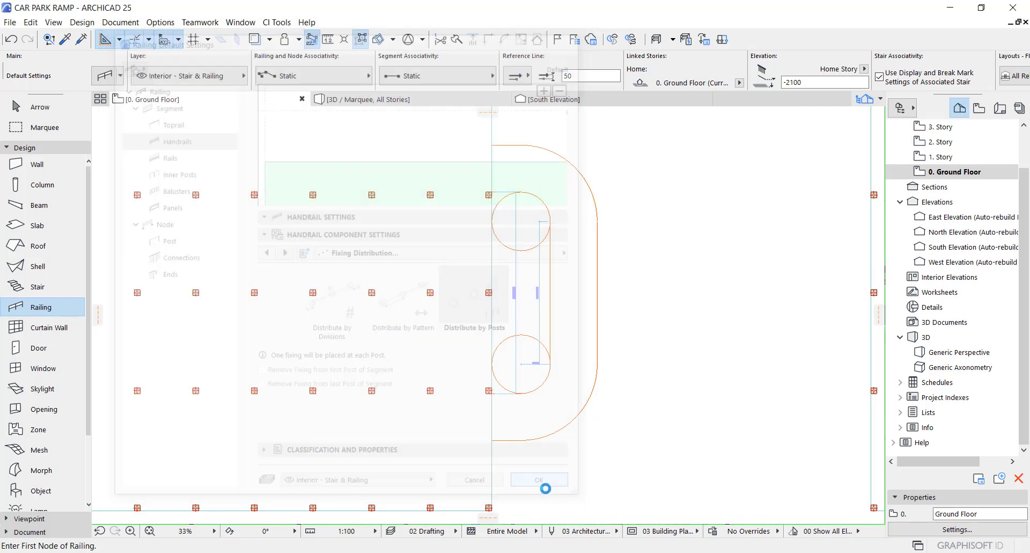
# - Draw a vertical line through the lower circle from its topmost point to its lowest point
pyautogui.press('l')
pyautogui.scroll(3, 505, 381)
pyautogui.moveTo(508, 380); pyautogui.dragTo(551, 347, button='middle')
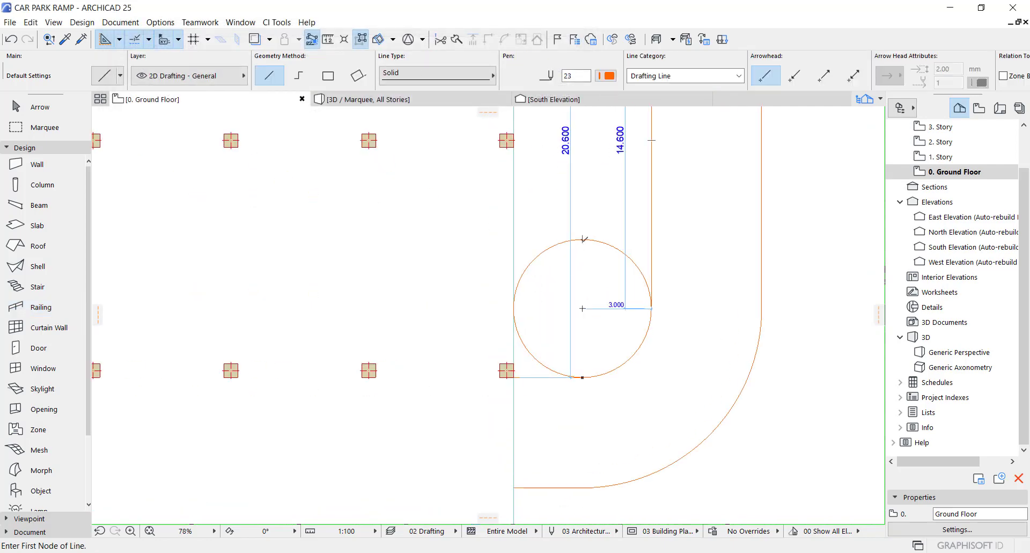
pyautogui.click(582, 239)
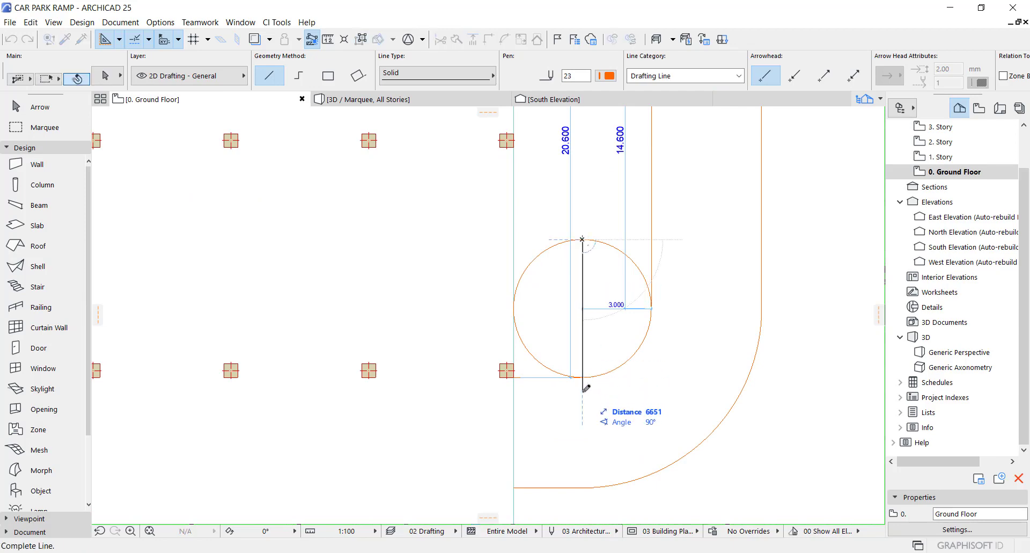
pyautogui.click(582, 391)
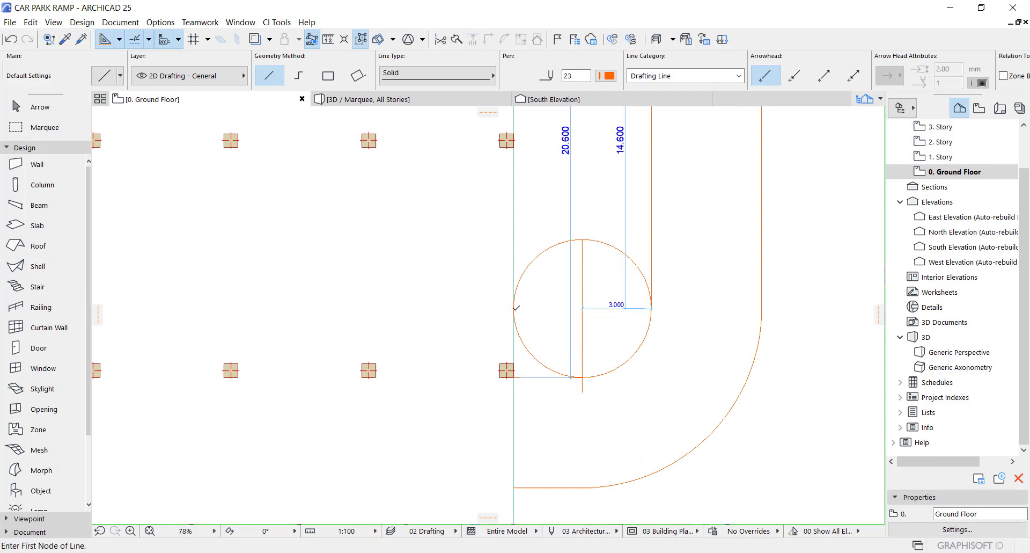
# - Draw a horizontal line from the lower circle's centre to its left edge and stretch it across the full diameter
pyautogui.scroll(3, 513, 315)
pyautogui.click(659, 302)
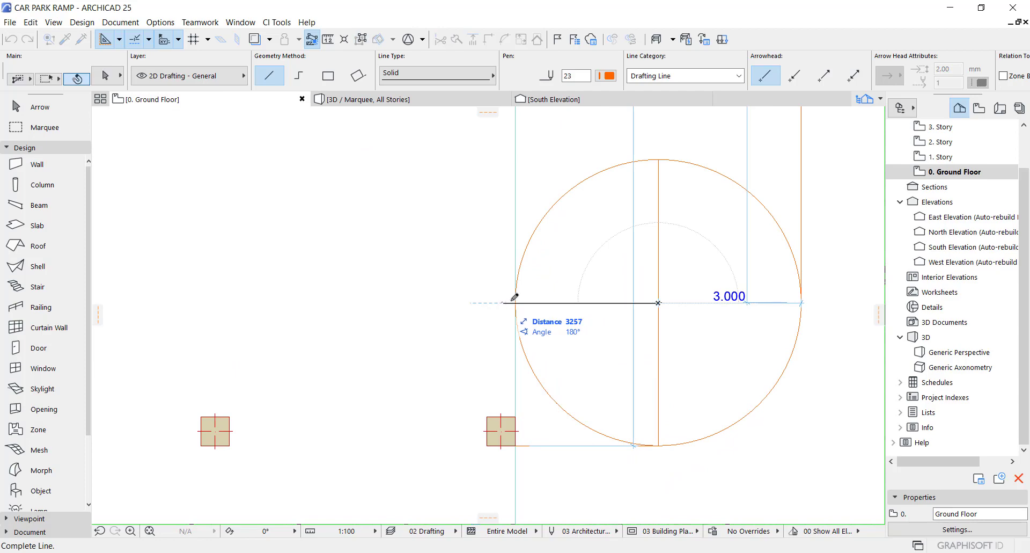
pyautogui.click(516, 302)
pyautogui.press('Escape')
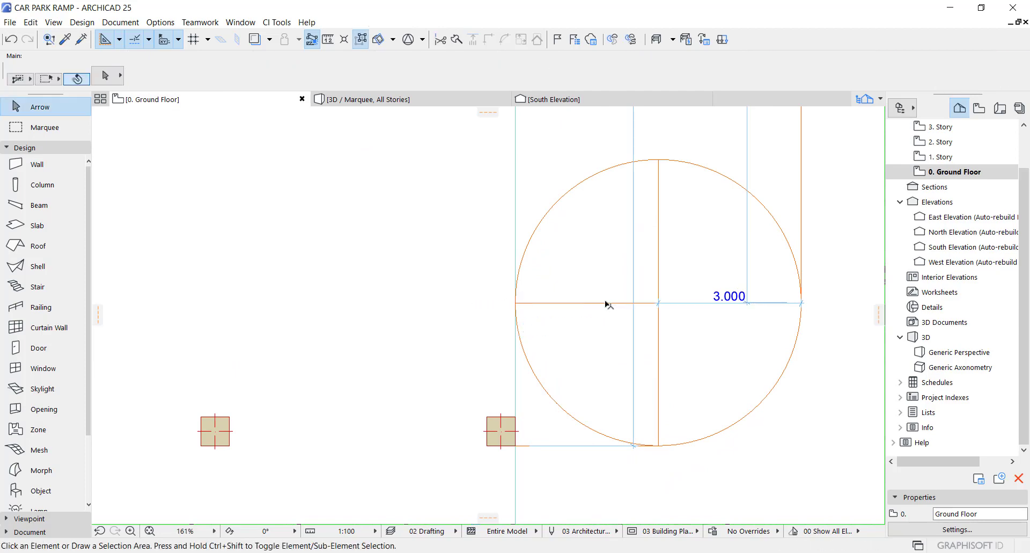
pyautogui.click(644, 302)
pyautogui.click(658, 303)
pyautogui.click(801, 303)
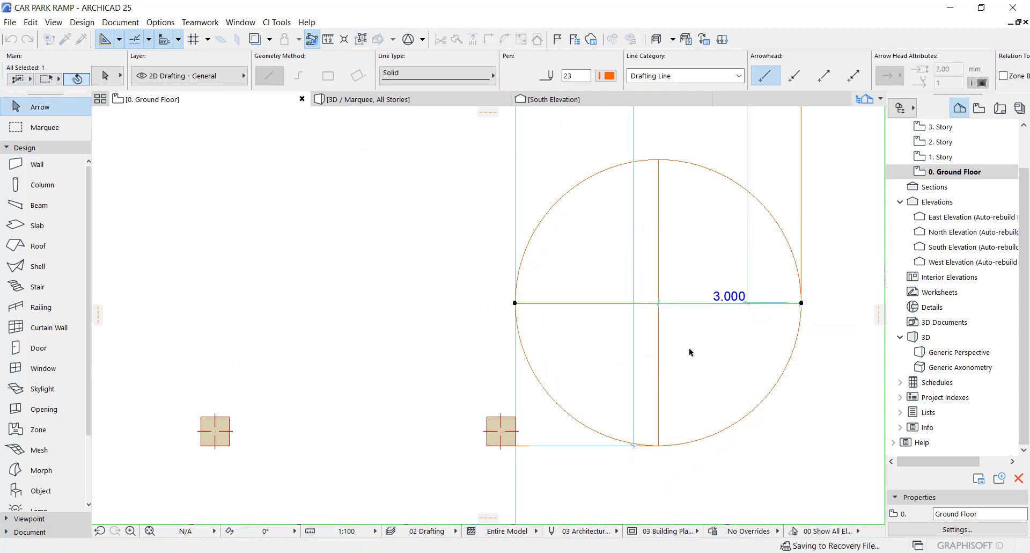
# - Copy the crossed diameter lines from the lower circle onto the upper circle
pyautogui.keyDown('shift'); pyautogui.click(659, 335); pyautogui.keyUp('shift')
pyautogui.hotkey('ctrl', 'd')
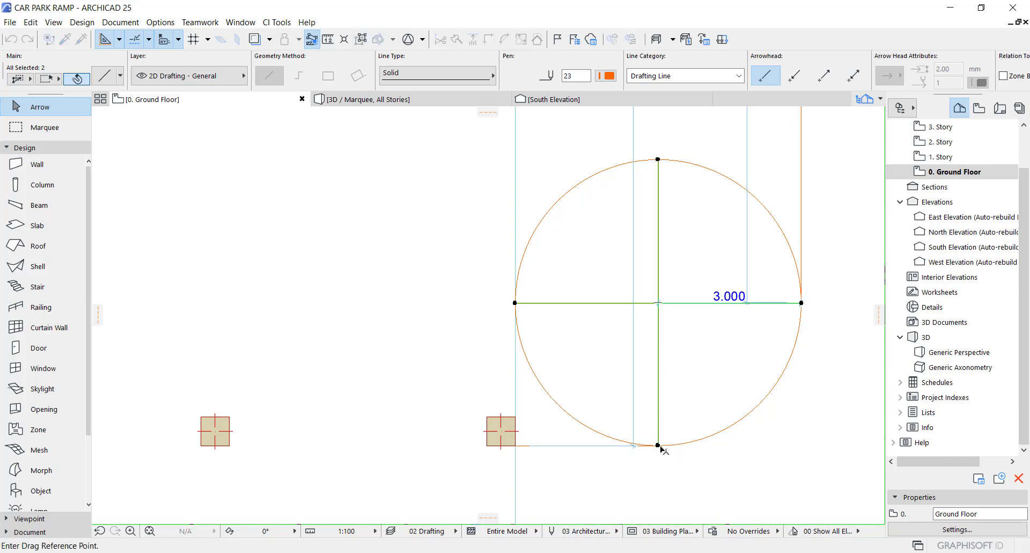
pyautogui.click(658, 445)
pyautogui.scroll(-5, 659, 446)
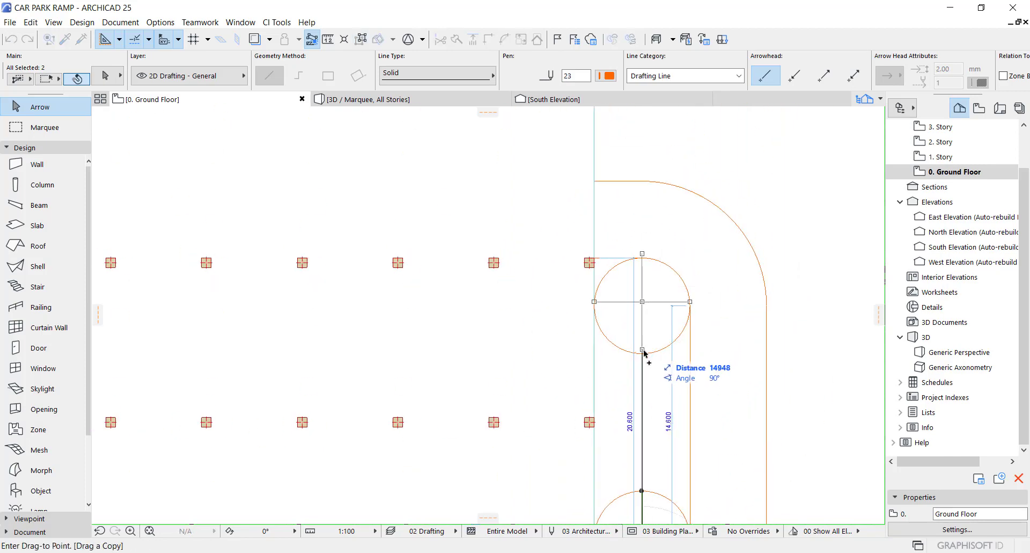
pyautogui.click(643, 355)
pyautogui.click(563, 271)
pyautogui.moveTo(563, 271); pyautogui.dragTo(491, 171, button='middle')
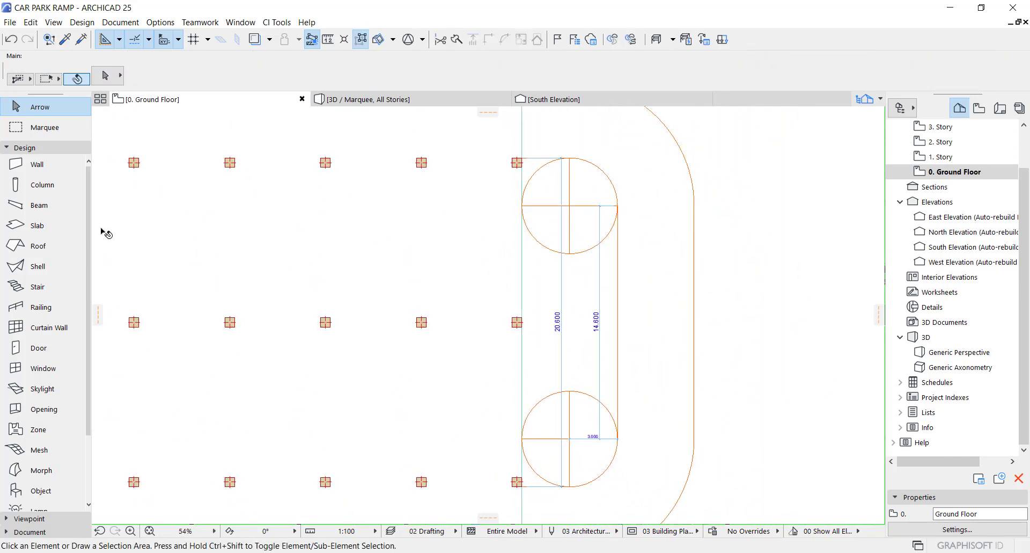
# - Start a railing at the lower column's corner, running 3000 mm to the circle's lowest point and diagonally to its rightmost point
pyautogui.click(43, 308)
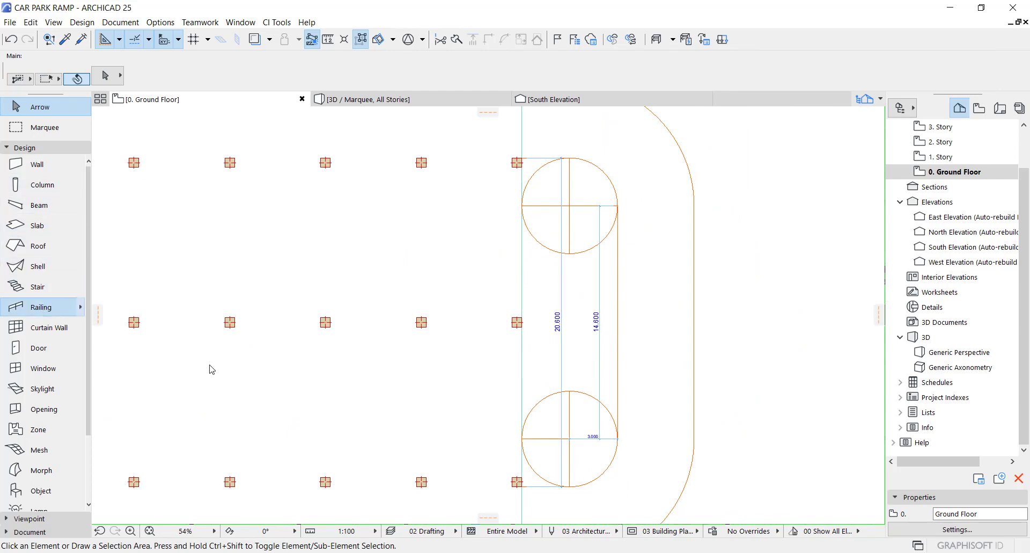
pyautogui.scroll(5, 536, 491)
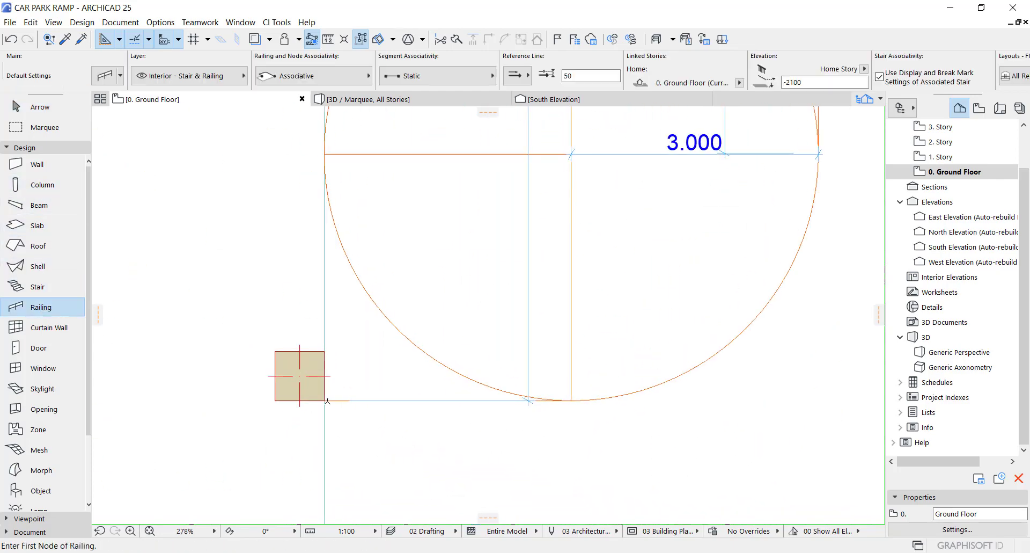
pyautogui.click(325, 400)
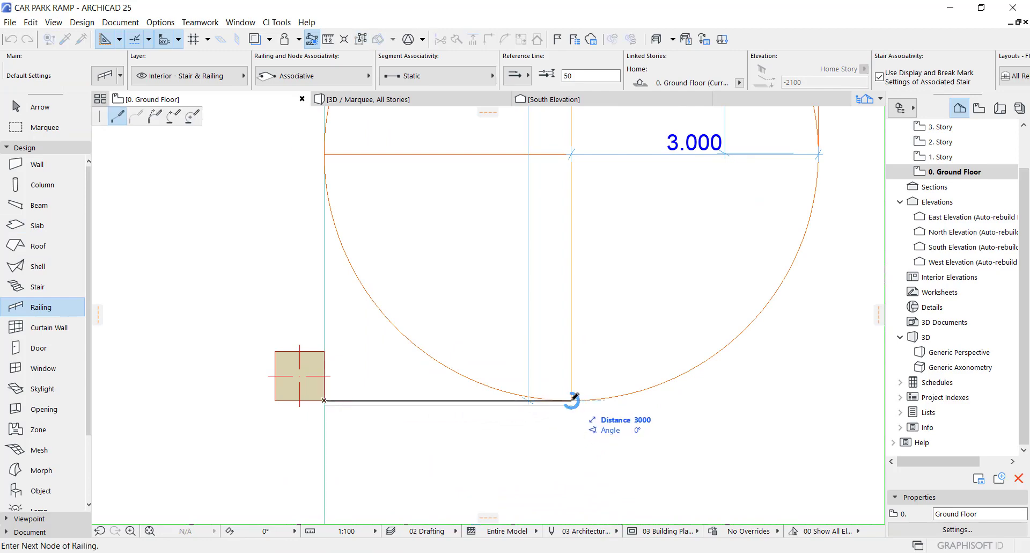
pyautogui.click(572, 400)
pyautogui.moveTo(632, 329); pyautogui.dragTo(563, 470, button='middle')
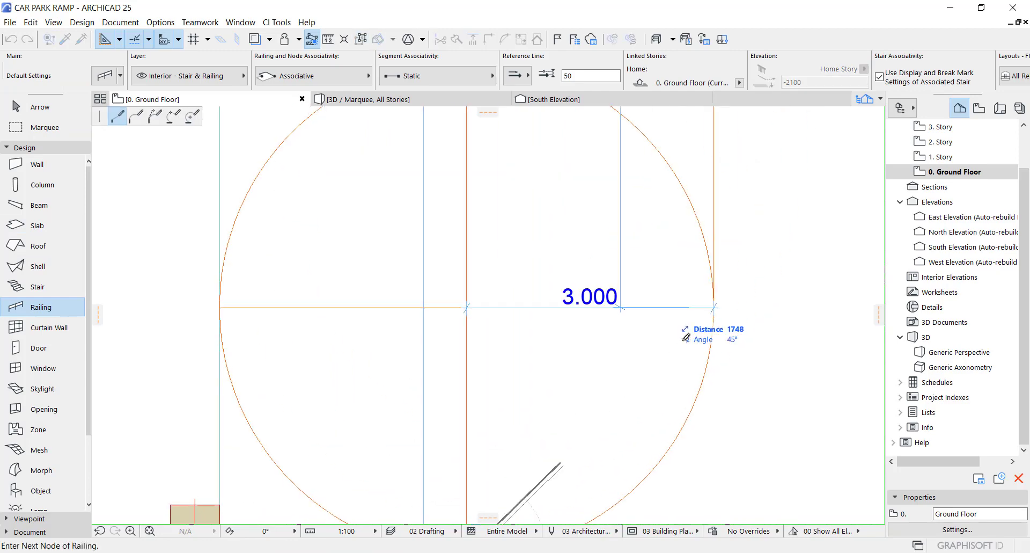
pyautogui.click(715, 308)
# - Continue the railing along the 14600 mm straight side, diagonally to the upper circle's topmost point, and finish it at the upper column's corner
pyautogui.scroll(-3, 689, 309)
pyautogui.moveTo(704, 246); pyautogui.dragTo(676, 426, button='middle')
pyautogui.moveTo(687, 234); pyautogui.dragTo(682, 419, button='middle')
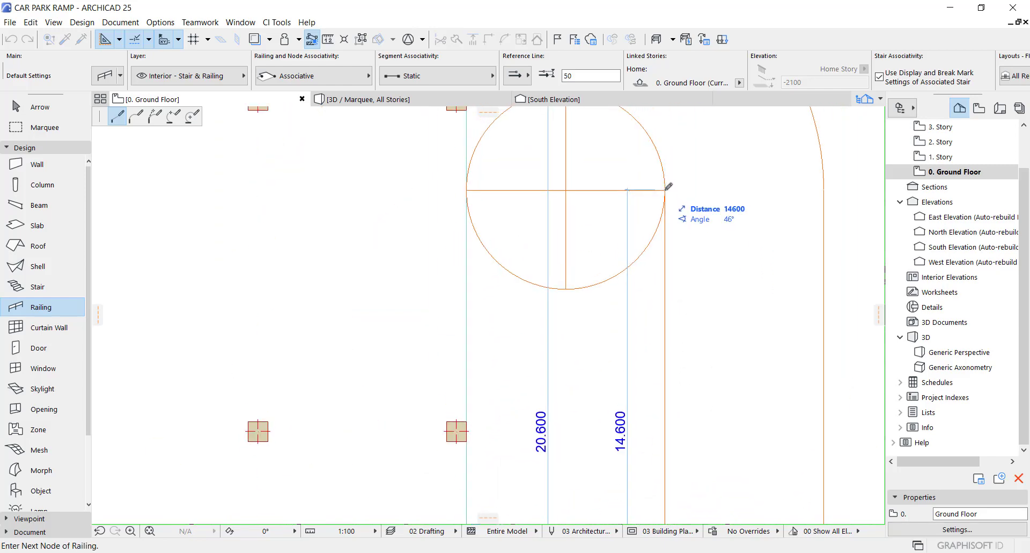
pyautogui.scroll(2, 670, 191)
pyautogui.click(670, 190)
pyautogui.scroll(-2, 669, 193)
pyautogui.moveTo(669, 195); pyautogui.dragTo(665, 357, button='middle')
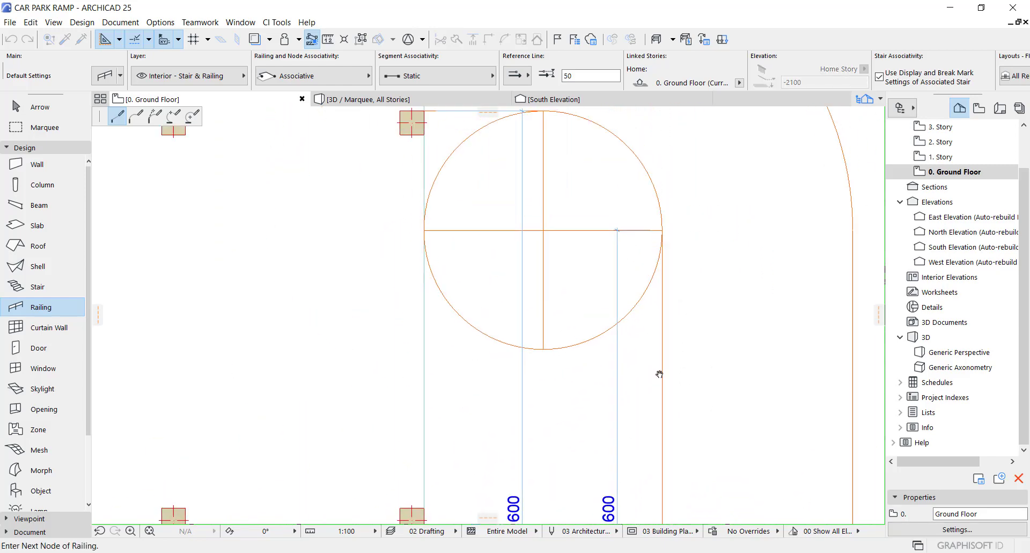
pyautogui.click(549, 234)
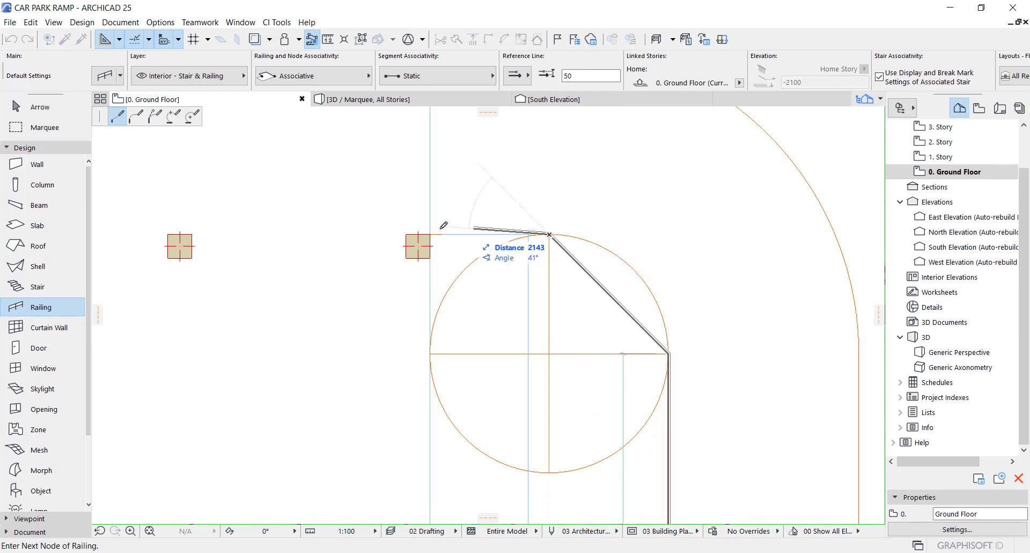
pyautogui.click(429, 235)
pyautogui.rightClick(430, 233)
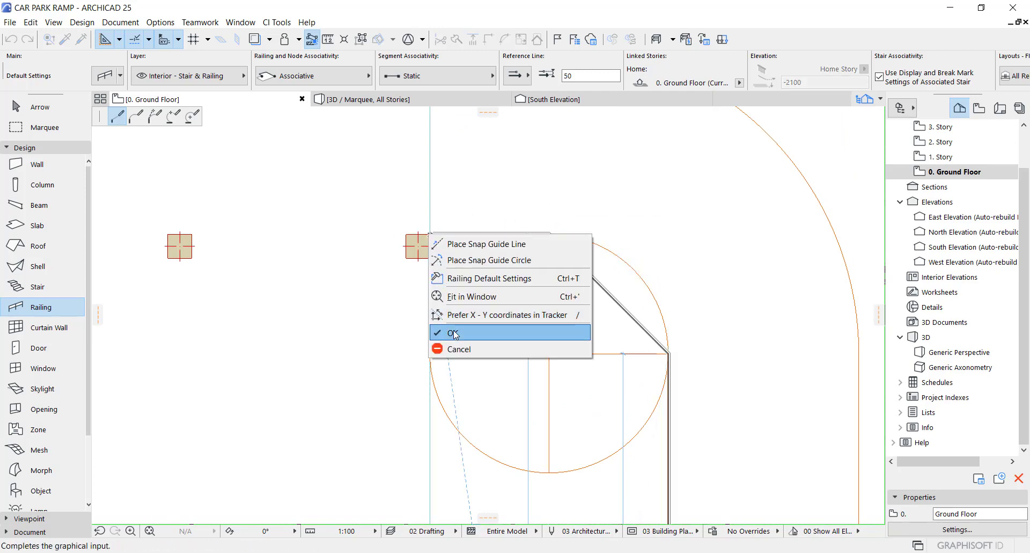
pyautogui.click(483, 331)
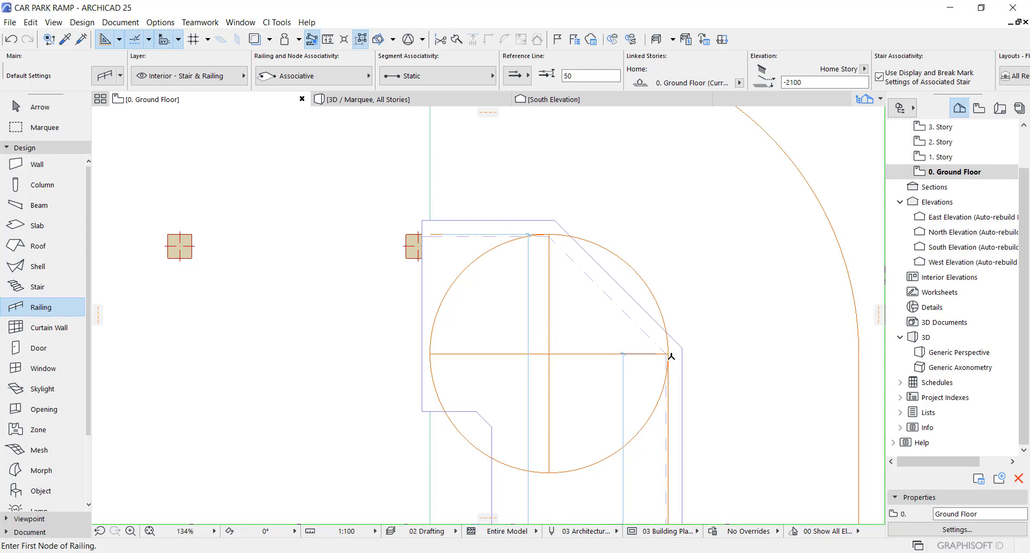
# - Switch the placed railing's handrail to the opposite side so the ramp profile lies outside the reference line
pyautogui.scroll(-4, 651, 358)
pyautogui.press('Escape')
pyautogui.moveTo(680, 381); pyautogui.dragTo(672, 254, button='middle')
pyautogui.click(664, 284)
pyautogui.scroll(-3, 650, 316)
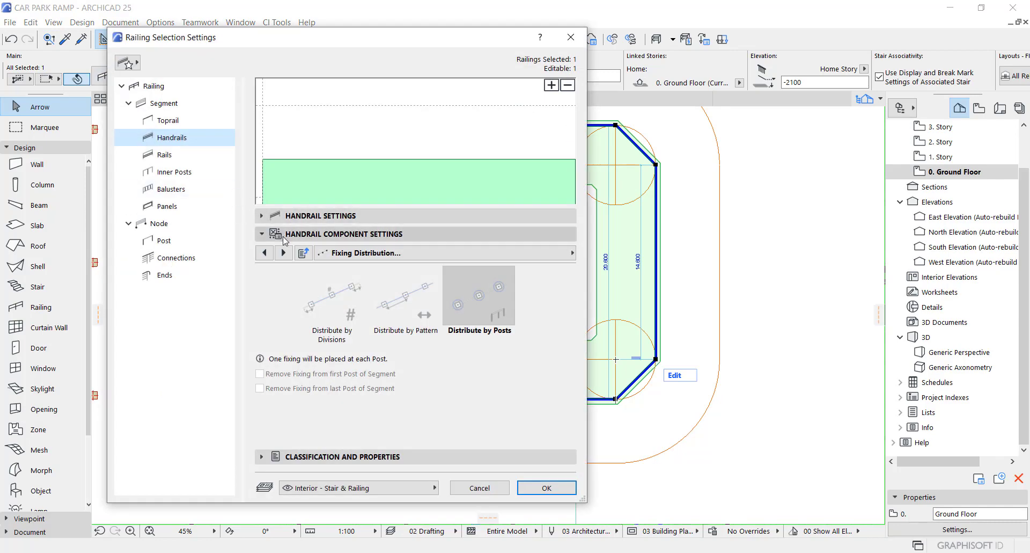
pyautogui.click(284, 236)
pyautogui.click(294, 215)
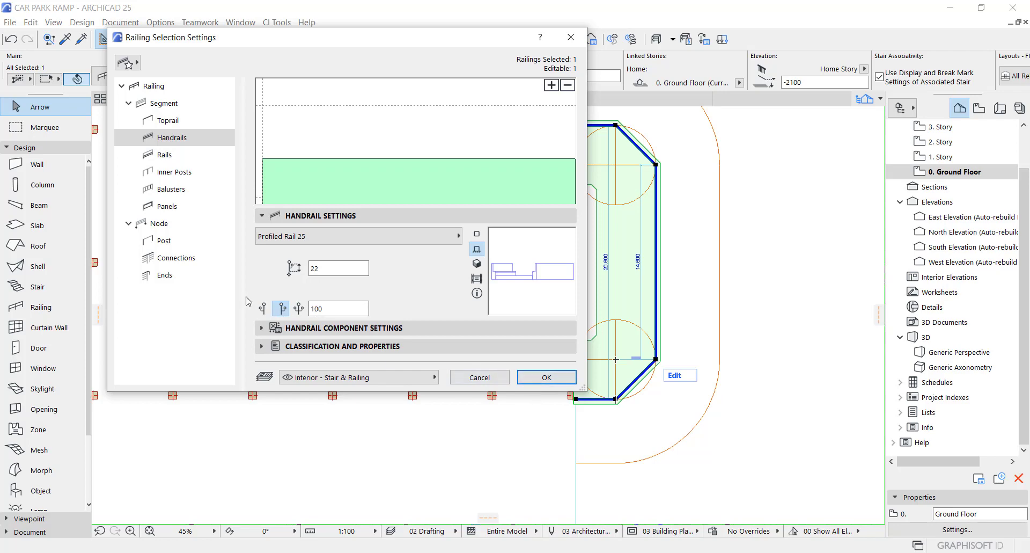
pyautogui.click(558, 380)
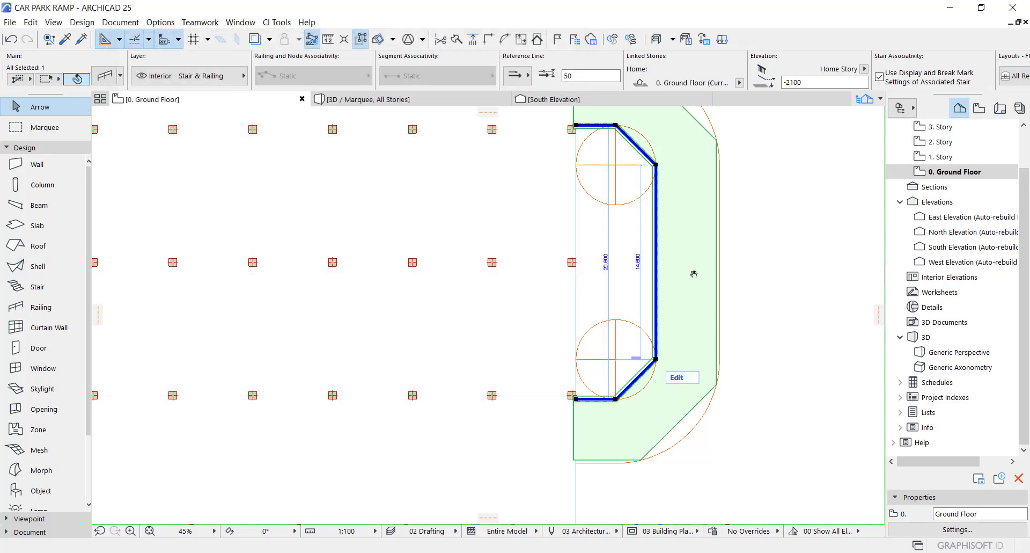
pyautogui.moveTo(694, 274); pyautogui.dragTo(689, 394, button='middle')
pyautogui.moveTo(670, 336); pyautogui.dragTo(655, 223, button='middle')
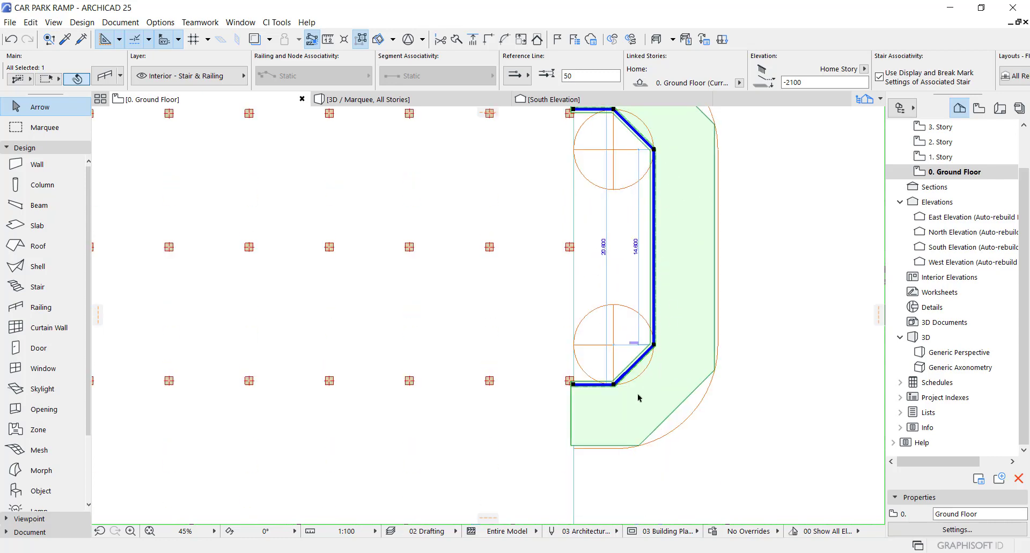
# - Examine how the ramp profile's inner edge and the railing's reference line meet the lower column's corner
pyautogui.scroll(5, 633, 392)
pyautogui.scroll(2, 566, 379)
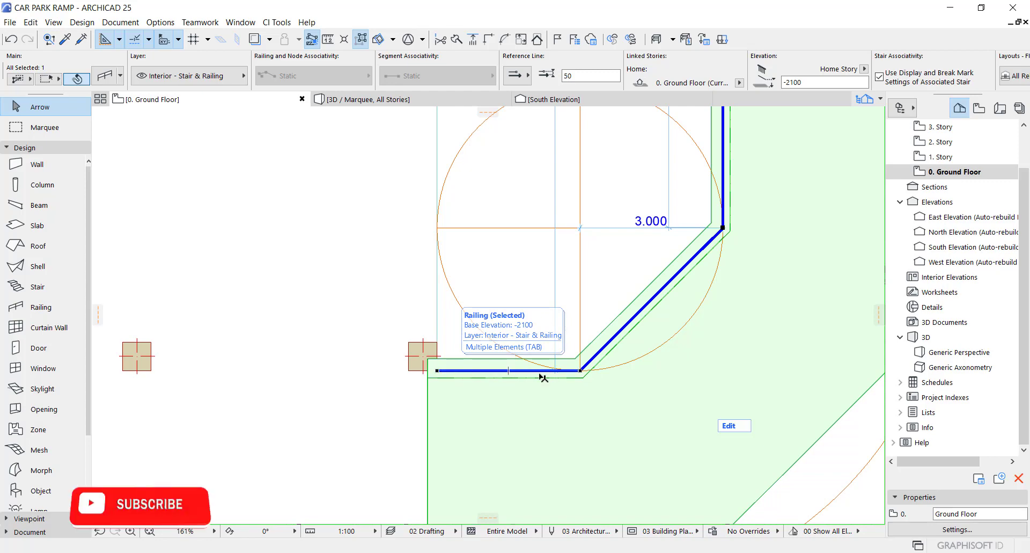
pyautogui.scroll(3, 451, 371)
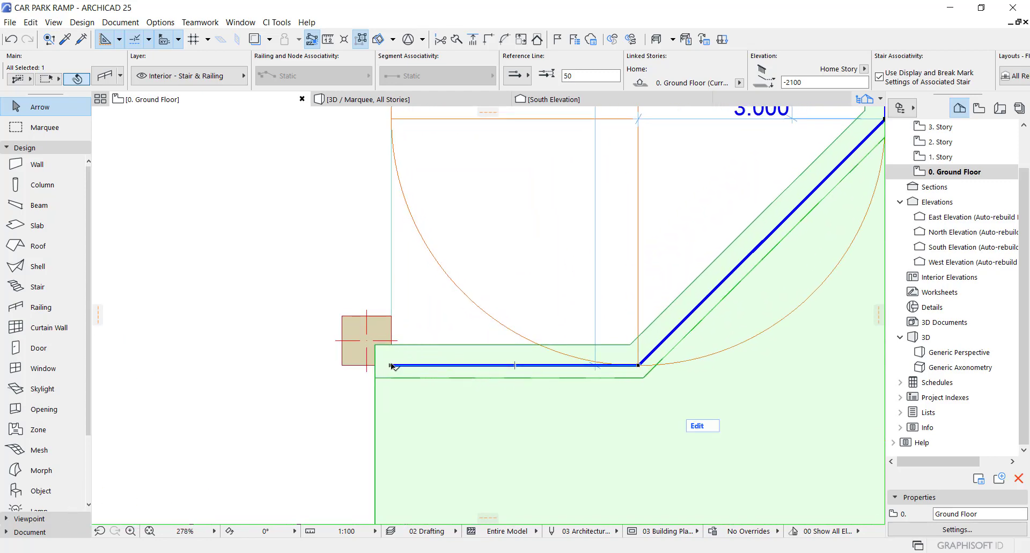
pyautogui.scroll(-6, 421, 299)
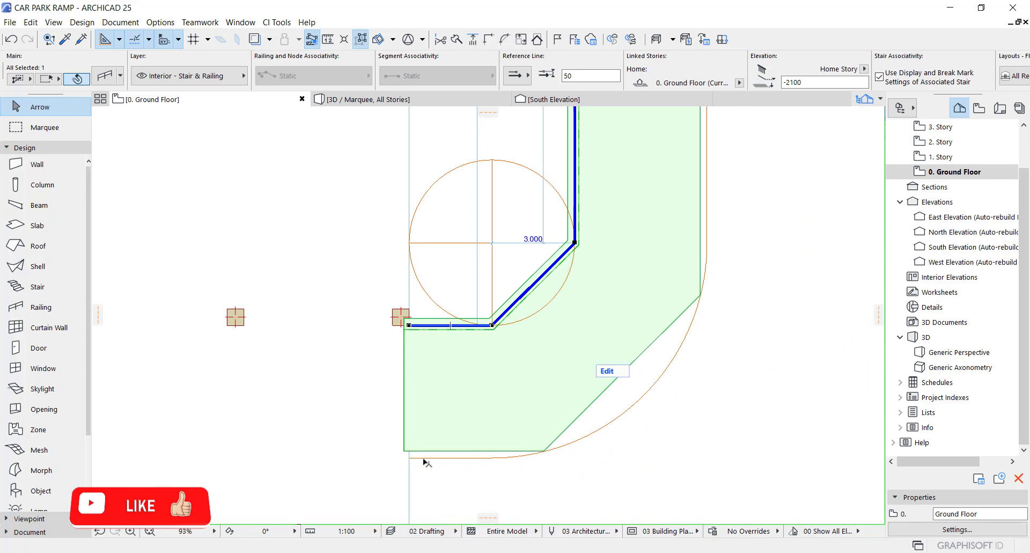
pyautogui.scroll(3, 421, 328)
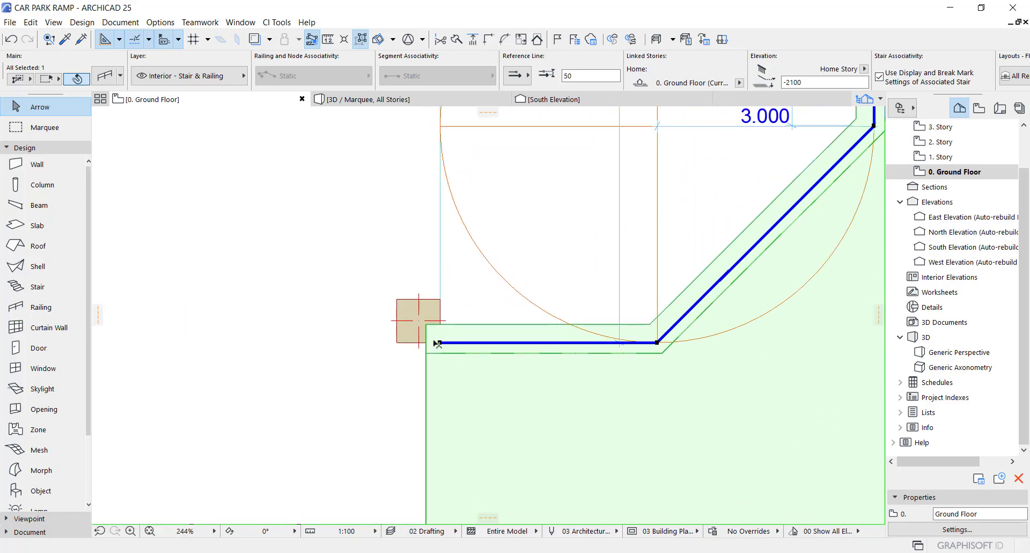
pyautogui.scroll(5, 421, 328)
pyautogui.hotkey('ctrl', 'd')
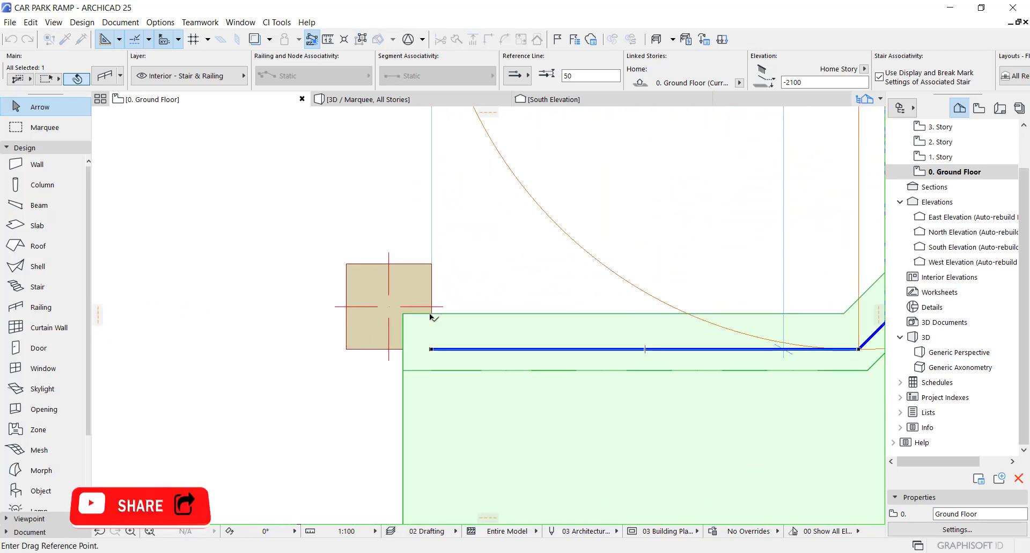
pyautogui.scroll(-5, 421, 344)
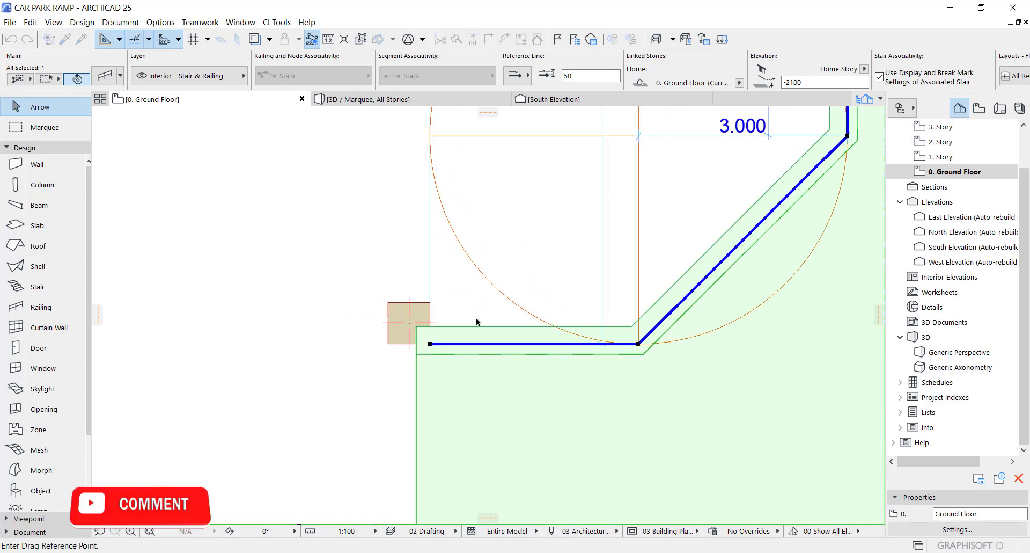
pyautogui.scroll(-2, 555, 313)
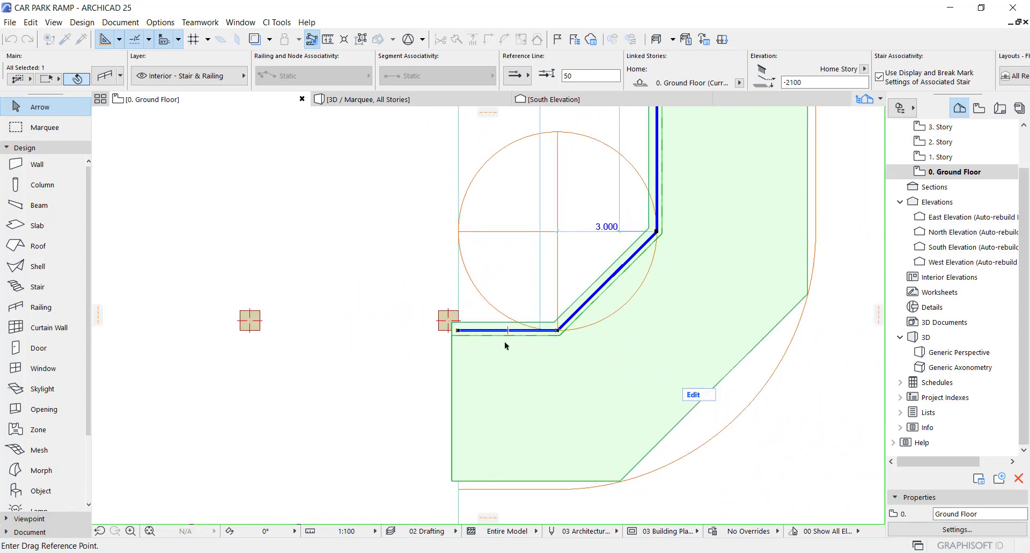
# - Open the "ramp car" profile for editing in the Profile Manager
pyautogui.click(167, 23)
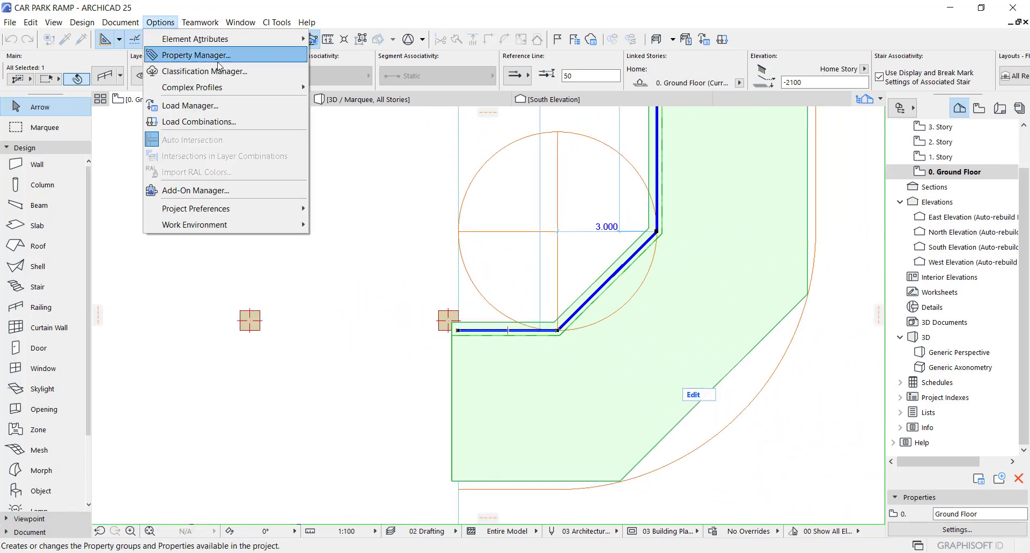
pyautogui.moveTo(236, 86)
pyautogui.click(327, 89)
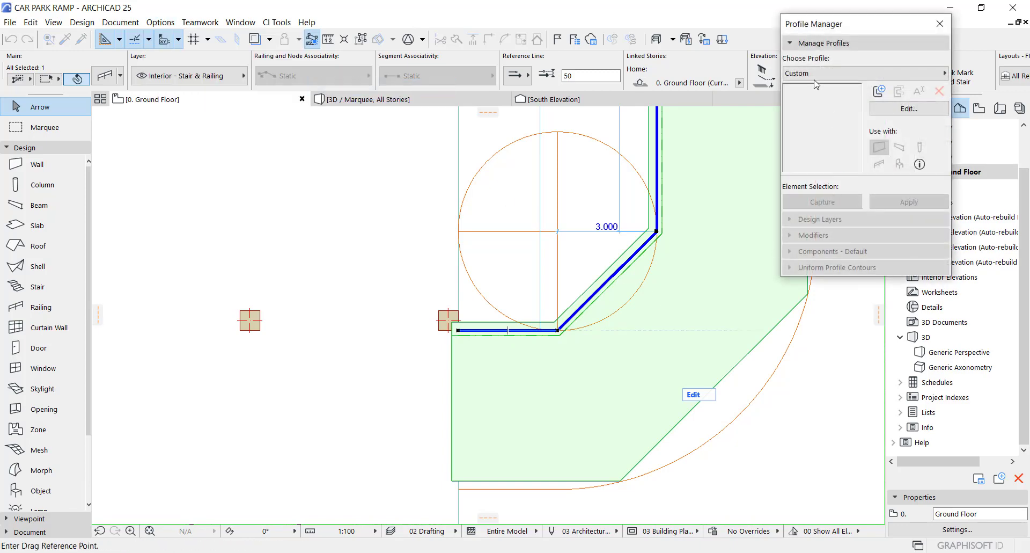
pyautogui.click(813, 74)
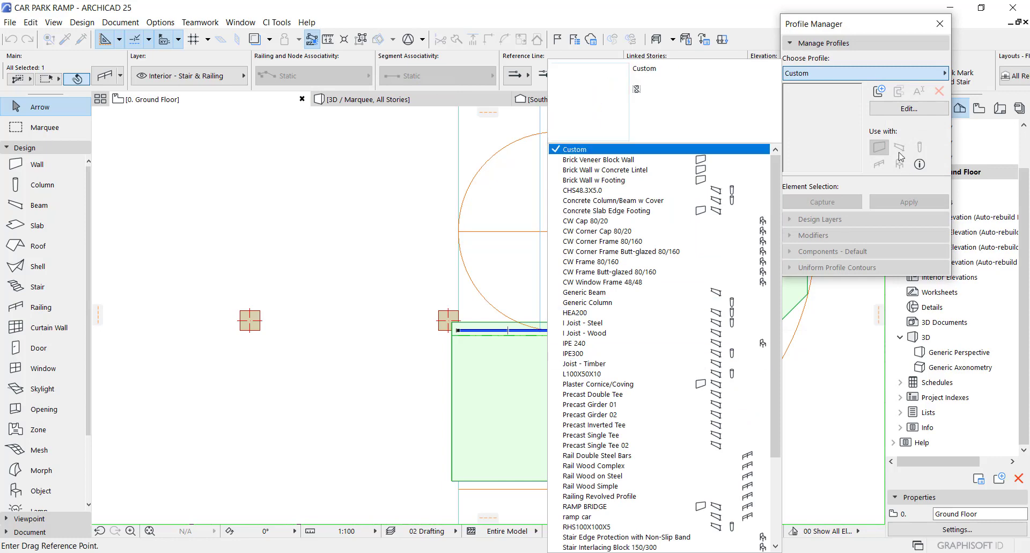
pyautogui.scroll(-1, 612, 470)
pyautogui.click(596, 486)
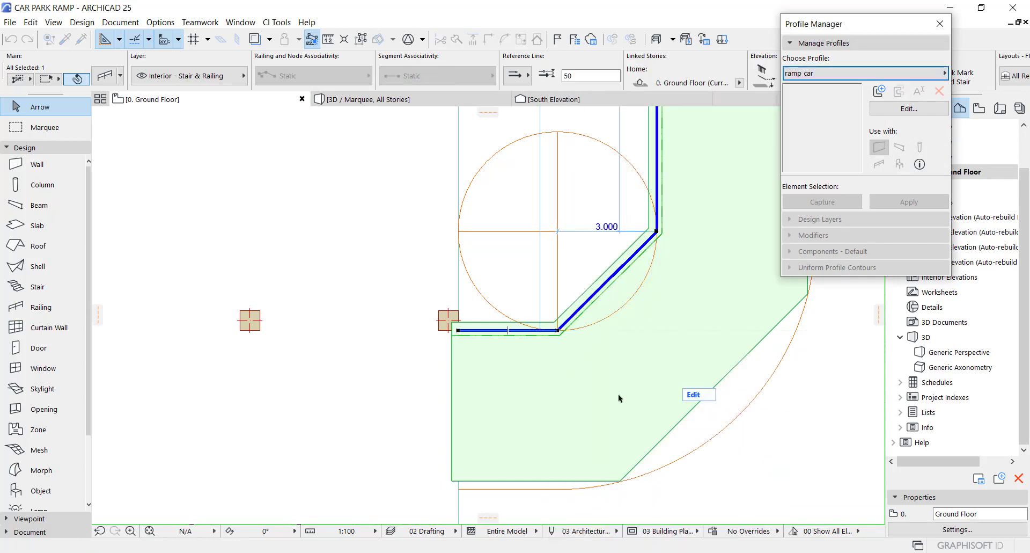
pyautogui.click(890, 110)
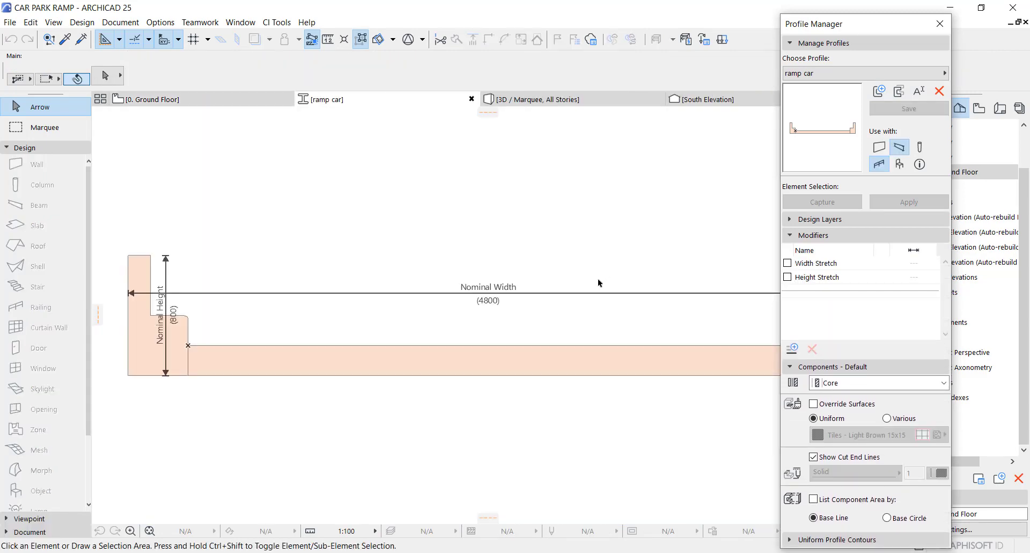
# - Move the whole profile horizontally by the left curb's base width so its outer face lies on the origin, and save the profile
pyautogui.scroll(-3, 598, 278)
pyautogui.click(738, 249)
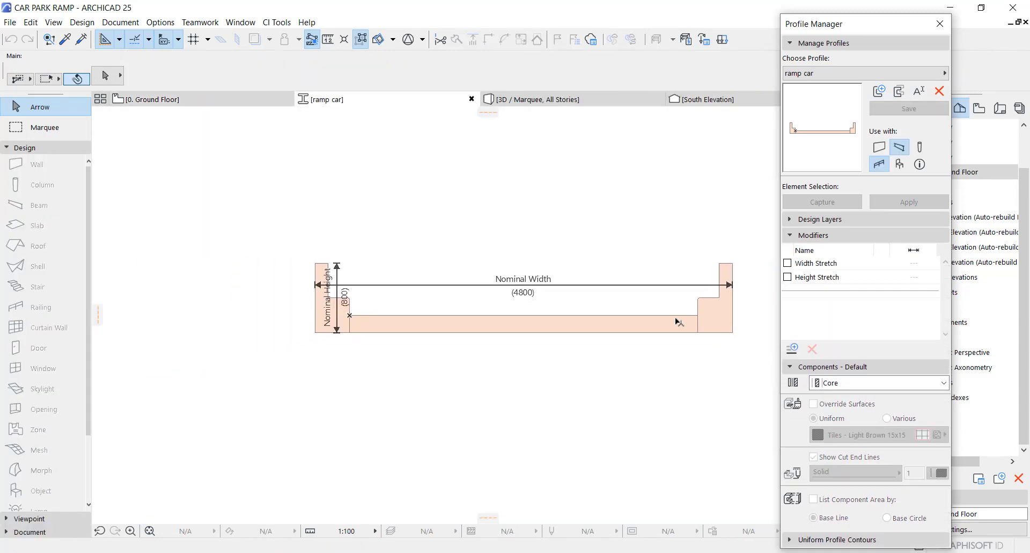
pyautogui.click(306, 370)
pyautogui.scroll(5, 317, 333)
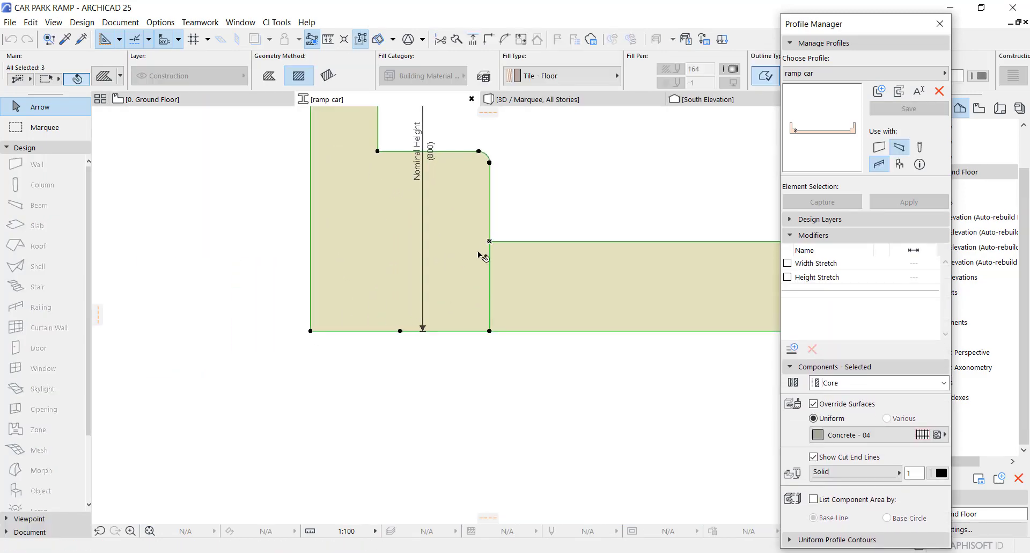
pyautogui.hotkey('ctrl', 'd')
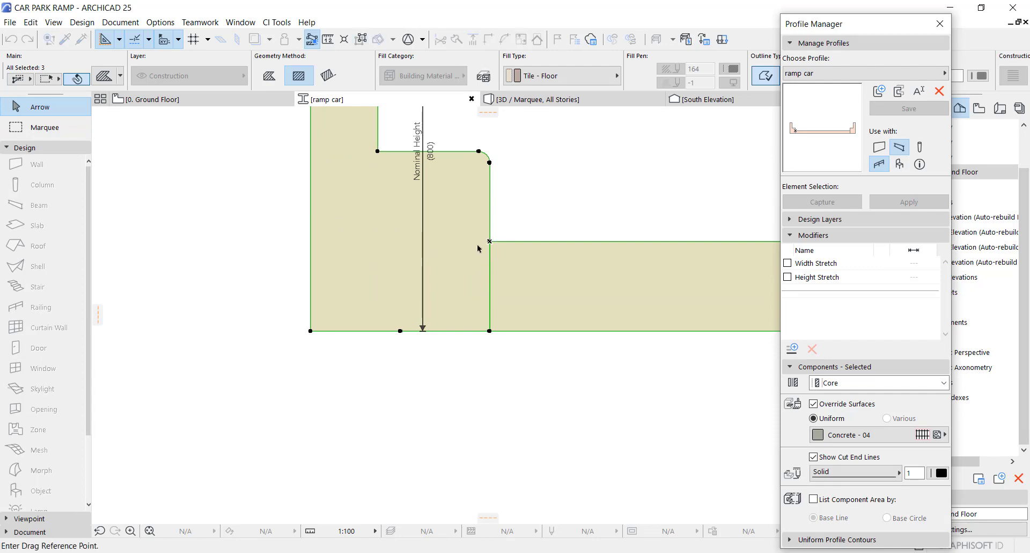
pyautogui.click(311, 331)
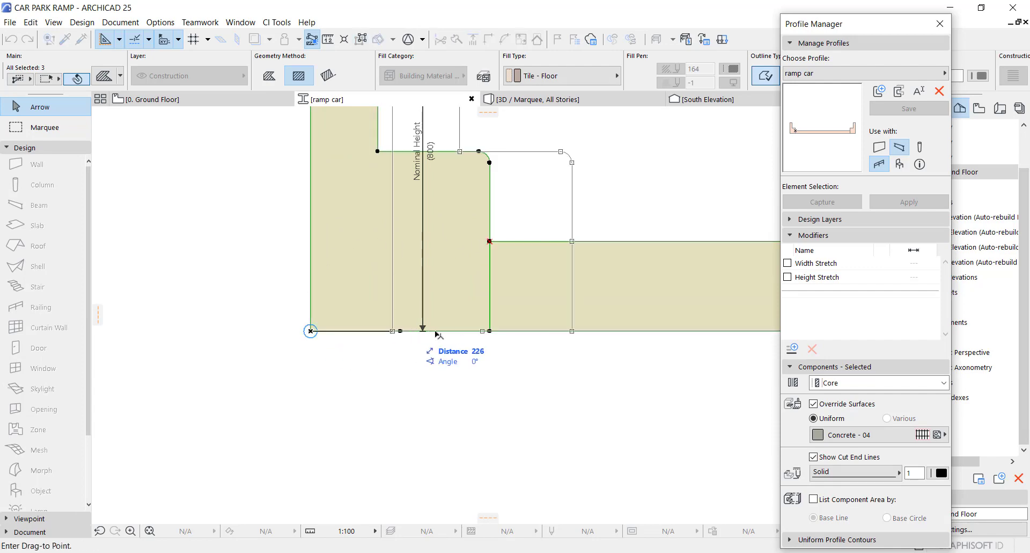
pyautogui.click(490, 331)
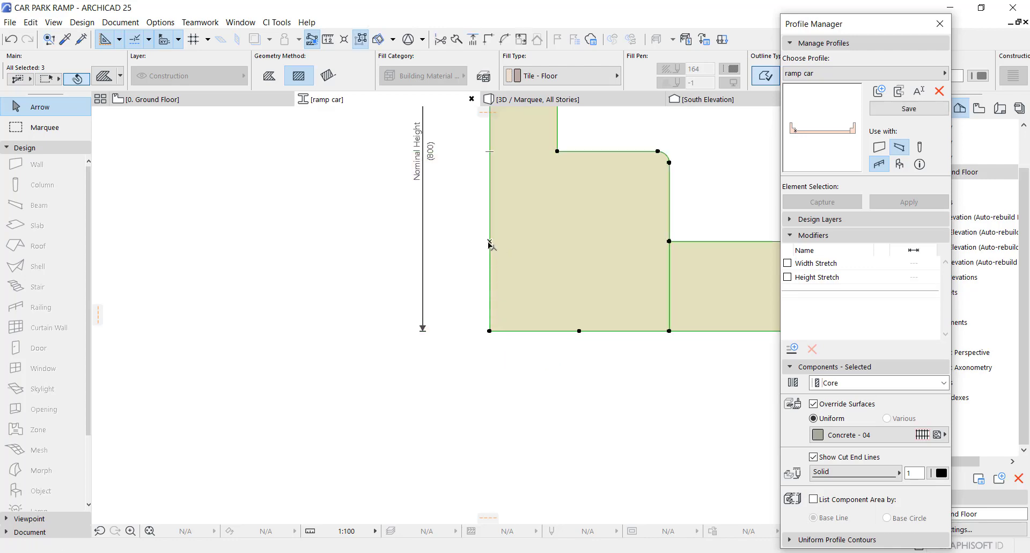
pyautogui.click(909, 108)
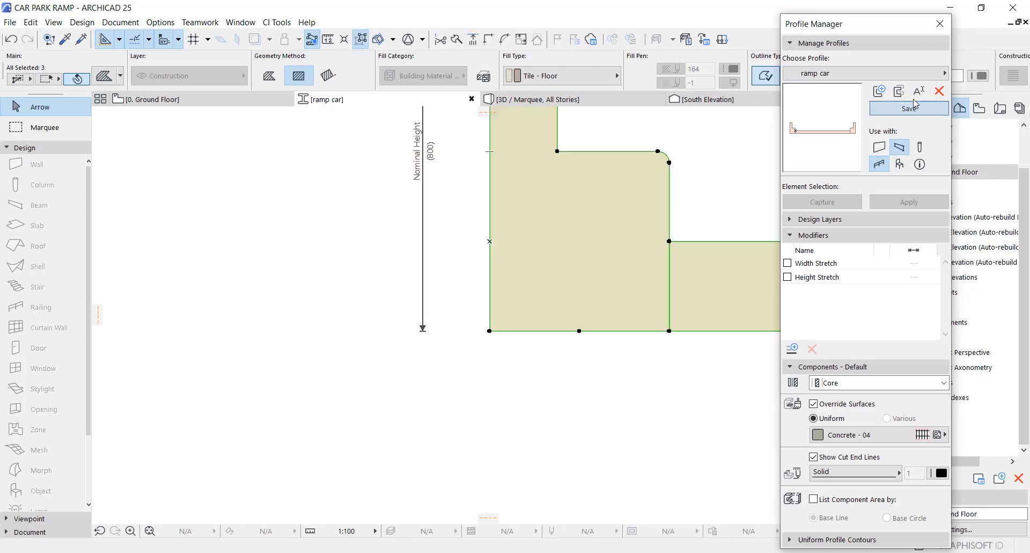
pyautogui.click(940, 24)
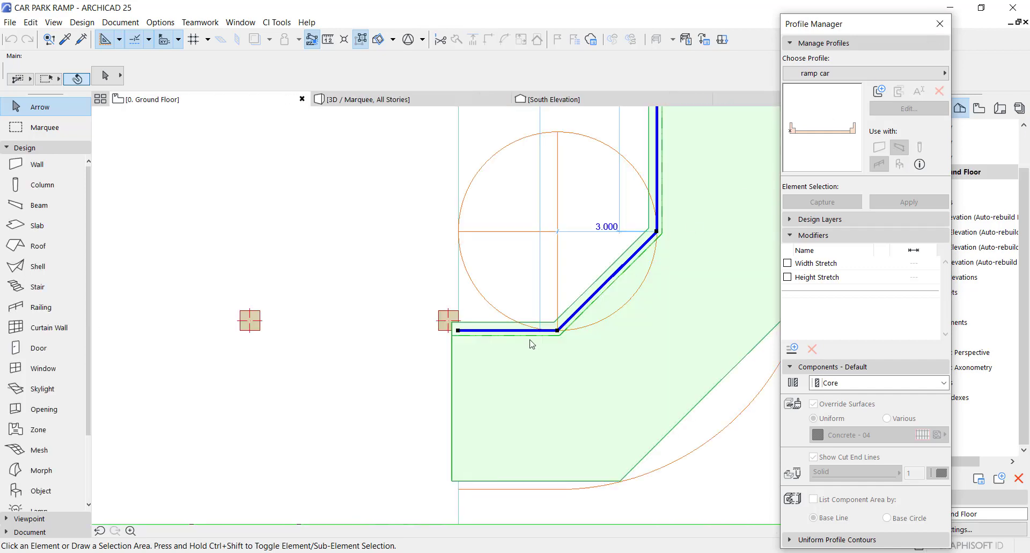
# - Try a centred reference line on the railing and return it to the 50 mm right-side offset
pyautogui.scroll(3, 520, 336)
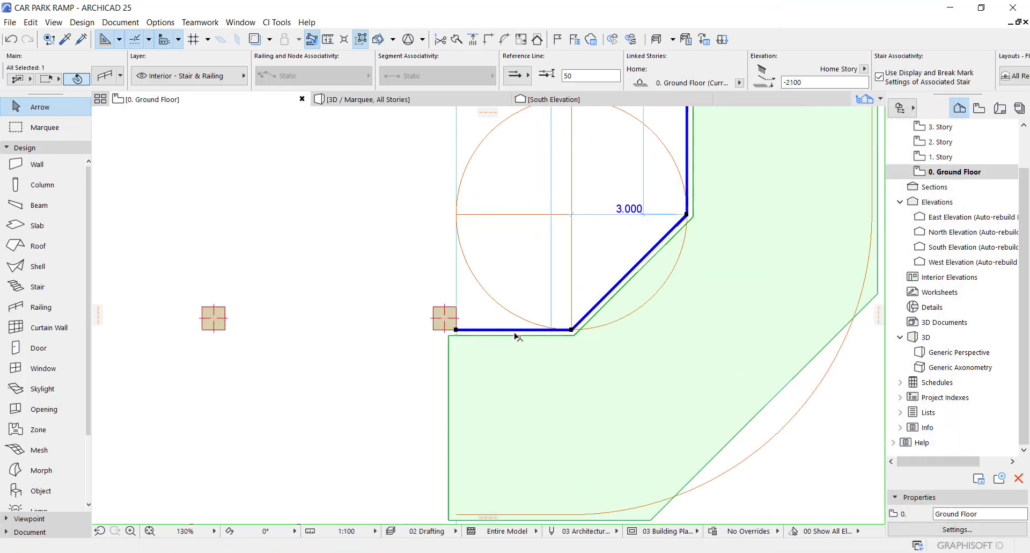
pyautogui.click(529, 77)
pyautogui.click(561, 74)
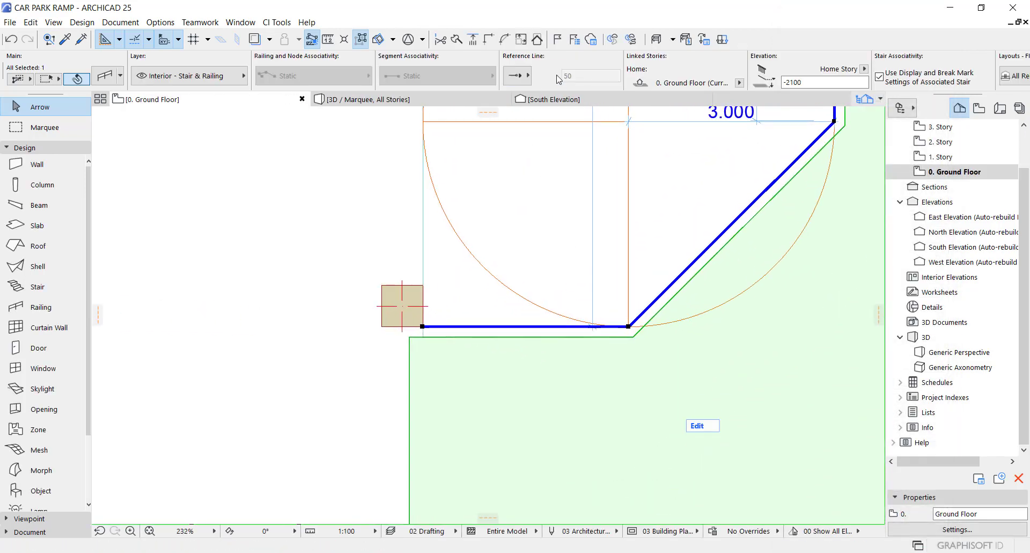
pyautogui.click(536, 77)
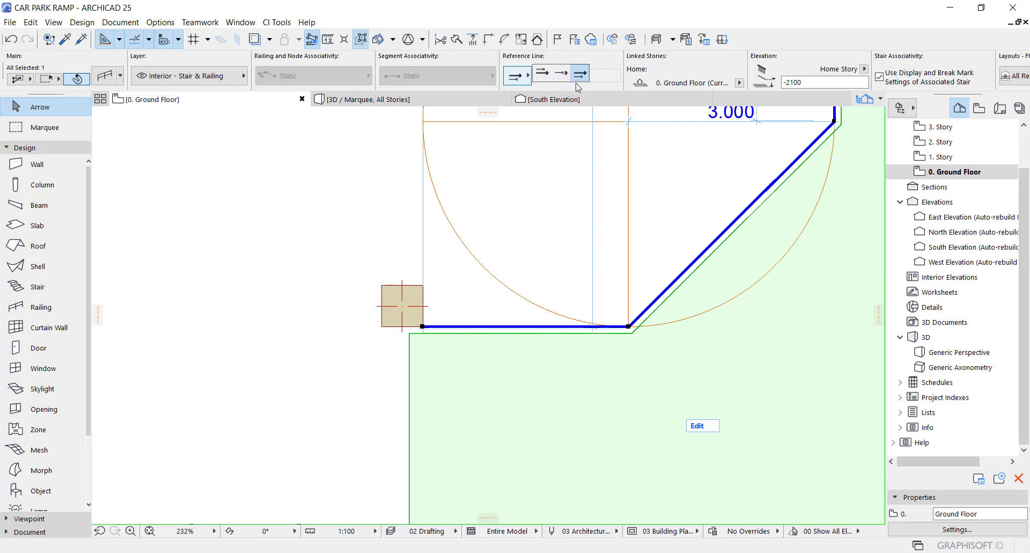
pyautogui.click(577, 79)
pyautogui.scroll(3, 435, 329)
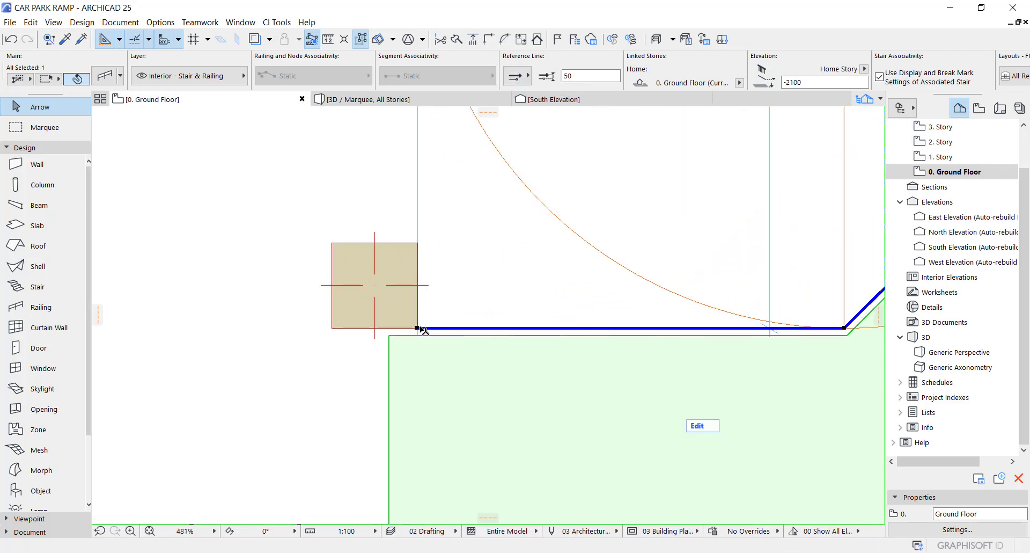
# - Set the horizontal offset of the selected railing's handrail to 0
pyautogui.scroll(-4, 424, 329)
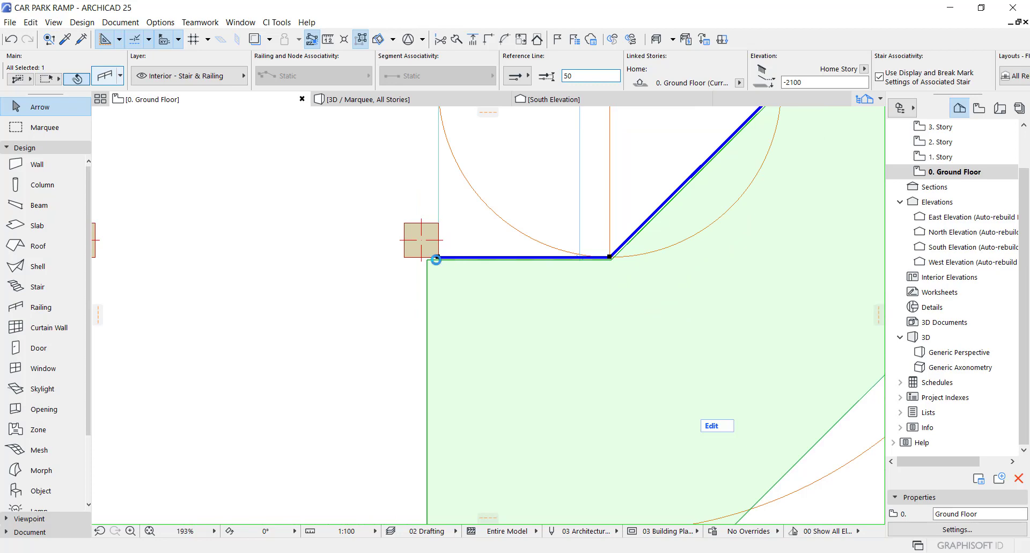
pyautogui.doubleClick(443, 262)
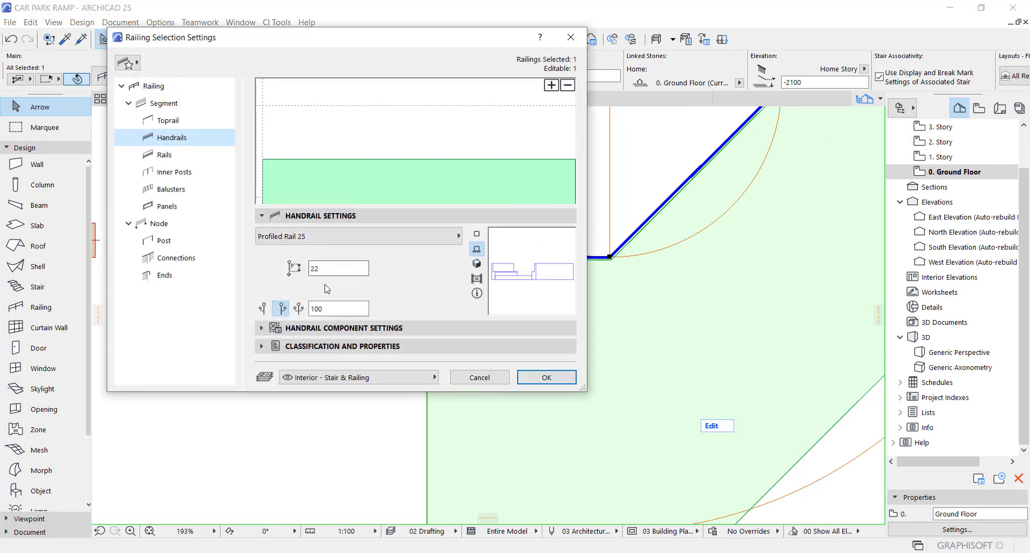
pyautogui.doubleClick(327, 308)
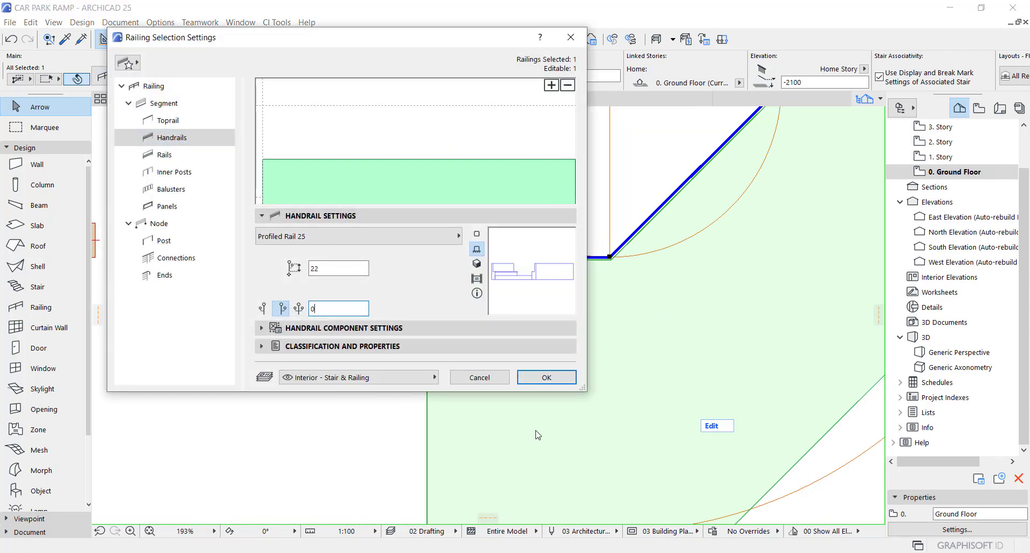
pyautogui.click(539, 378)
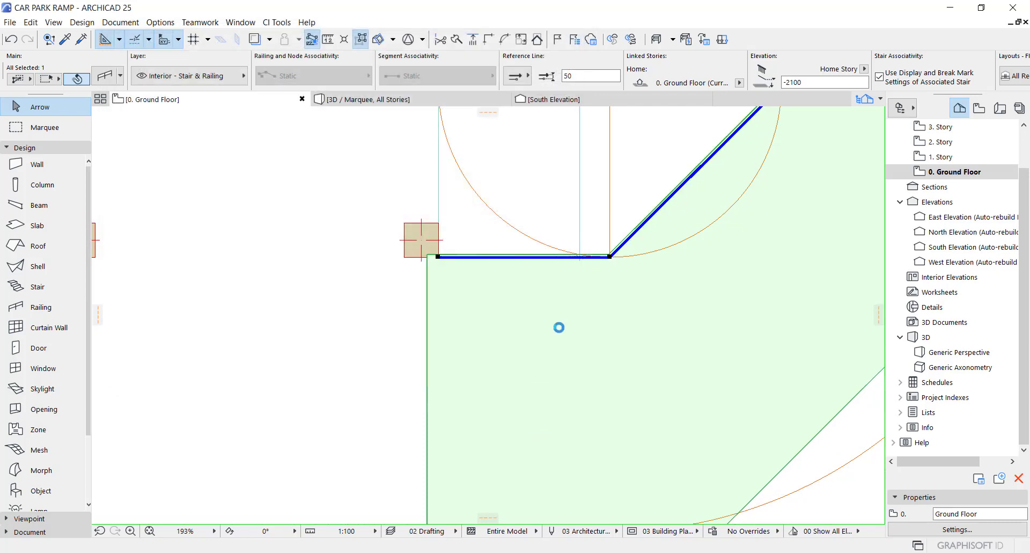
# - Set the railing's reference line to centred so the ramp edge starts at the lower column's corner, and deselect the railing
pyautogui.scroll(5, 444, 262)
pyautogui.click(516, 75)
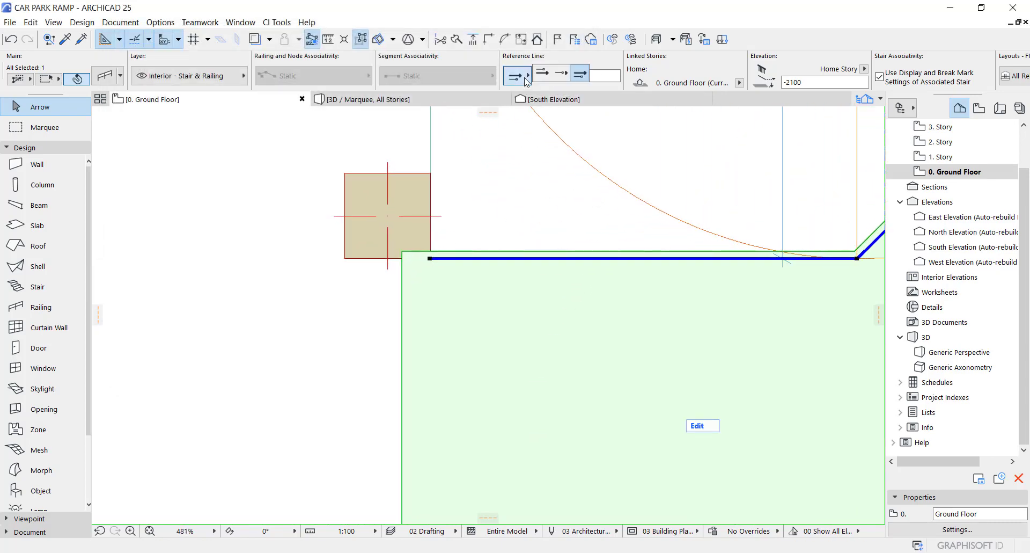
pyautogui.click(563, 75)
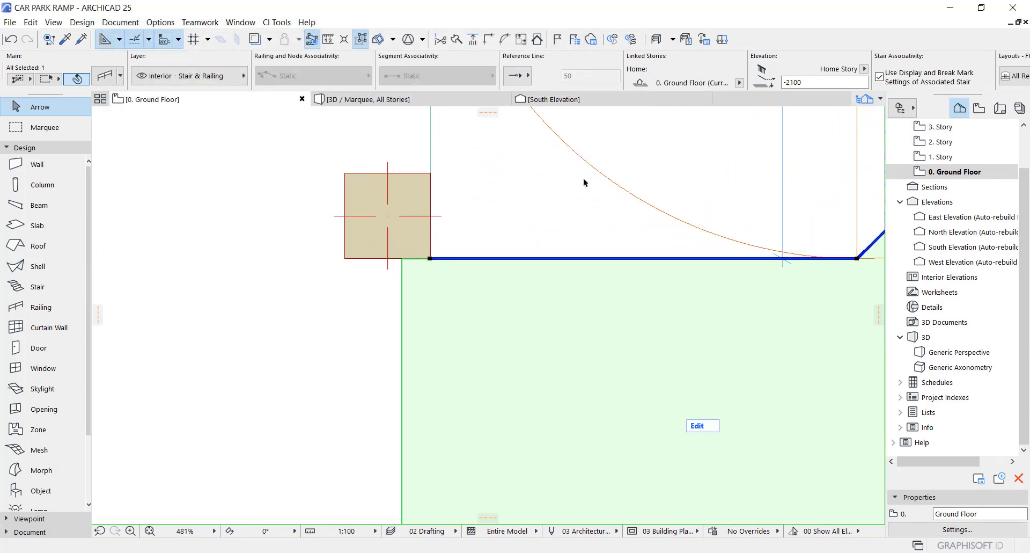
pyautogui.scroll(-10, 473, 251)
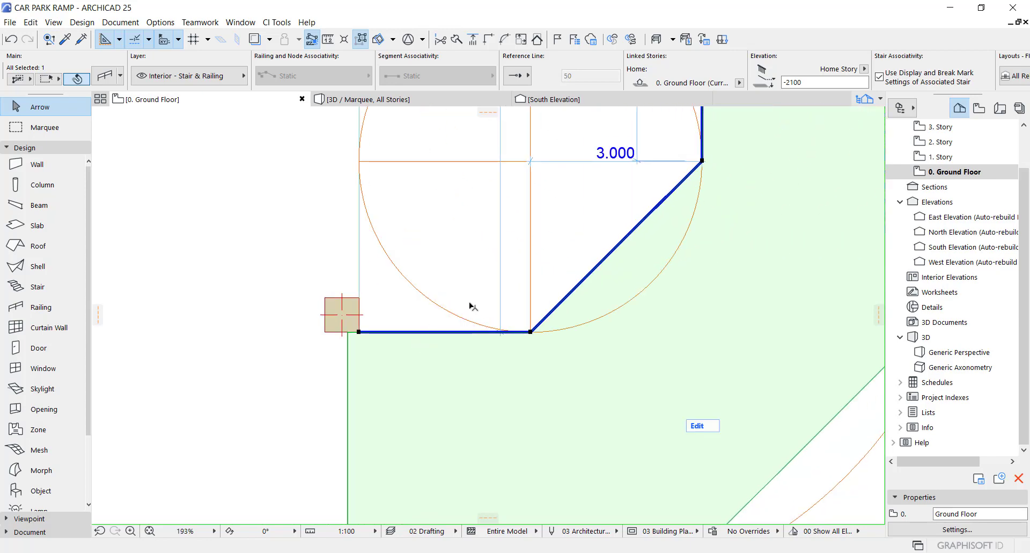
pyautogui.press('Escape')
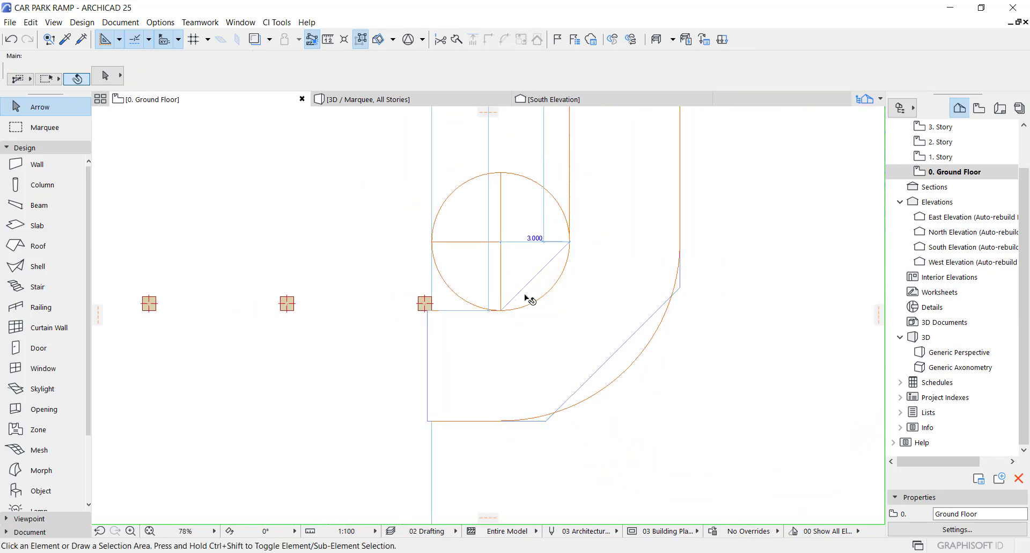
# - Curve the railing's lower diagonal segment into a quarter arc that follows the lower circle
pyautogui.click(529, 284)
pyautogui.scroll(5, 535, 278)
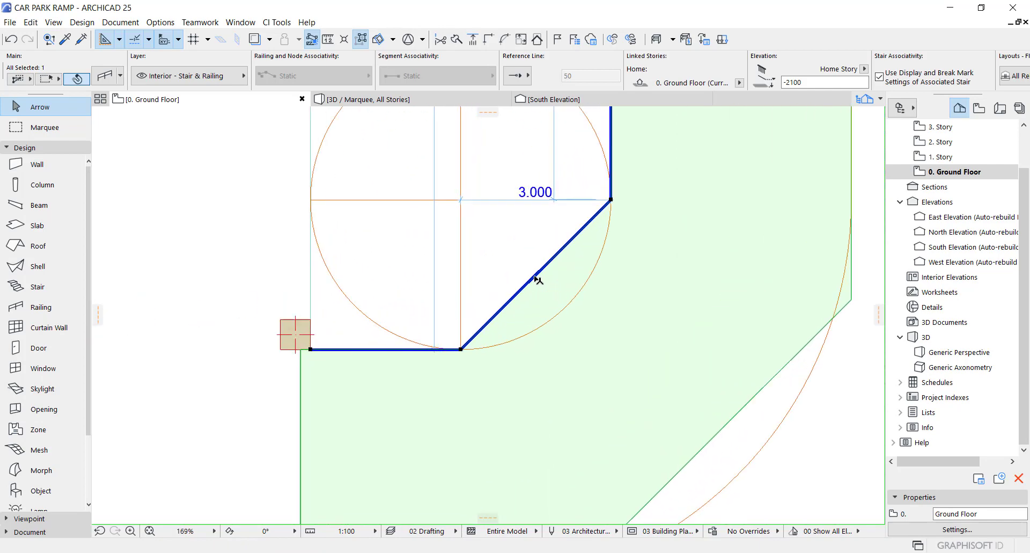
pyautogui.click(536, 278)
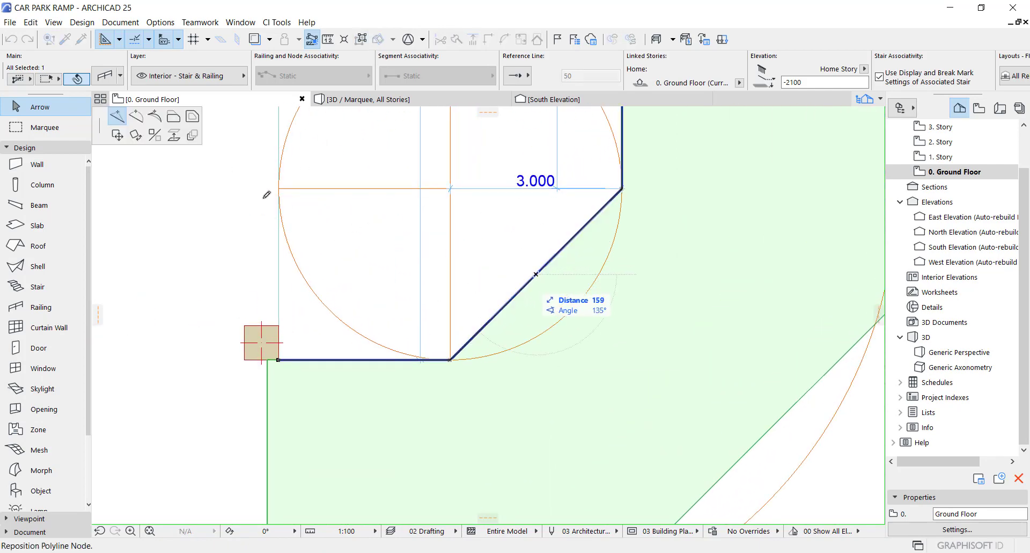
pyautogui.click(137, 117)
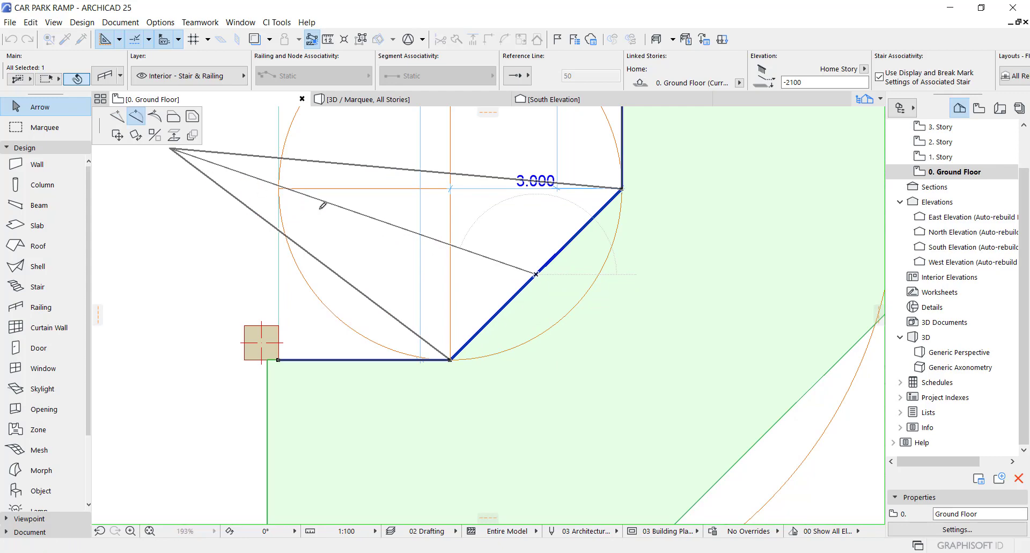
pyautogui.click(570, 313)
pyautogui.scroll(-5, 527, 444)
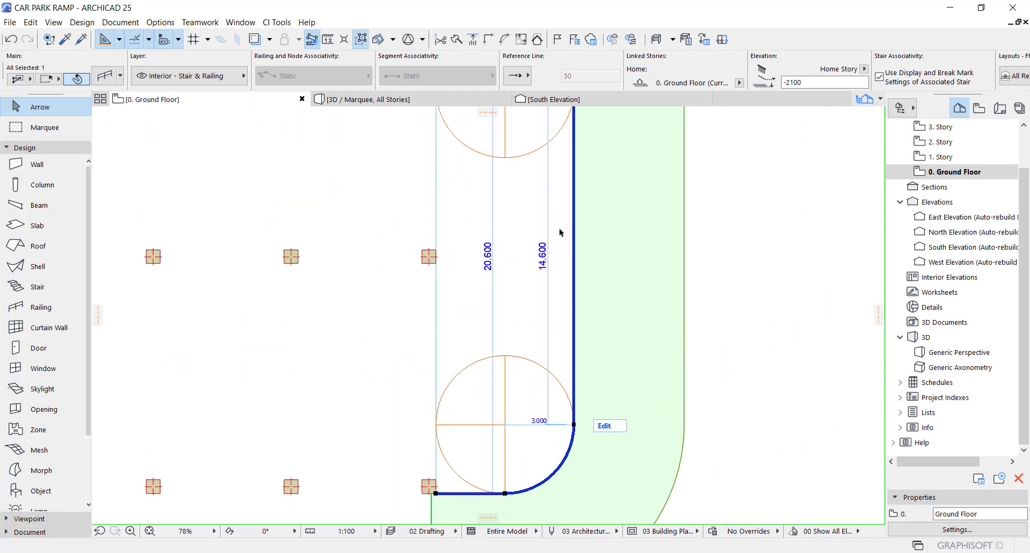
# - Curve the railing's upper diagonal segment into a quarter arc that follows the upper circle, and deselect the railing
pyautogui.moveTo(557, 183); pyautogui.dragTo(564, 355, button='middle')
pyautogui.scroll(5, 557, 207)
pyautogui.click(531, 272)
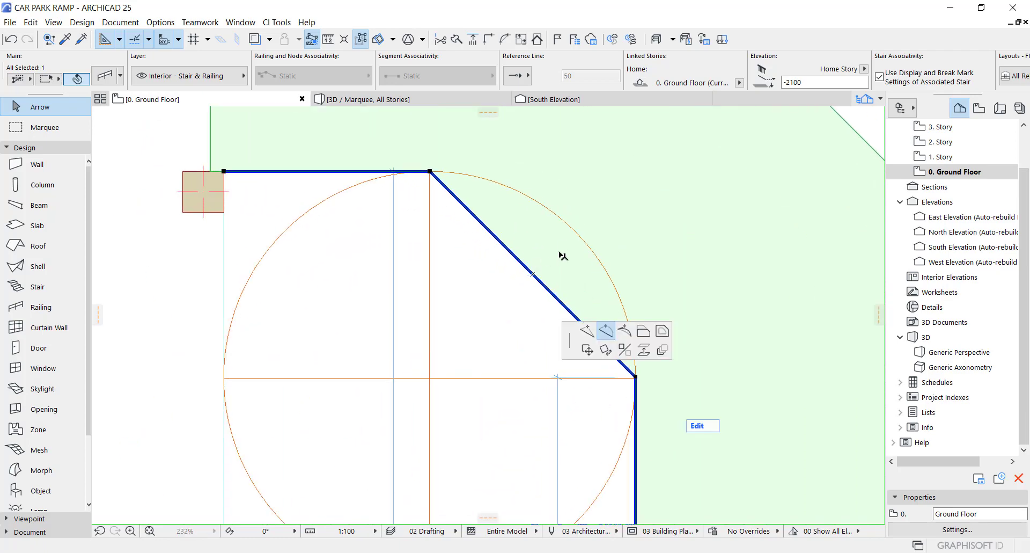
pyautogui.click(606, 331)
pyautogui.click(624, 299)
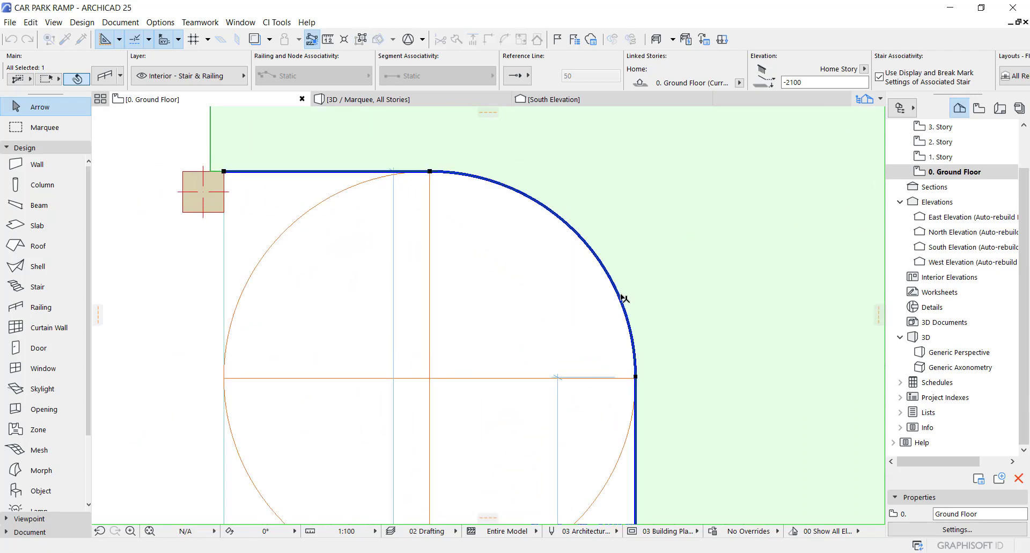
pyautogui.scroll(-9, 627, 269)
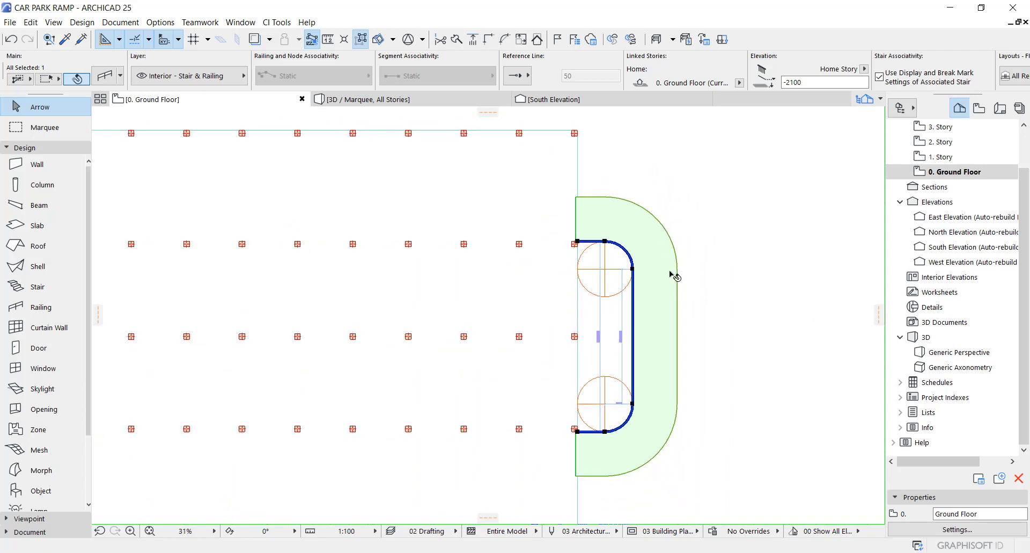
pyautogui.click(650, 353)
# - Enclose the left-hand car park floor and its ramp in a marquee and display that area in 3D
pyautogui.scroll(-5, 625, 214)
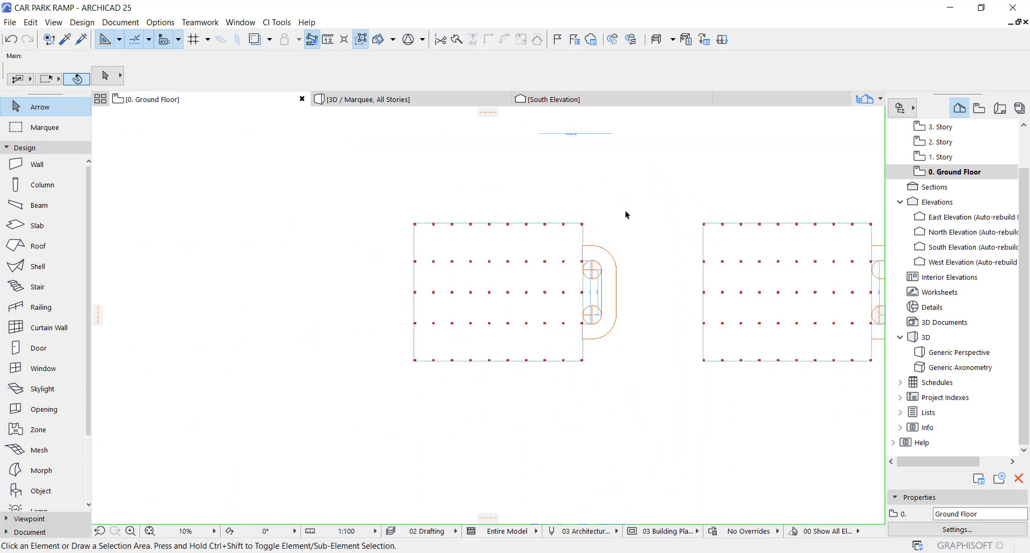
pyautogui.click(45, 127)
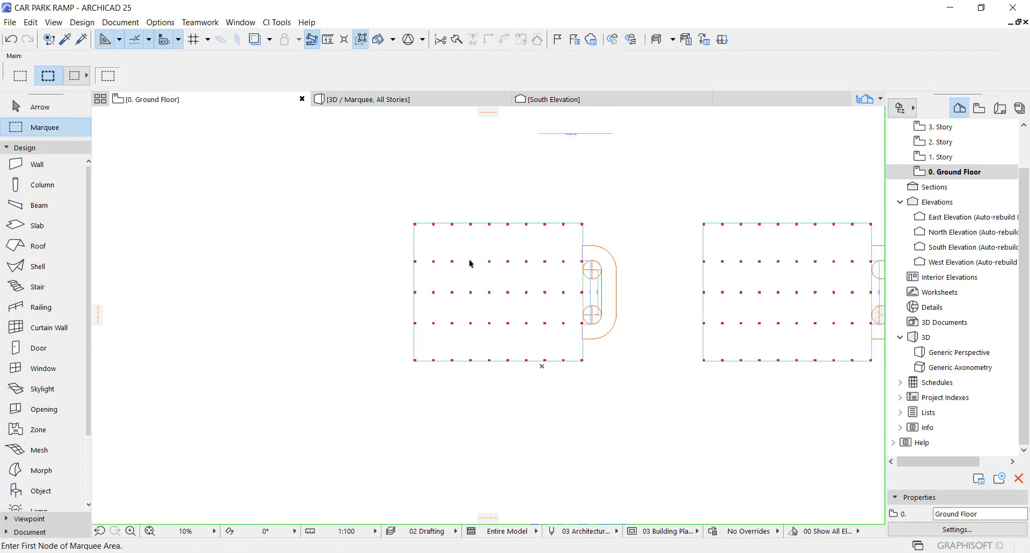
pyautogui.click(633, 216)
pyautogui.click(389, 391)
pyautogui.press('F5')
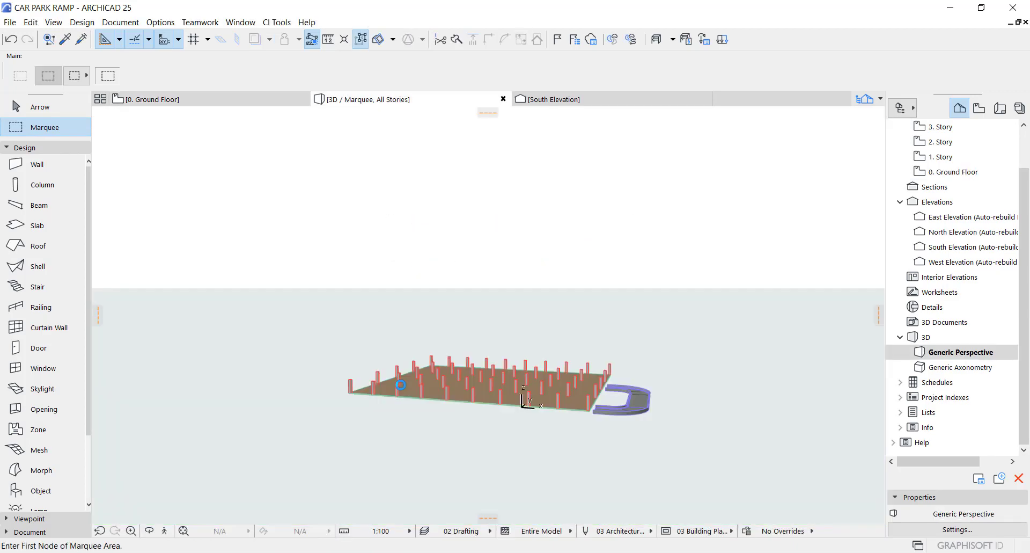
pyautogui.scroll(5, 644, 353)
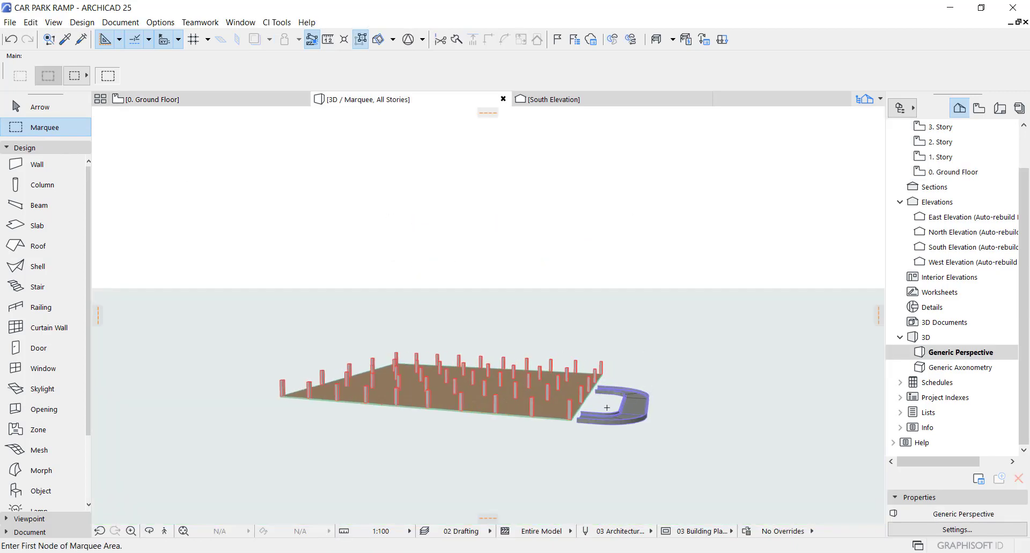
# - Select the ramp railing in 3D and set its elevation to the home story to 0
pyautogui.keyDown('shift'); pyautogui.click(697, 301); pyautogui.keyUp('shift')
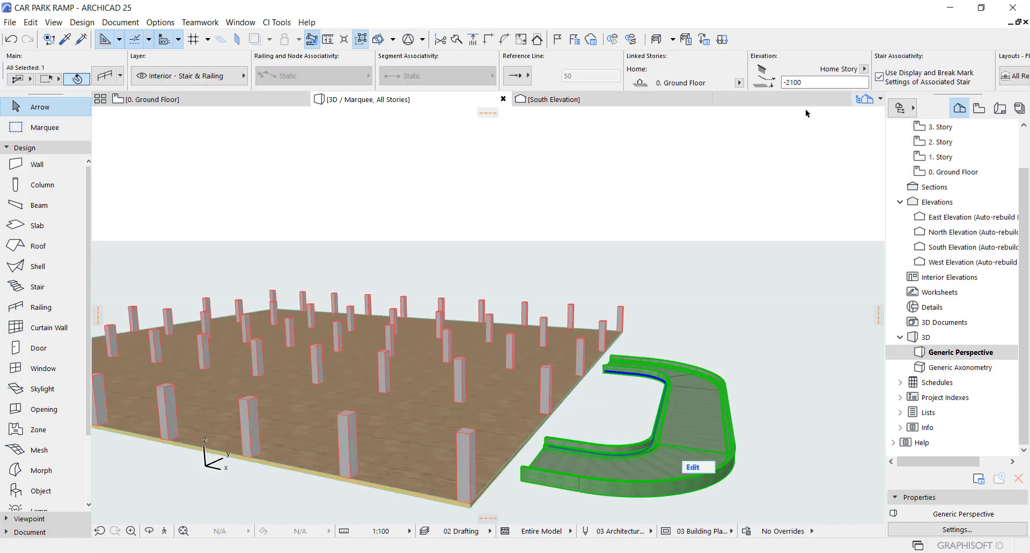
pyautogui.click(799, 82)
pyautogui.write('0')
pyautogui.press('Return')
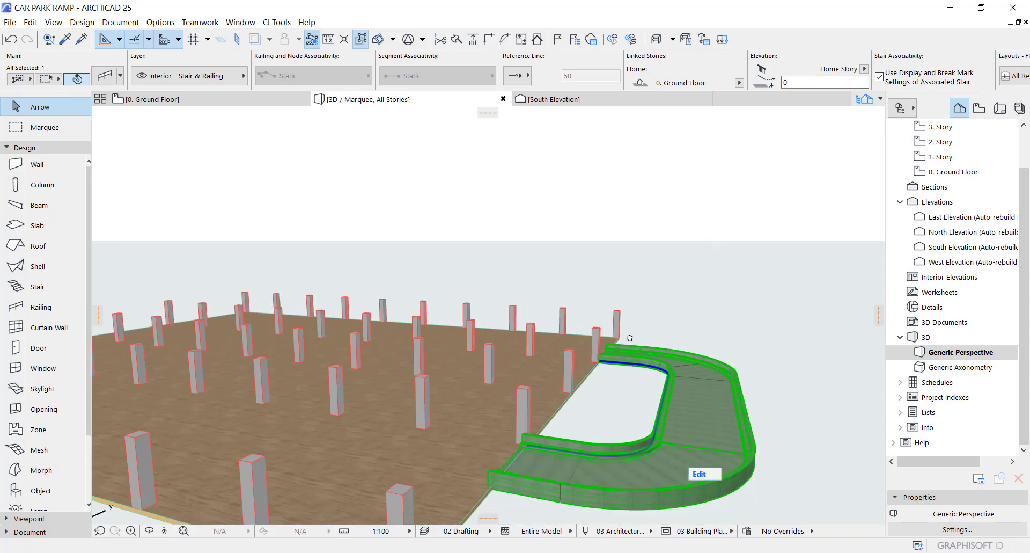
# - Examine how the ramp ends meet the ground floor slab and edge columns from several angles, and select the slab
pyautogui.moveTo(630, 338); pyautogui.dragTo(670, 230, button='middle')
pyautogui.scroll(5, 546, 333)
pyautogui.moveTo(526, 295); pyautogui.dragTo(534, 387, button='middle')
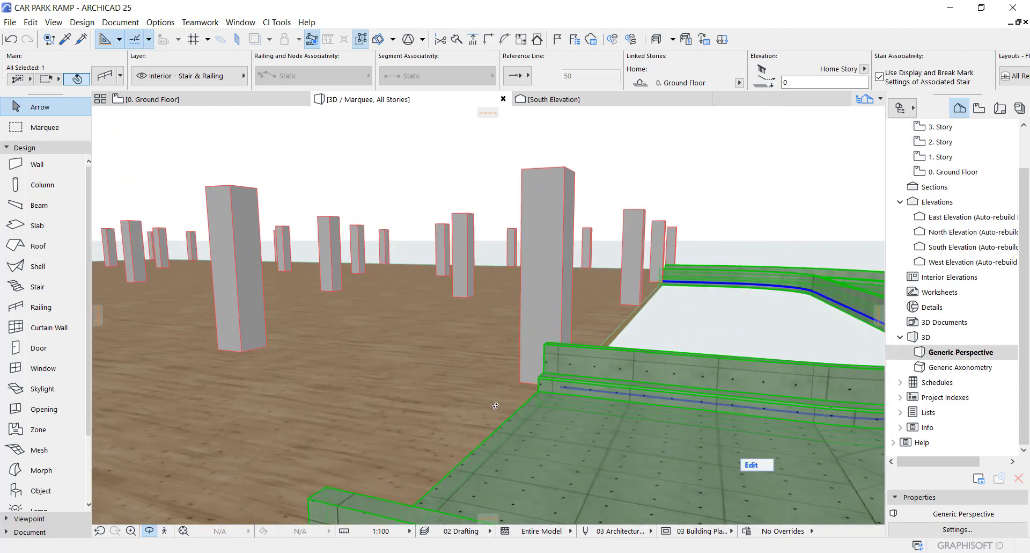
pyautogui.scroll(10, 496, 405)
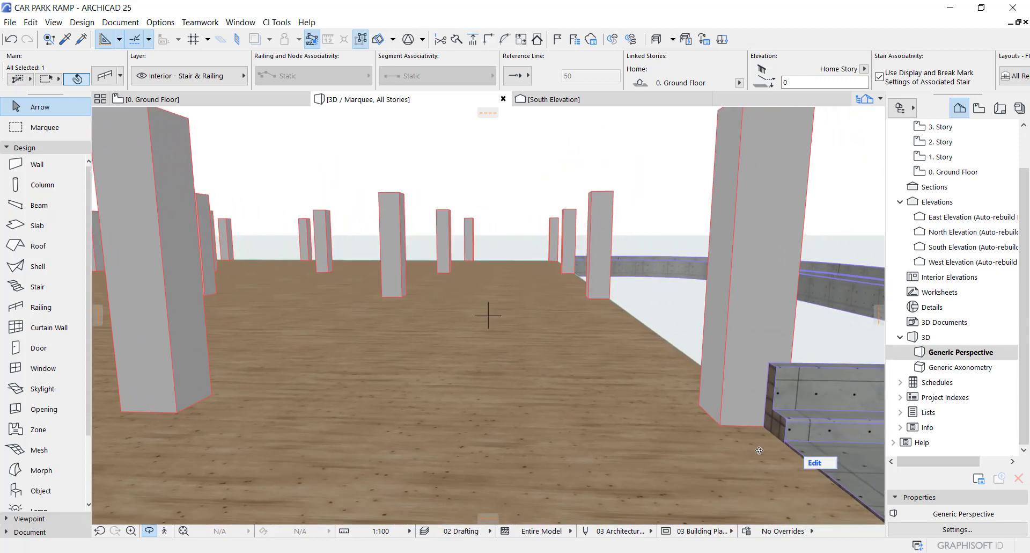
pyautogui.scroll(-10, 635, 420)
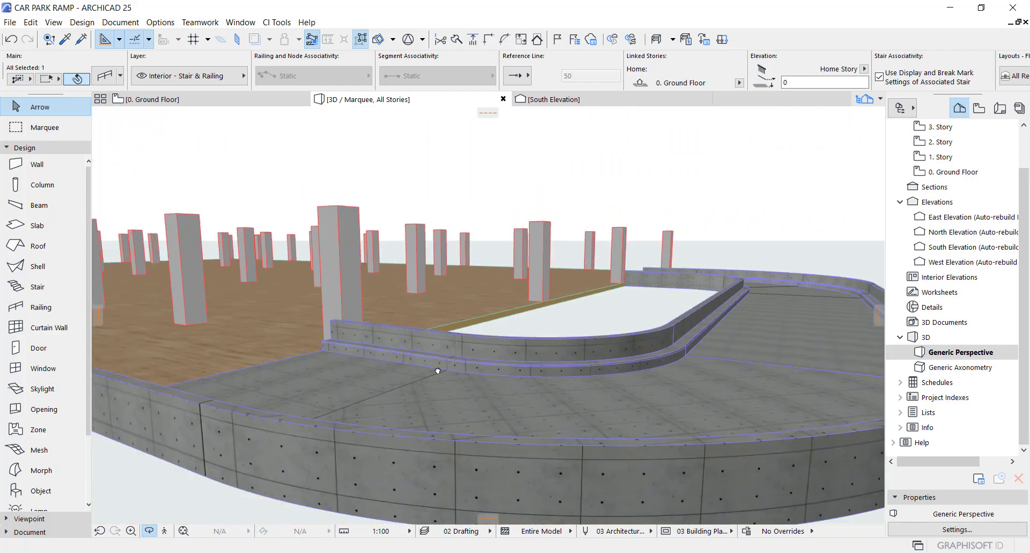
pyautogui.scroll(-10, 470, 398)
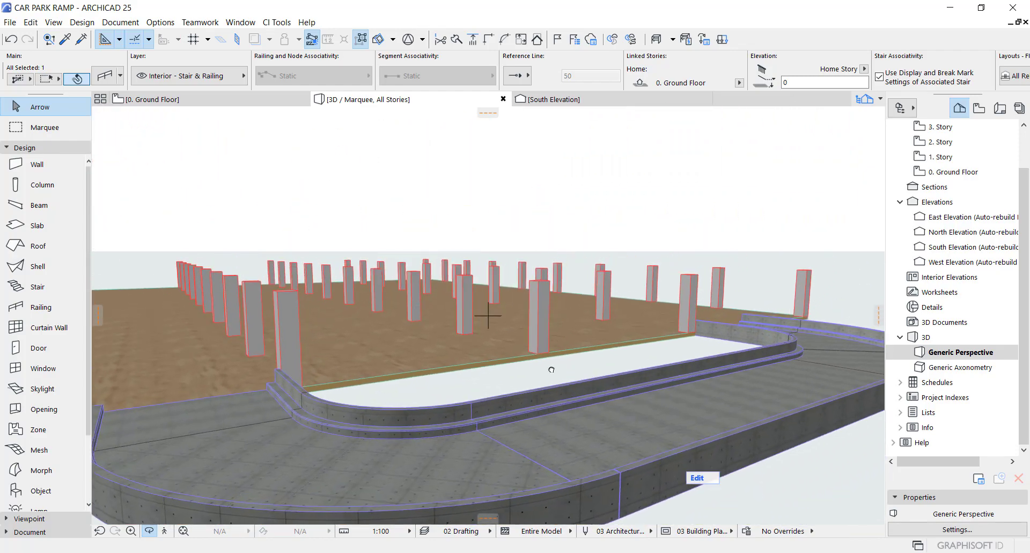
pyautogui.keyDown('shift'); pyautogui.moveTo(573, 361); pyautogui.dragTo(493, 346, button='middle'); pyautogui.keyUp('shift')
pyautogui.click(402, 376)
pyautogui.keyDown('shift'); pyautogui.moveTo(401, 370); pyautogui.dragTo(722, 273, button='middle'); pyautogui.keyUp('shift')
# - In the story settings, set the height to next to 3320 for story 1 and 3200 for stories 2, 3 and 4
pyautogui.rightClick(945, 172)
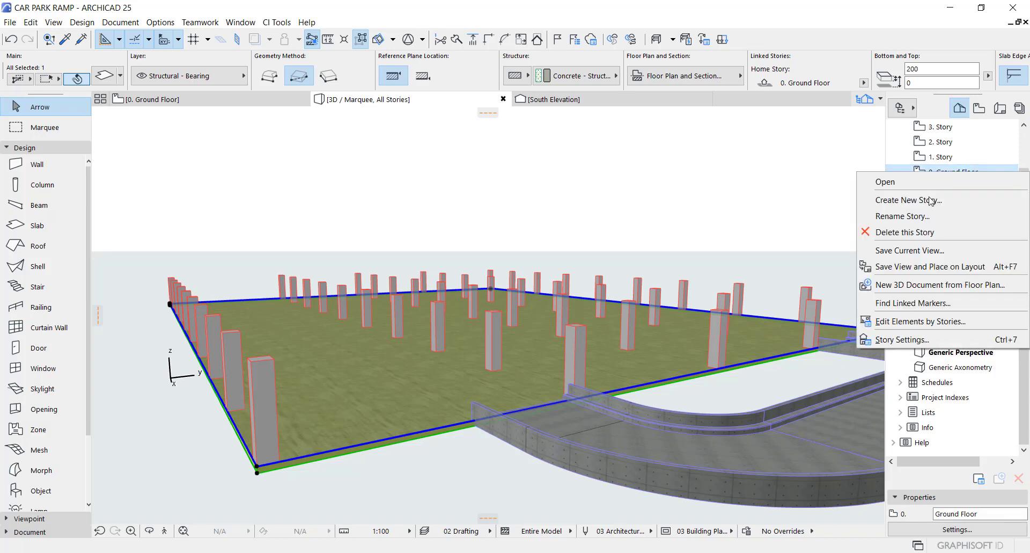
pyautogui.click(900, 340)
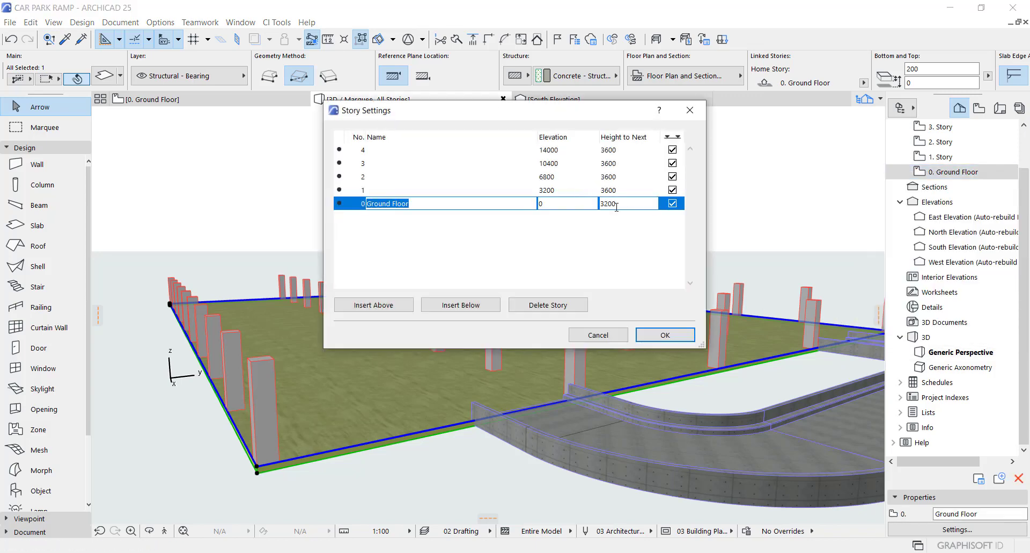
pyautogui.click(605, 190)
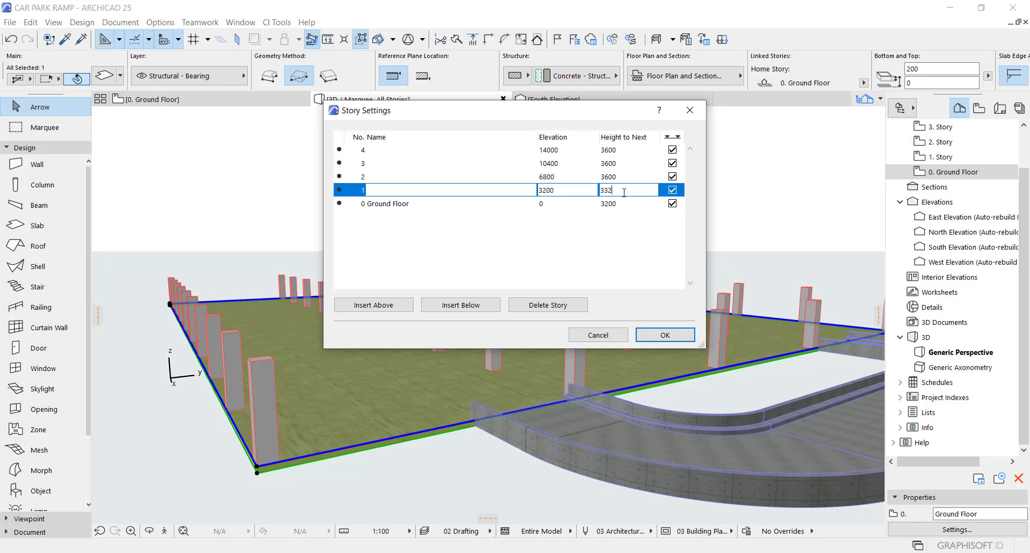
pyautogui.write('3320')
pyautogui.click(603, 177)
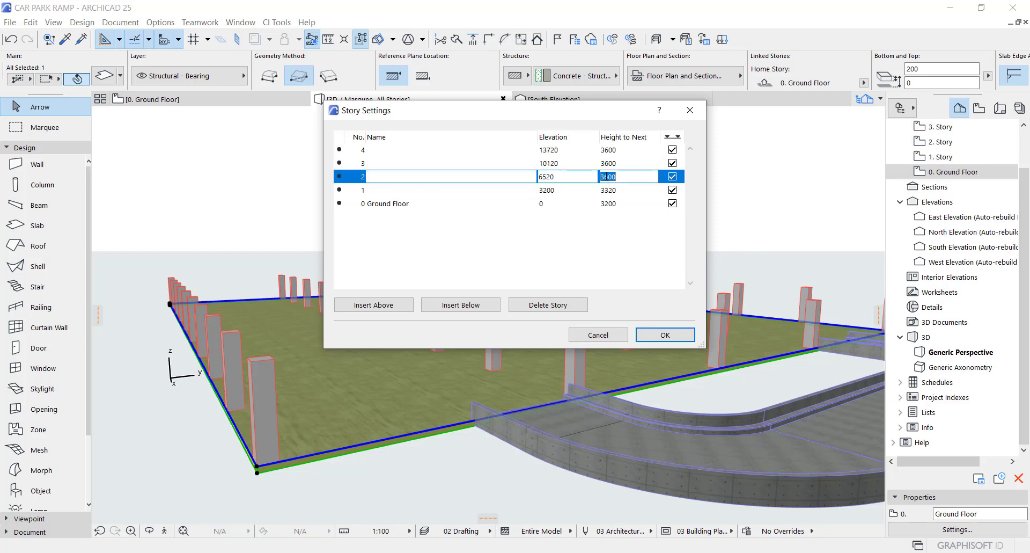
pyautogui.click(607, 177)
pyautogui.click(609, 166)
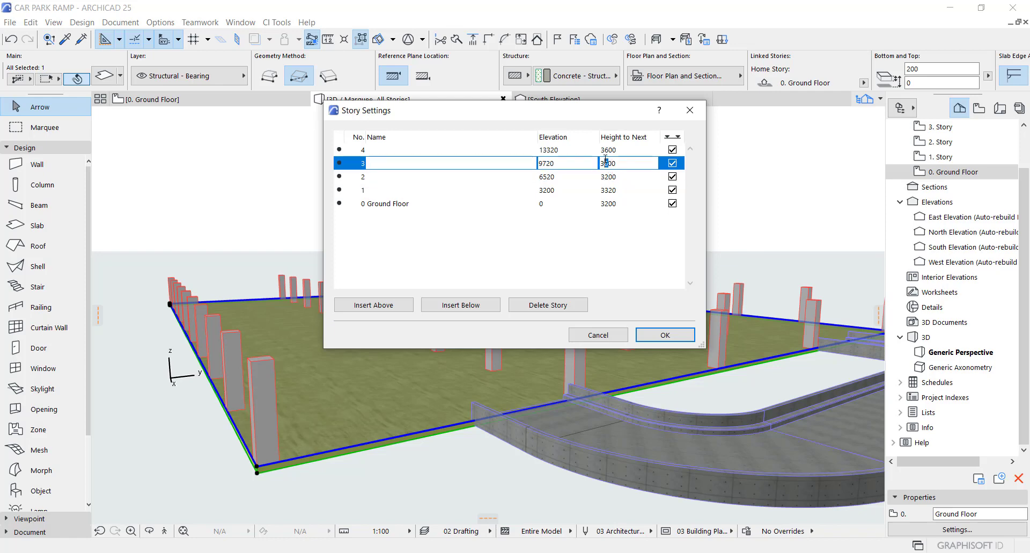
pyautogui.click(609, 151)
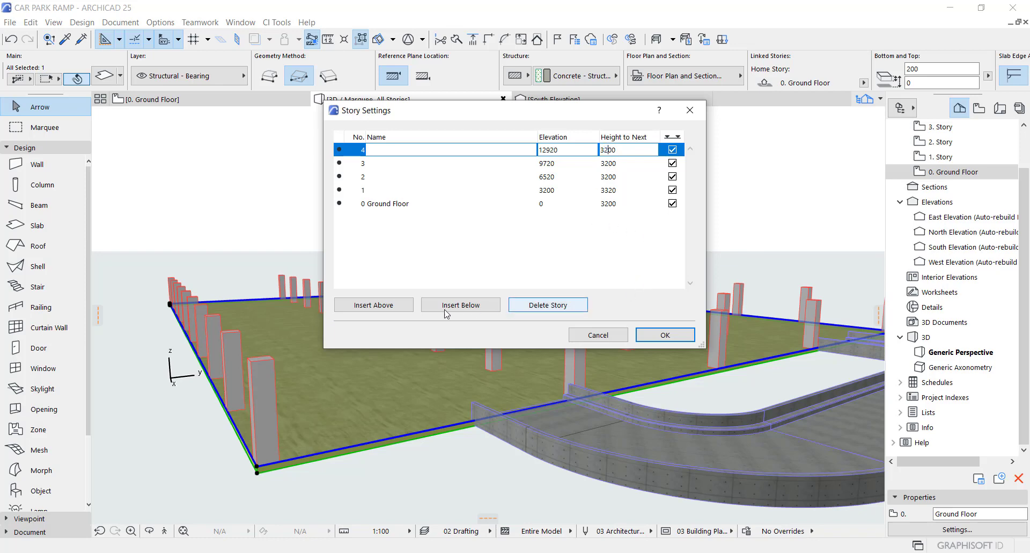
# - Insert two stories above story 4, set story 1's height to next to 3200, and apply the story settings
pyautogui.click(374, 305)
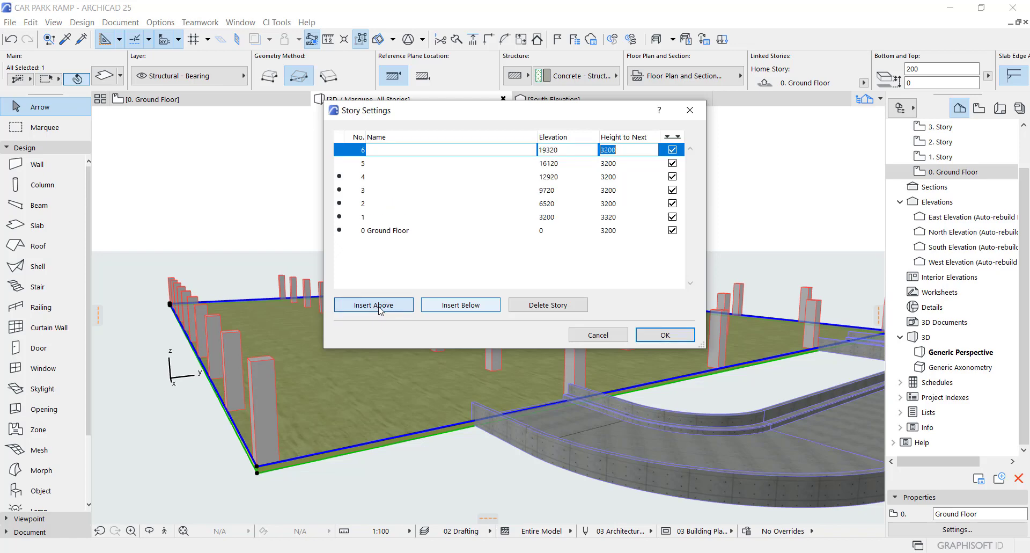
pyautogui.click(374, 305)
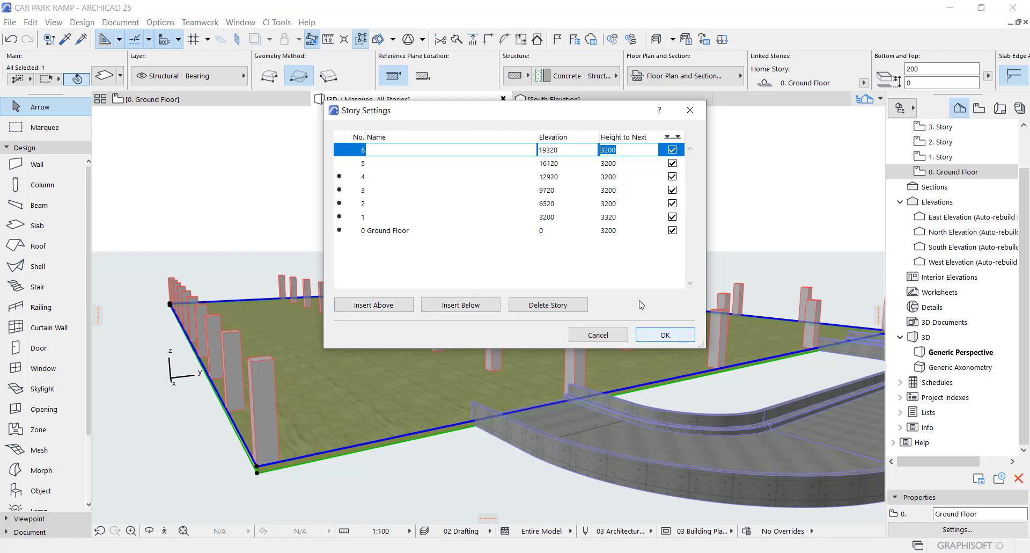
pyautogui.click(610, 217)
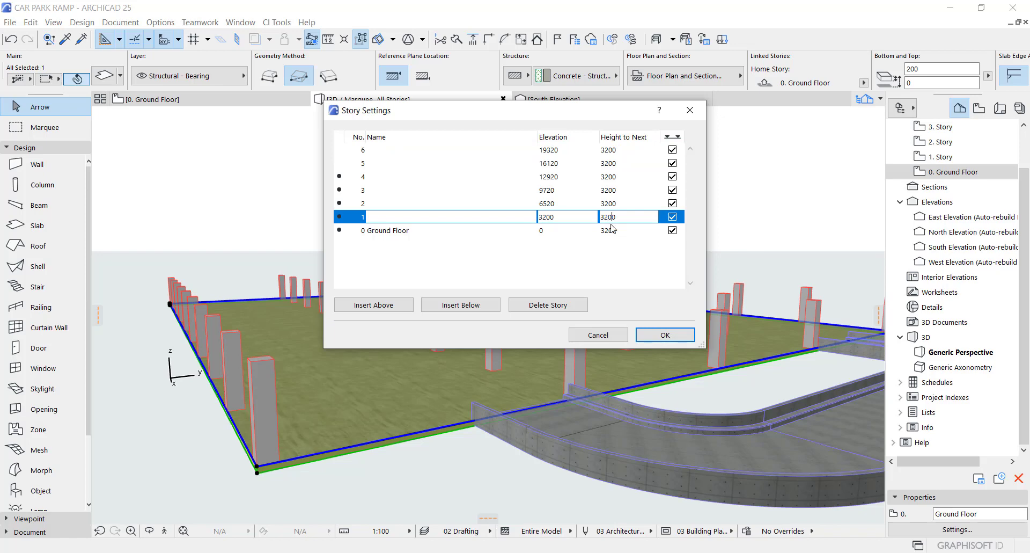
pyautogui.write('3200')
pyautogui.press('Return')
pyautogui.click(660, 336)
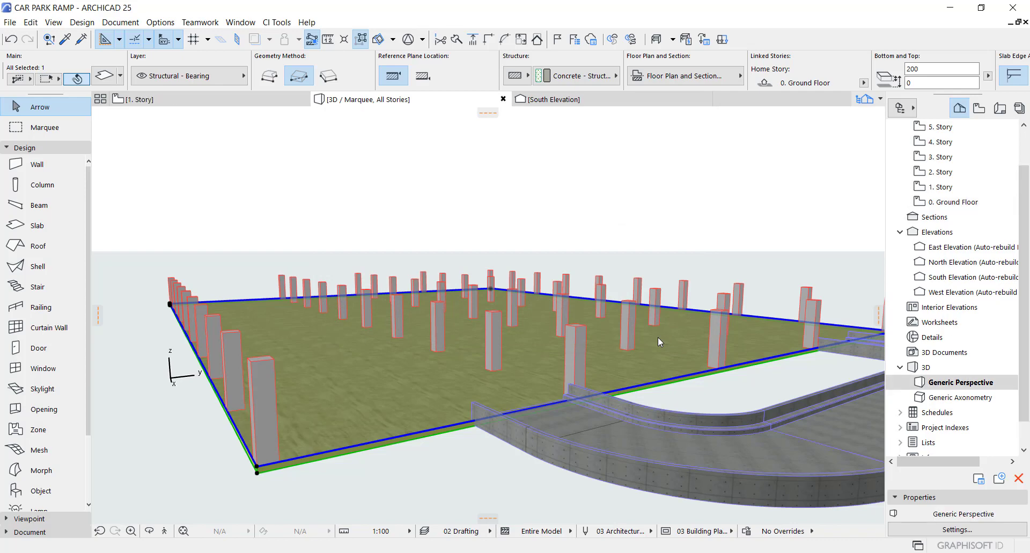
# - Try copying the ground floor slab vertically from its near lower corner to the column top, and undo the copy
pyautogui.scroll(-1, 645, 341)
pyautogui.click(411, 407)
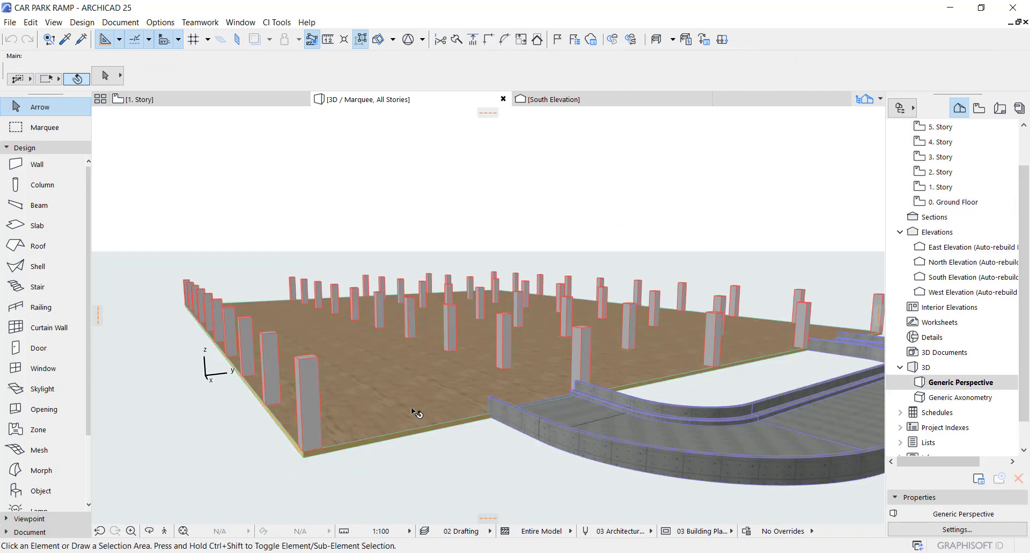
pyautogui.hotkey('ctrl', 'alt', 'd')
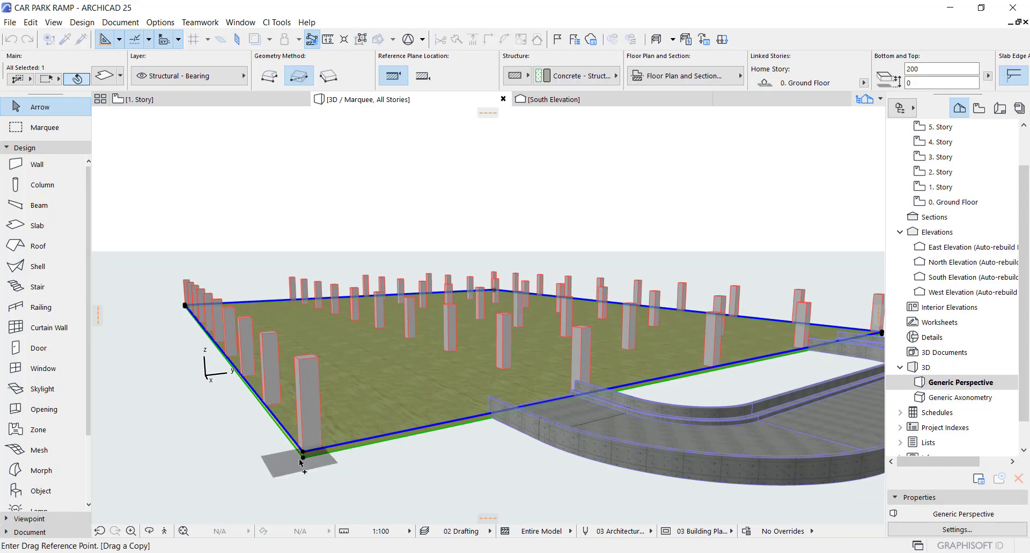
pyautogui.click(303, 455)
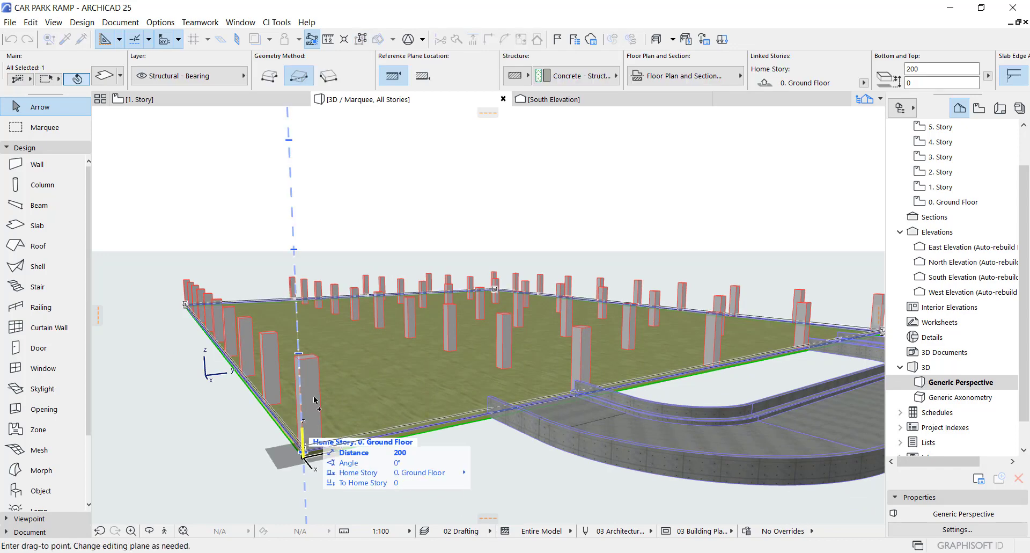
pyautogui.click(301, 360)
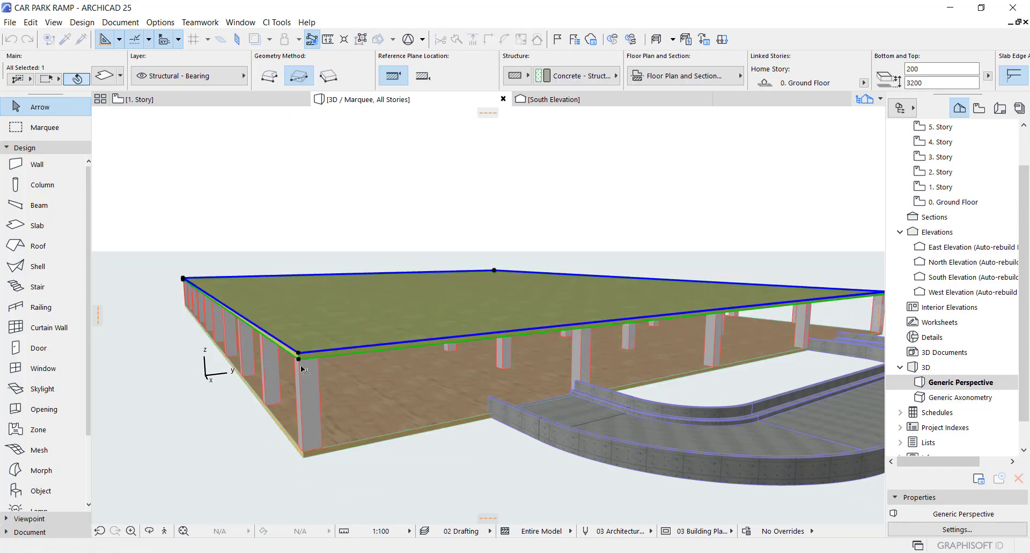
pyautogui.hotkey('ctrl', 'z')
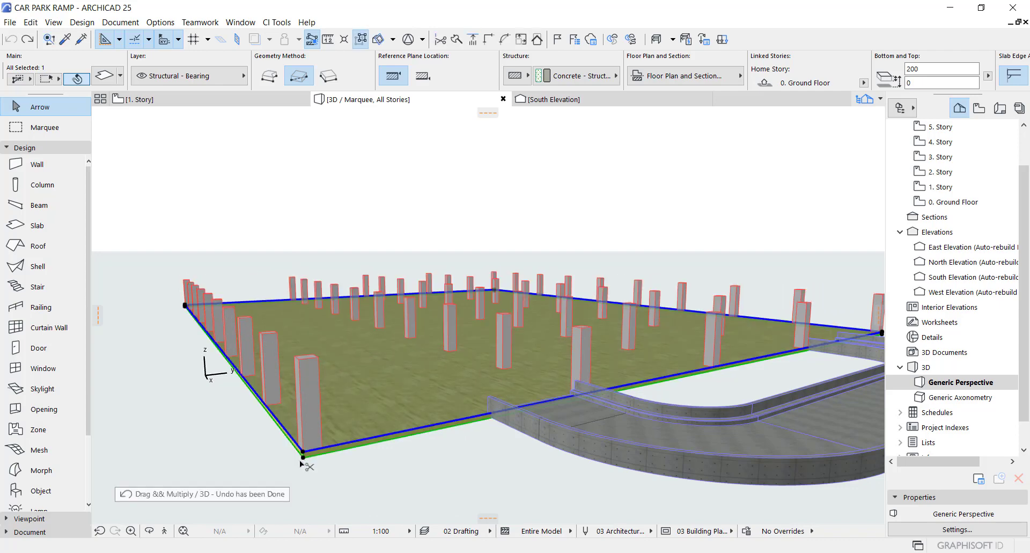
# - Copy the ground floor slab from its near lower corner up to the column top and set the copy's home story to 1. Story
pyautogui.click(303, 455)
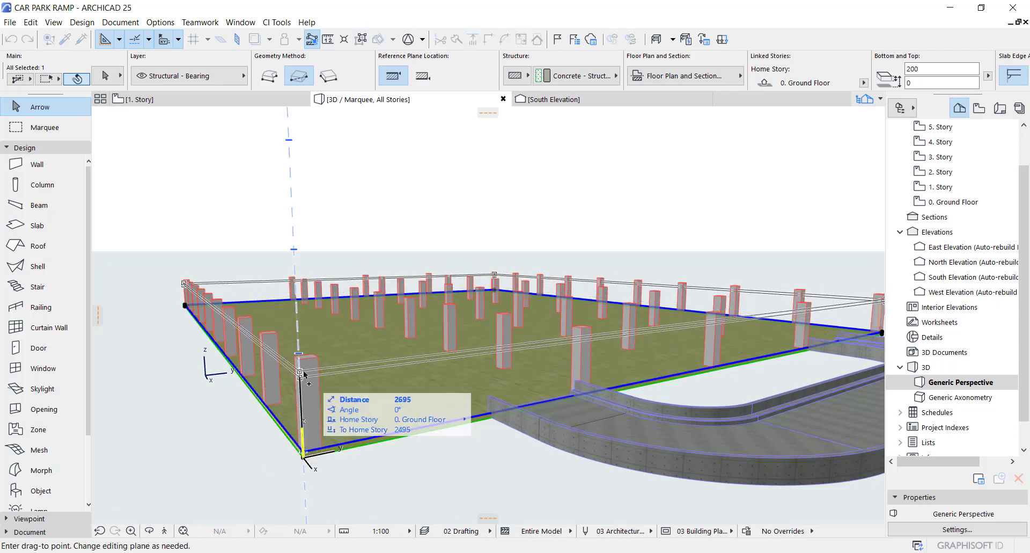
pyautogui.click(301, 361)
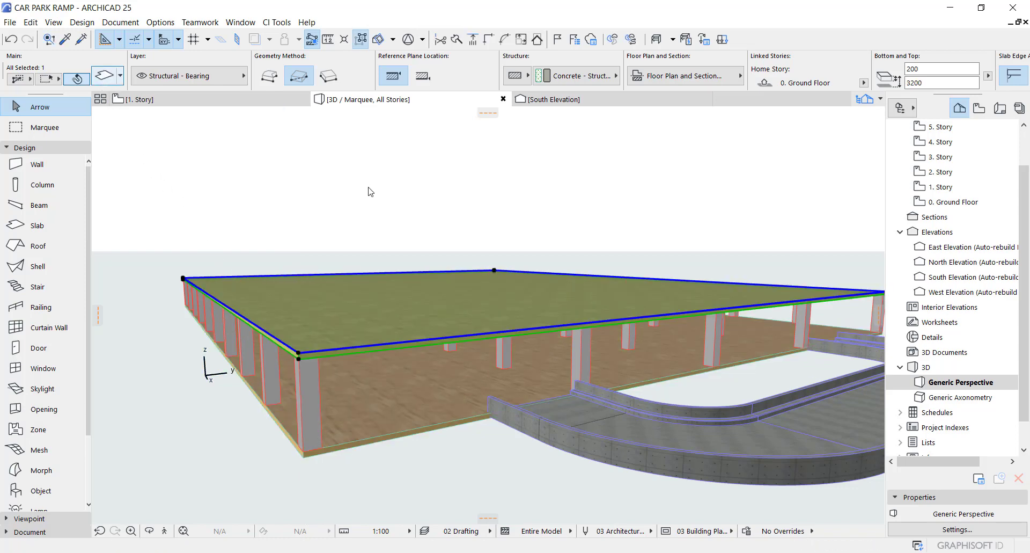
pyautogui.hotkey('ctrl', 't')
pyautogui.click(397, 156)
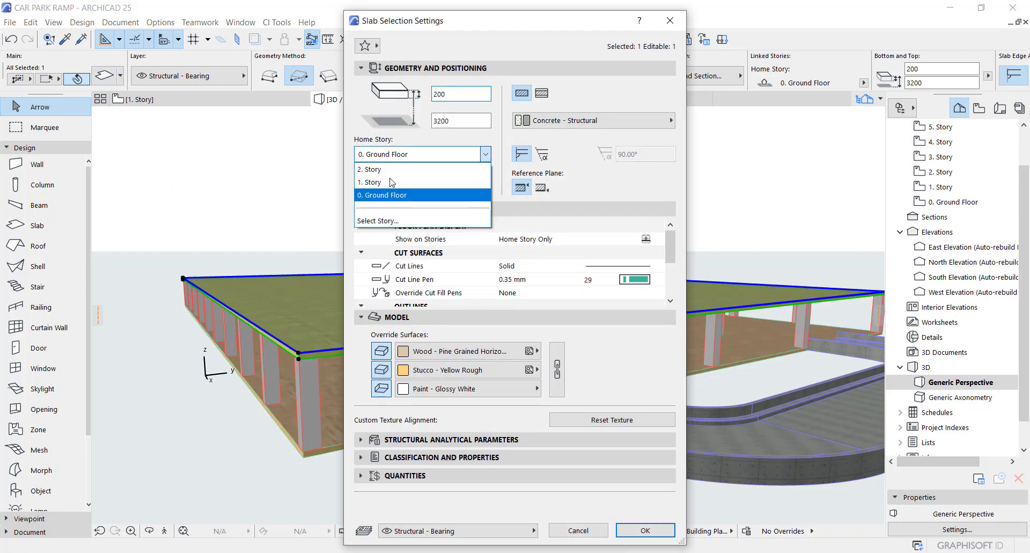
pyautogui.click(417, 215)
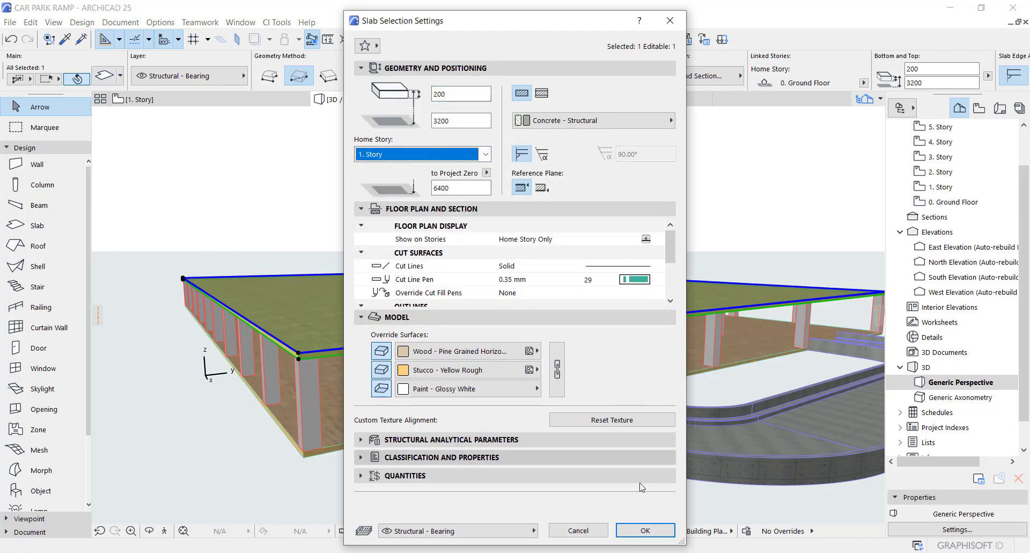
pyautogui.click(644, 530)
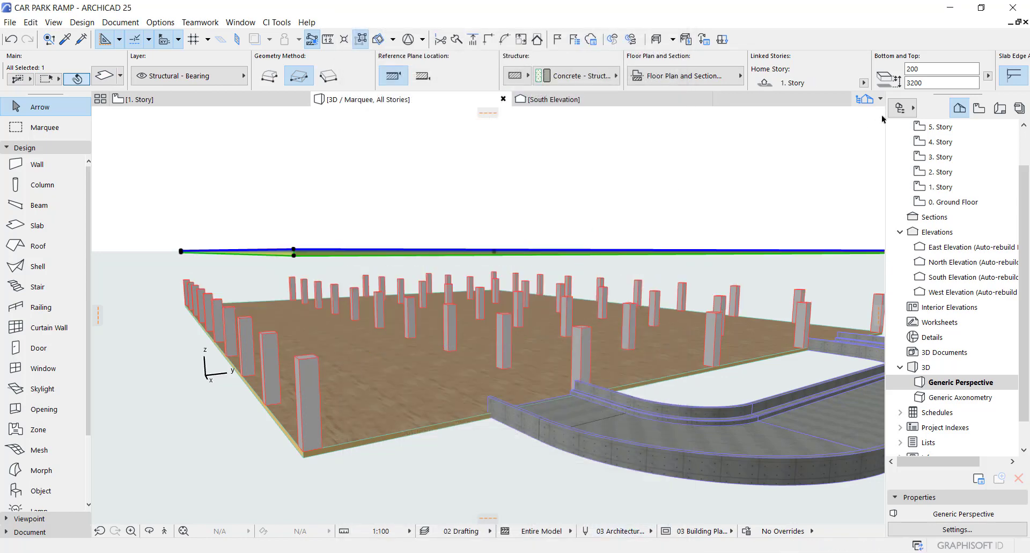
# - Set the copied slab's elevation to its home story to 0 and deselect it
pyautogui.doubleClick(925, 82)
pyautogui.write('0')
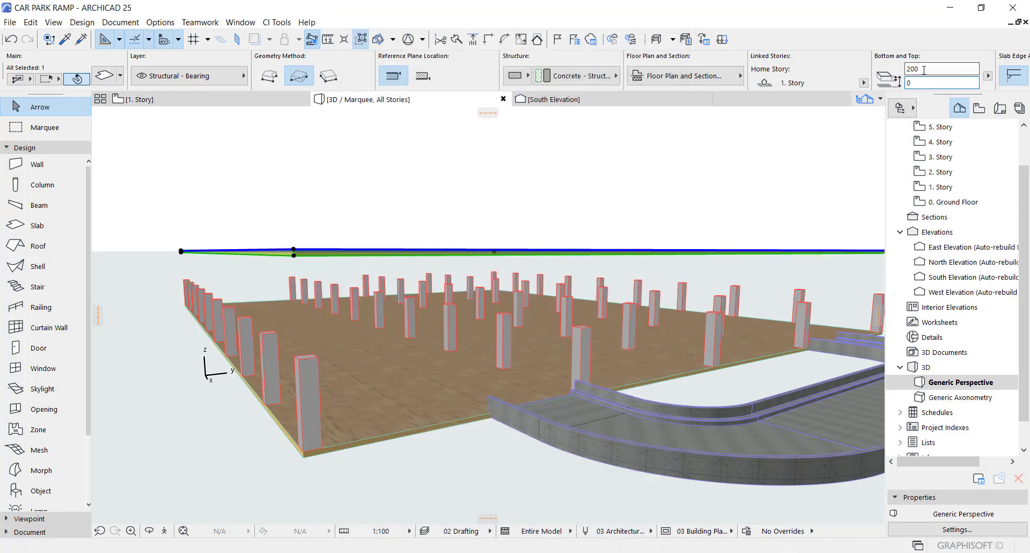
pyautogui.press('Tab')
pyautogui.press('Escape')
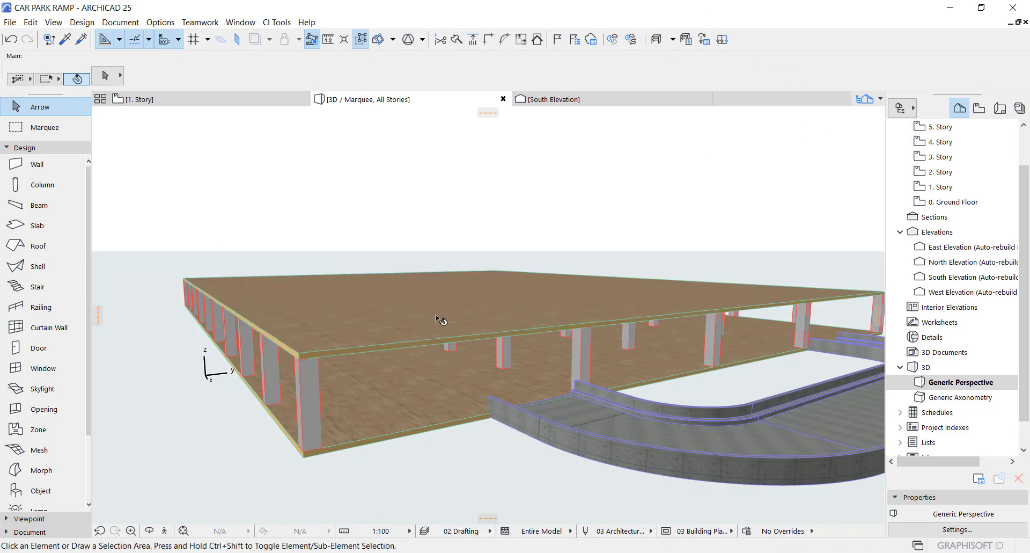
# - Select the ramp railing and try raising its end point at the far column vertically to the upper slab's edge
pyautogui.keyDown('shift'); pyautogui.moveTo(536, 325); pyautogui.dragTo(546, 326, button='middle'); pyautogui.keyUp('shift')
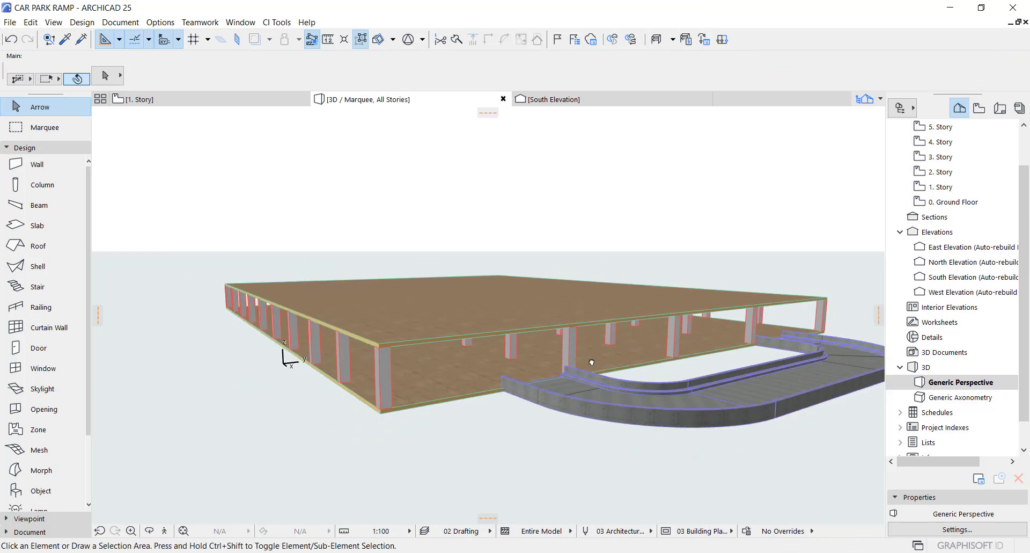
pyautogui.moveTo(591, 363); pyautogui.dragTo(397, 379, button='middle')
pyautogui.scroll(3, 542, 369)
pyautogui.click(403, 385)
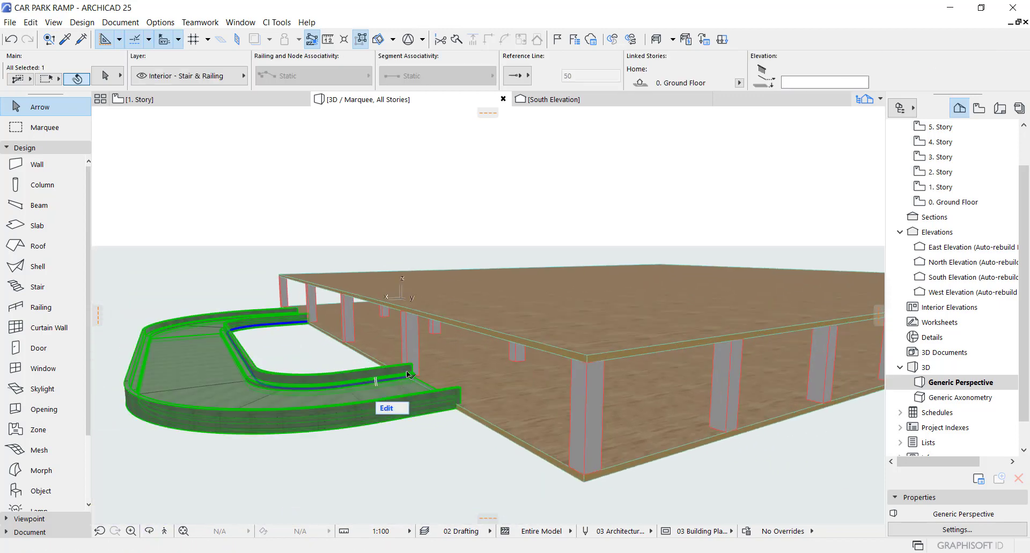
pyautogui.scroll(3, 385, 372)
pyautogui.scroll(2, 417, 371)
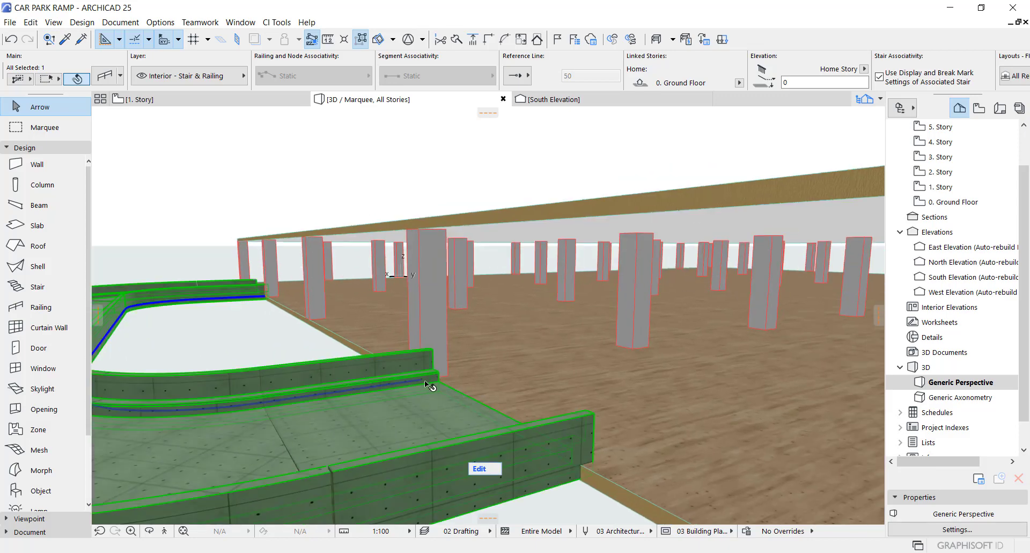
pyautogui.keyDown('shift'); pyautogui.moveTo(361, 369); pyautogui.dragTo(475, 230, button='middle'); pyautogui.keyUp('shift')
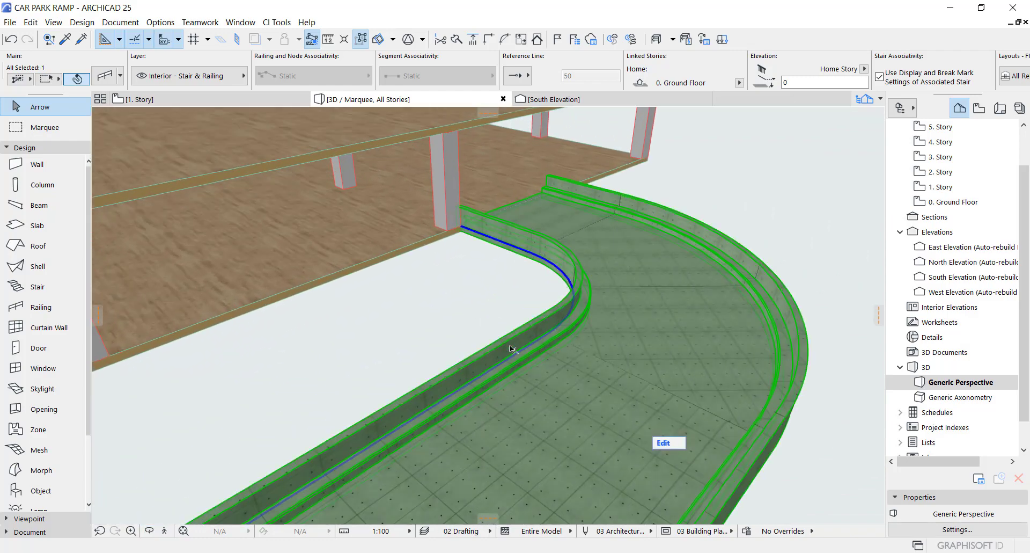
pyautogui.moveTo(472, 239); pyautogui.dragTo(521, 316, button='middle')
pyautogui.click(520, 317)
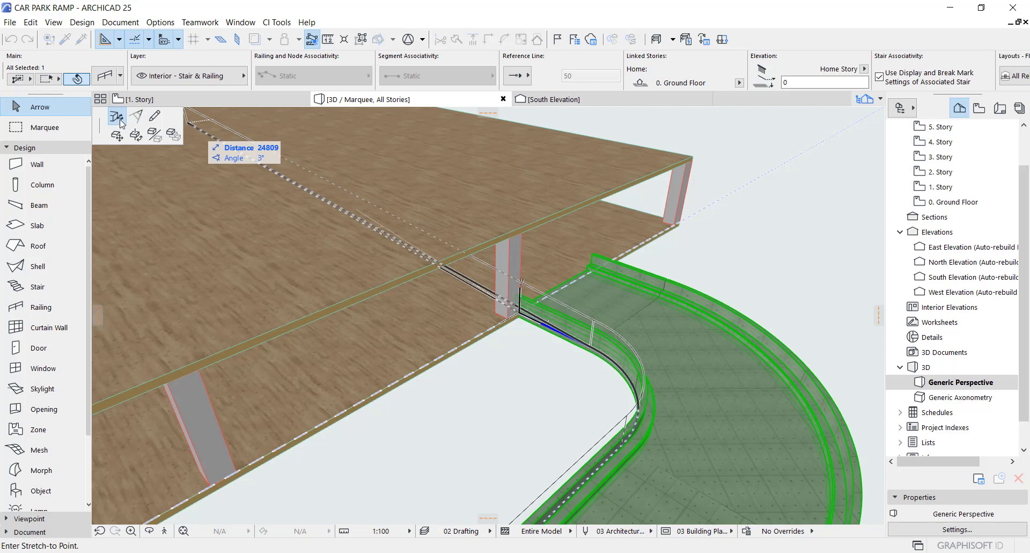
pyautogui.click(524, 226)
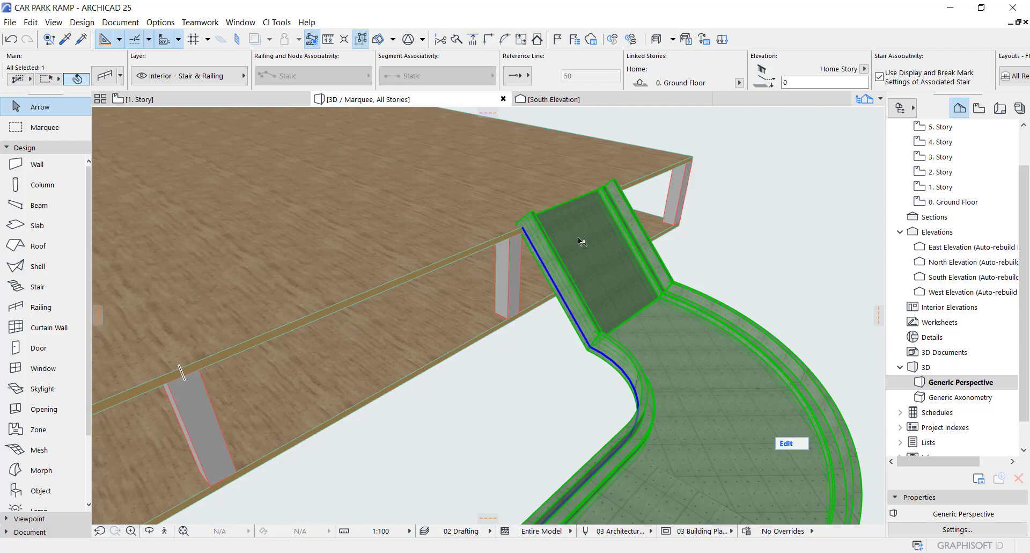
# - Try stretching the railing point at the foot of the sloped end segment, and undo the stretch of the end point
pyautogui.scroll(-1, 580, 244)
pyautogui.keyDown('shift'); pyautogui.moveTo(521, 311); pyautogui.dragTo(366, 303, button='middle'); pyautogui.keyUp('shift')
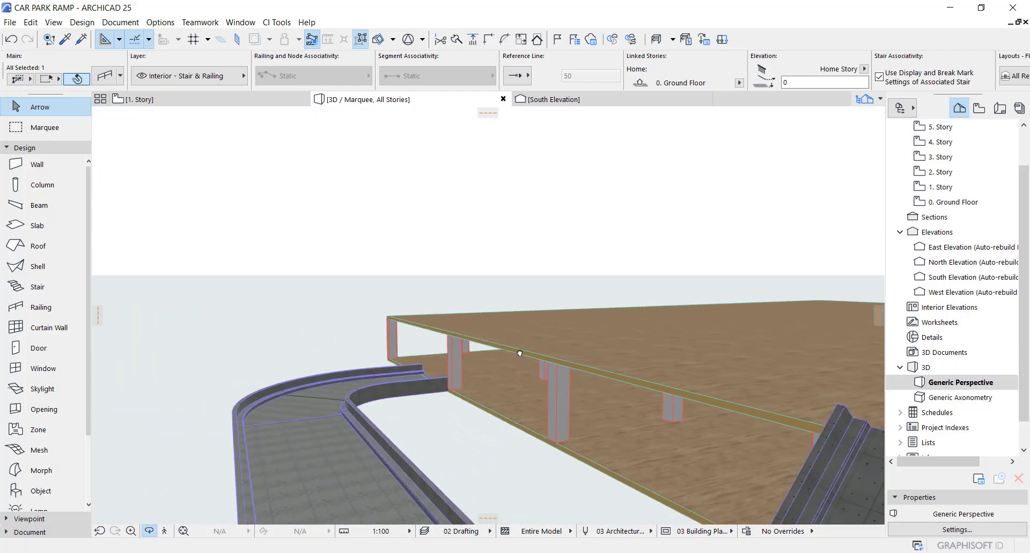
pyautogui.keyDown('shift'); pyautogui.moveTo(520, 353); pyautogui.dragTo(451, 424, button='middle'); pyautogui.keyUp('shift')
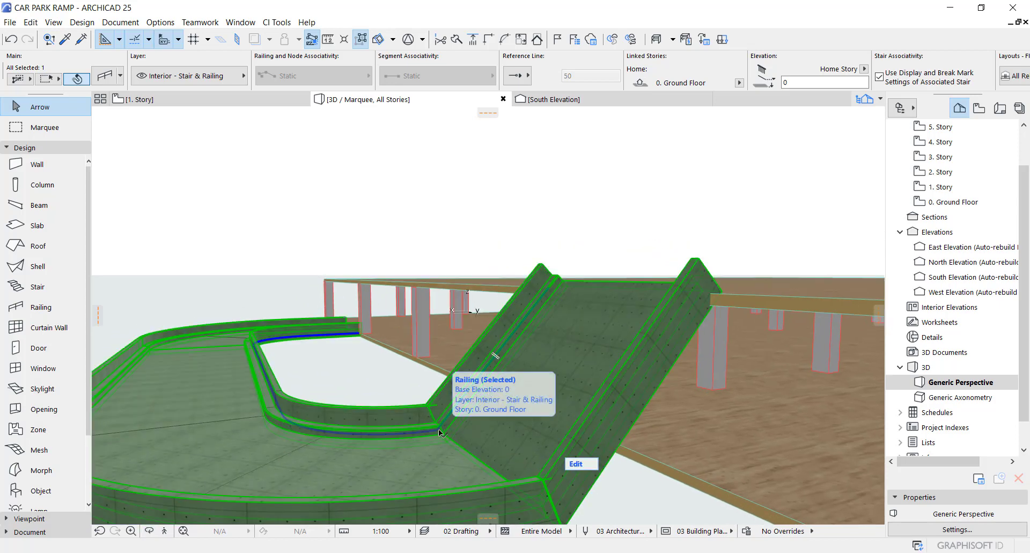
pyautogui.click(439, 429)
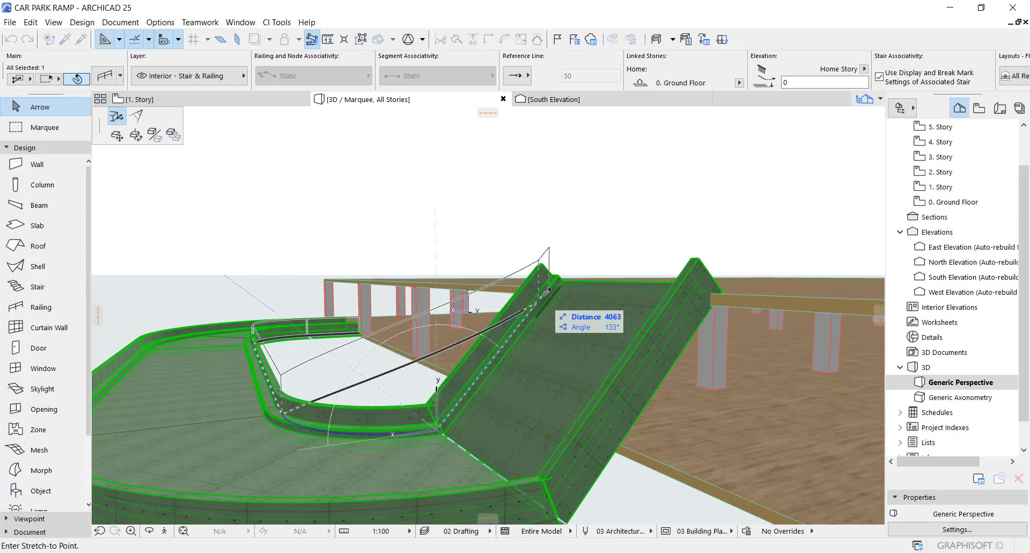
pyautogui.click(531, 309)
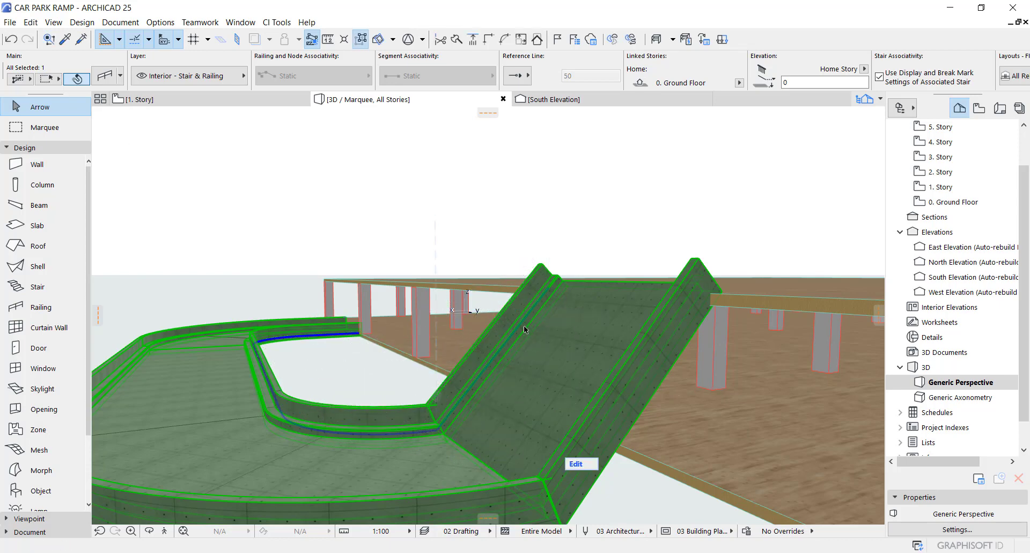
pyautogui.keyDown('shift'); pyautogui.moveTo(430, 331); pyautogui.dragTo(422, 307, button='middle'); pyautogui.keyUp('shift')
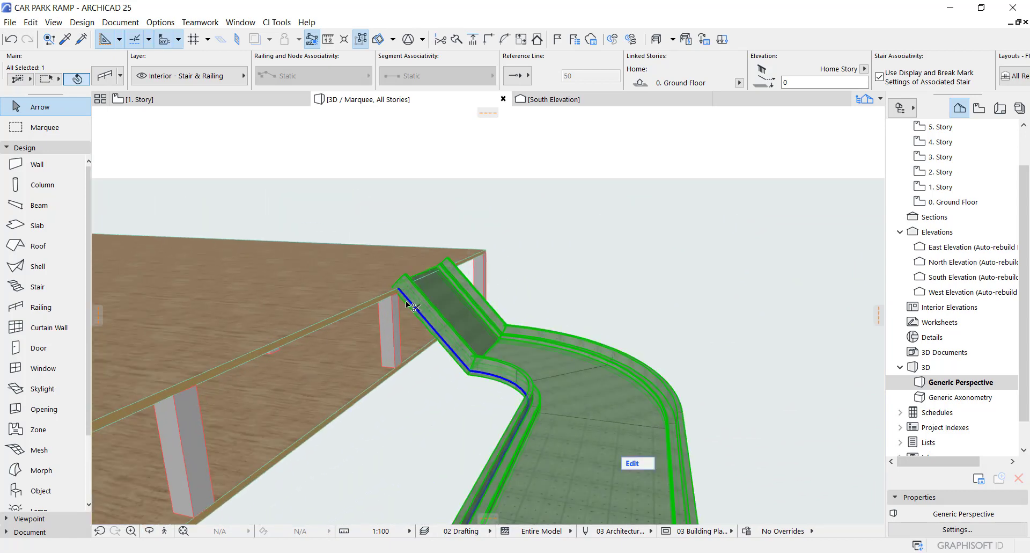
pyautogui.hotkey('ctrl', 'z')
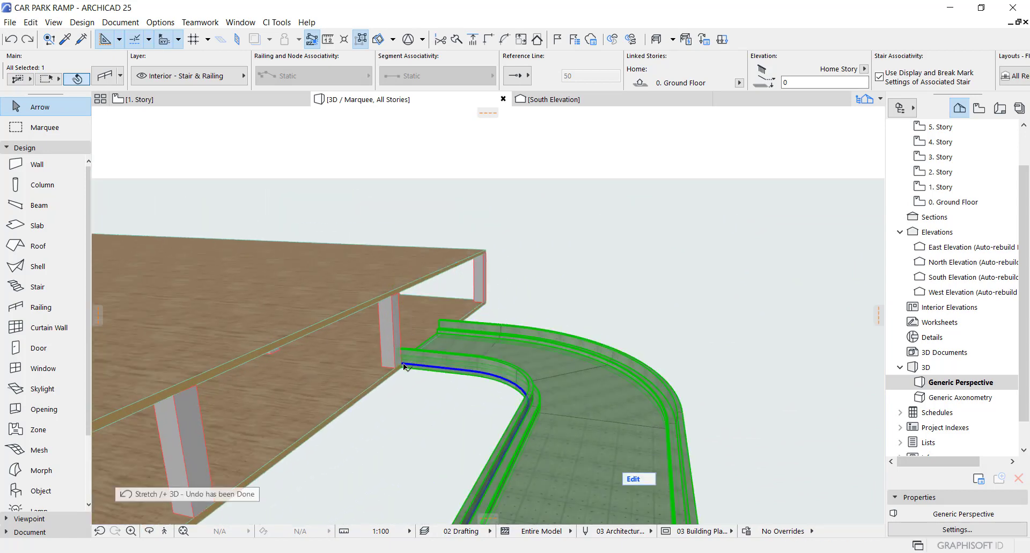
# - Raise the railing's end point vertically 3200 to the upper slab's edge, raise its adjacent point by 3000, and deselect the railing
pyautogui.click(404, 367)
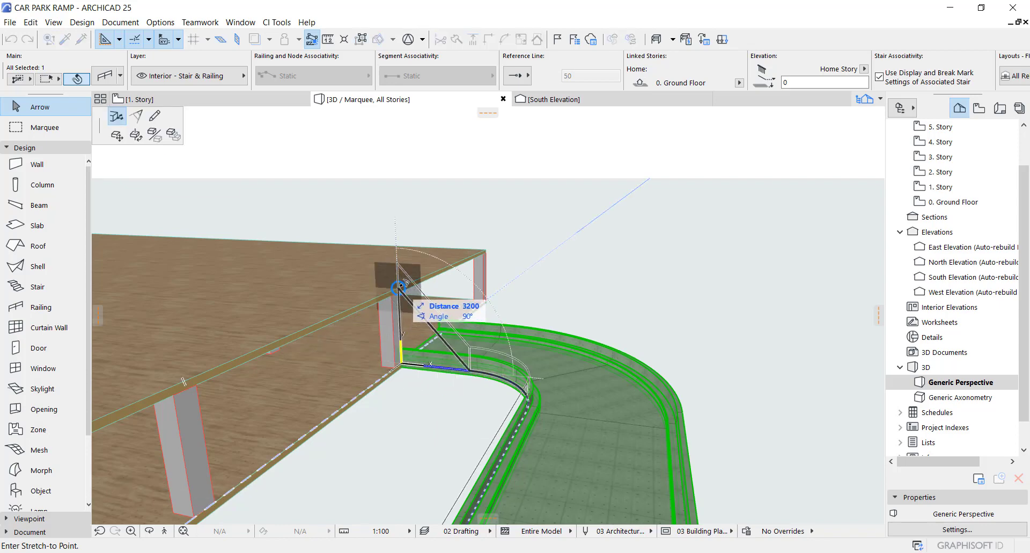
pyautogui.click(399, 286)
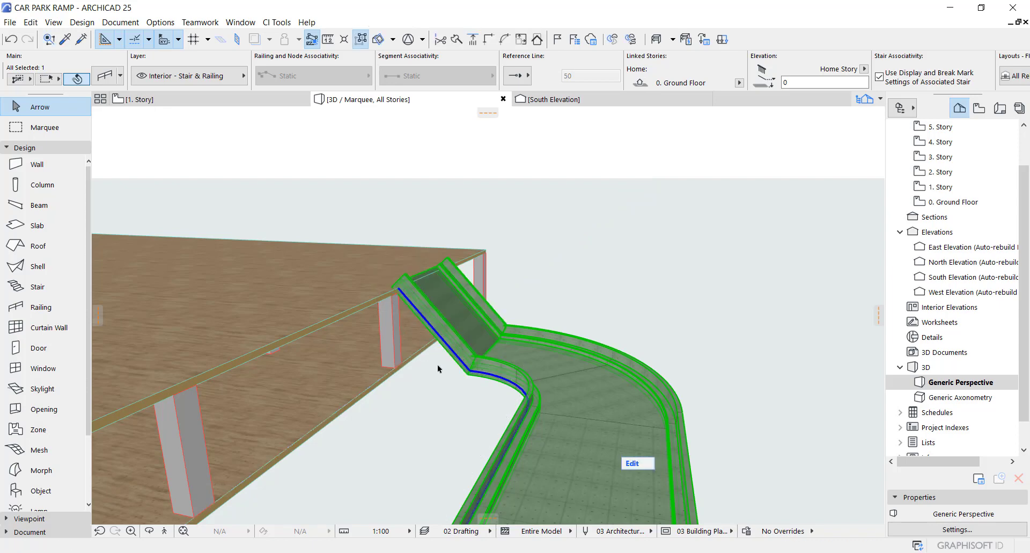
pyautogui.moveTo(536, 378); pyautogui.dragTo(578, 376, button='middle')
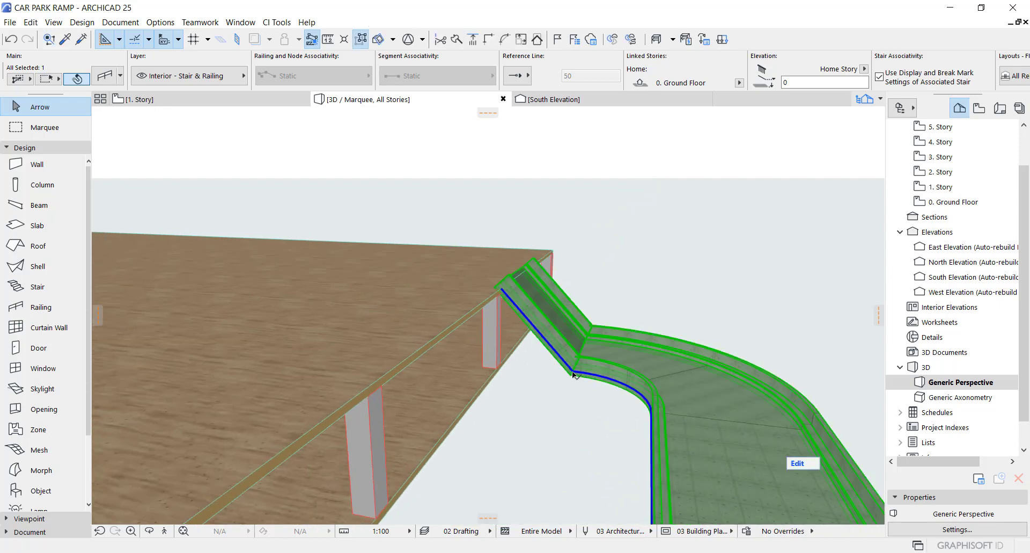
pyautogui.click(576, 375)
pyautogui.click(634, 435)
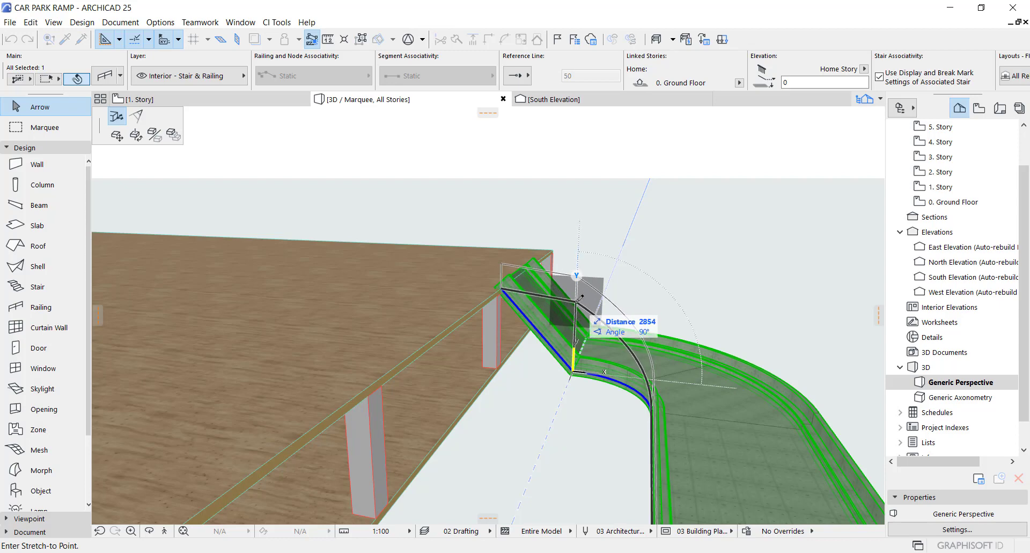
pyautogui.write('30')
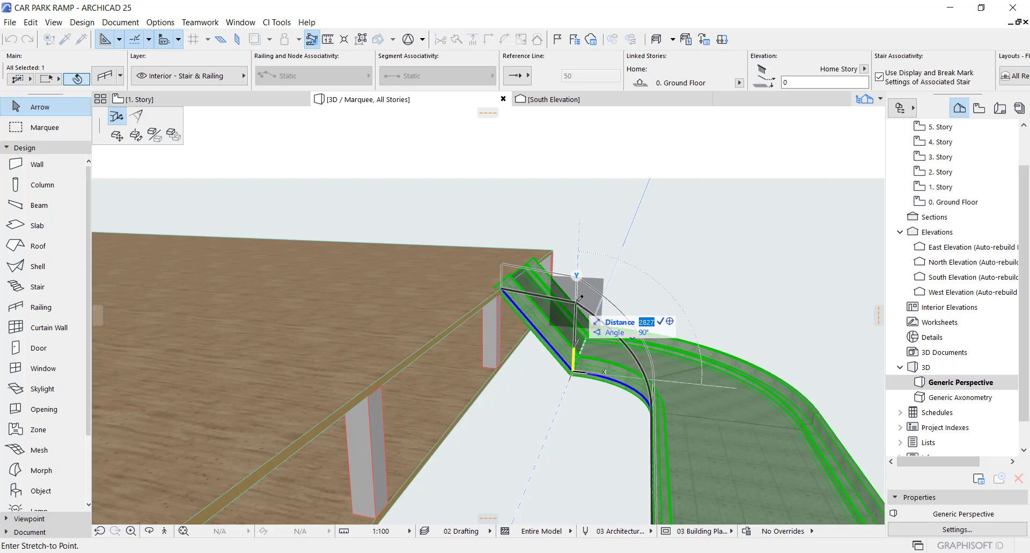
pyautogui.write('00')
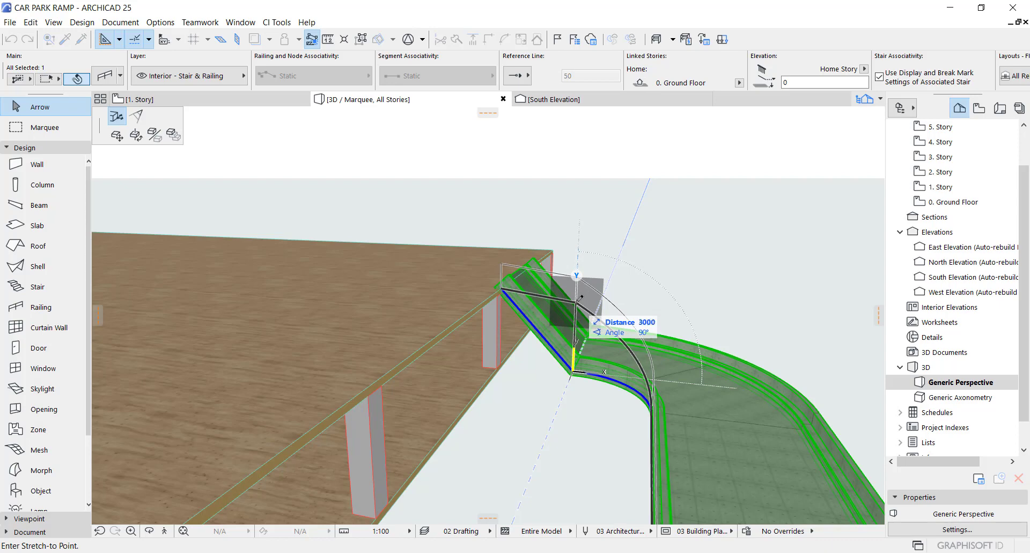
pyautogui.press('Return')
pyautogui.press('Escape')
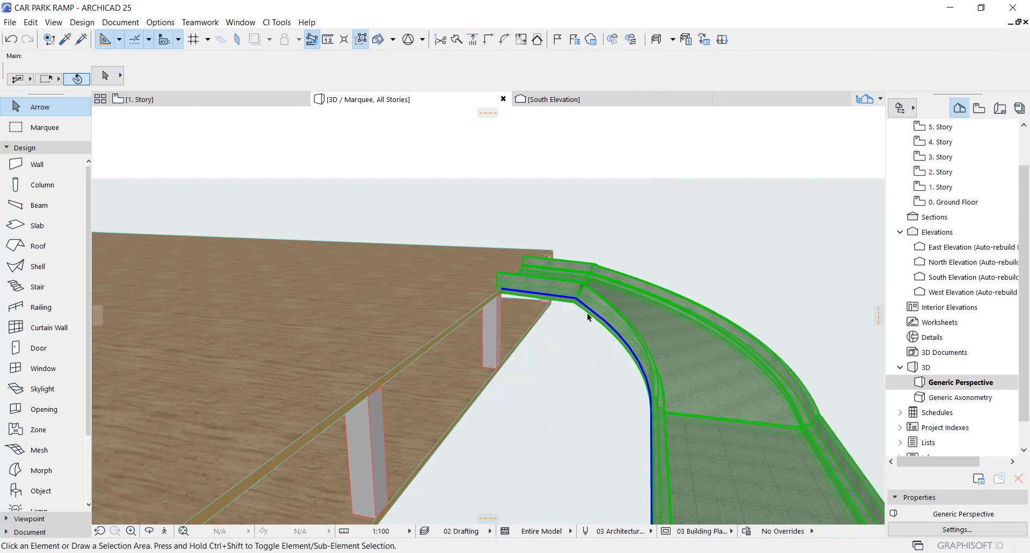
# - Raise the railing point where the upper curve meets the straight run vertically by 2700
pyautogui.keyDown('shift'); pyautogui.moveTo(586, 325); pyautogui.dragTo(662, 395, button='middle'); pyautogui.keyUp('shift')
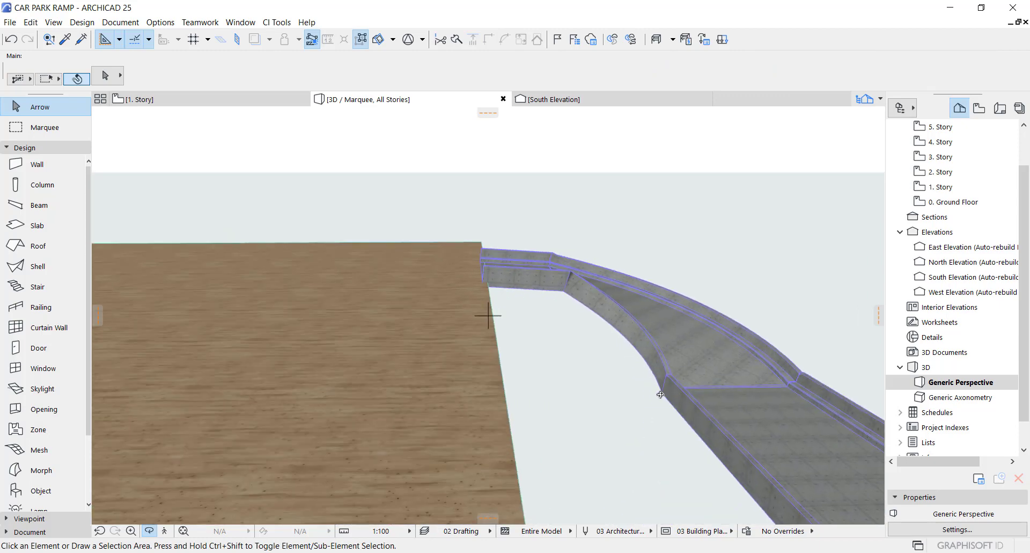
pyautogui.click(662, 394)
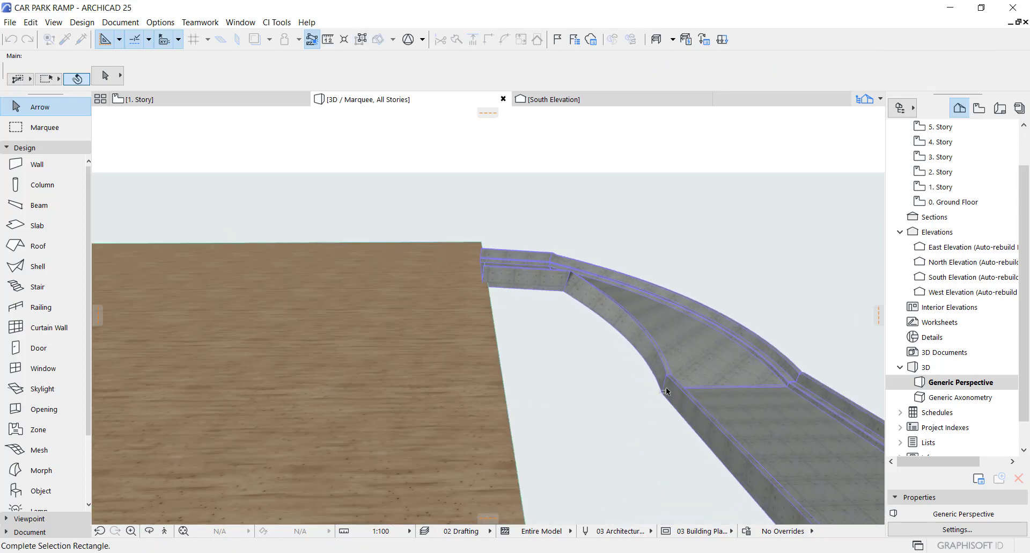
pyautogui.click(666, 378)
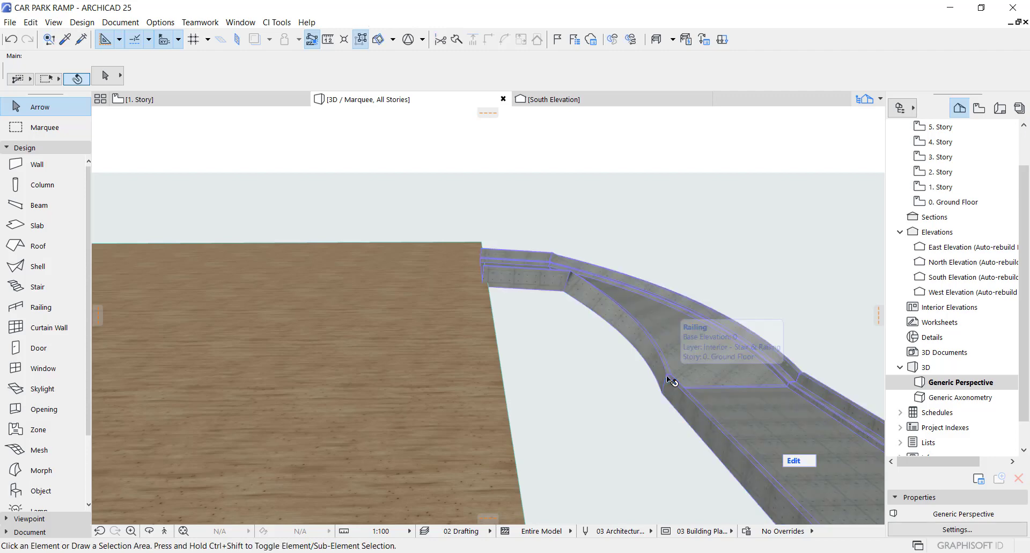
pyautogui.click(666, 394)
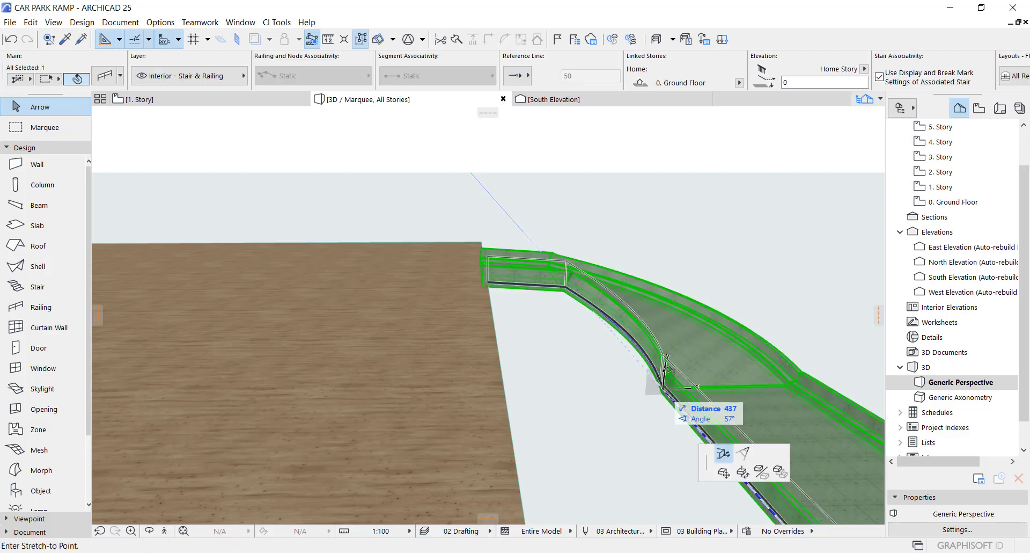
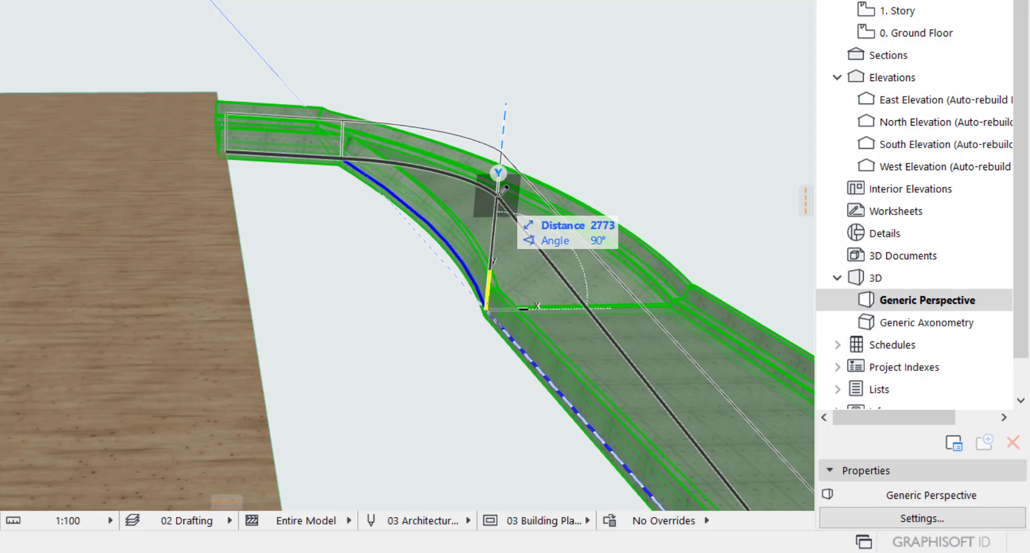
pyautogui.press('Tab')
pyautogui.write('27')
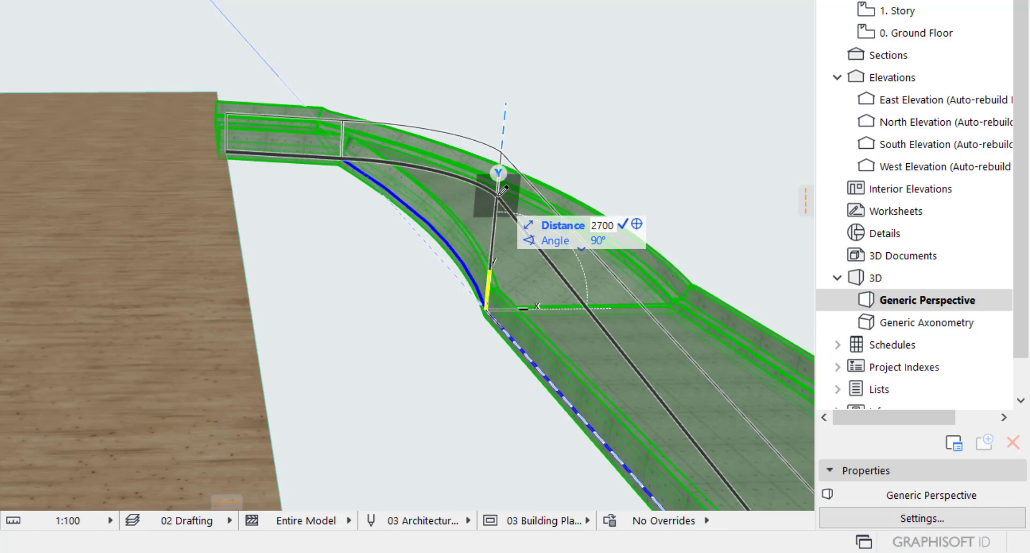
pyautogui.write('00')
pyautogui.press('Return')
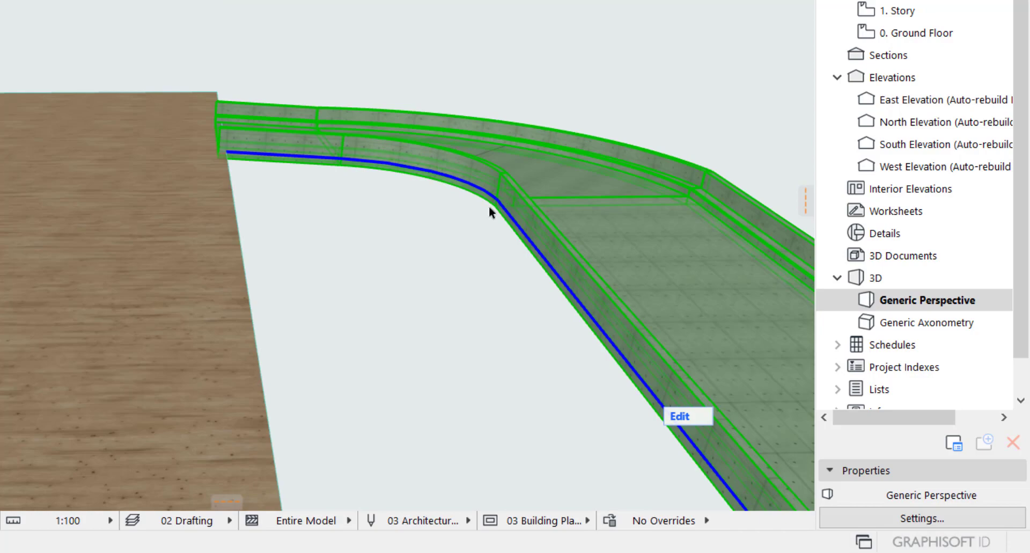
# - Lower the railing point between the upper curve and the straight run vertically by 400
pyautogui.keyDown('shift'); pyautogui.moveTo(455, 191); pyautogui.dragTo(227, 201, button='middle'); pyautogui.keyUp('shift')
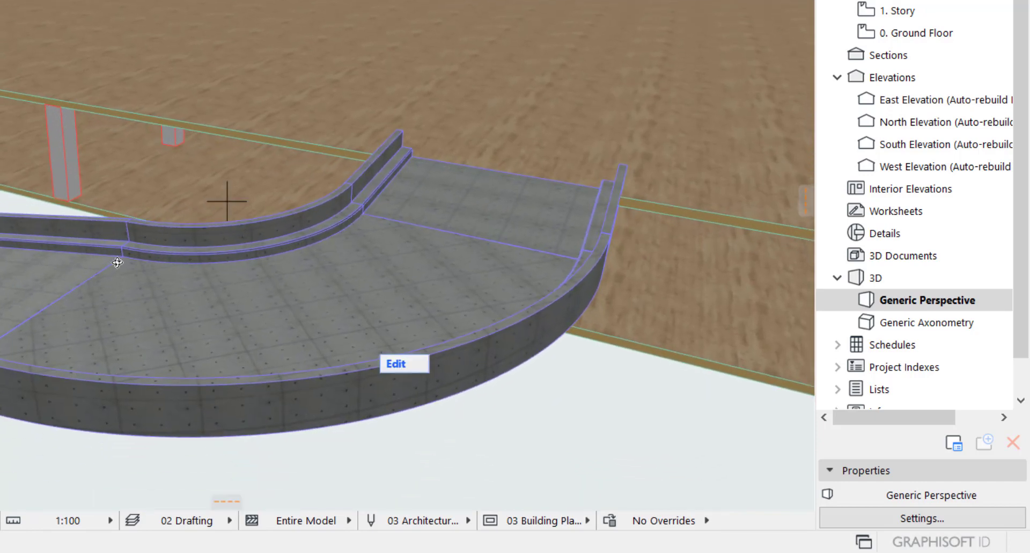
pyautogui.keyDown('shift'); pyautogui.moveTo(117, 263); pyautogui.dragTo(526, 120, button='middle'); pyautogui.keyUp('shift')
pyautogui.moveTo(425, 180); pyautogui.dragTo(373, 156, button='middle')
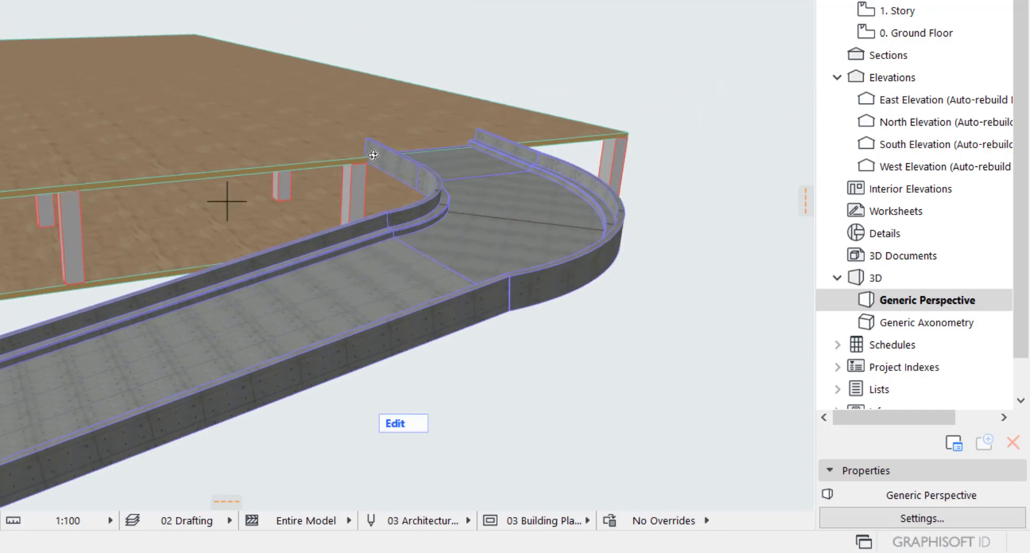
pyautogui.click(387, 231)
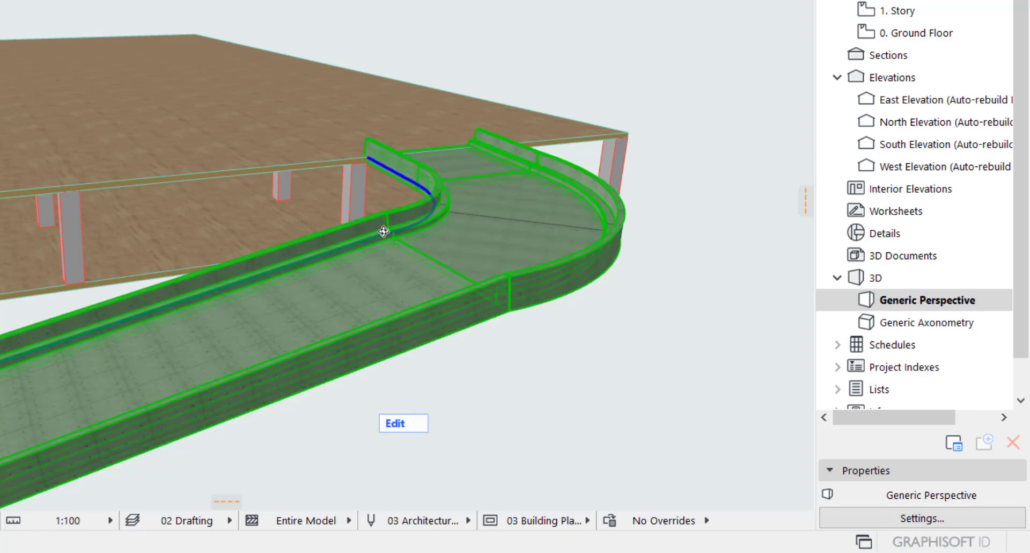
pyautogui.click(391, 232)
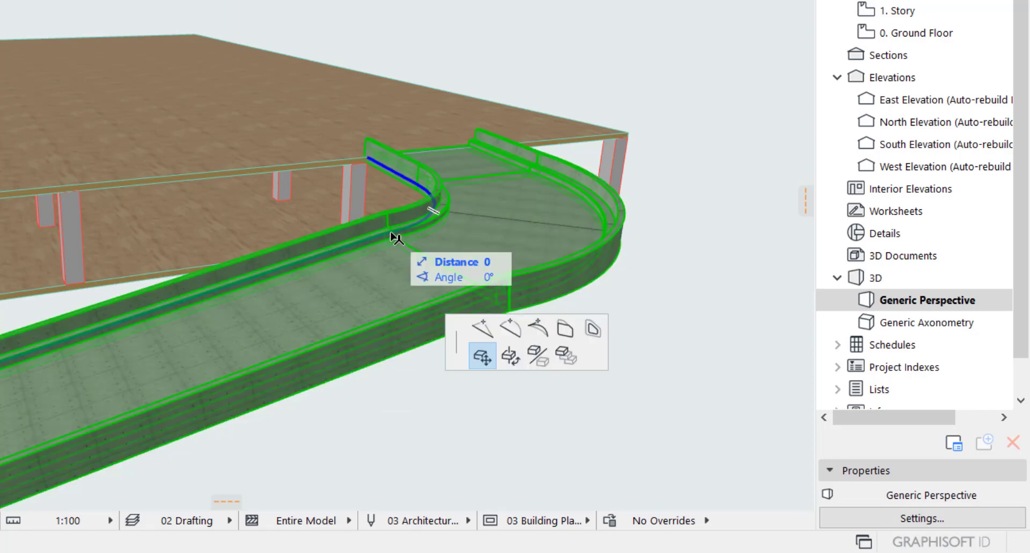
pyautogui.press('Escape')
pyautogui.keyDown('shift'); pyautogui.moveTo(318, 247); pyautogui.dragTo(35, 204, button='middle'); pyautogui.keyUp('shift')
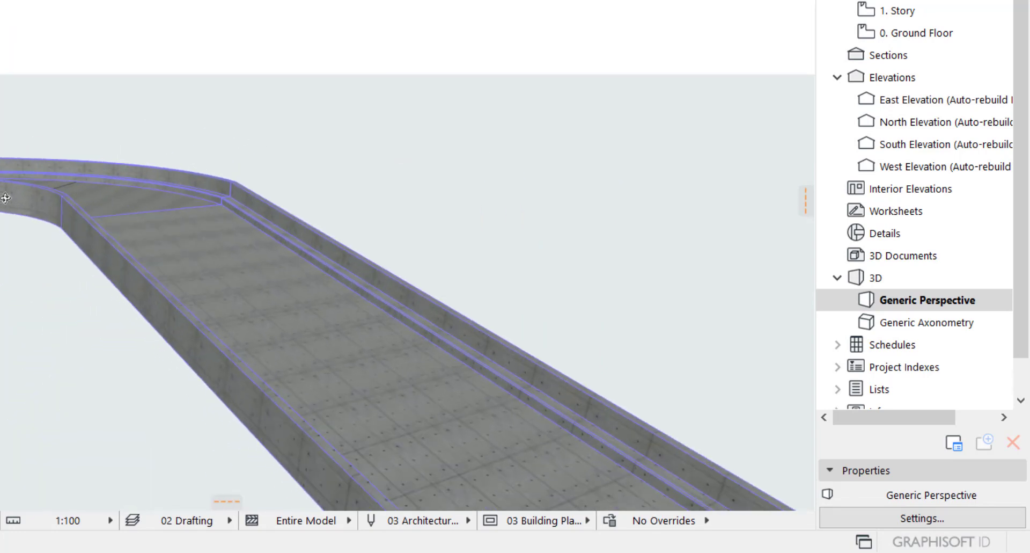
pyautogui.click(65, 225)
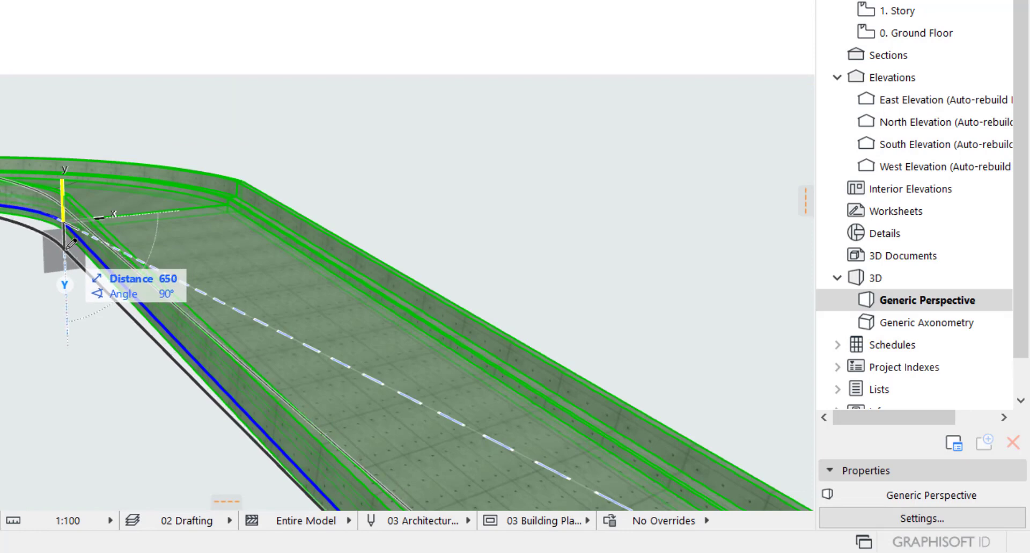
pyautogui.write('4')
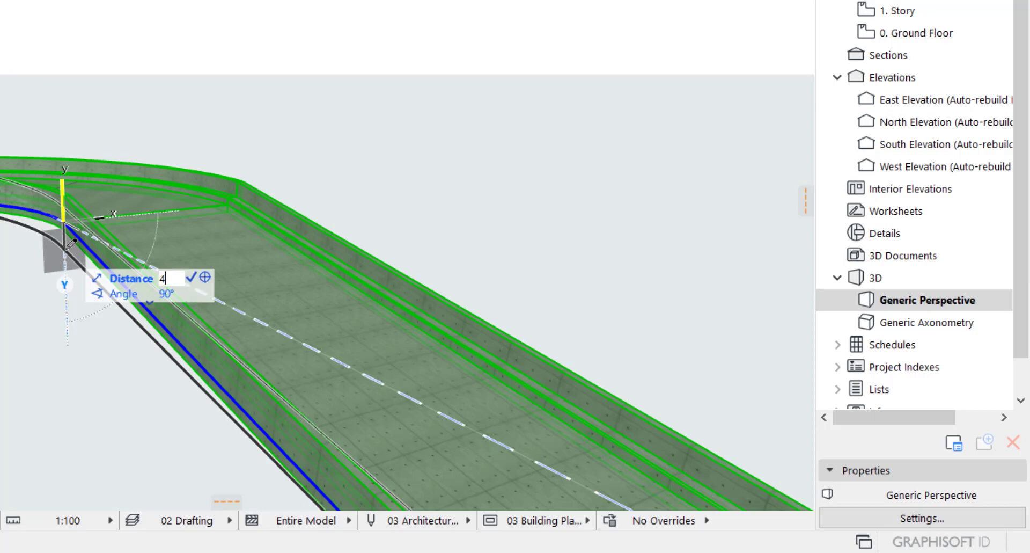
pyautogui.write('00')
pyautogui.press('Return')
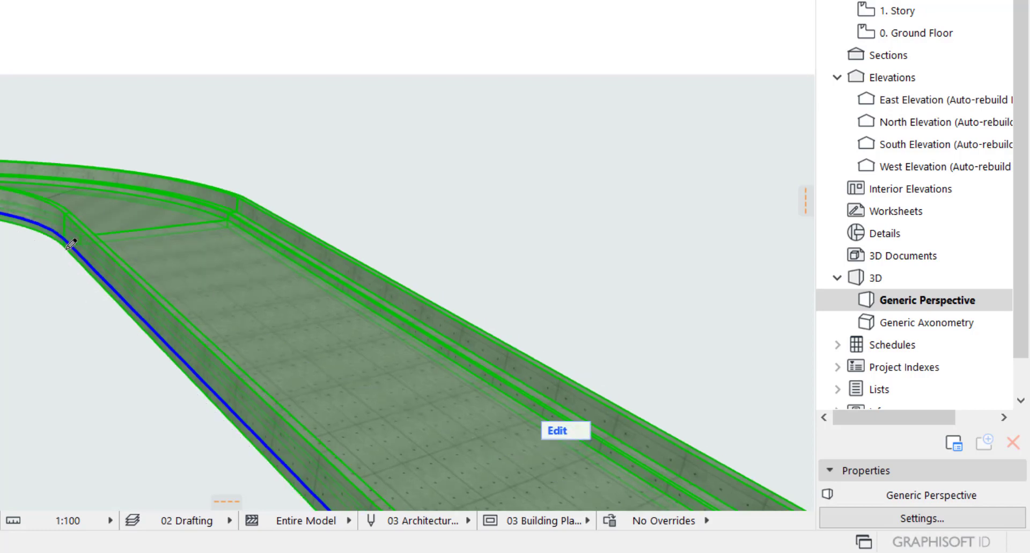
pyautogui.keyDown('shift'); pyautogui.moveTo(49, 235); pyautogui.dragTo(352, 356, button='middle'); pyautogui.keyUp('shift')
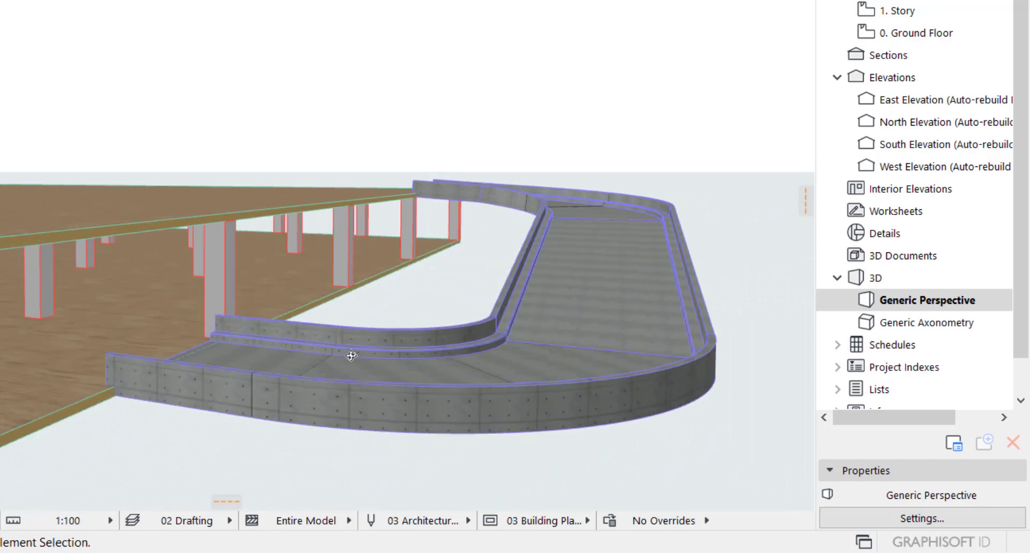
# - Raise the railing point where the lower curve meets the short end run at the lower slab vertically by 200
pyautogui.click(279, 346)
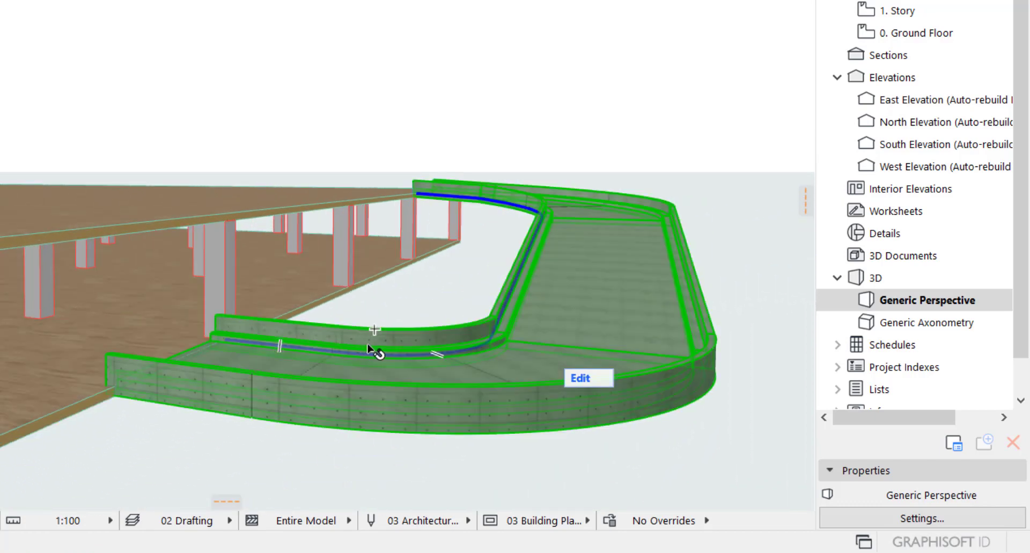
pyautogui.scroll(5, 370, 349)
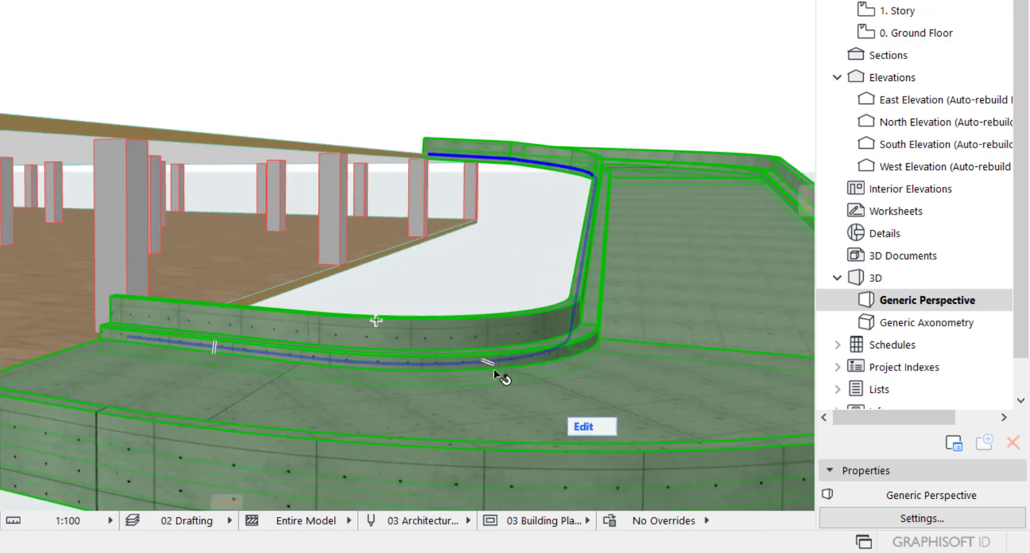
pyautogui.keyDown('shift'); pyautogui.moveTo(240, 317); pyautogui.dragTo(432, 226, button='middle'); pyautogui.keyUp('shift')
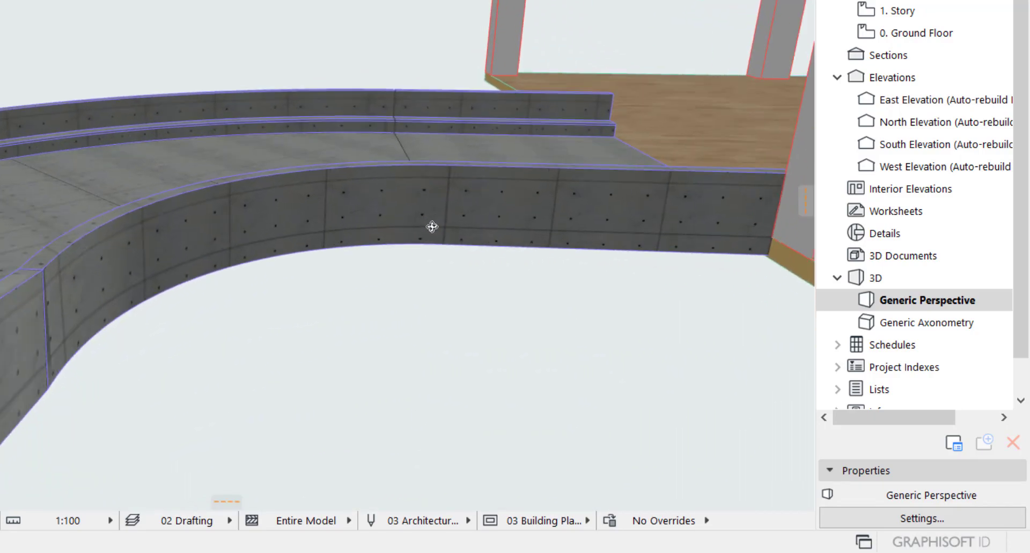
pyautogui.click(432, 234)
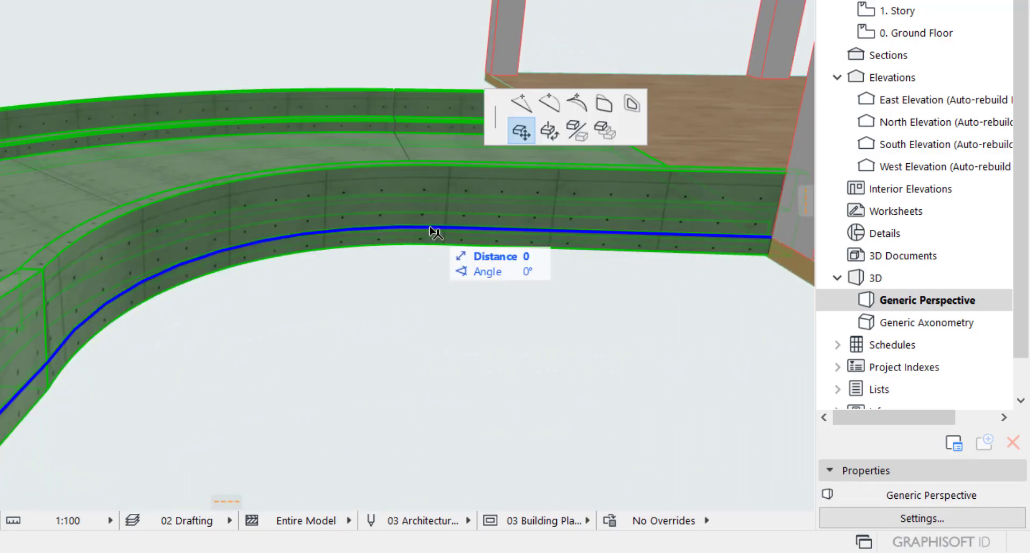
pyautogui.press('Escape')
pyautogui.click(405, 229)
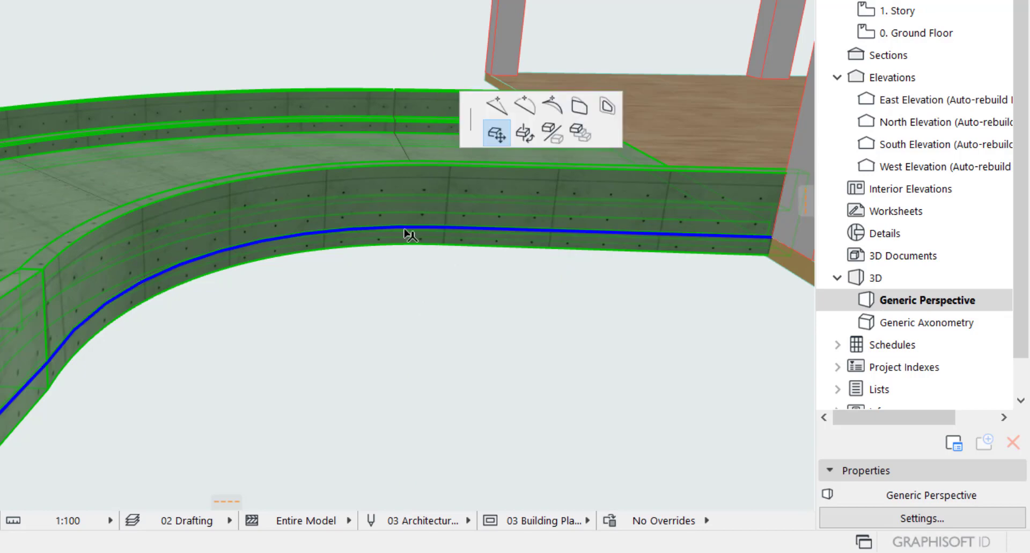
pyautogui.press('Escape')
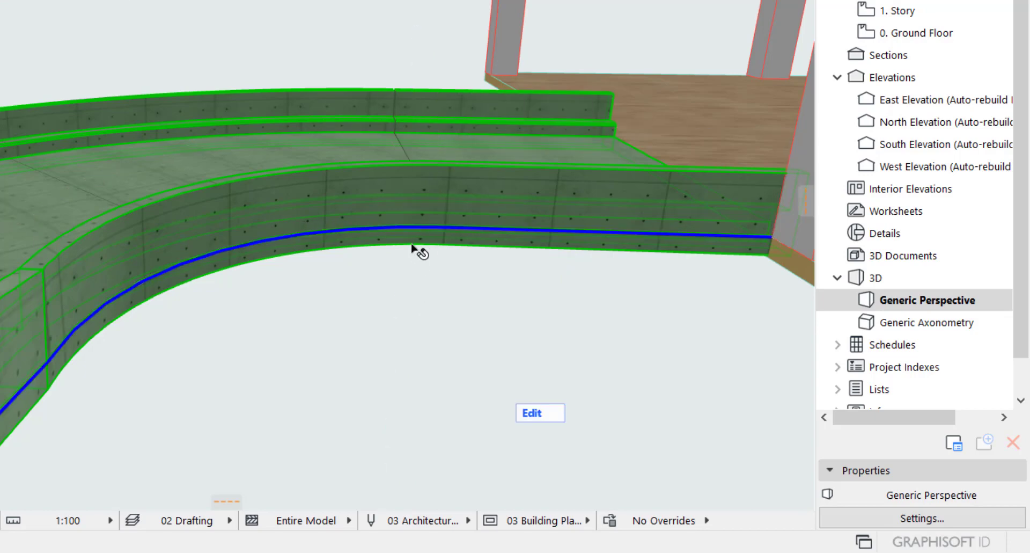
pyautogui.click(449, 233)
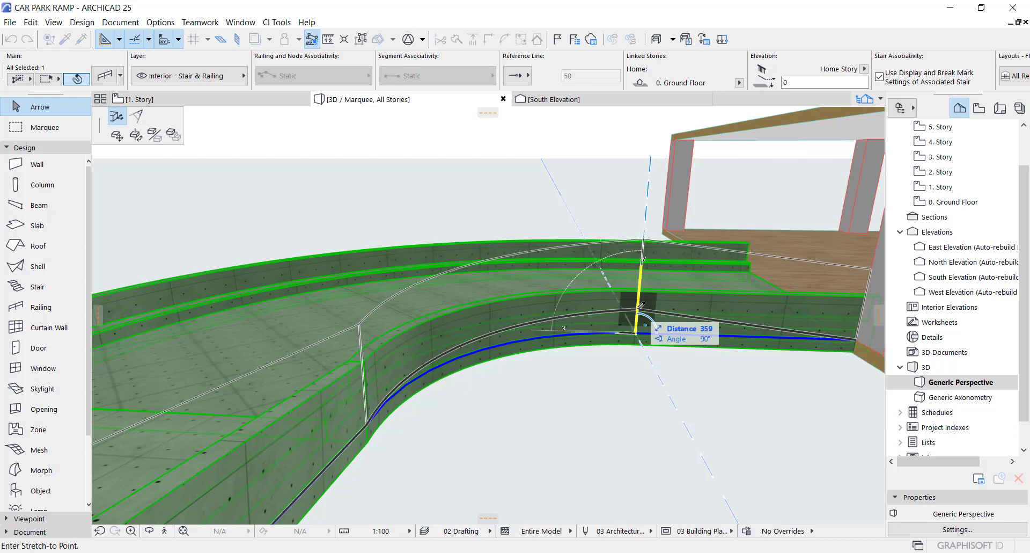
pyautogui.write('2')
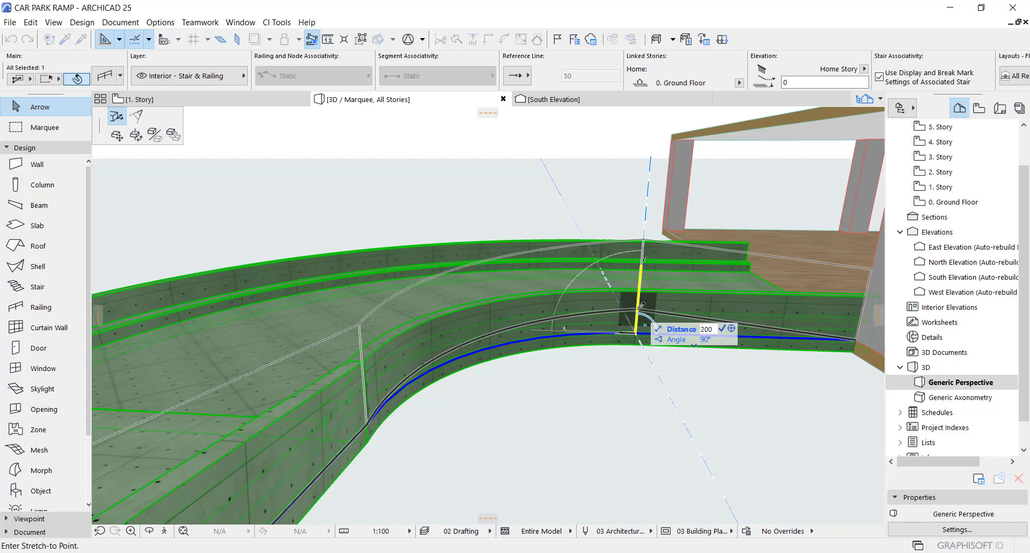
pyautogui.write('00')
pyautogui.press('Return')
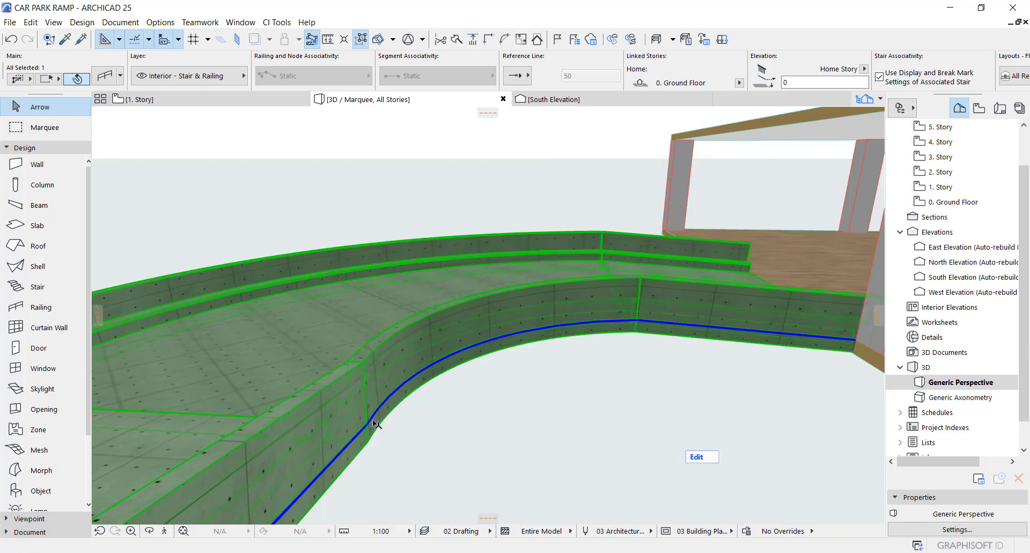
# - Raise the railing point where the lower curve meets the long straight run vertically by 900, and deselect the railing
pyautogui.press('o')
pyautogui.moveTo(364, 399); pyautogui.dragTo(259, 339)
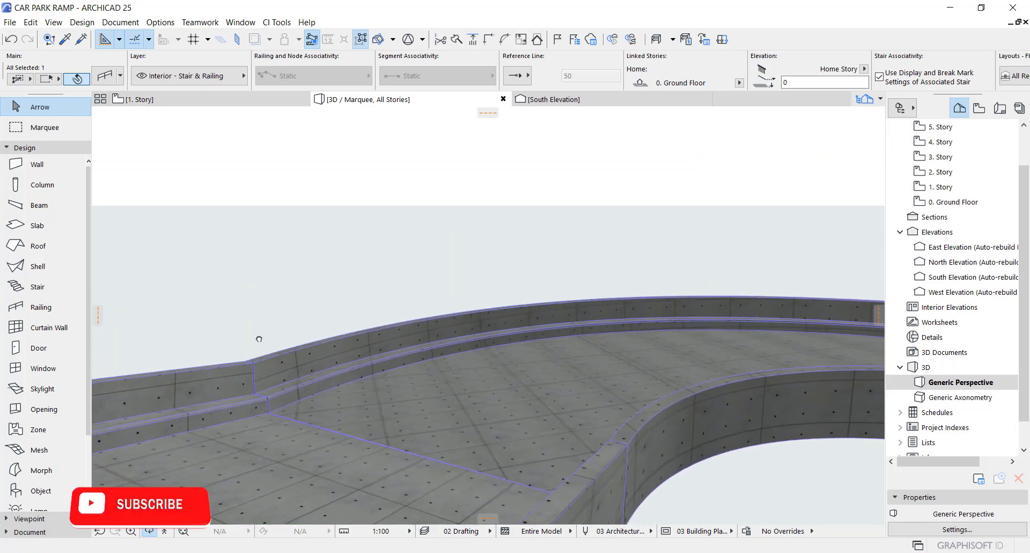
pyautogui.moveTo(260, 339); pyautogui.dragTo(225, 318, button='middle')
pyautogui.moveTo(315, 340); pyautogui.dragTo(281, 343)
pyautogui.scroll(-3, 290, 338)
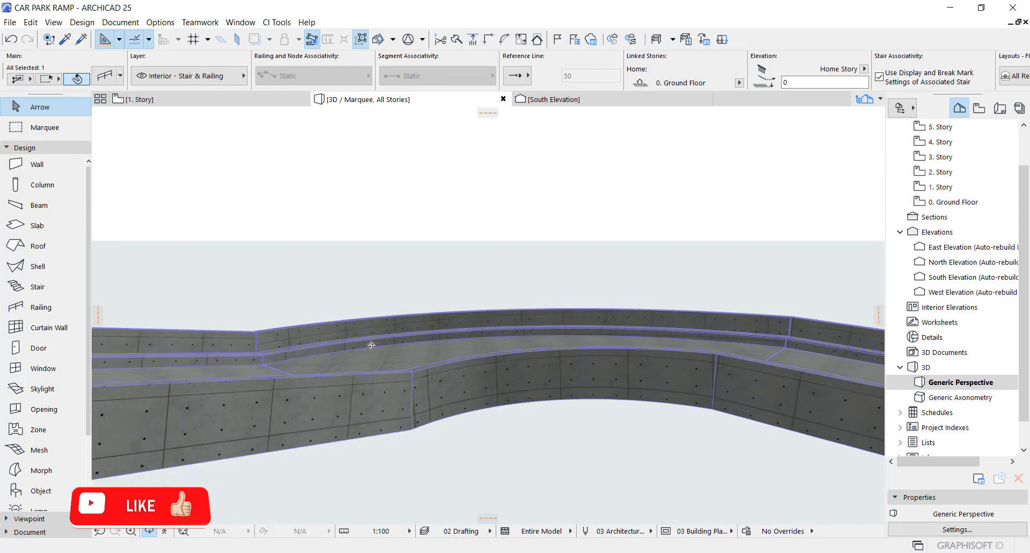
pyautogui.press('o')
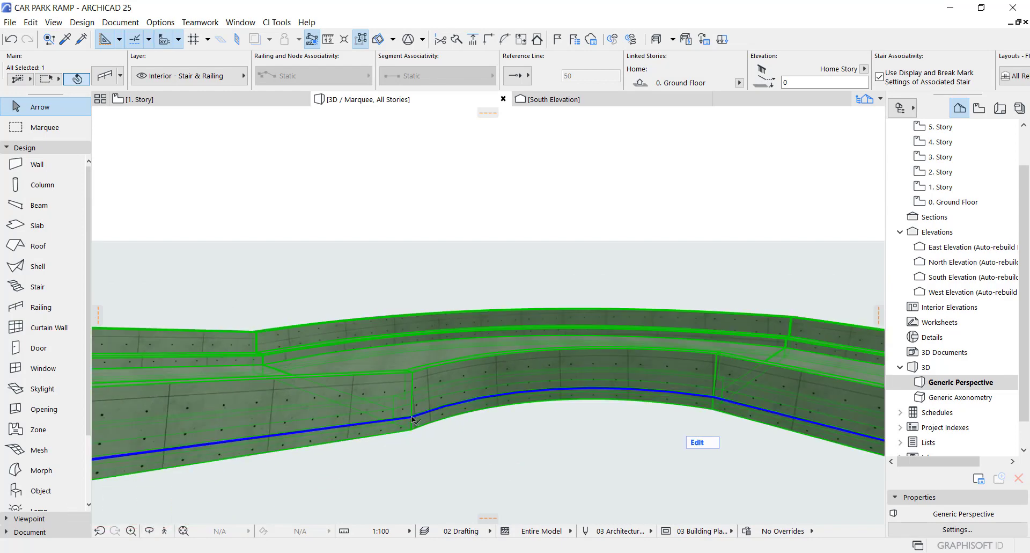
pyautogui.click(413, 416)
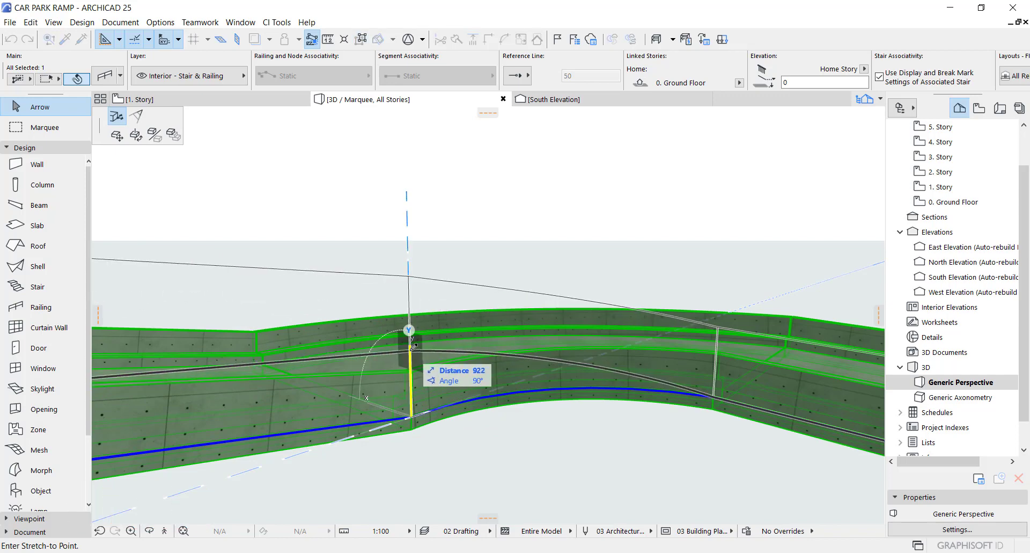
pyautogui.write('900')
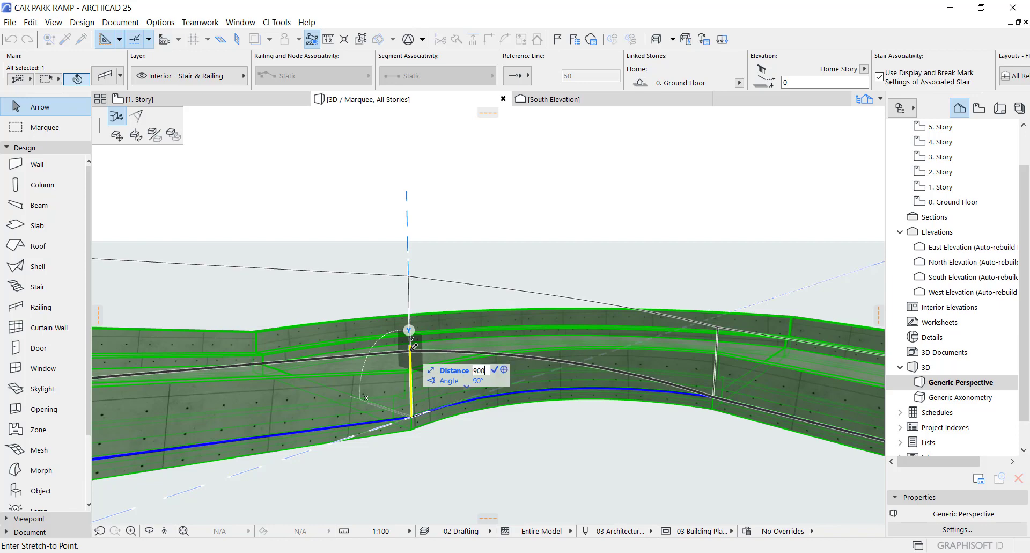
pyautogui.press('Return')
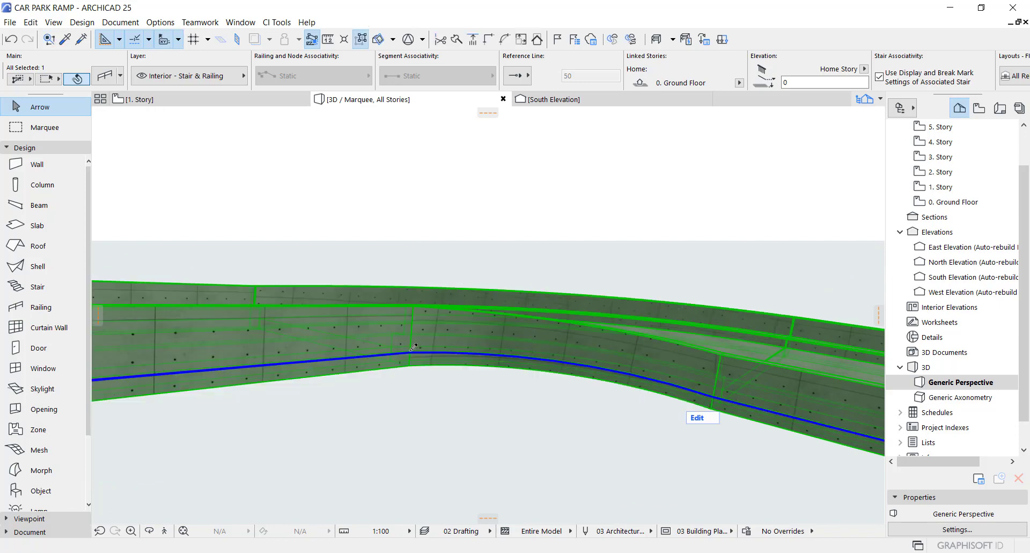
pyautogui.press('Escape')
# - On the 0. Ground Floor plan, mirror a copy of the ramp railing to the slab's opposite side about the slab's vertical centre line
pyautogui.keyDown('shift'); pyautogui.moveTo(402, 333); pyautogui.dragTo(358, 329, button='middle'); pyautogui.keyUp('shift')
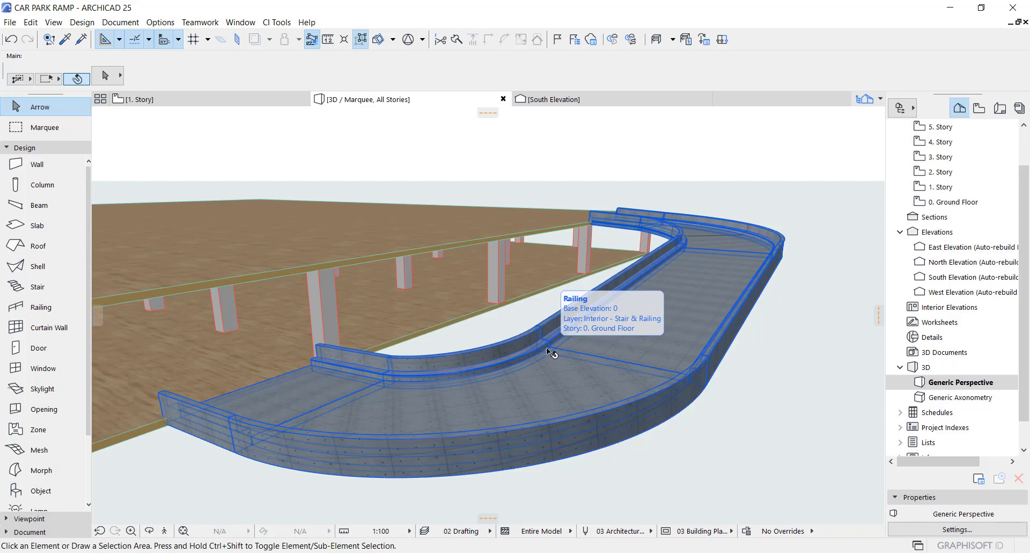
pyautogui.scroll(3, 603, 287)
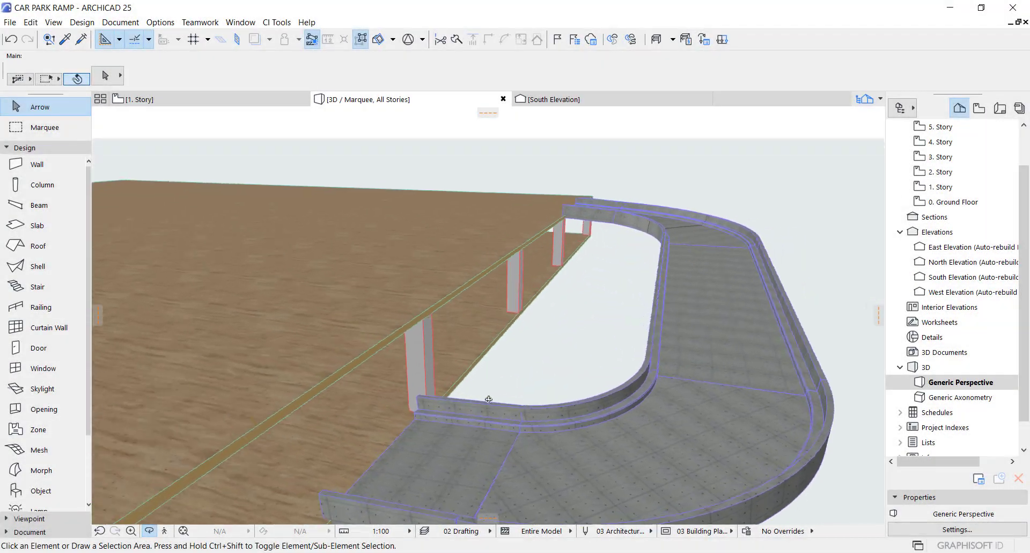
pyautogui.moveTo(489, 399); pyautogui.dragTo(512, 381)
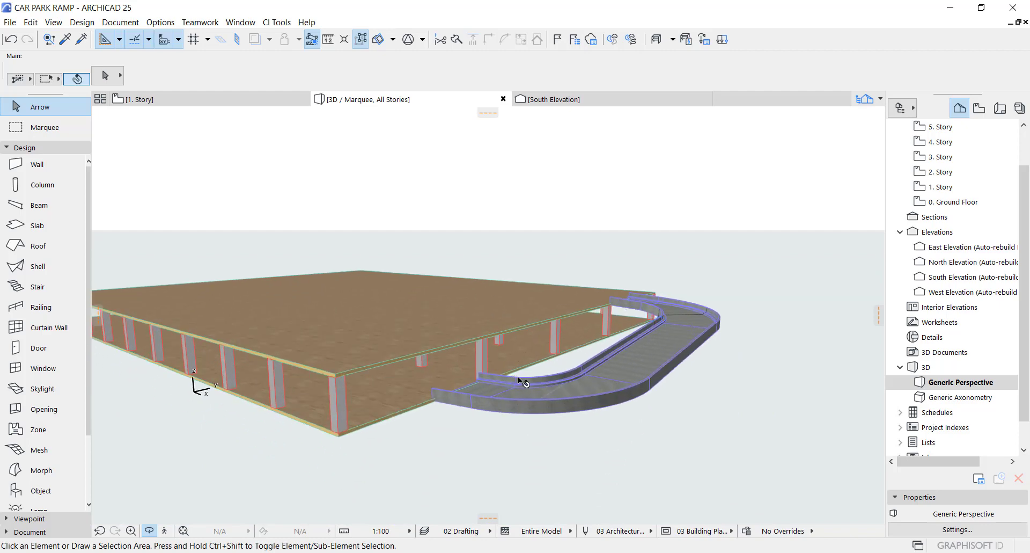
pyautogui.press('F2')
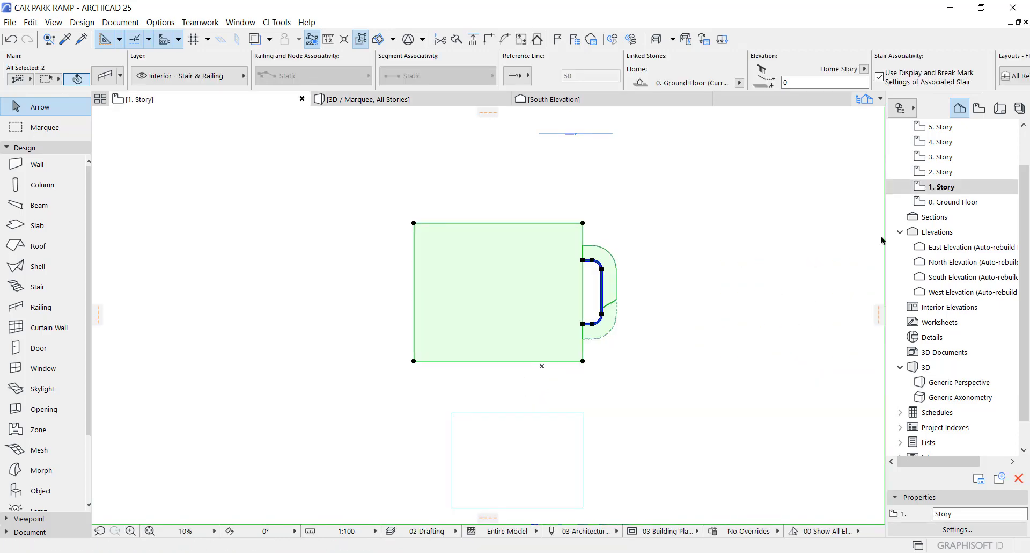
pyautogui.doubleClick(933, 201)
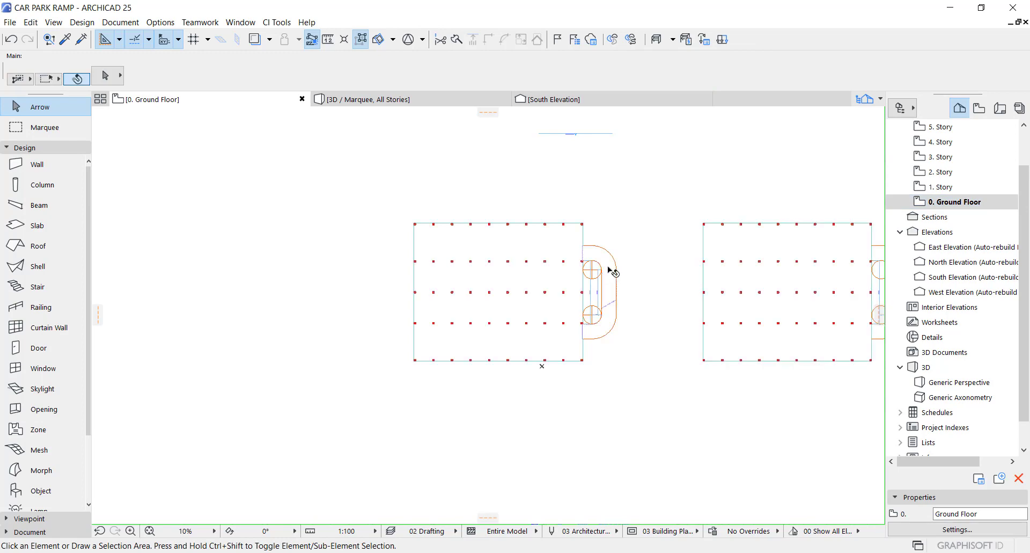
pyautogui.scroll(5, 611, 271)
pyautogui.click(581, 254)
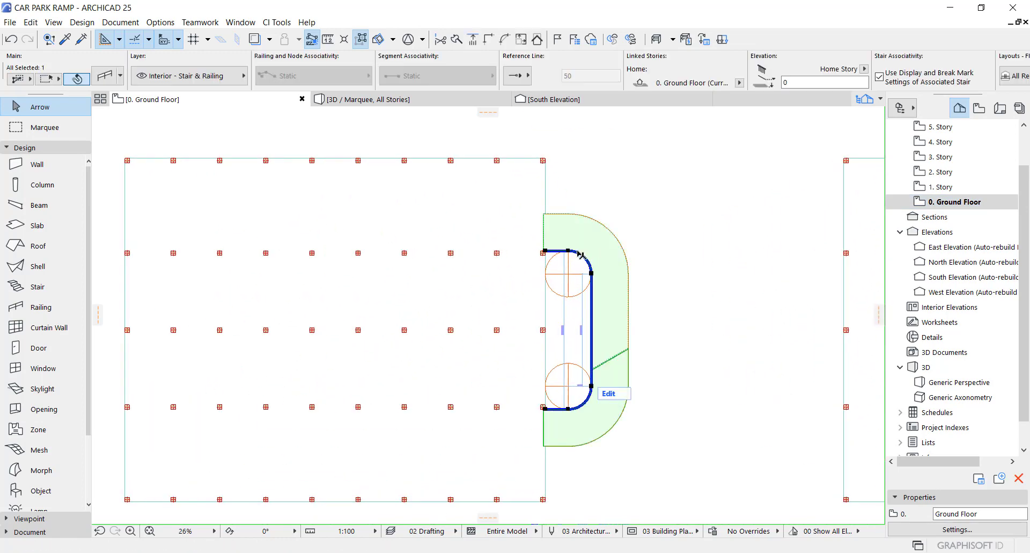
pyautogui.scroll(-3, 581, 255)
pyautogui.hotkey('ctrl', 'alt', 'm')
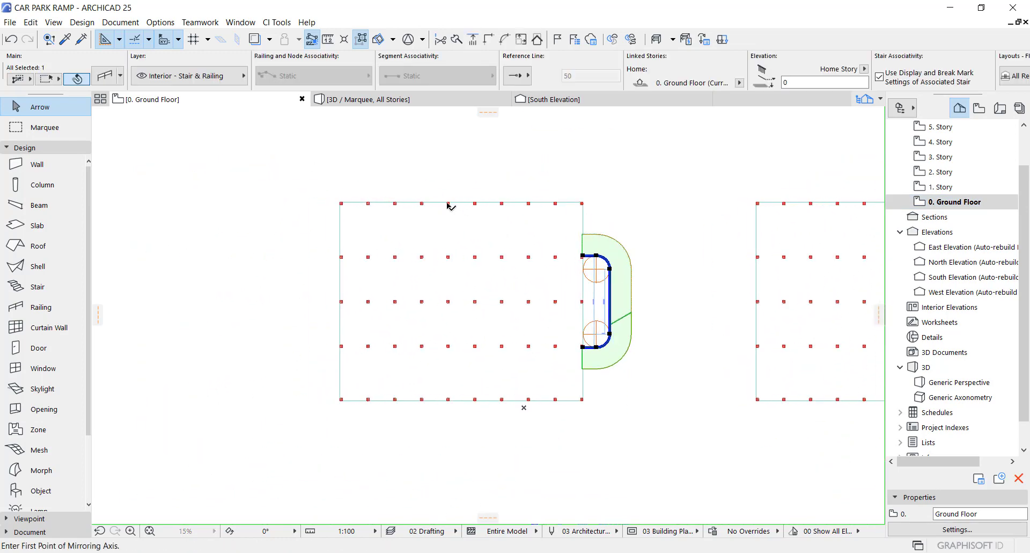
pyautogui.click(461, 203)
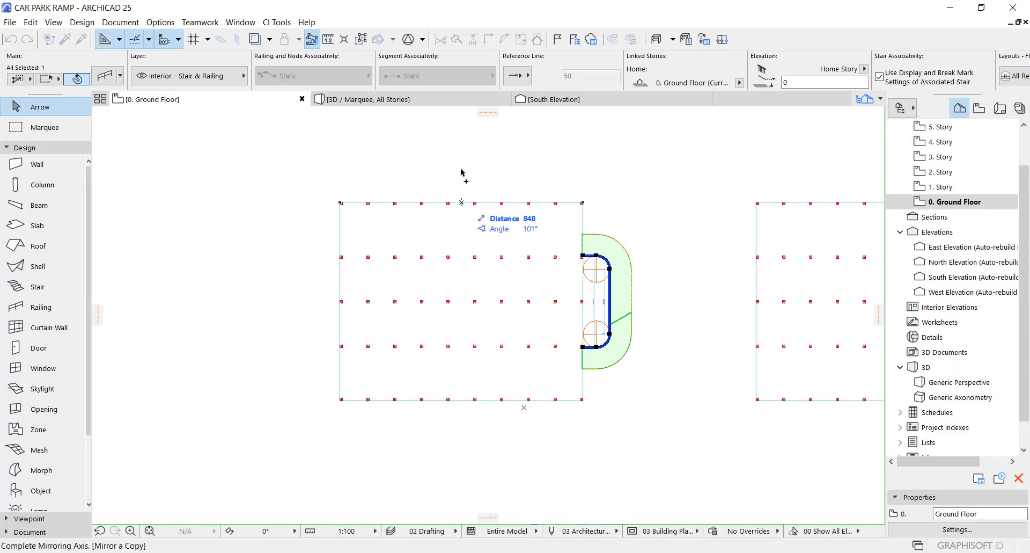
pyautogui.click(462, 168)
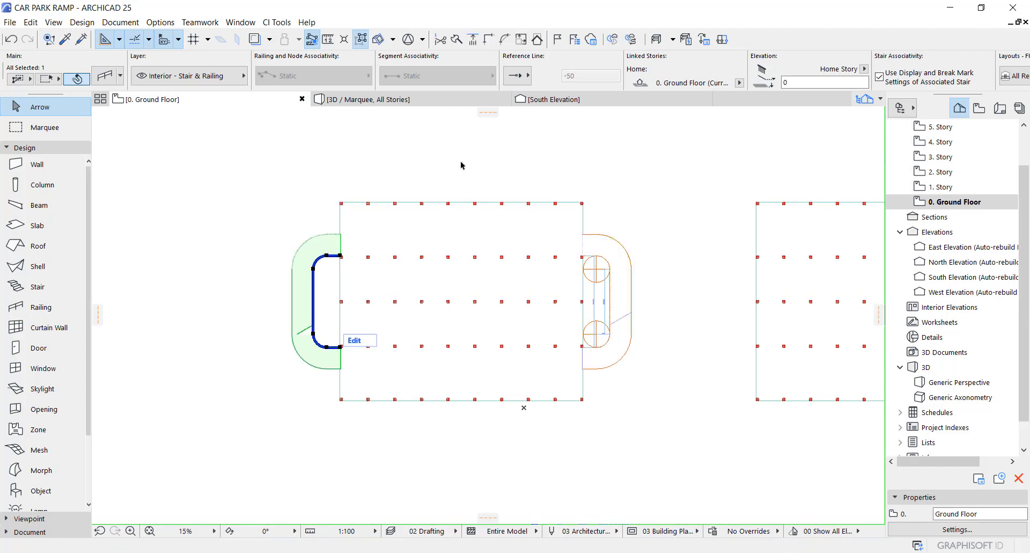
pyautogui.press('Escape')
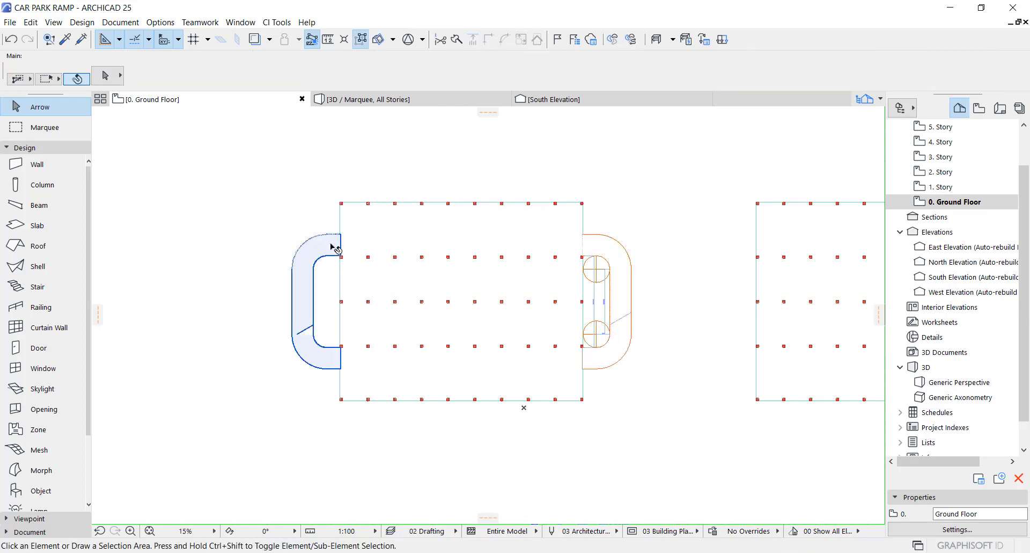
# - Select both ramps and the car park slab between them on the ground floor plan
pyautogui.click(332, 245)
pyautogui.keyDown('shift'); pyautogui.click(599, 242); pyautogui.keyUp('shift')
pyautogui.keyDown('shift'); pyautogui.click(545, 232); pyautogui.keyUp('shift')
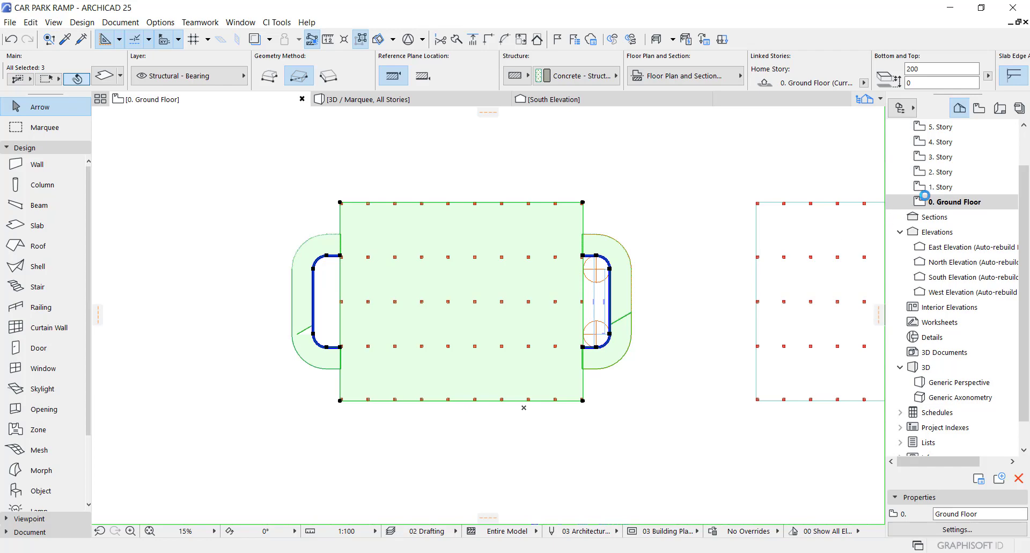
# - On the 1. Story plan, set both ramps' floor plan display to Home & One Story Up, and deselect them
pyautogui.doubleClick(940, 187)
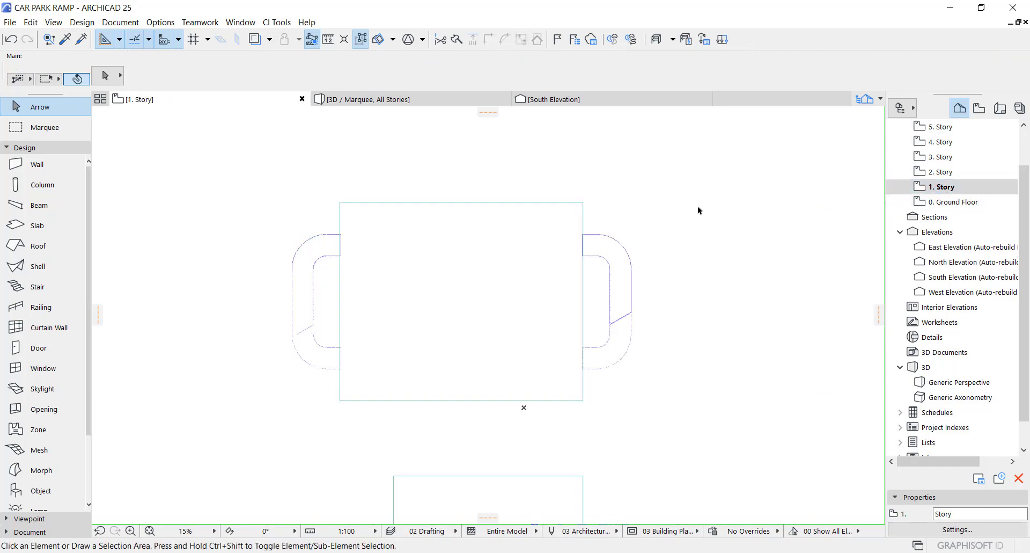
pyautogui.scroll(1, 590, 236)
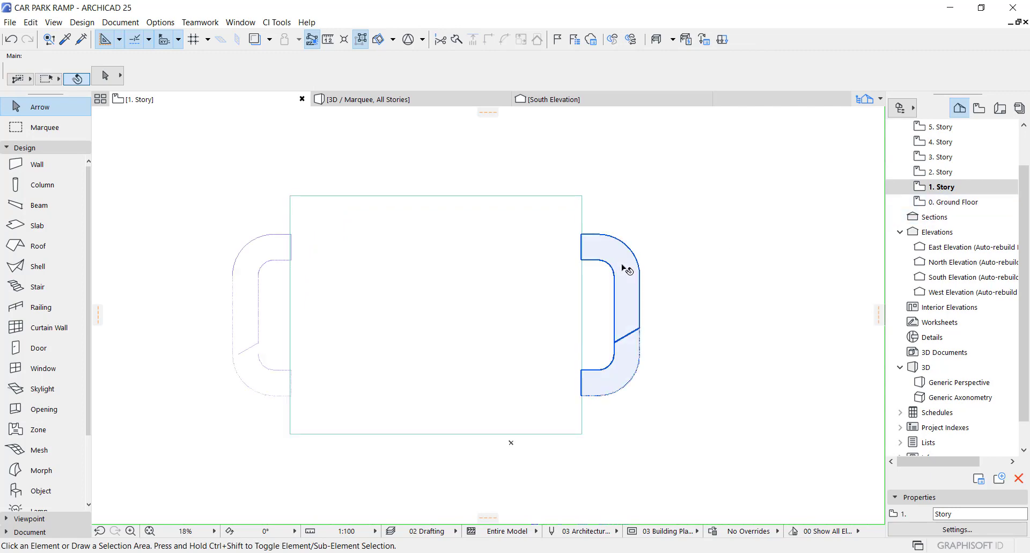
pyautogui.click(614, 268)
pyautogui.keyDown('shift'); pyautogui.click(258, 268); pyautogui.keyUp('shift')
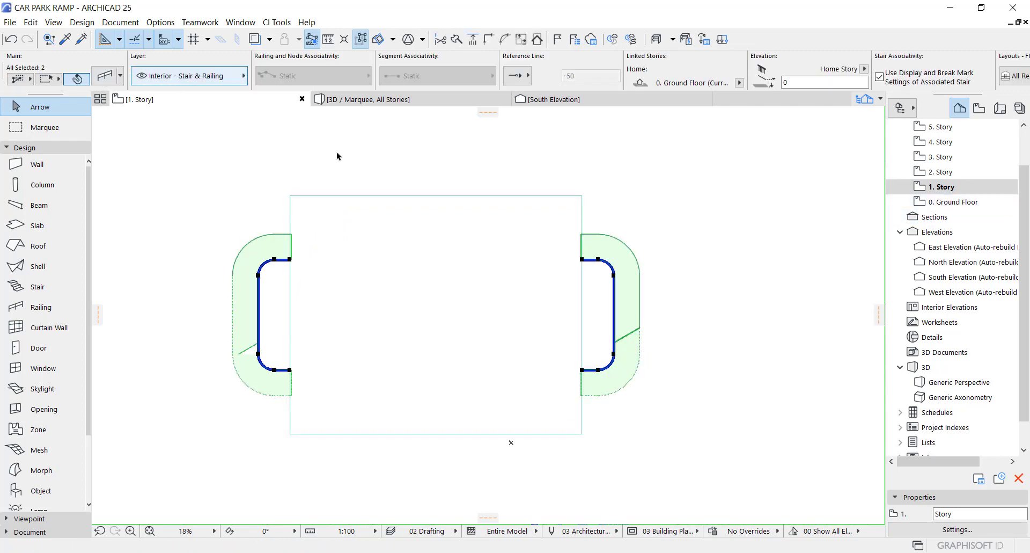
pyautogui.click(1014, 76)
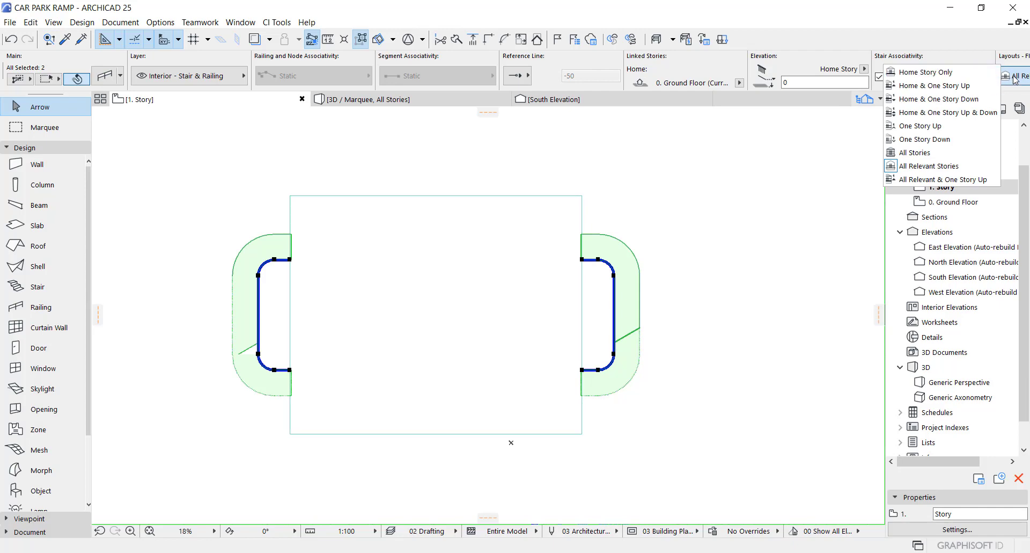
pyautogui.click(919, 88)
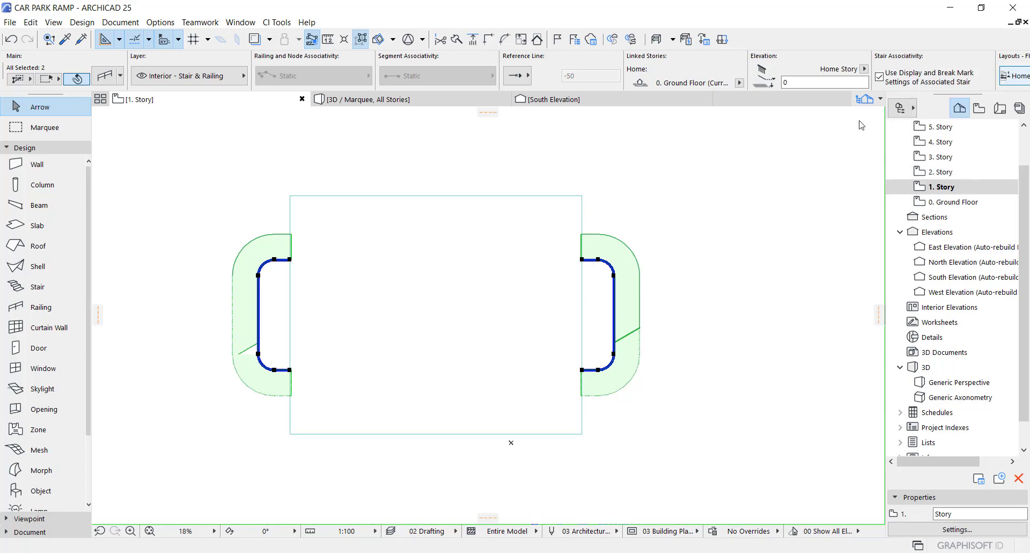
pyautogui.click(703, 220)
pyautogui.click(620, 273)
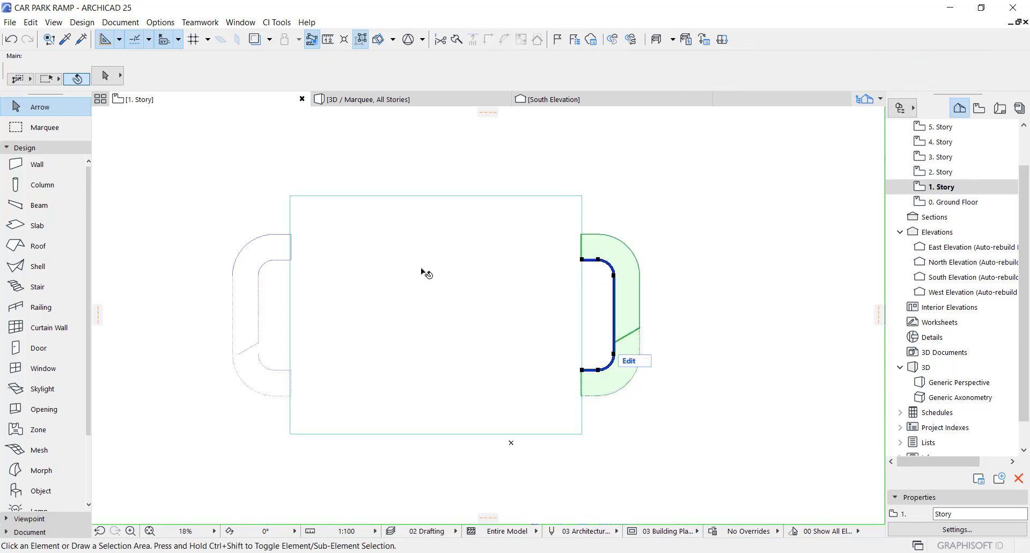
pyautogui.click(810, 242)
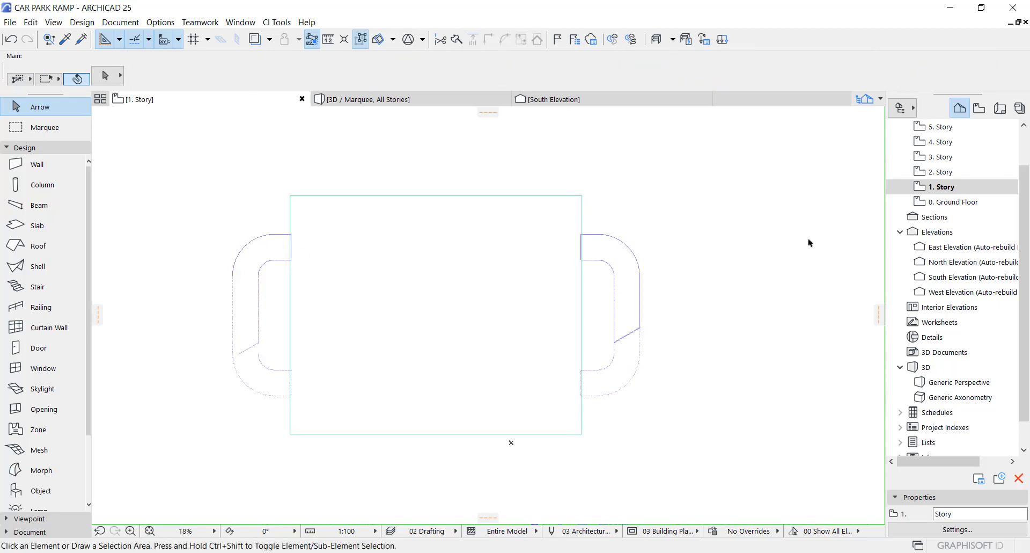
pyautogui.click(944, 172)
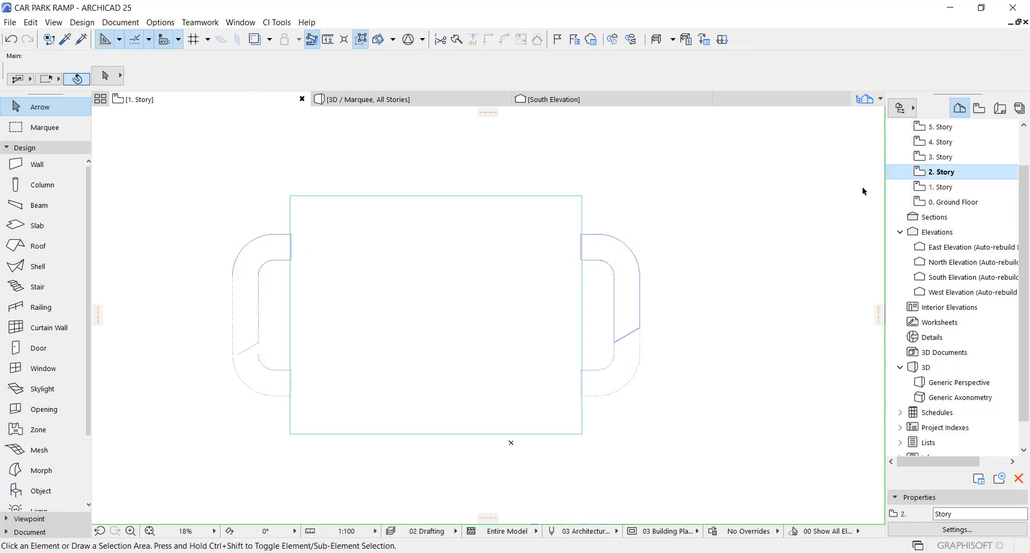
pyautogui.click(942, 187)
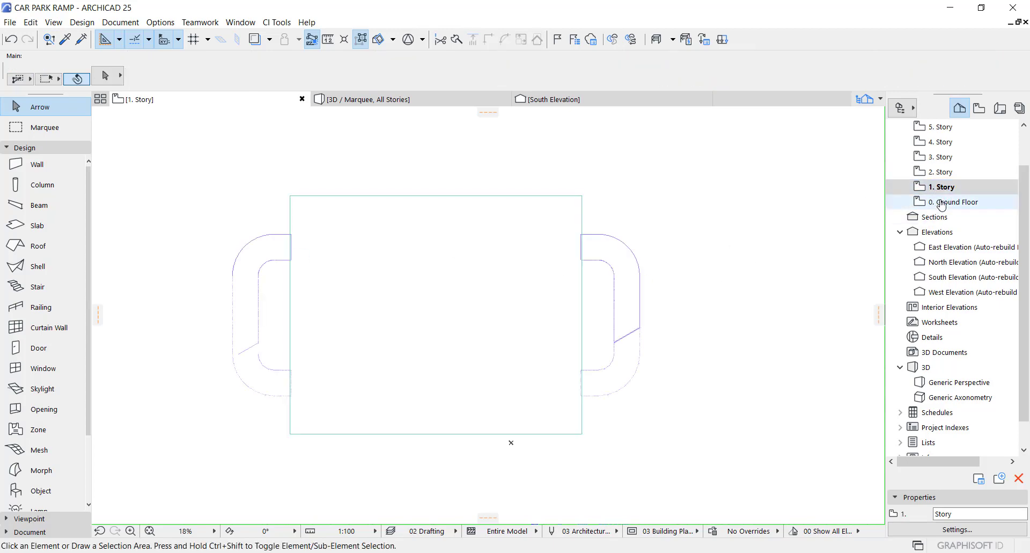
# - On the 1. Story plan, select both ramps and the car park slab between them, and copy them
pyautogui.click(940, 203)
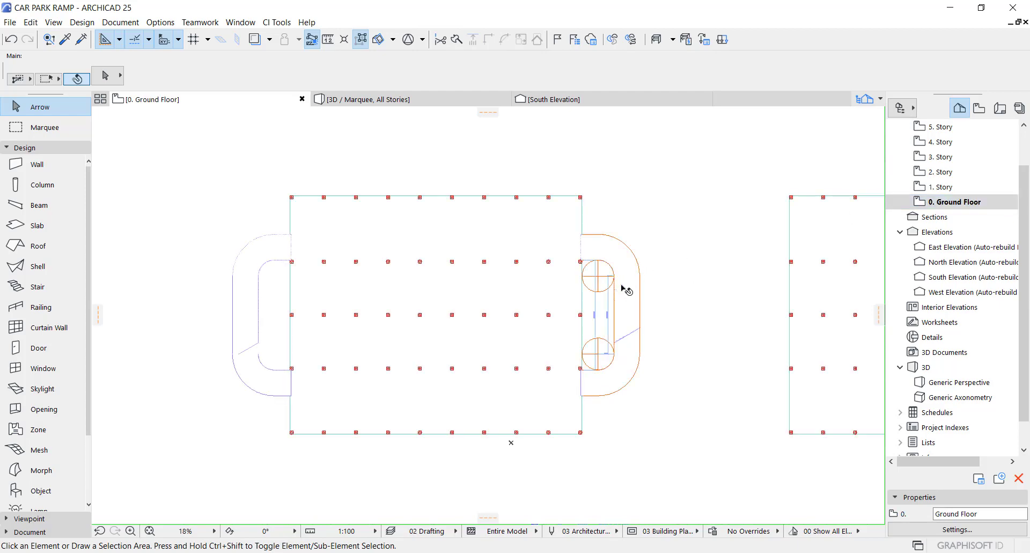
pyautogui.click(943, 187)
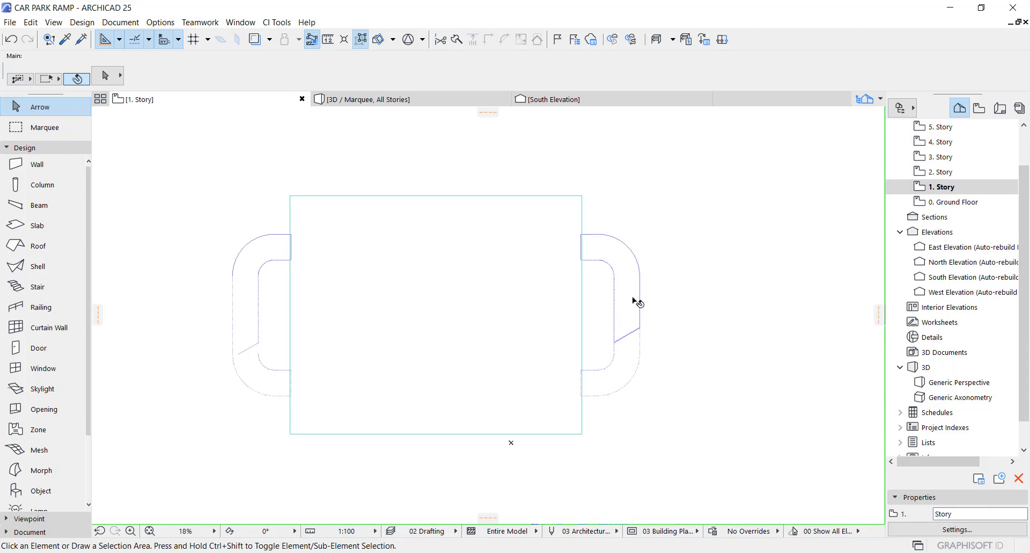
pyautogui.click(612, 296)
pyautogui.keyDown('shift'); pyautogui.click(302, 262); pyautogui.keyUp('shift')
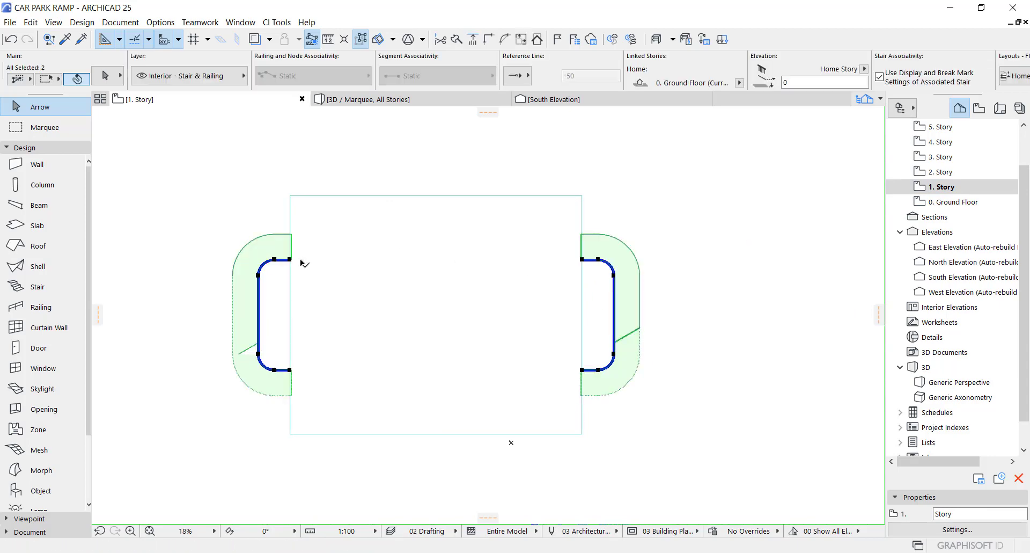
pyautogui.keyDown('shift'); pyautogui.click(397, 256); pyautogui.keyUp('shift')
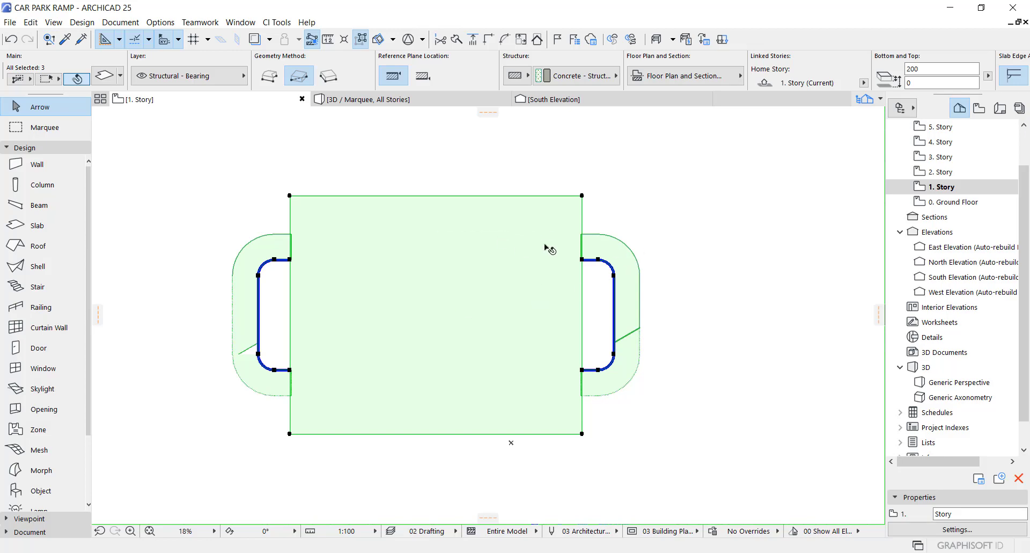
pyautogui.hotkey('ctrl', 'c')
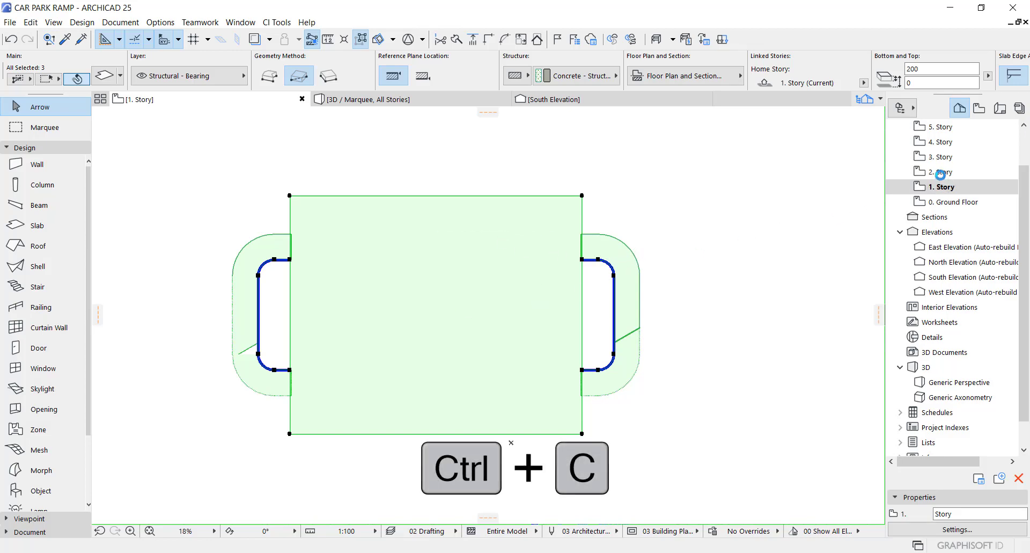
# - Paste the copied slab and ramps onto the 2., 3., 4. and 5. Story plans, and check the stacked stories in 3D
pyautogui.click(940, 172)
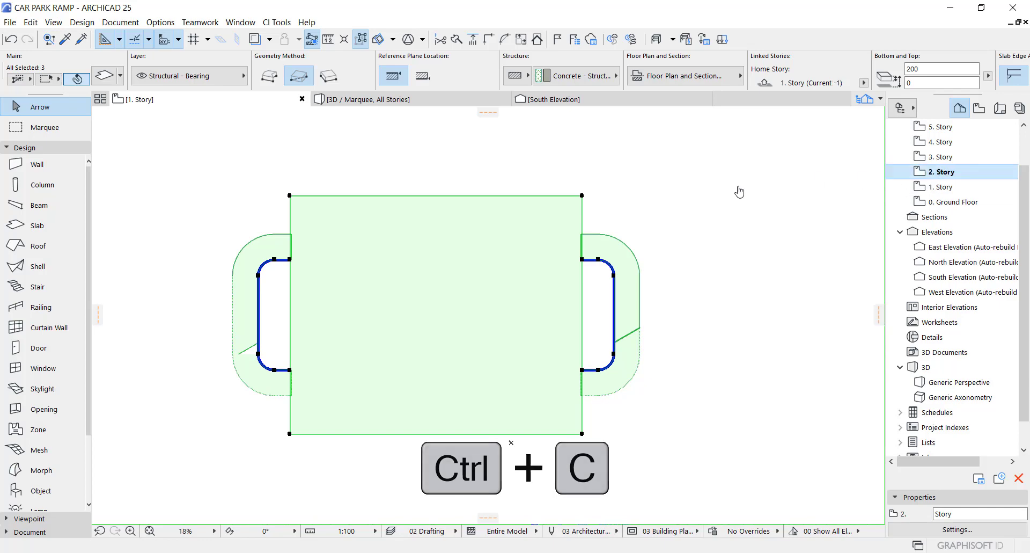
pyautogui.hotkey('ctrl', 'v')
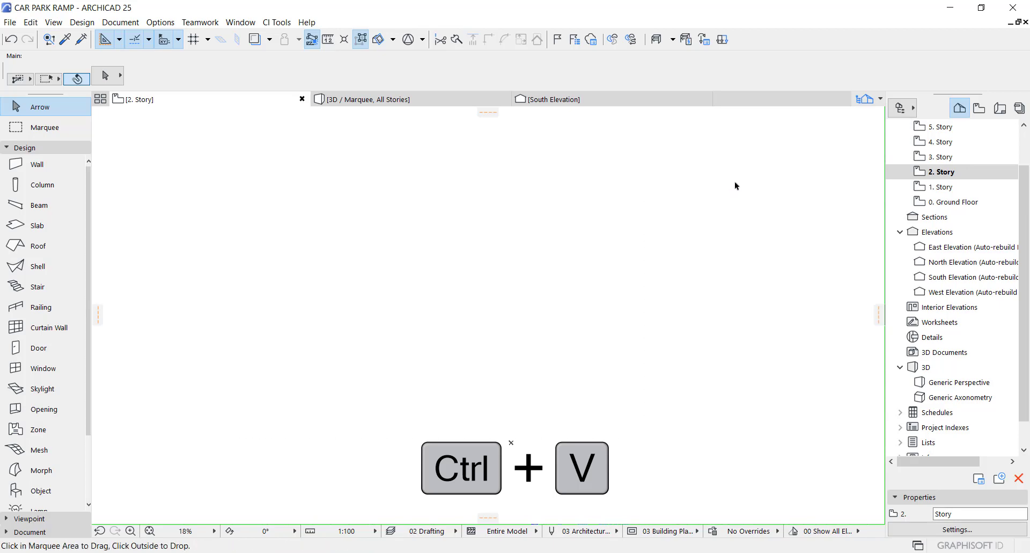
pyautogui.click(938, 159)
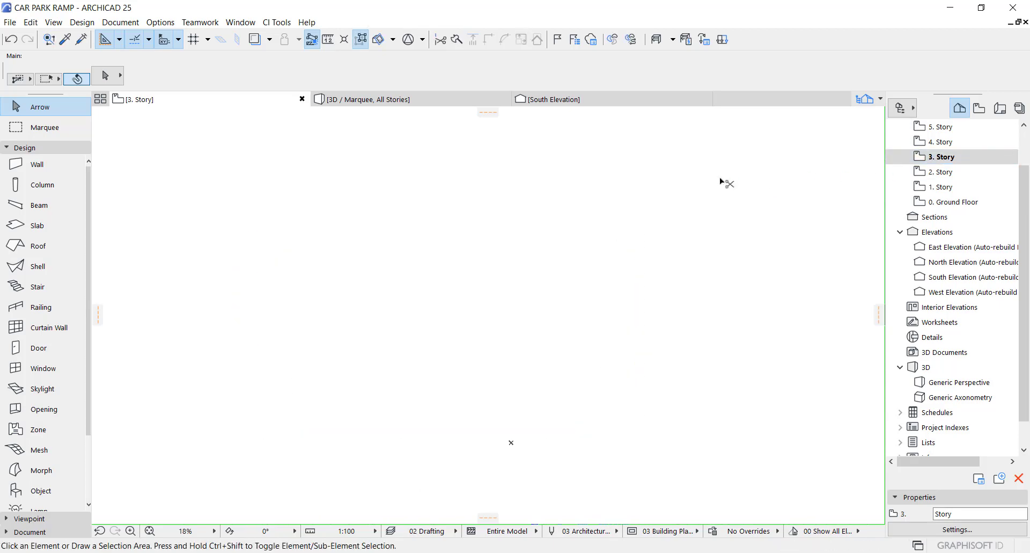
pyautogui.hotkey('ctrl', 'v')
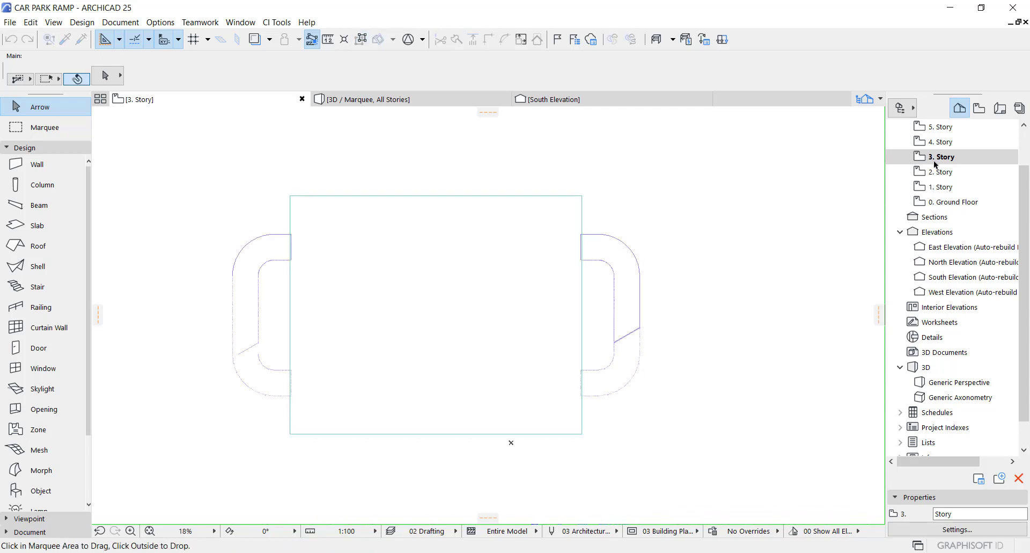
pyautogui.click(933, 143)
pyautogui.hotkey('ctrl', 'v')
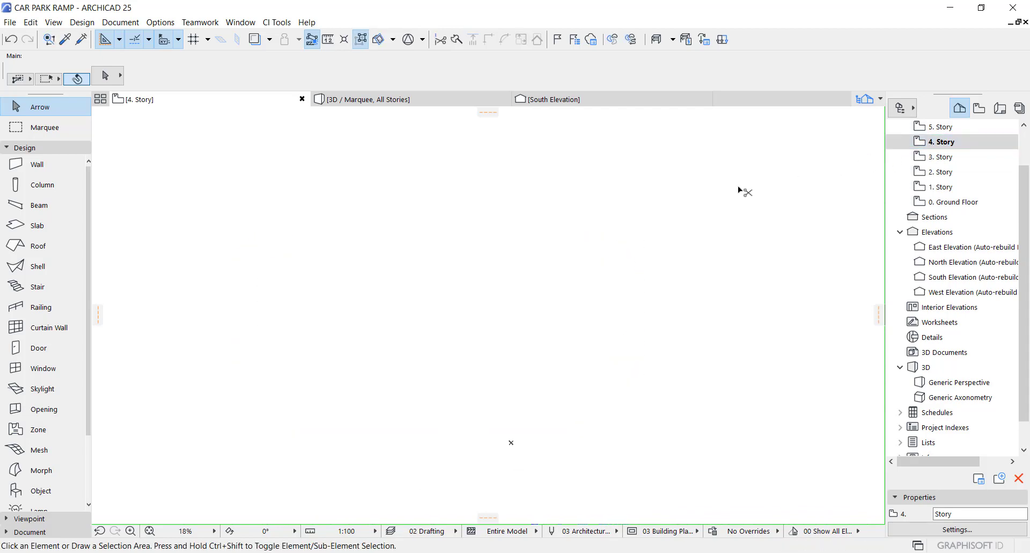
pyautogui.click(942, 127)
pyautogui.hotkey('ctrl', 'v')
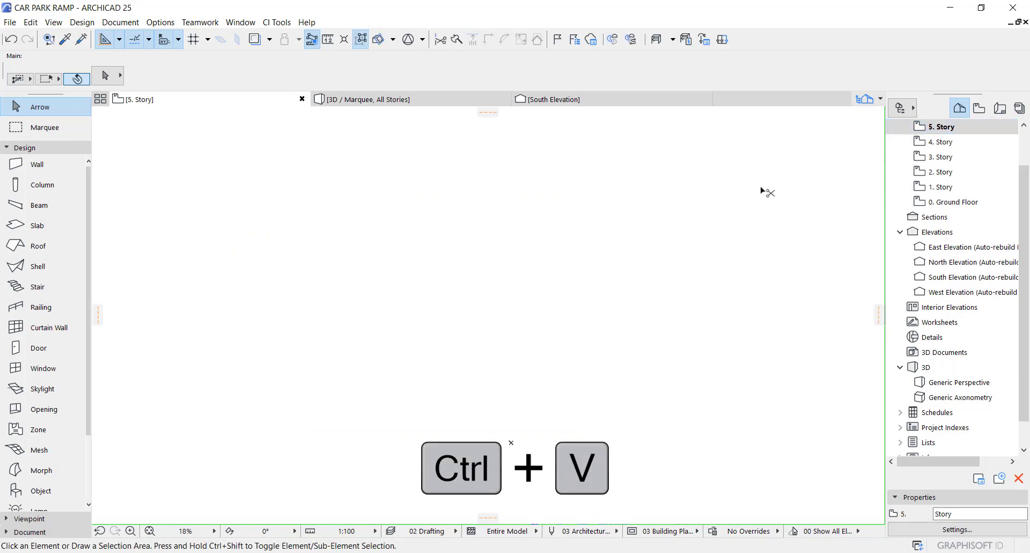
pyautogui.hotkey('ctrl', 'v')
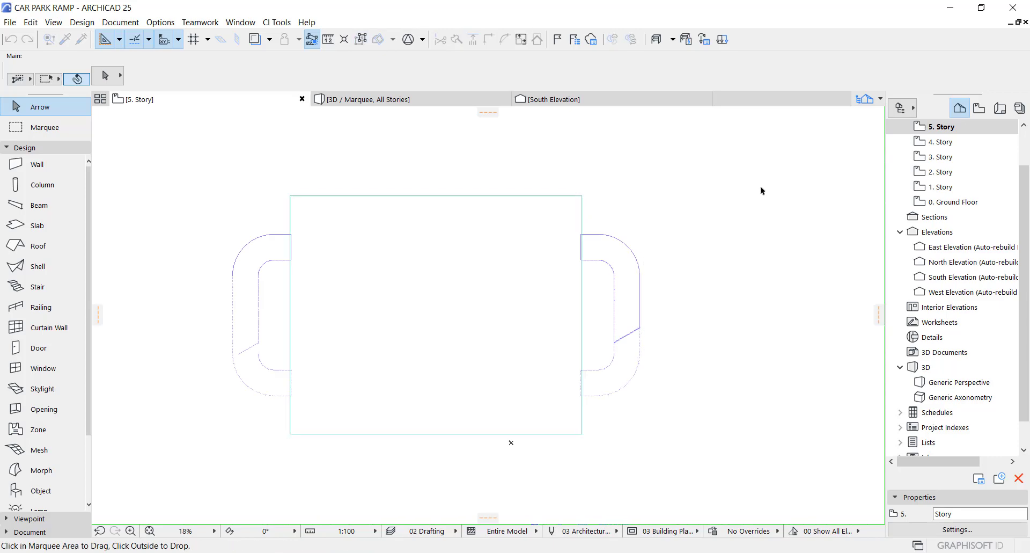
pyautogui.press('F3')
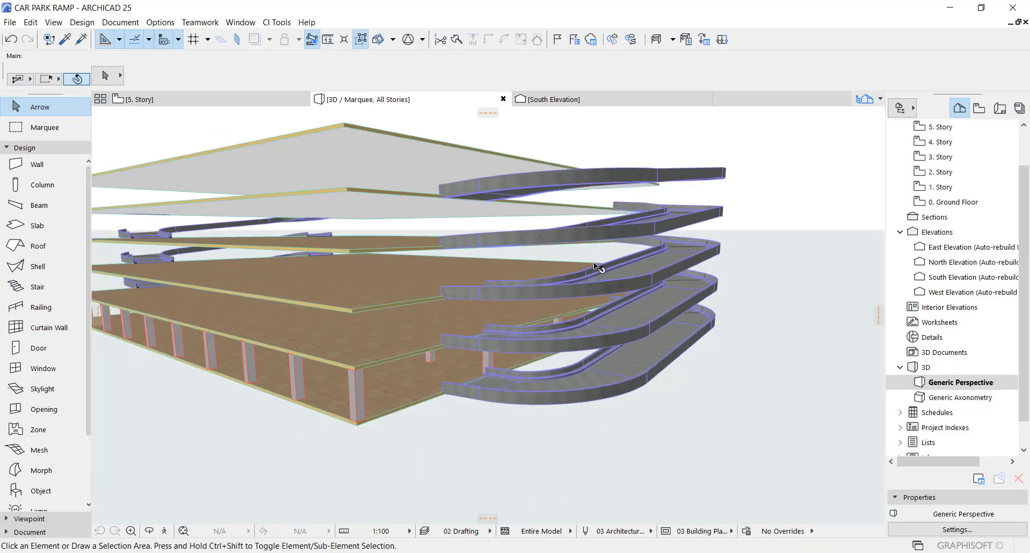
pyautogui.scroll(-5, 597, 267)
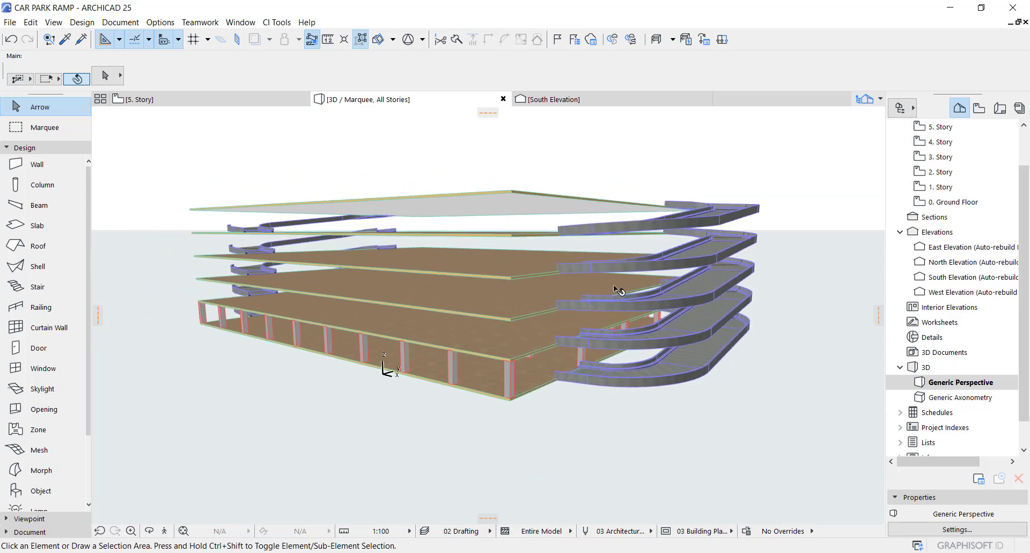
pyautogui.keyDown('shift'); pyautogui.moveTo(619, 290); pyautogui.dragTo(506, 262, button='middle'); pyautogui.keyUp('shift')
# - On the 0. Ground Floor plan, place a marquee around the car park slab with the ramps and select all columns inside it
pyautogui.press('F2')
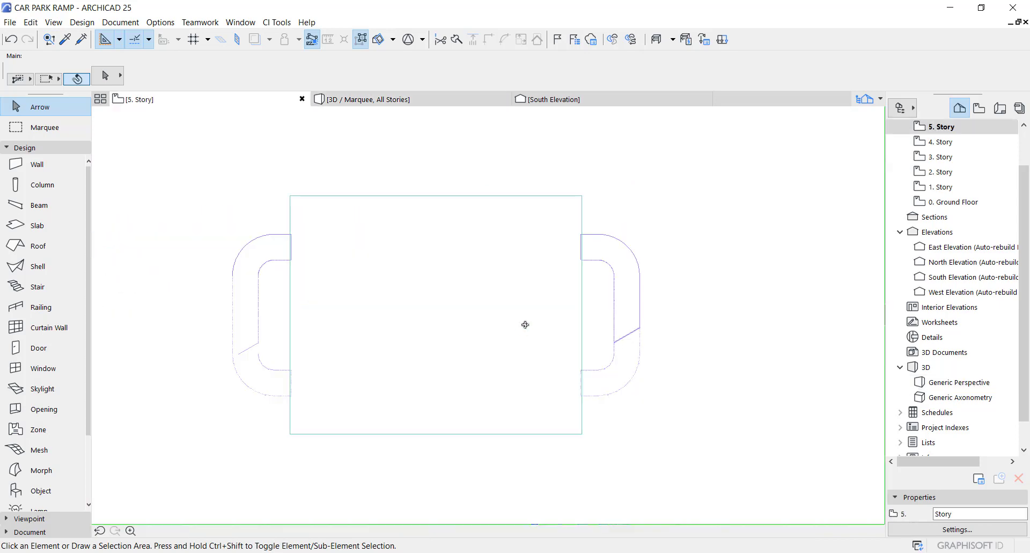
pyautogui.doubleClick(953, 204)
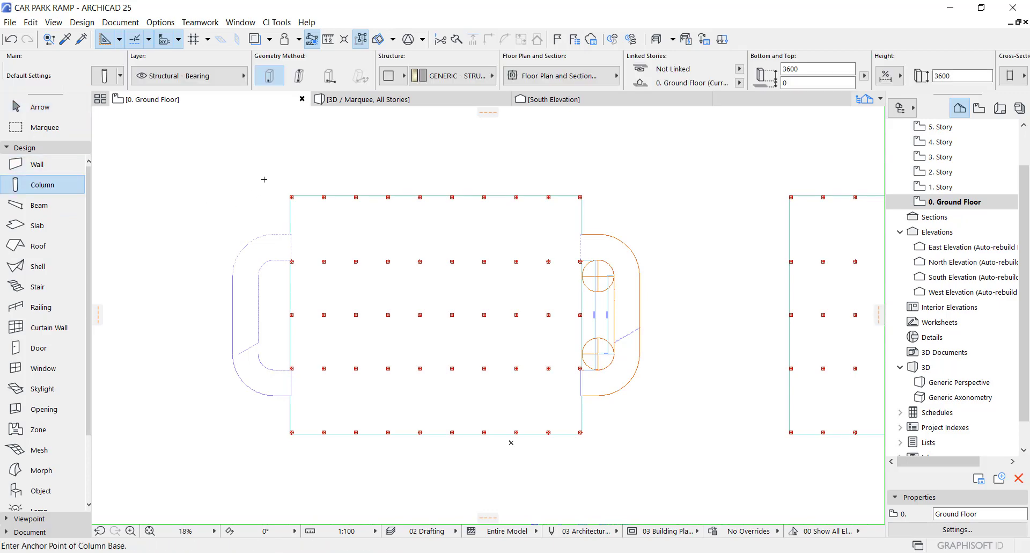
pyautogui.press('Escape')
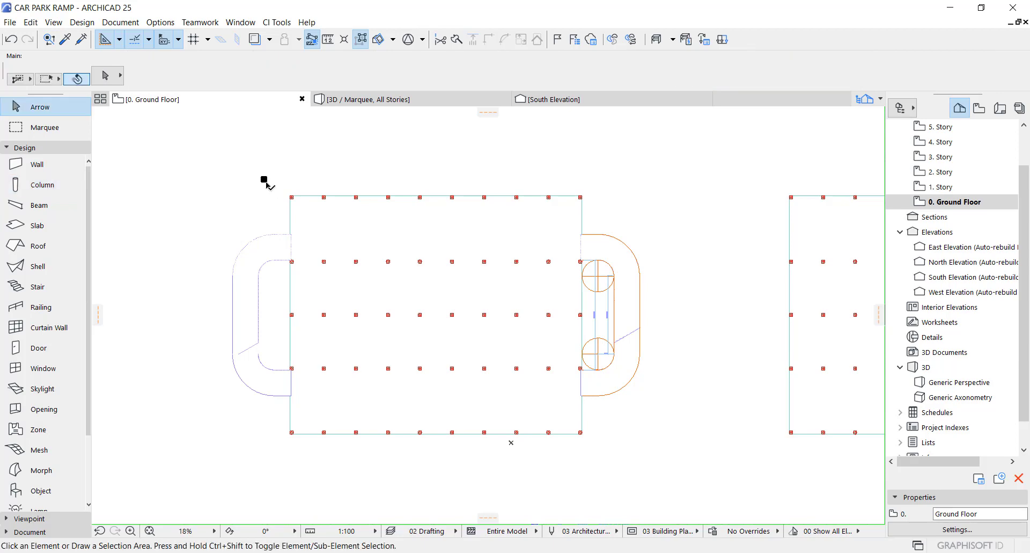
pyautogui.press('m')
pyautogui.click(256, 166)
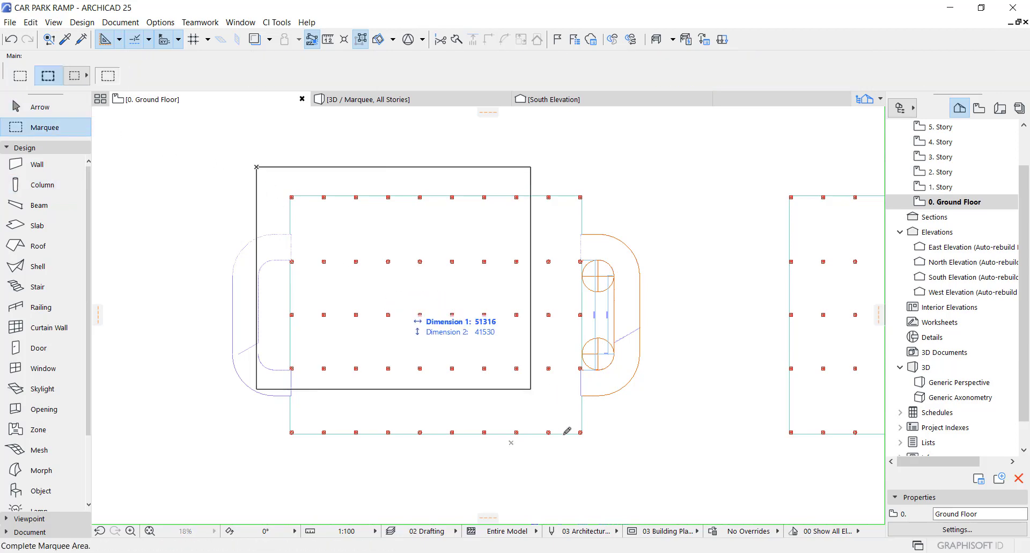
pyautogui.click(600, 469)
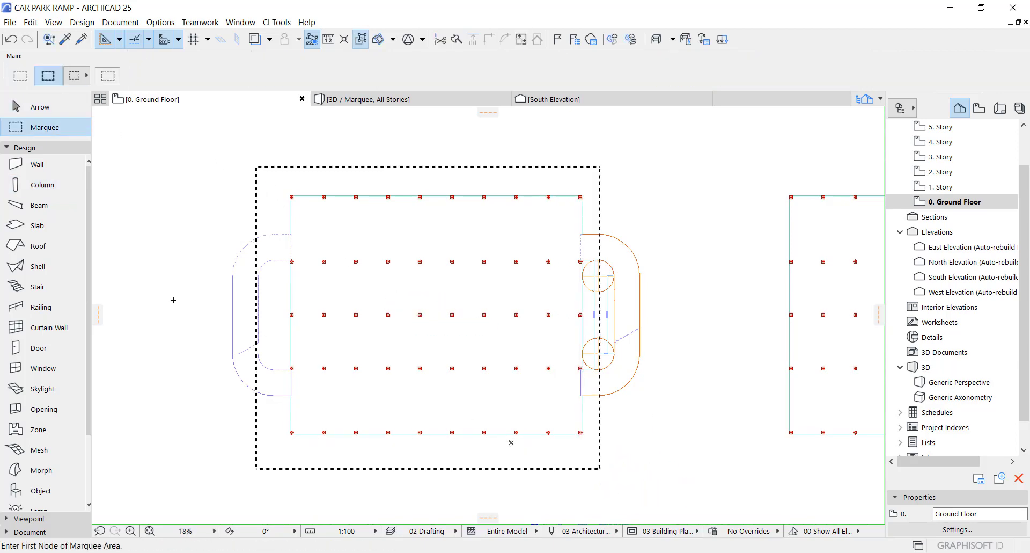
pyautogui.doubleClick(52, 186)
pyautogui.hotkey('ctrl', 'a')
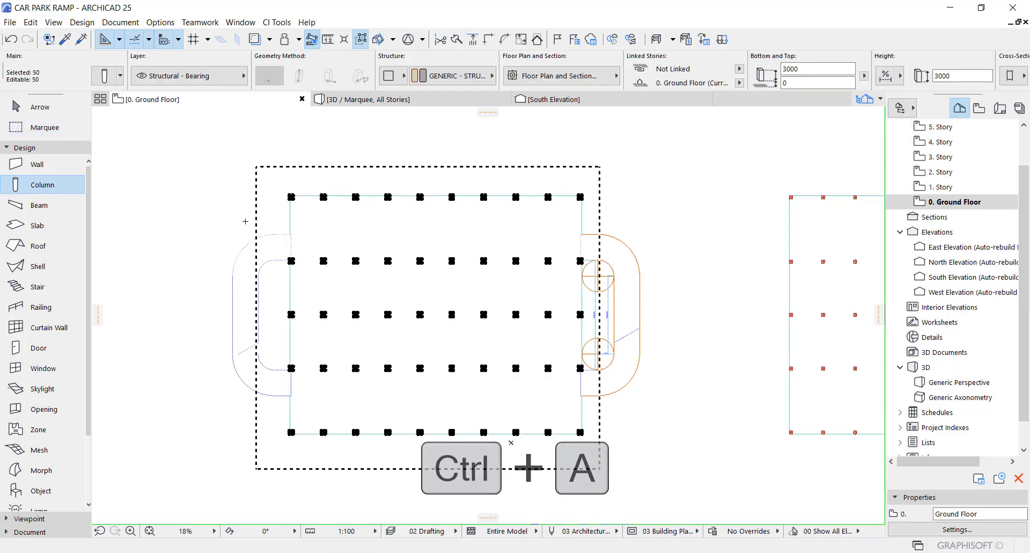
# - Group the car park's ground floor columns, clear the marquee, and turn off Suspend Groups so they select as one group
pyautogui.press('Escape')
pyautogui.press('Escape')
pyautogui.press('Escape')
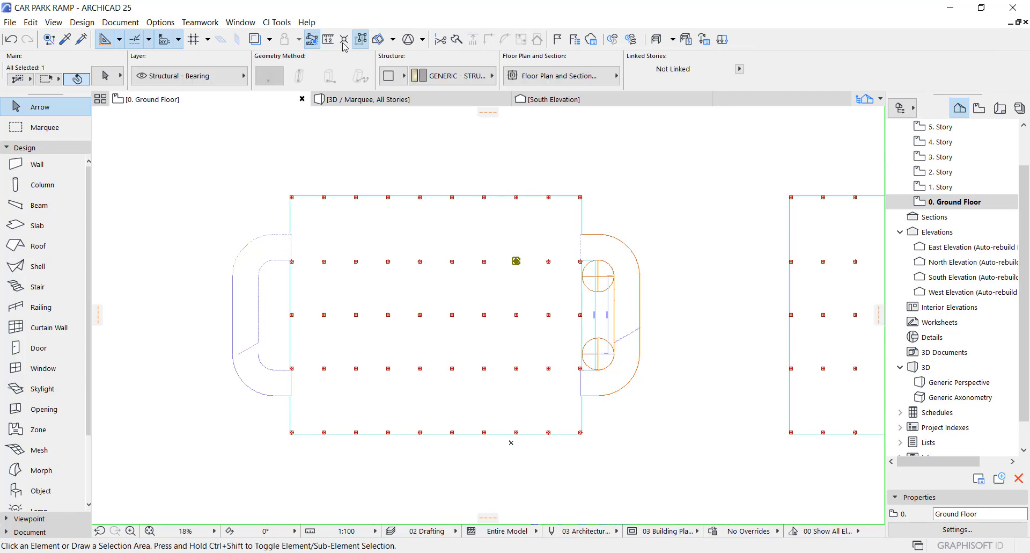
pyautogui.click(360, 40)
pyautogui.hotkey('ctrl', 'g')
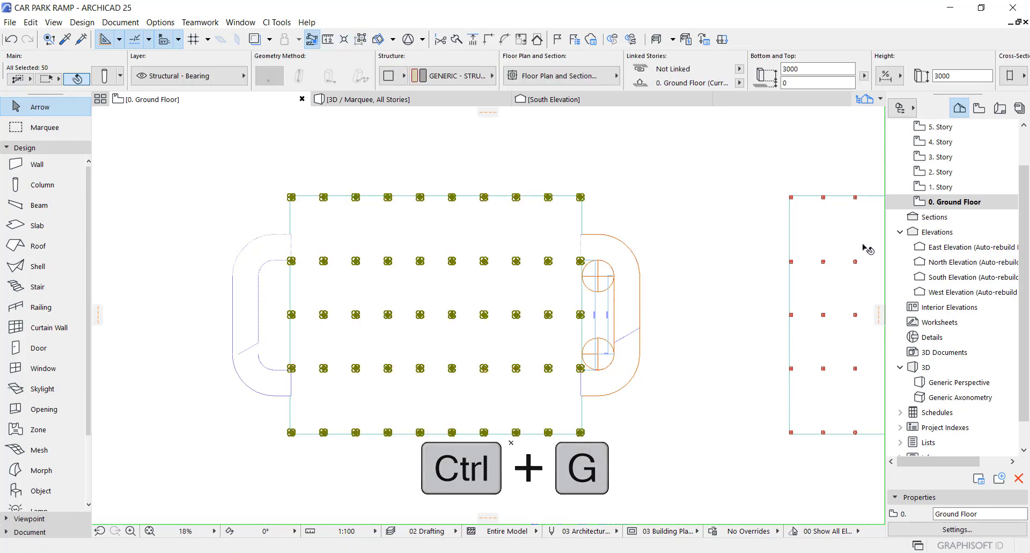
# - Copy the grouped columns to the same position on the 1., 2. and 3. Story plans, and open the 4. Story plan
pyautogui.click(950, 188)
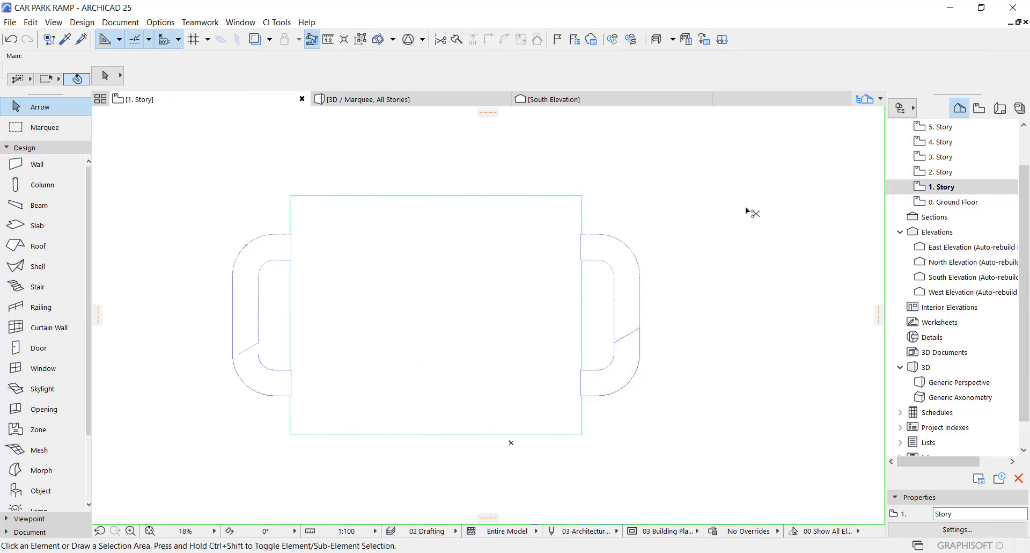
pyautogui.hotkey('ctrl', 'v')
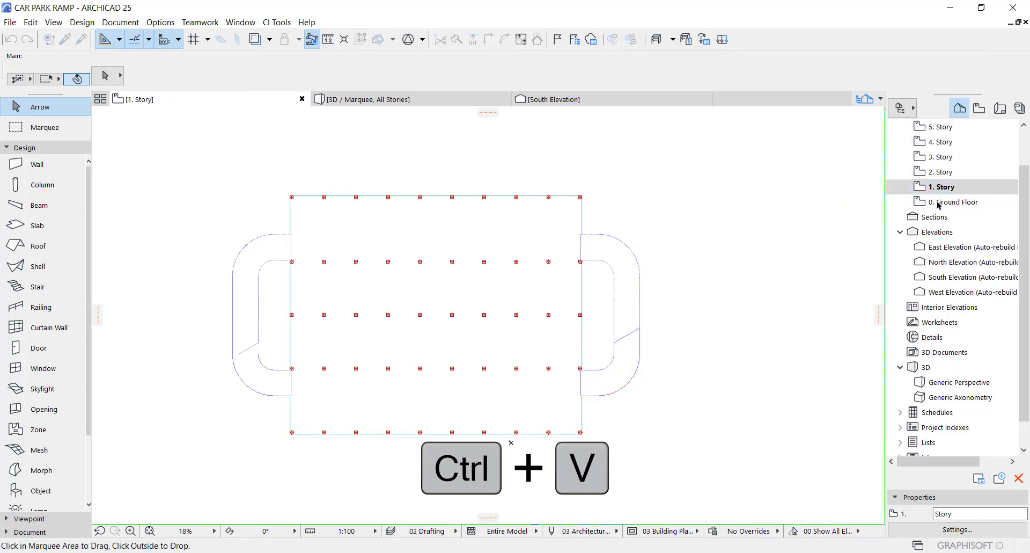
pyautogui.click(948, 173)
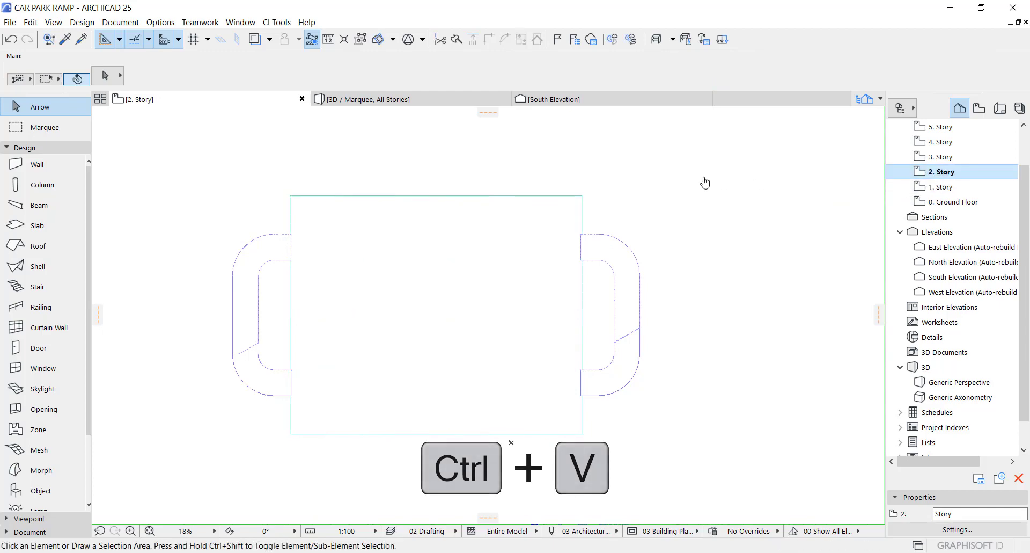
pyautogui.hotkey('ctrl', 'v')
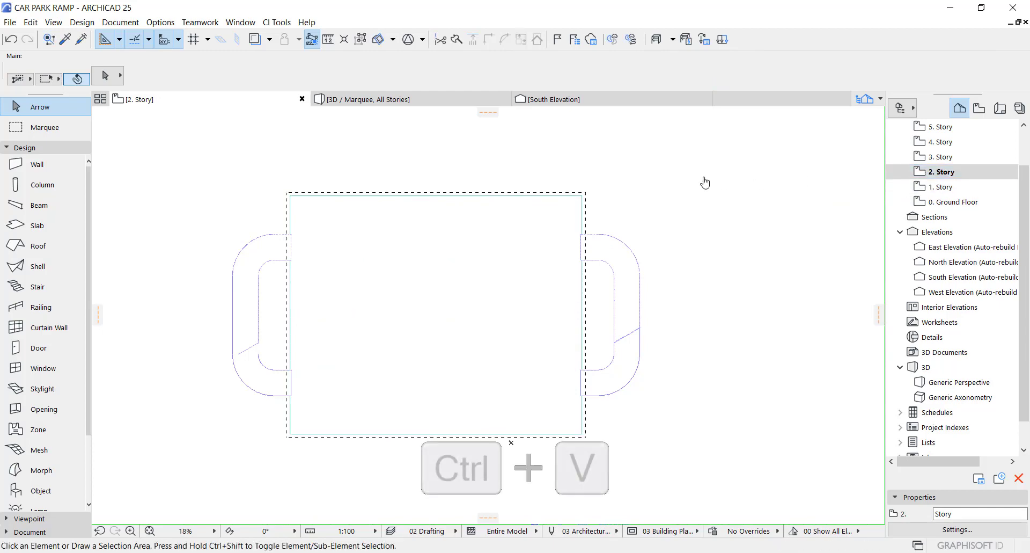
pyautogui.click(947, 160)
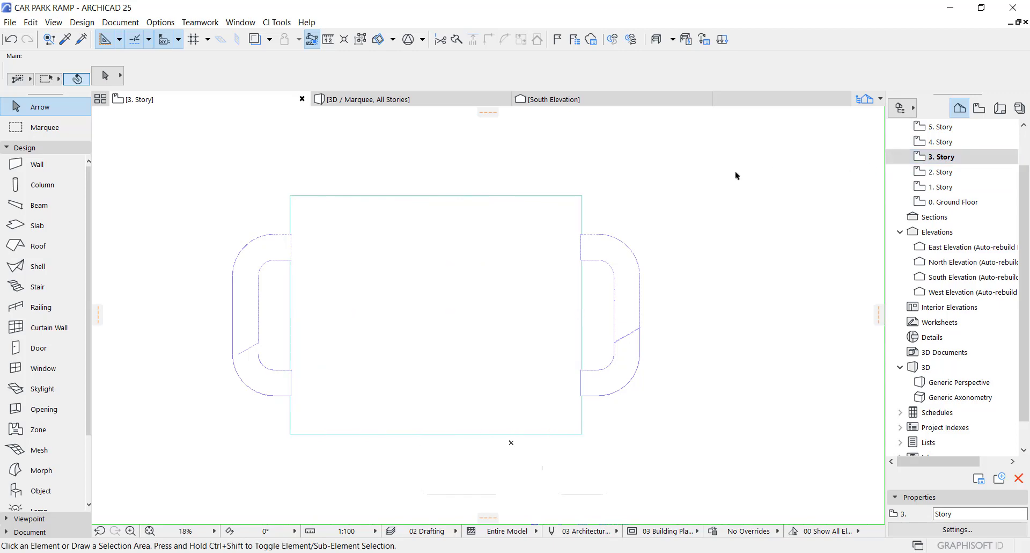
pyautogui.hotkey('ctrl', 'v')
pyautogui.click(942, 143)
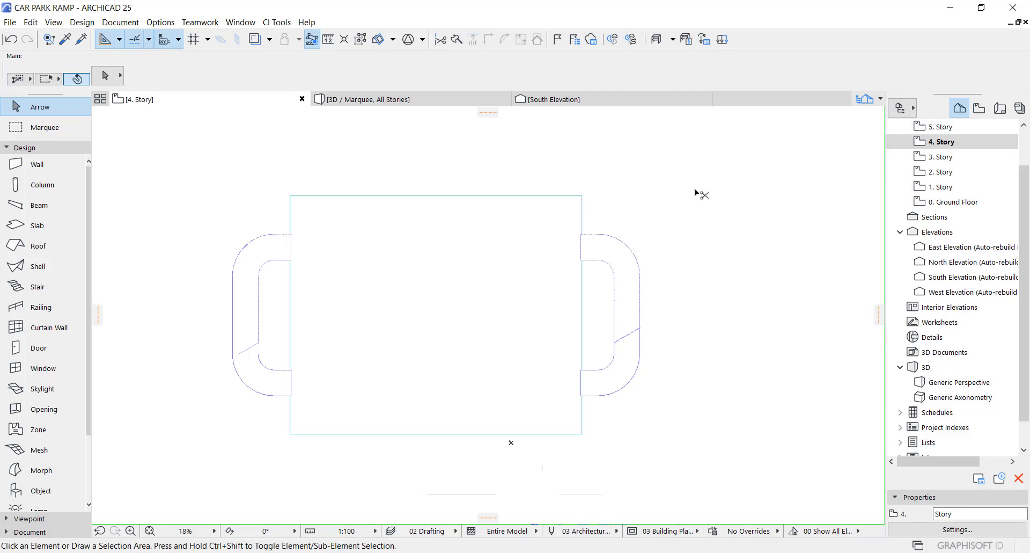
# - Paste the copied column grid onto the 4. Story plan and check the building in 3D
pyautogui.hotkey('ctrl', 'v')
pyautogui.press('F3')
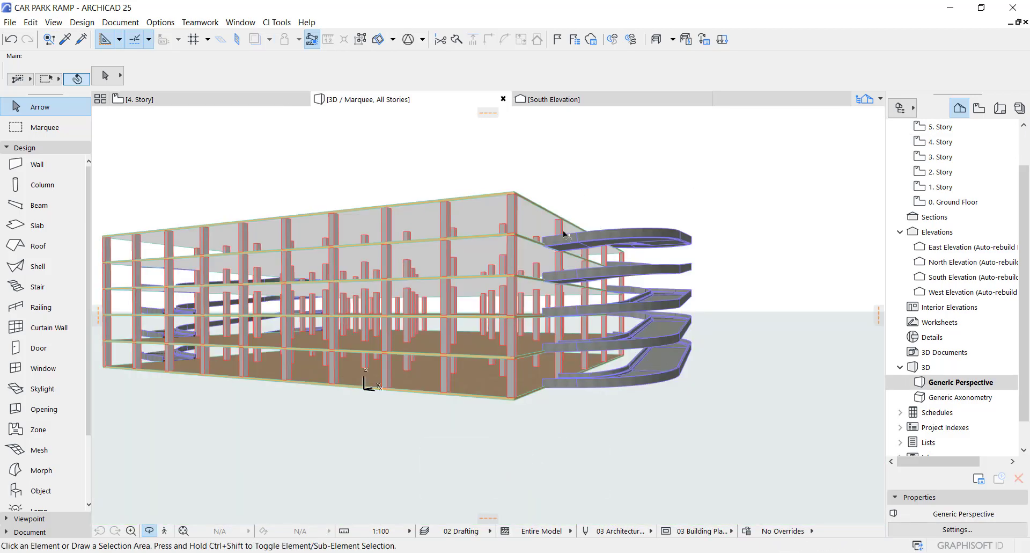
pyautogui.keyDown('shift'); pyautogui.moveTo(527, 234); pyautogui.dragTo(451, 329, button='middle'); pyautogui.keyUp('shift')
pyautogui.press('F2')
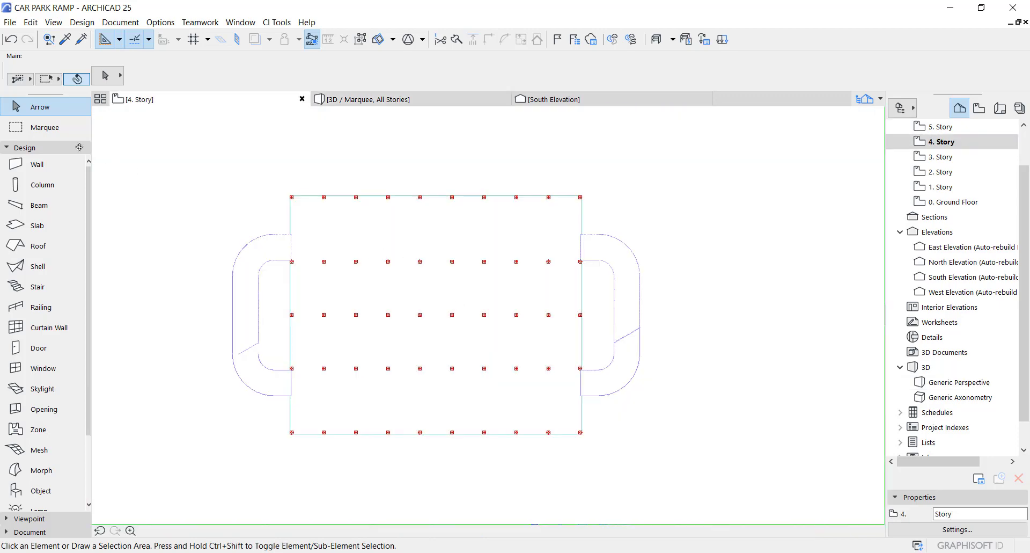
pyautogui.click(57, 129)
pyautogui.scroll(-1, 100, 142)
pyautogui.click(577, 167)
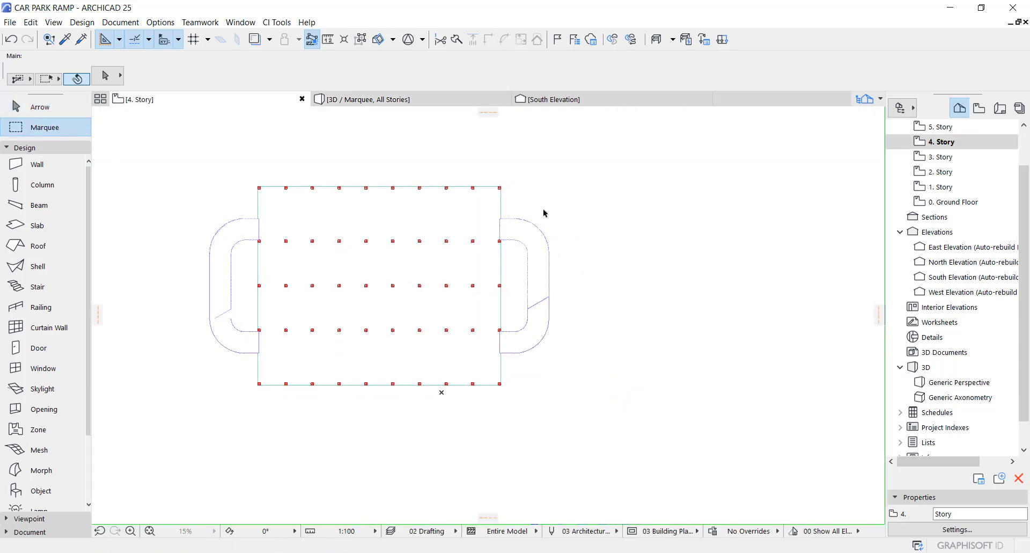
pyautogui.press('Escape')
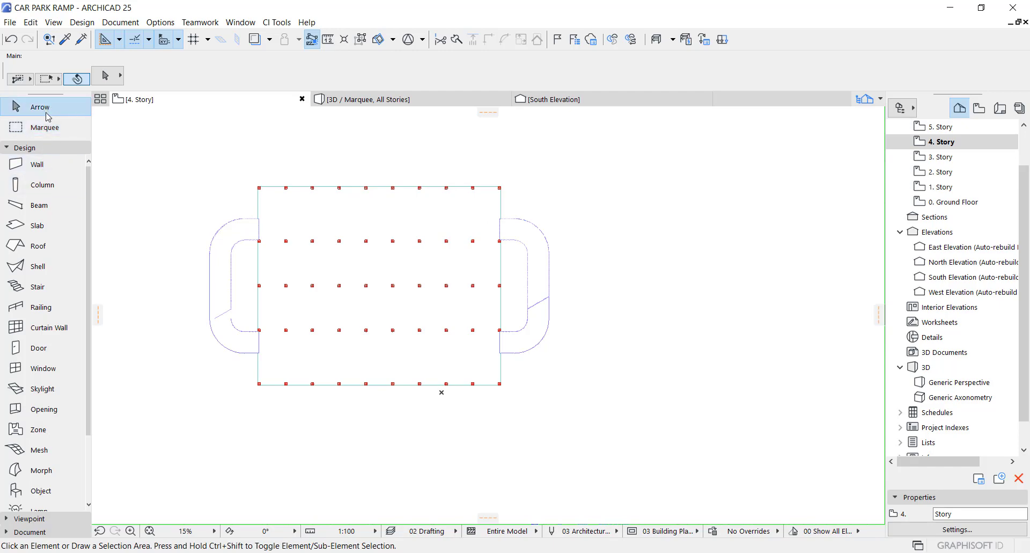
# - Draw a marquee around the whole building and both ramps on 4. Story and show its contents in 3D
pyautogui.click(43, 127)
pyautogui.click(597, 162)
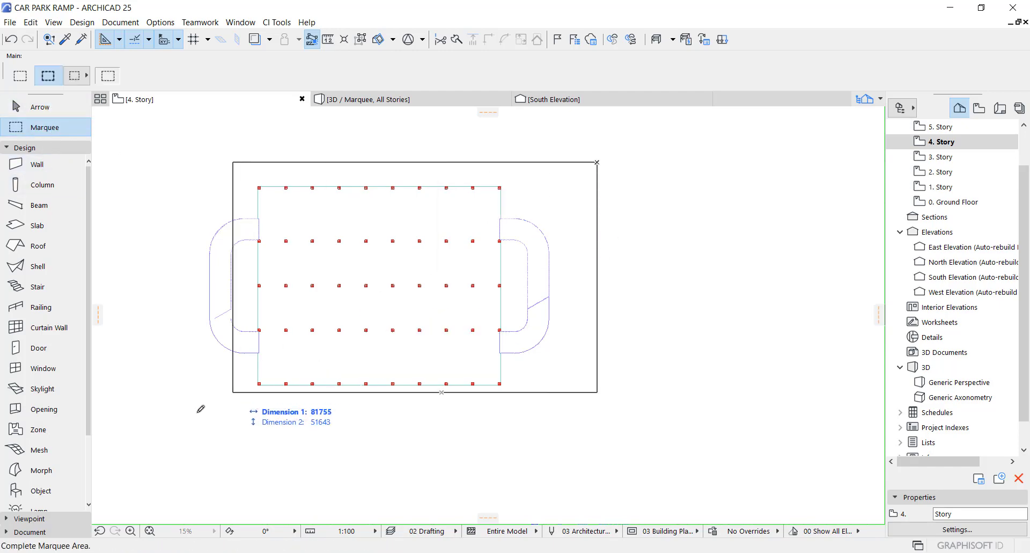
pyautogui.click(178, 429)
pyautogui.press('F5')
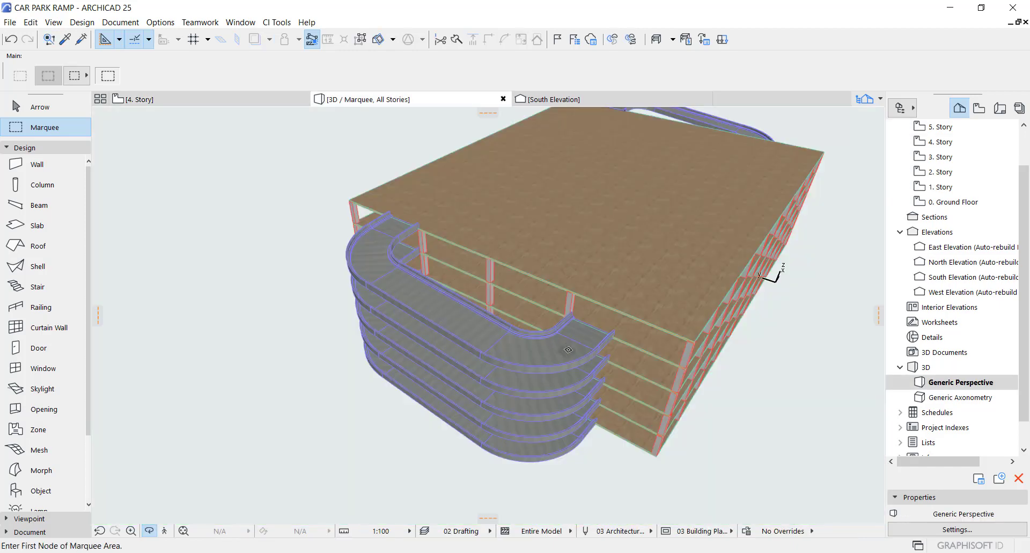
pyautogui.press('Escape')
# - Examine in 3D how the ramps meet the floor slab and columns from inside the car park
pyautogui.keyDown('shift'); pyautogui.moveTo(425, 329); pyautogui.dragTo(539, 167, button='middle'); pyautogui.keyUp('shift')
pyautogui.moveTo(539, 167); pyautogui.dragTo(426, 336, button='middle')
pyautogui.scroll(2, 435, 335)
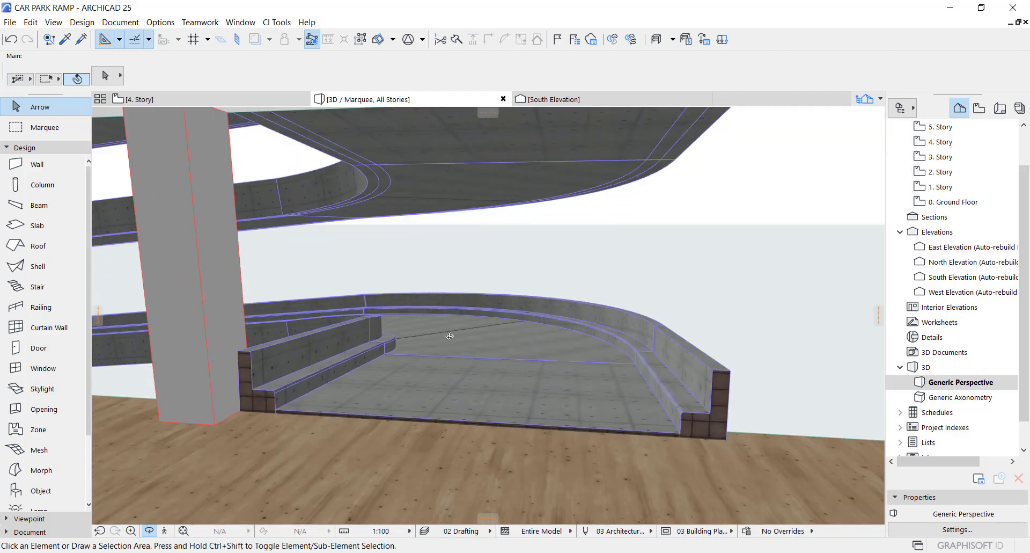
pyautogui.scroll(-5, 325, 292)
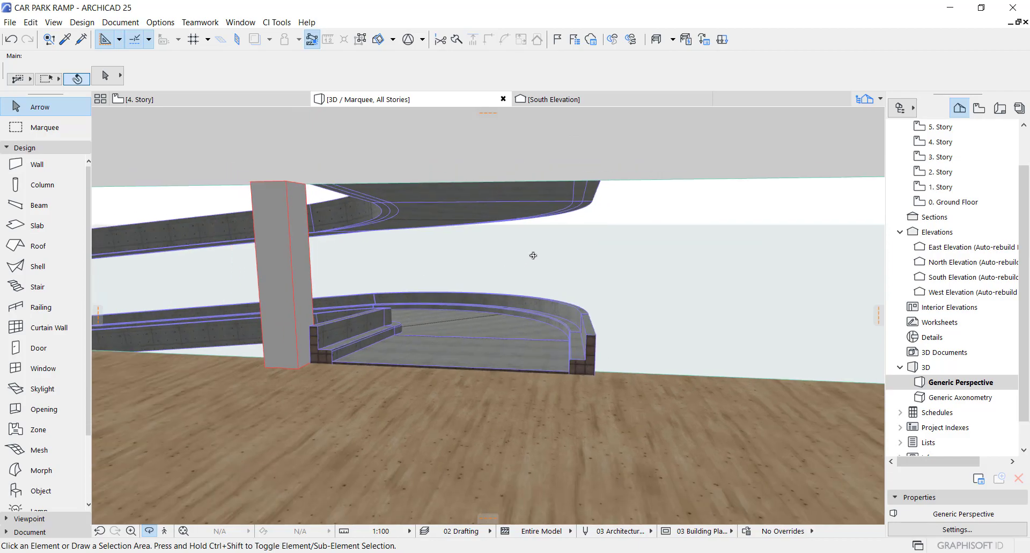
pyautogui.keyDown('shift'); pyautogui.moveTo(498, 307); pyautogui.dragTo(342, 277, button='middle'); pyautogui.keyUp('shift')
pyautogui.scroll(10, 341, 277)
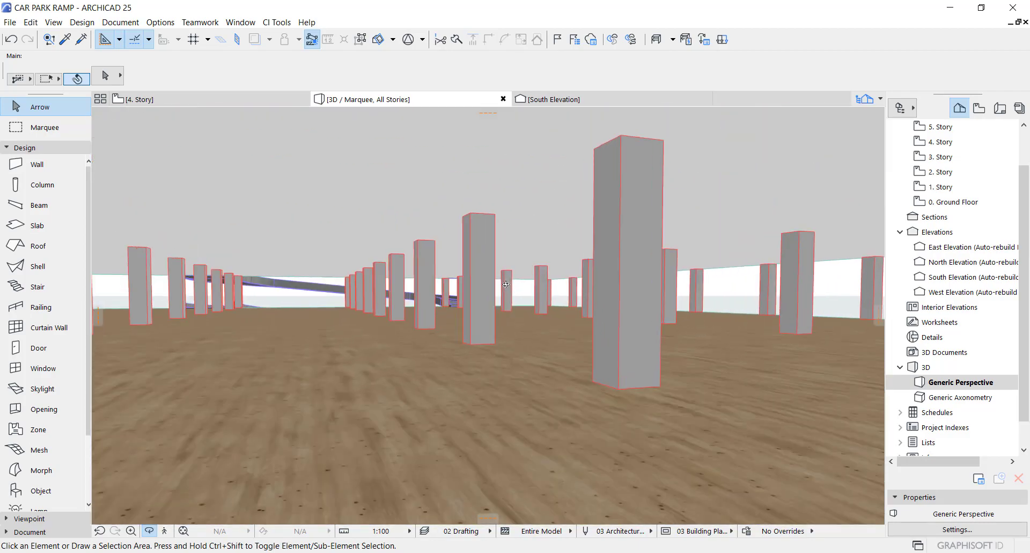
pyautogui.keyDown('shift'); pyautogui.moveTo(511, 288); pyautogui.dragTo(525, 317, button='middle'); pyautogui.keyUp('shift')
pyautogui.scroll(5, 525, 317)
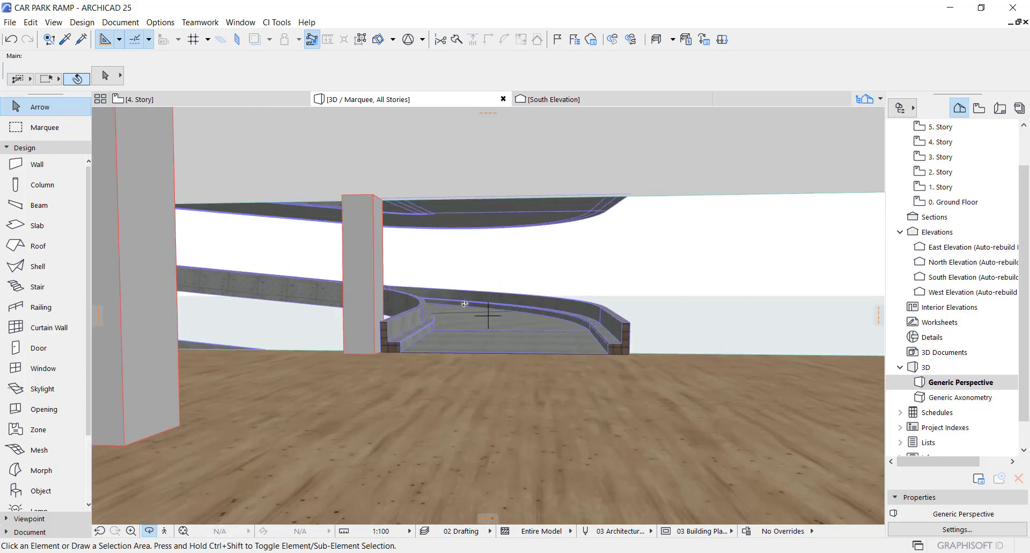
pyautogui.keyDown('shift'); pyautogui.moveTo(465, 304); pyautogui.dragTo(343, 296, button='middle'); pyautogui.keyUp('shift')
pyautogui.scroll(8, 467, 273)
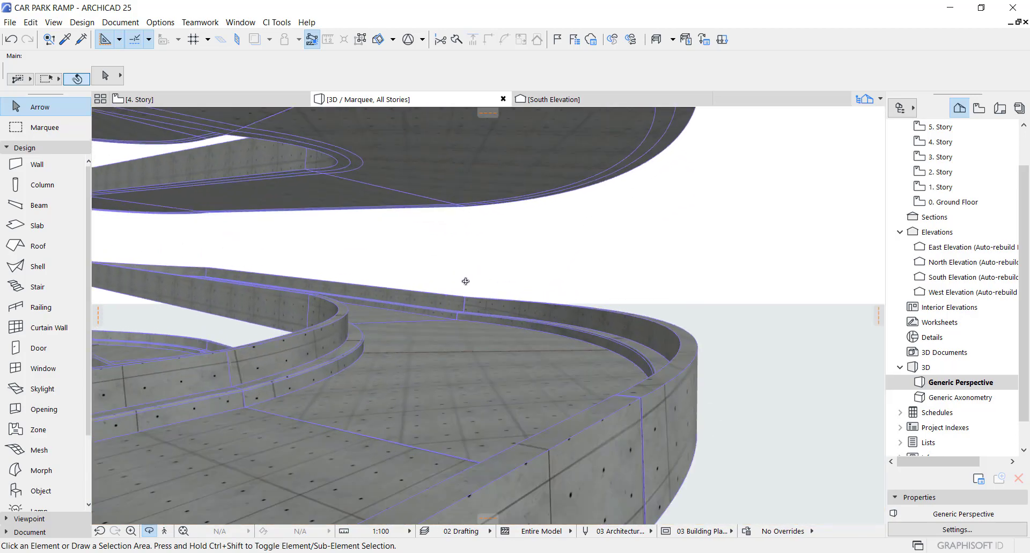
# - Examine the stacked ramps and all floors of the car park from outside in 3D
pyautogui.keyDown('shift'); pyautogui.moveTo(274, 298); pyautogui.dragTo(504, 261, button='middle'); pyautogui.keyUp('shift')
pyautogui.keyDown('shift'); pyautogui.moveTo(343, 310); pyautogui.dragTo(377, 287, button='middle'); pyautogui.keyUp('shift')
pyautogui.scroll(-5, 332, 268)
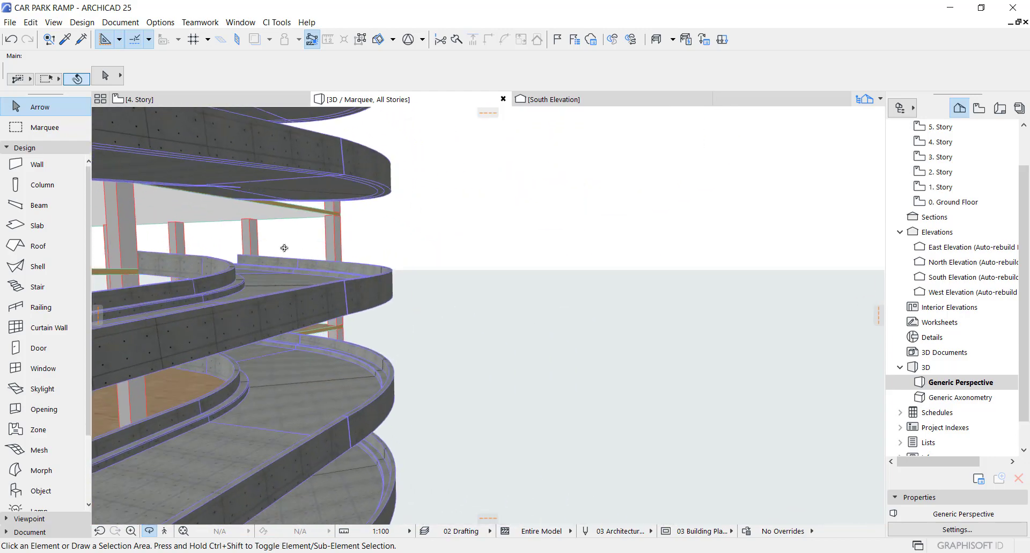
pyautogui.keyDown('shift'); pyautogui.moveTo(284, 263); pyautogui.dragTo(440, 277, button='middle'); pyautogui.keyUp('shift')
pyautogui.scroll(-8, 454, 257)
pyautogui.scroll(3, 445, 208)
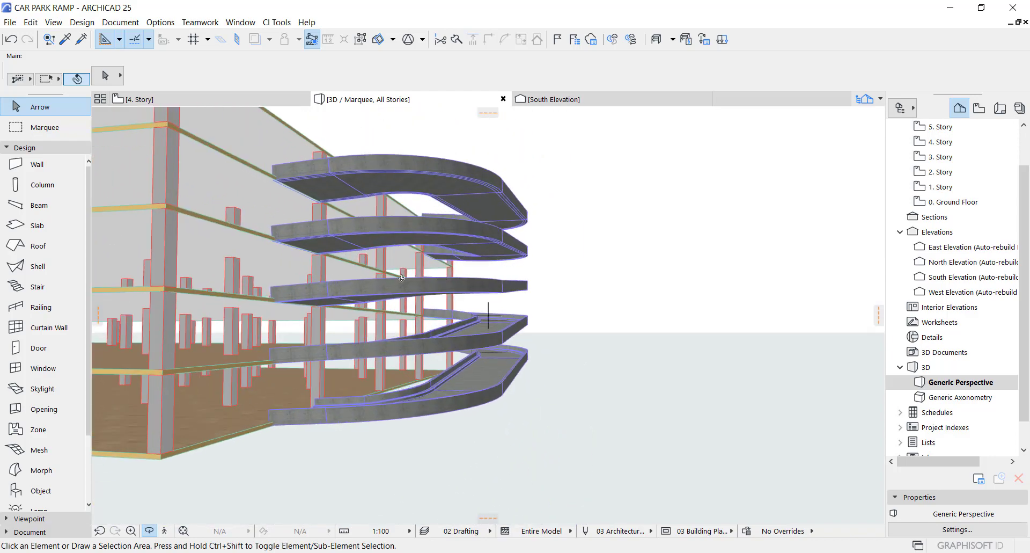
pyautogui.keyDown('shift'); pyautogui.moveTo(538, 269); pyautogui.dragTo(506, 285, button='middle'); pyautogui.keyUp('shift')
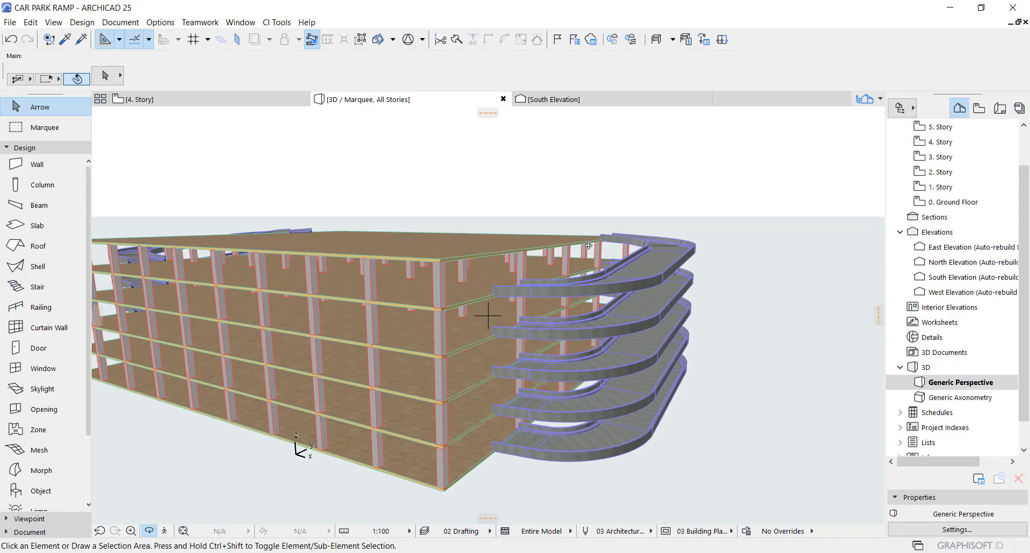
pyautogui.moveTo(589, 246); pyautogui.dragTo(635, 249)
pyautogui.moveTo(506, 221); pyautogui.dragTo(466, 219)
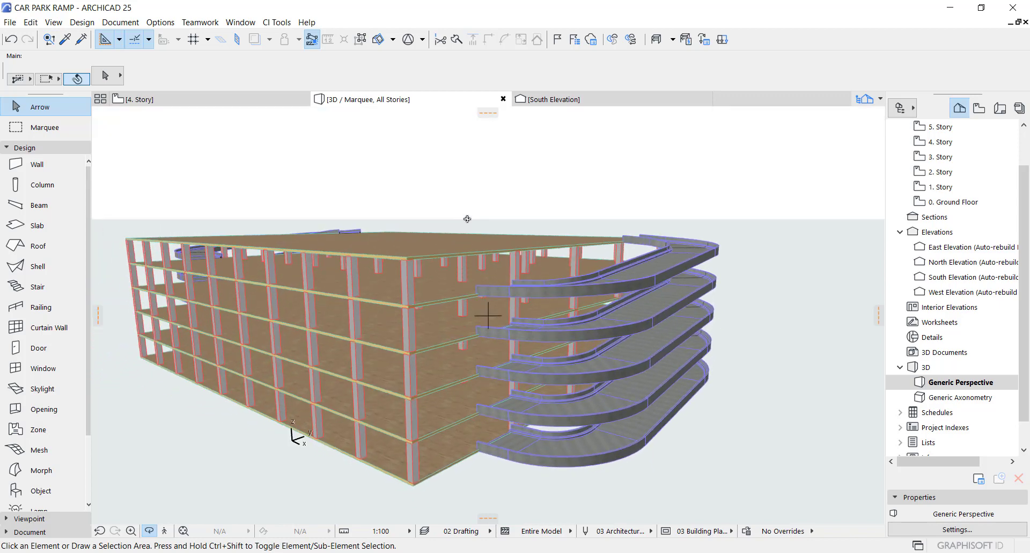
# - Open the Ground Floor plan and inspect the railing-based ramp beside the first building
pyautogui.click(954, 202)
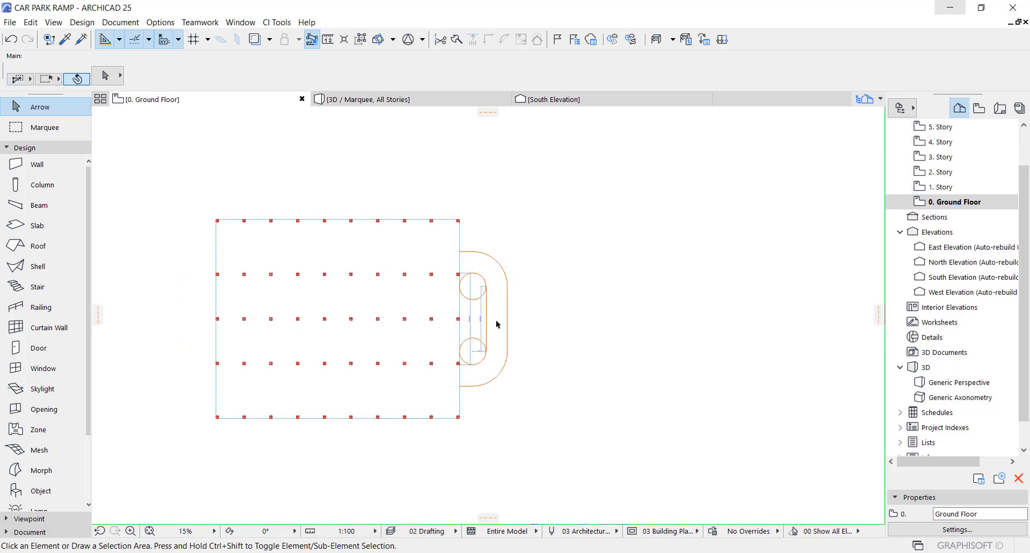
pyautogui.scroll(3, 496, 324)
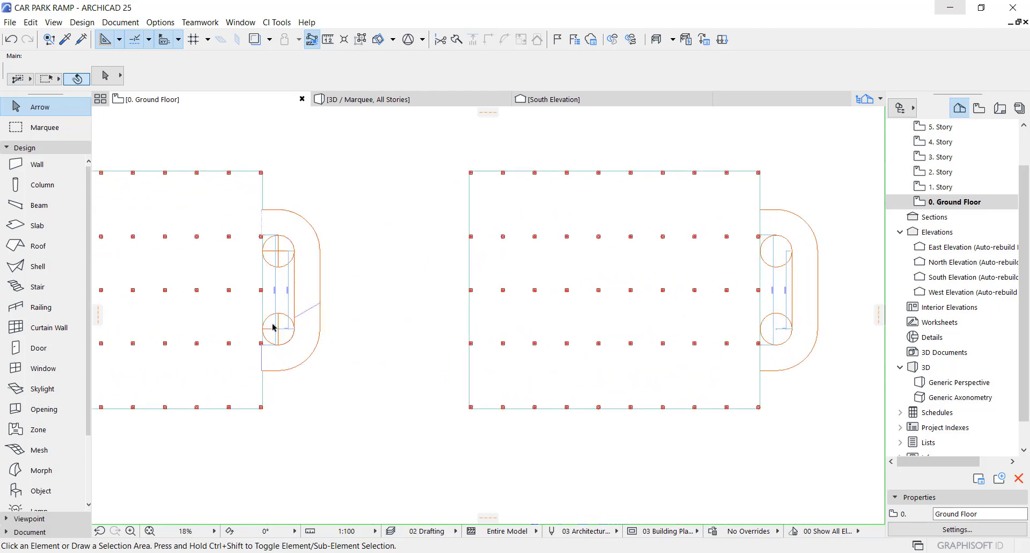
pyautogui.click(298, 369)
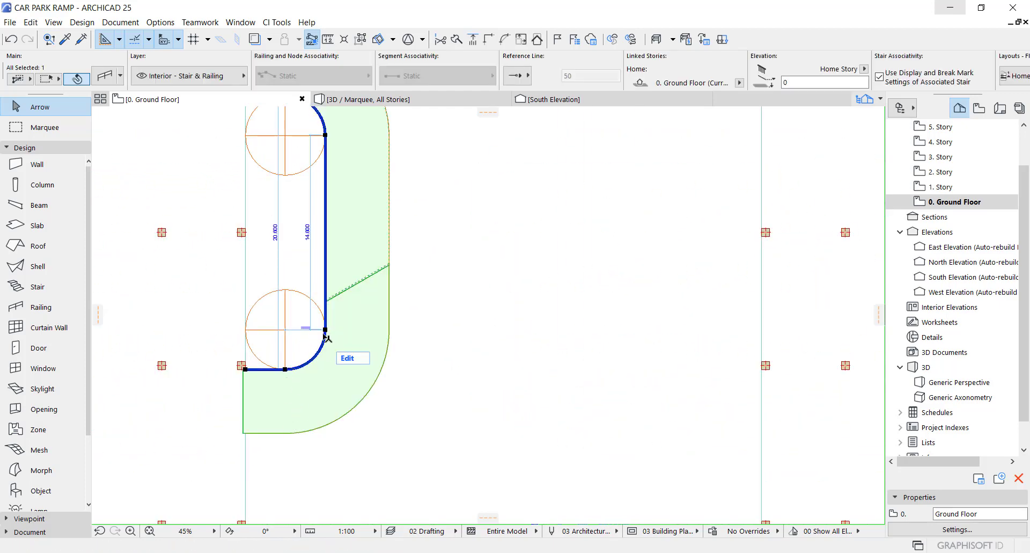
pyautogui.moveTo(339, 283); pyautogui.dragTo(364, 359, button='middle')
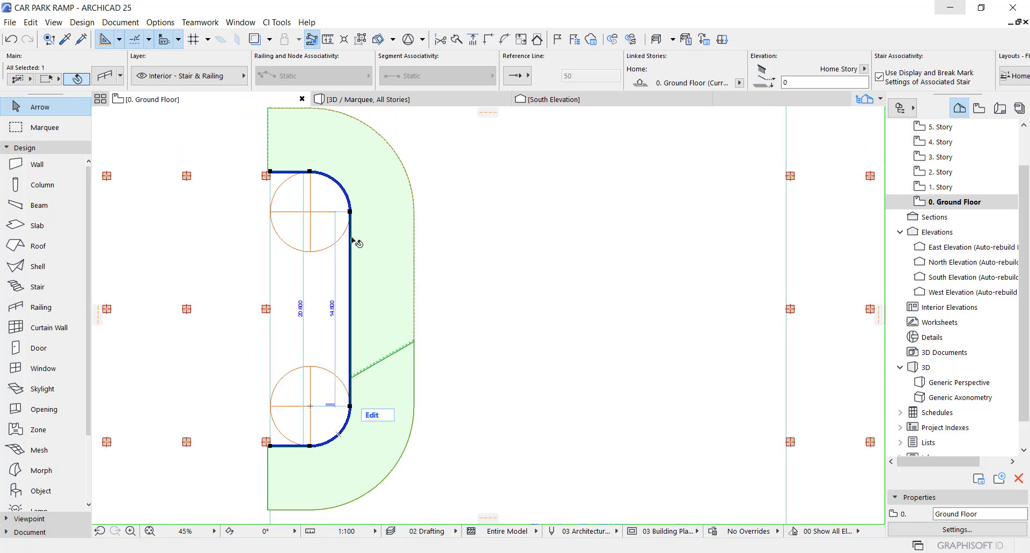
pyautogui.scroll(-5, 376, 204)
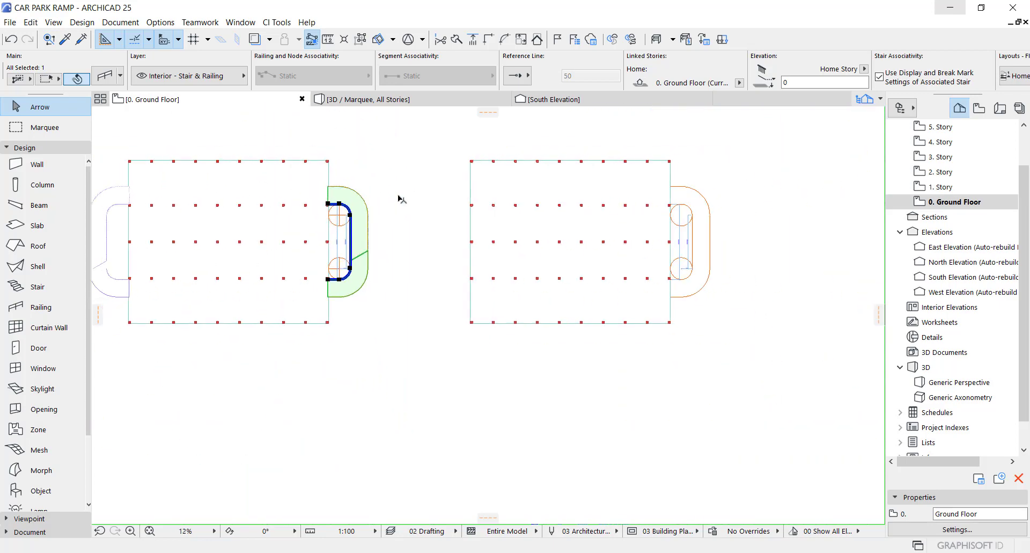
pyautogui.press('Escape')
# - Set the Beam tool to PolyBeam geometry with a complex profile structure using the "ramp car" profile
pyautogui.moveTo(585, 259); pyautogui.dragTo(611, 287, button='middle')
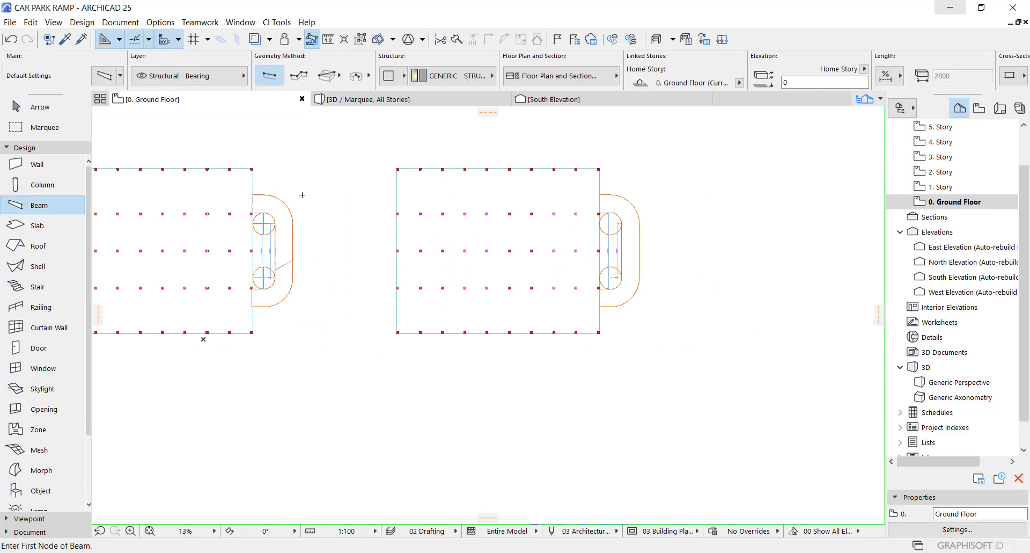
pyautogui.scroll(2, 295, 221)
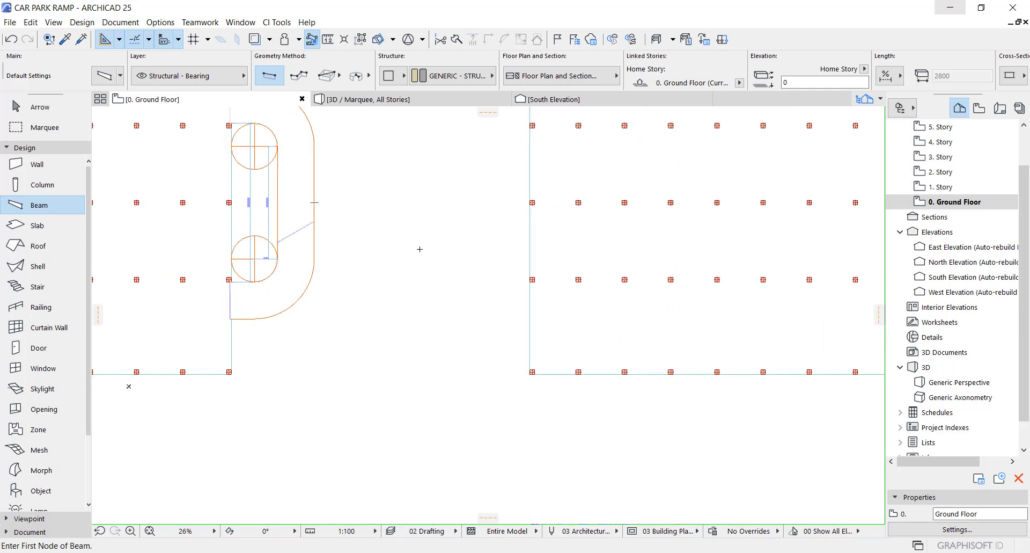
pyautogui.scroll(-1, 419, 249)
pyautogui.moveTo(595, 272); pyautogui.dragTo(412, 284, button='middle')
pyautogui.scroll(1, 571, 279)
pyautogui.scroll(2, 631, 287)
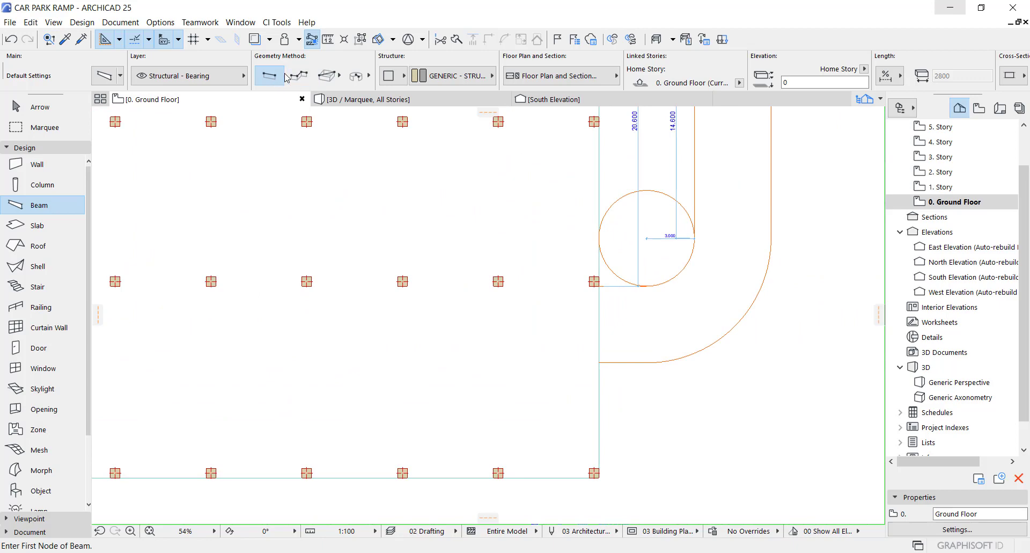
pyautogui.click(396, 78)
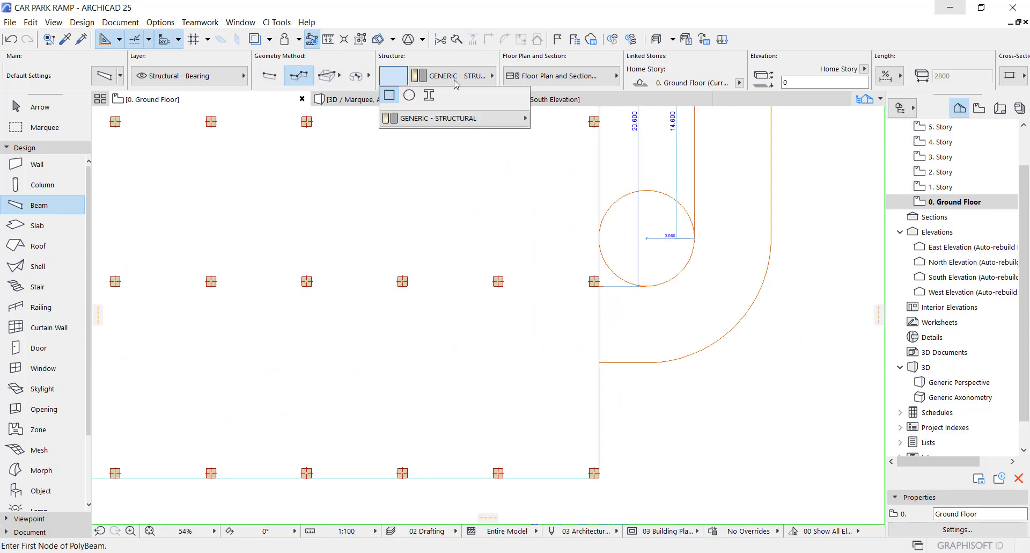
pyautogui.click(429, 95)
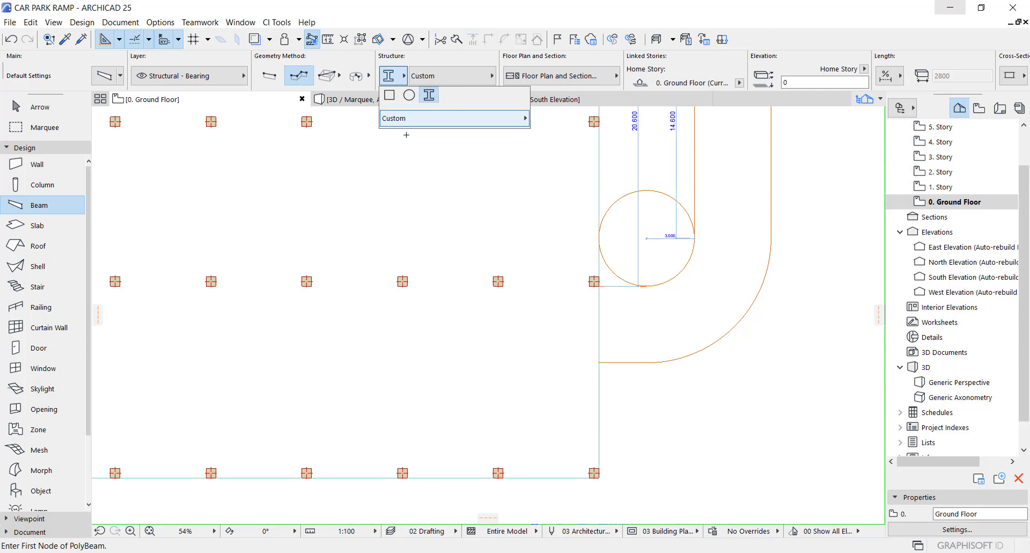
pyautogui.click(446, 75)
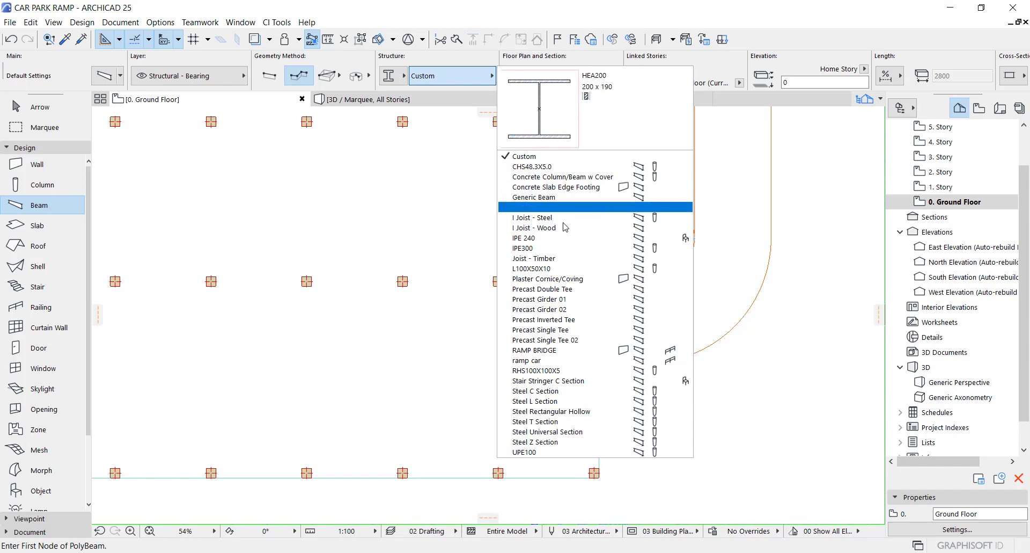
pyautogui.click(528, 361)
pyautogui.scroll(8, 682, 257)
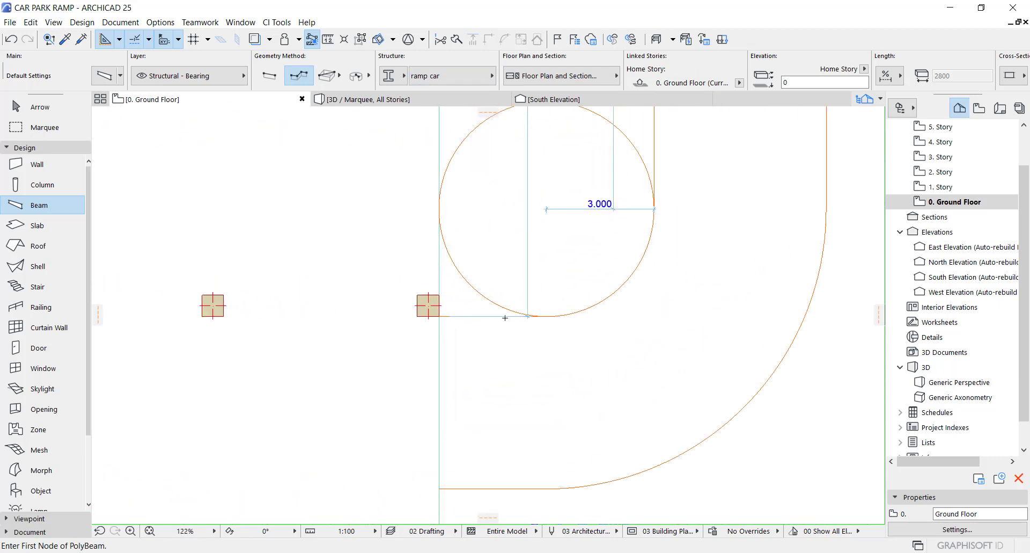
# - Copy the four centre lines of the first ramp's two circles onto the matching circles beside the second building
pyautogui.scroll(-10, 609, 292)
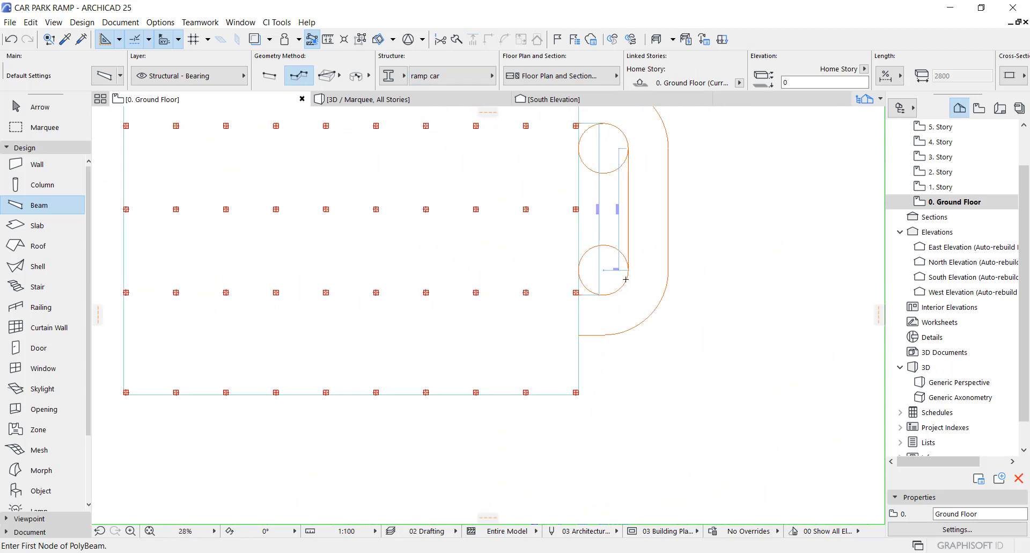
pyautogui.moveTo(284, 281); pyautogui.dragTo(715, 288, button='middle')
pyautogui.press('Escape')
pyautogui.scroll(7, 354, 283)
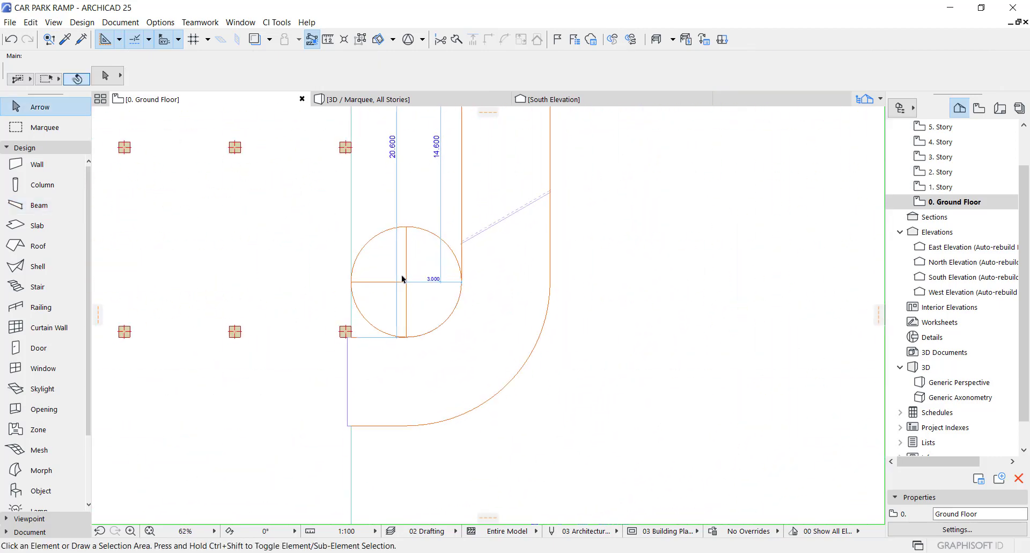
pyautogui.click(408, 256)
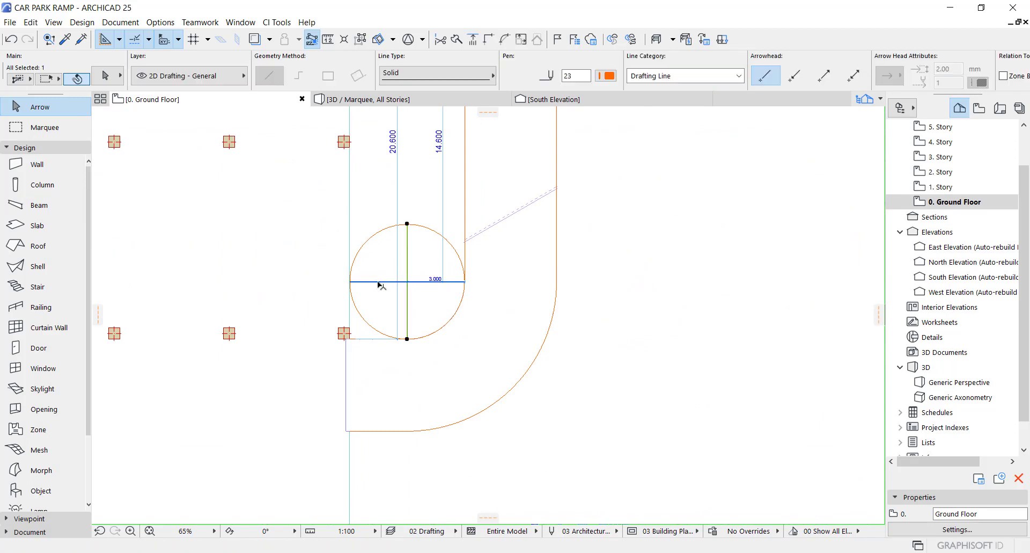
pyautogui.keyDown('shift'); pyautogui.click(371, 281); pyautogui.keyUp('shift')
pyautogui.scroll(-3, 418, 242)
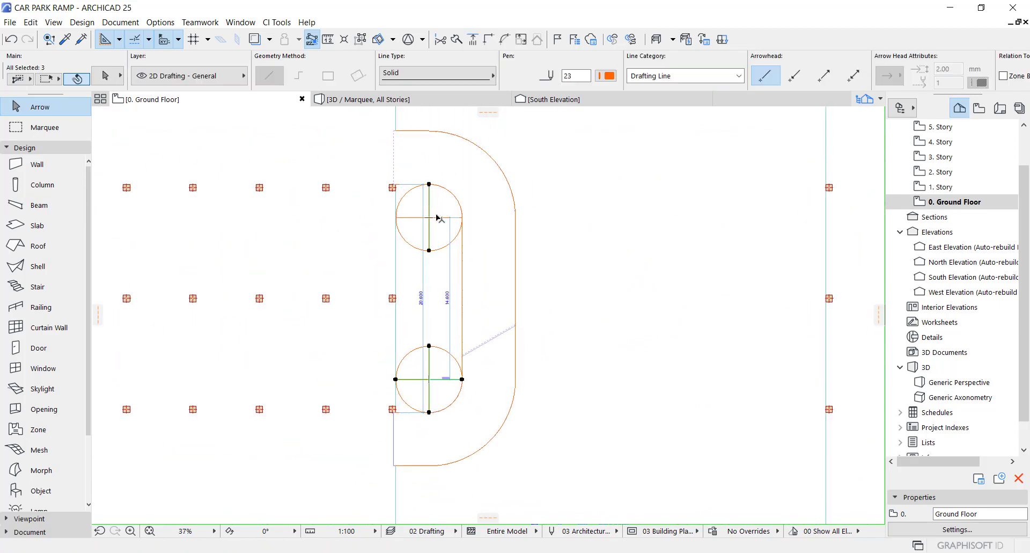
pyautogui.hotkey('ctrl', 'd')
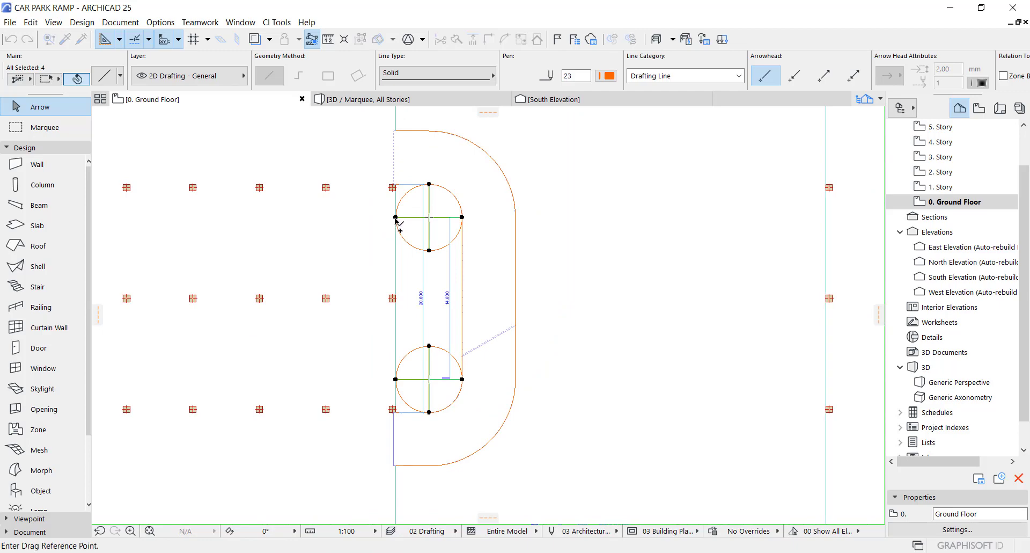
pyautogui.click(395, 218)
pyautogui.hscroll(10, 537, 252)
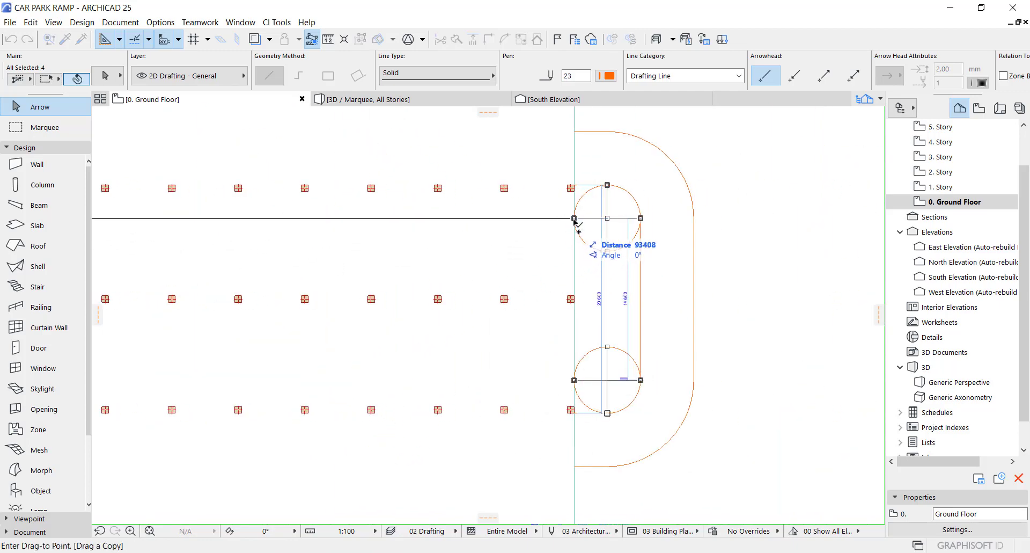
pyautogui.click(574, 218)
pyautogui.press('Escape')
# - Draw a straight-segment PolyBeam from the column corner around both guide circles and back to the second building's edge
pyautogui.scroll(-3, 590, 232)
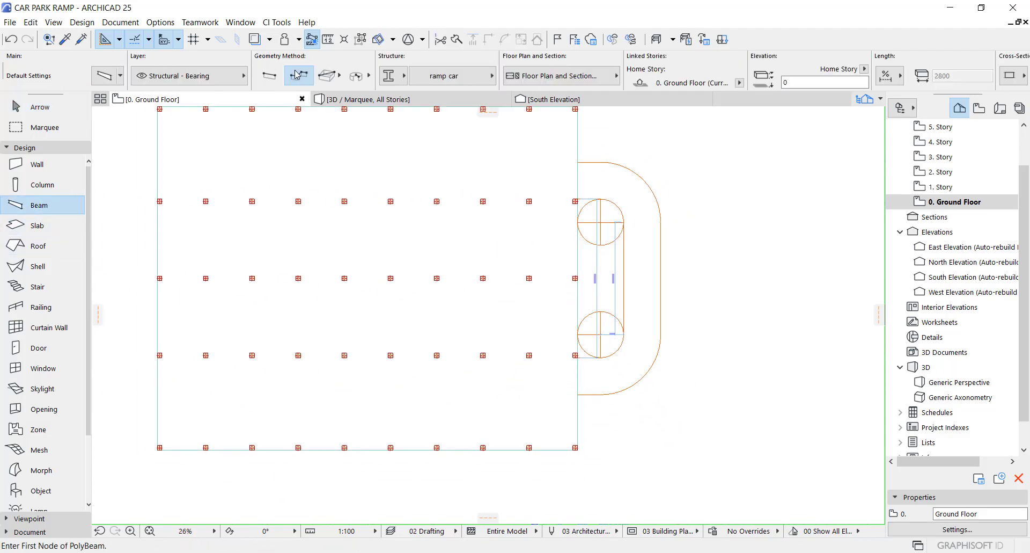
pyautogui.scroll(3, 601, 287)
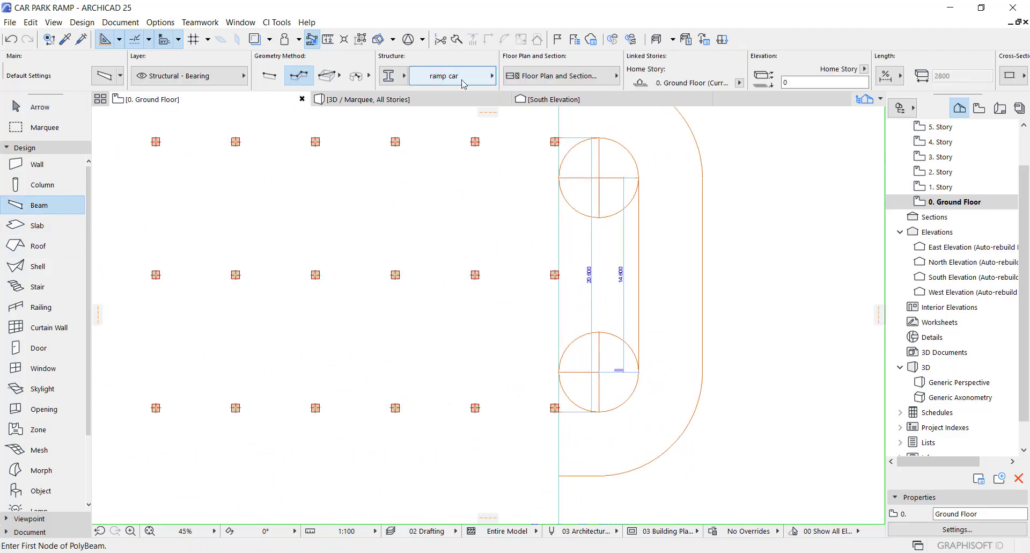
pyautogui.scroll(3, 561, 419)
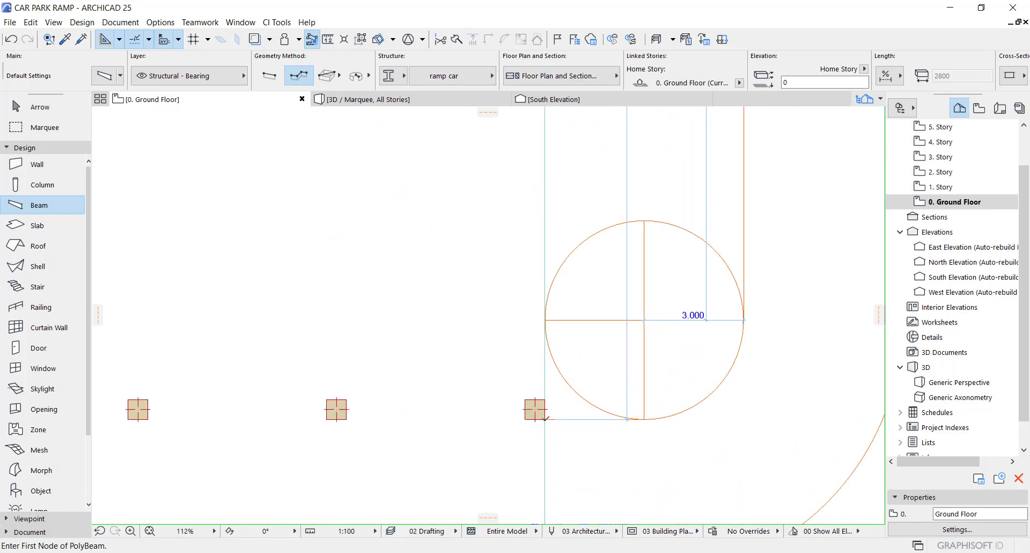
pyautogui.click(545, 418)
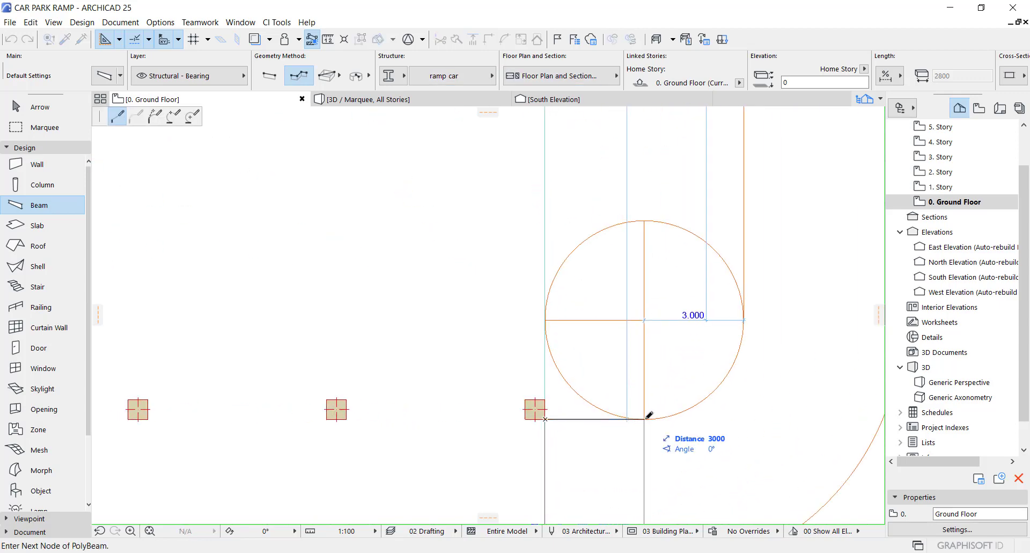
pyautogui.click(645, 418)
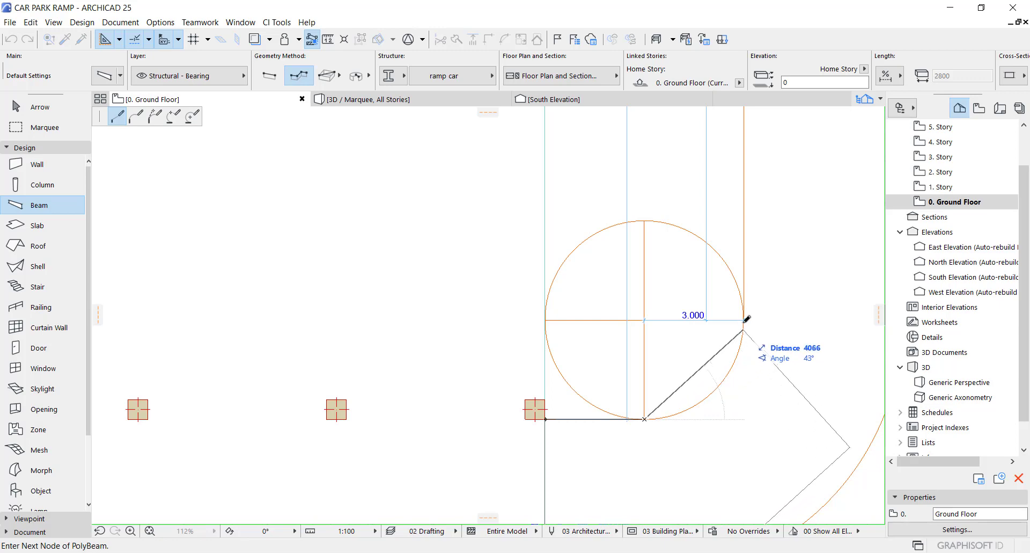
pyautogui.scroll(-3, 751, 289)
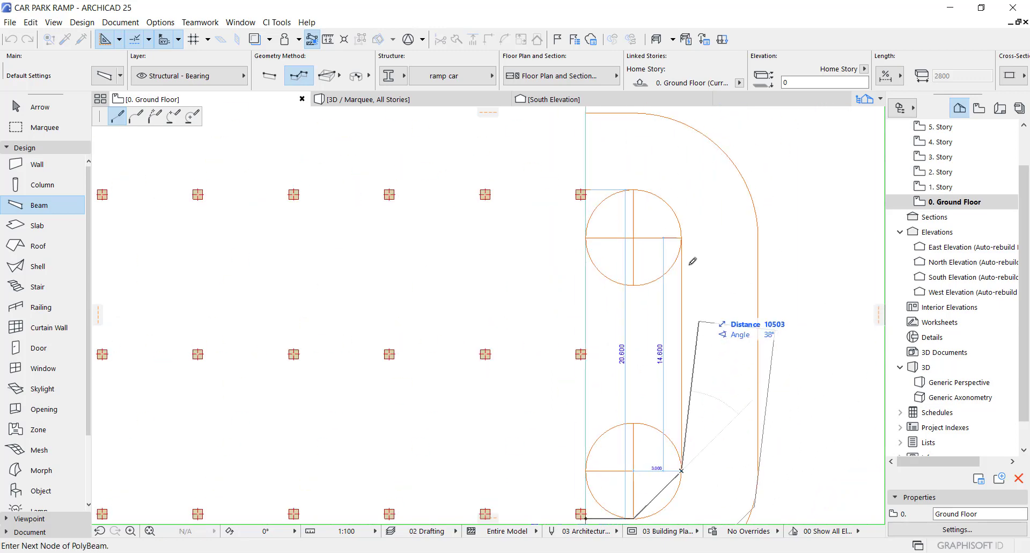
pyautogui.click(682, 237)
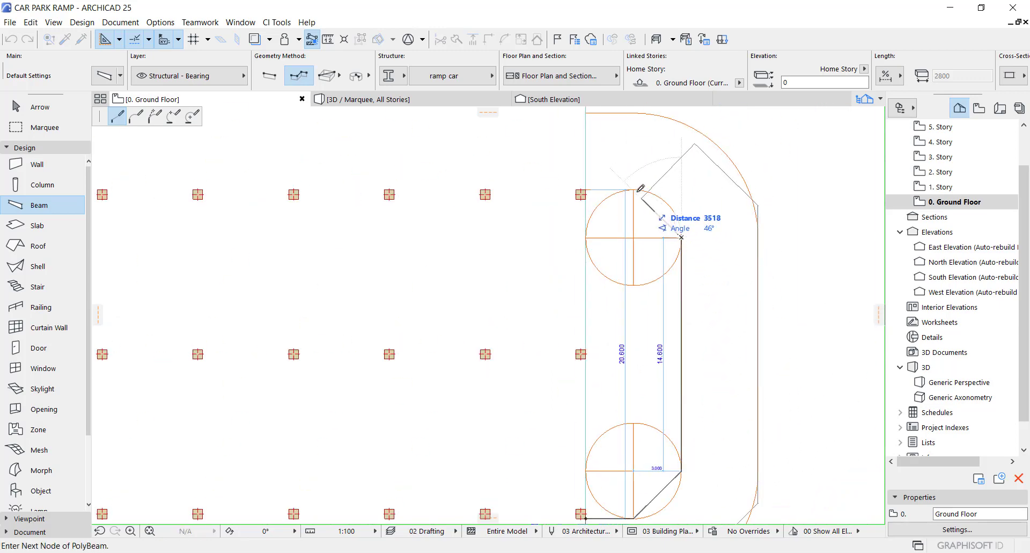
pyautogui.rightClick(585, 188)
pyautogui.click(608, 289)
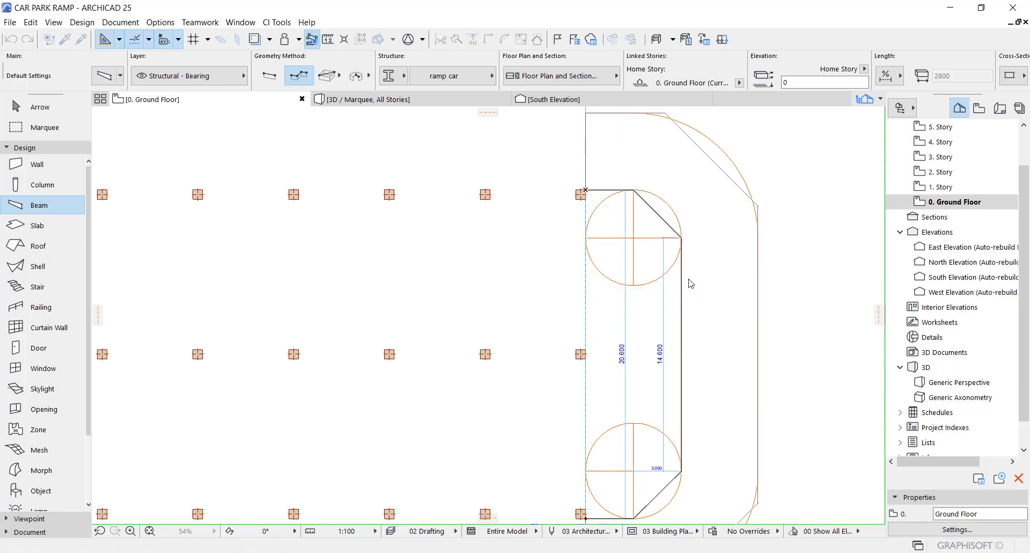
pyautogui.press('Escape')
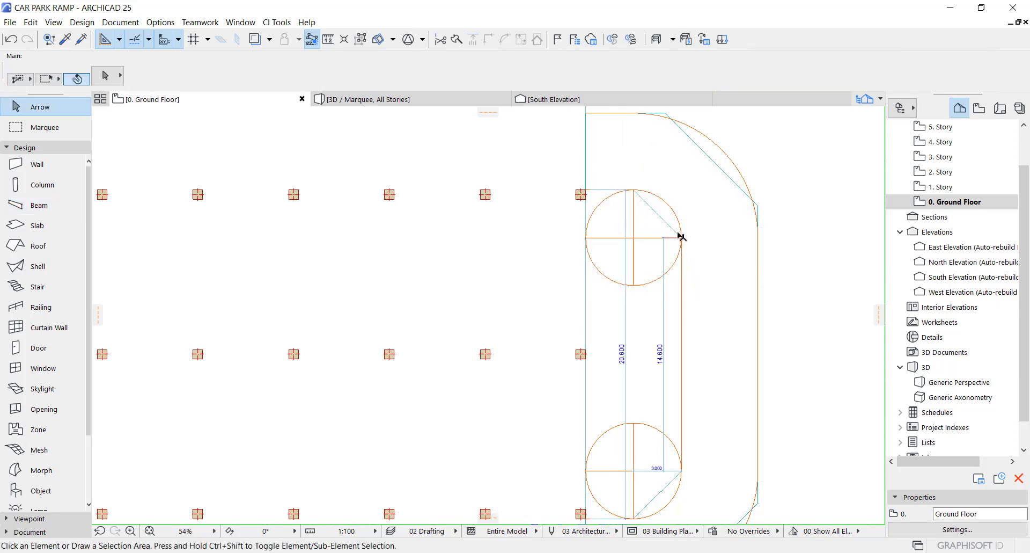
# - Select the whole beam ramp and suspend grouping to edit its segments individually
pyautogui.scroll(-6, 681, 237)
pyautogui.moveTo(683, 299); pyautogui.dragTo(676, 272, button='middle')
pyautogui.scroll(4, 675, 273)
pyautogui.scroll(10, 677, 274)
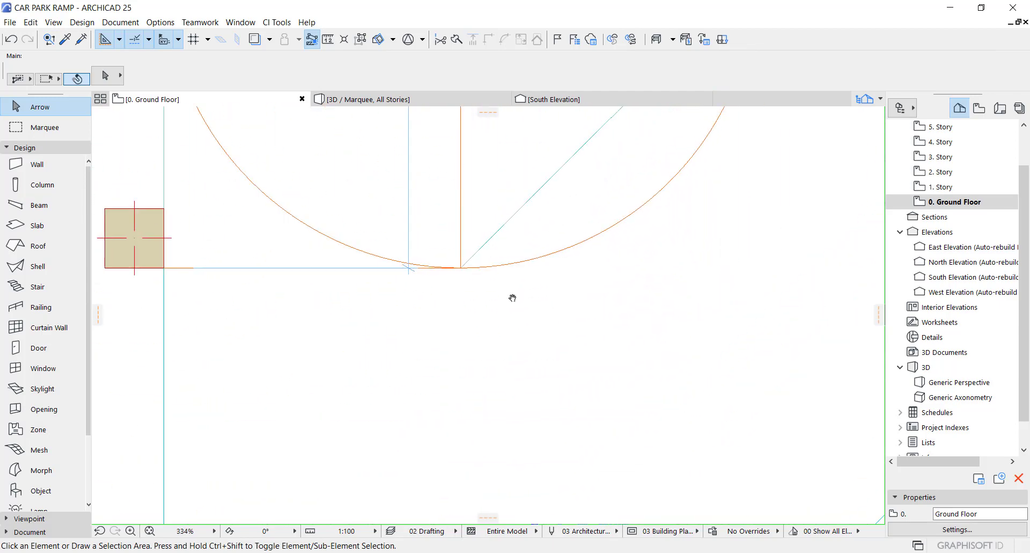
pyautogui.click(529, 251)
pyautogui.click(536, 257)
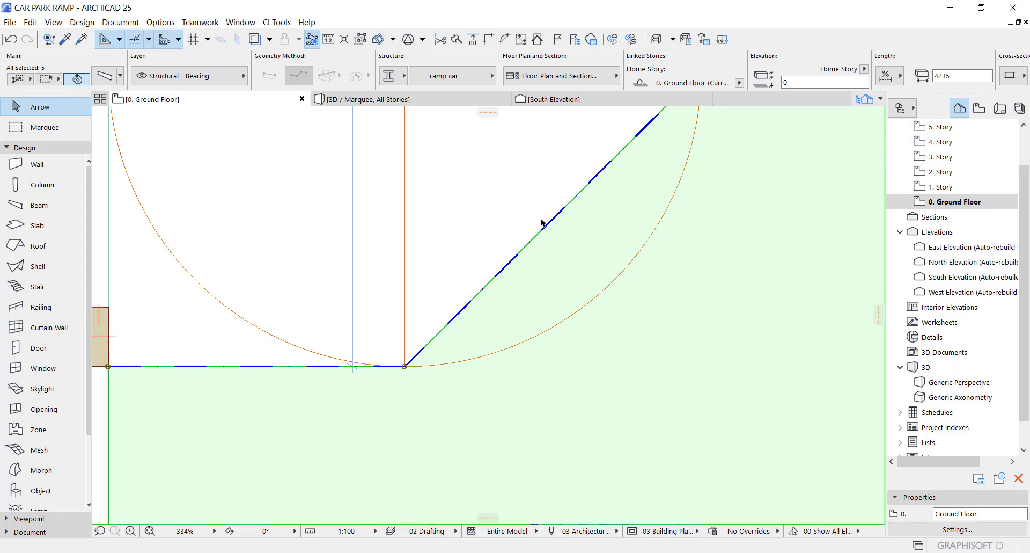
pyautogui.scroll(-3, 529, 296)
pyautogui.scroll(-5, 515, 279)
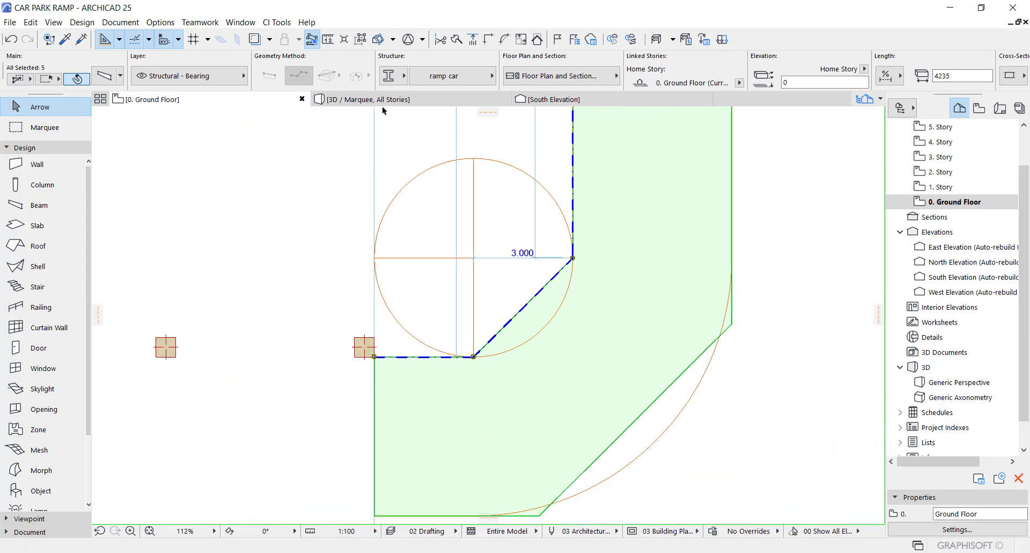
pyautogui.click(361, 40)
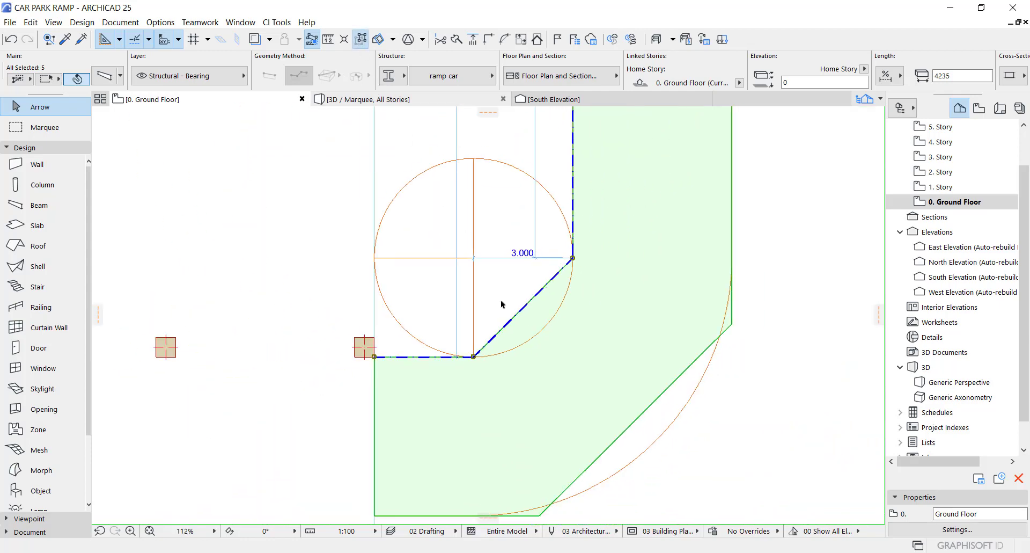
# - Bend the two diagonal beam segments into arcs that follow the lower and upper guide circles
pyautogui.click(531, 301)
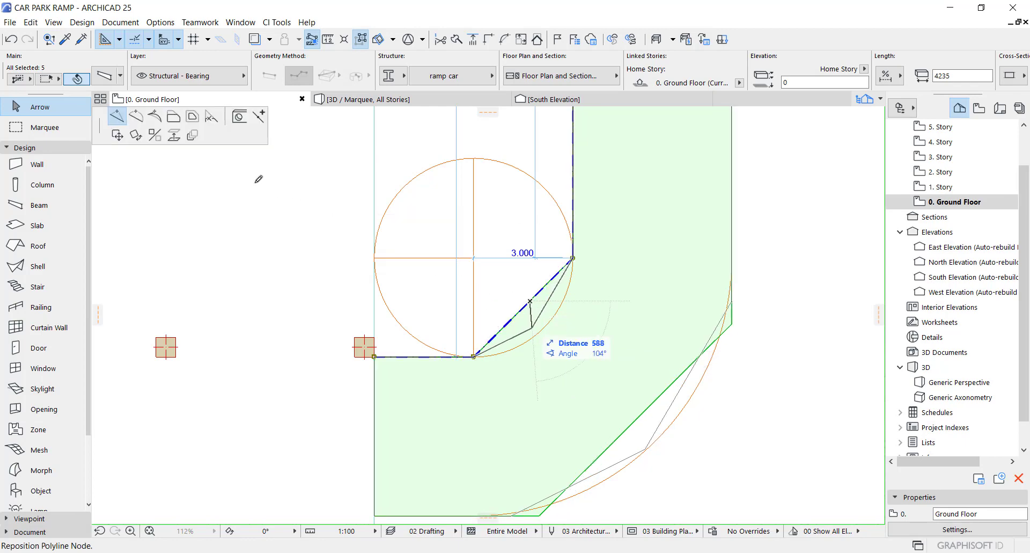
pyautogui.click(141, 122)
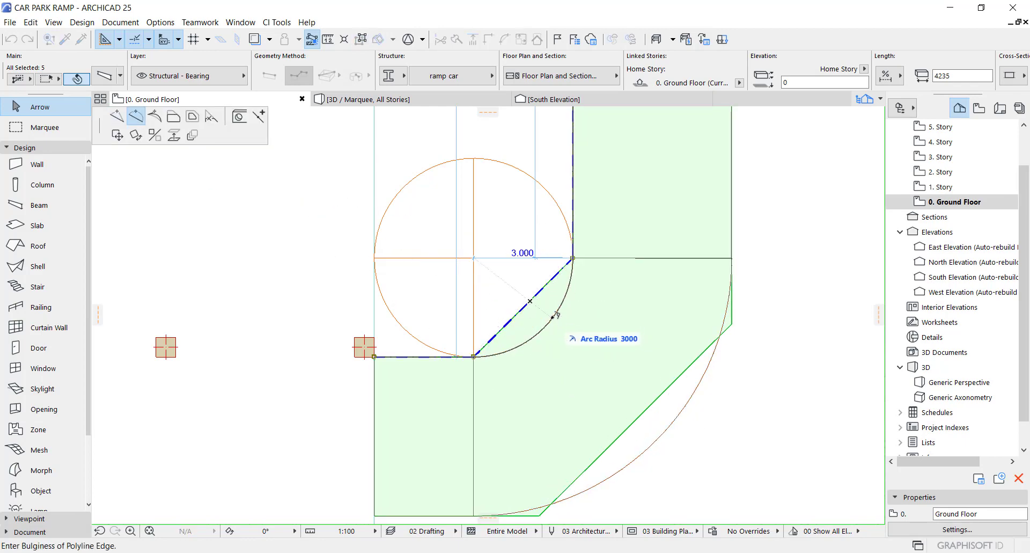
pyautogui.click(557, 341)
pyautogui.scroll(-3, 565, 338)
pyautogui.moveTo(568, 266); pyautogui.dragTo(582, 421, button='middle')
pyautogui.moveTo(595, 257); pyautogui.dragTo(594, 411, button='middle')
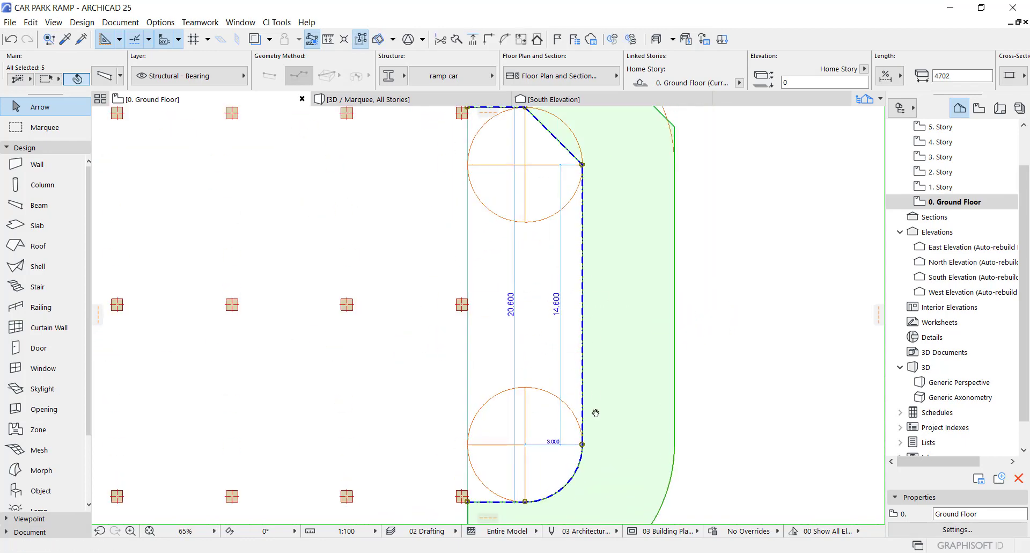
pyautogui.scroll(3, 551, 309)
pyautogui.click(590, 254)
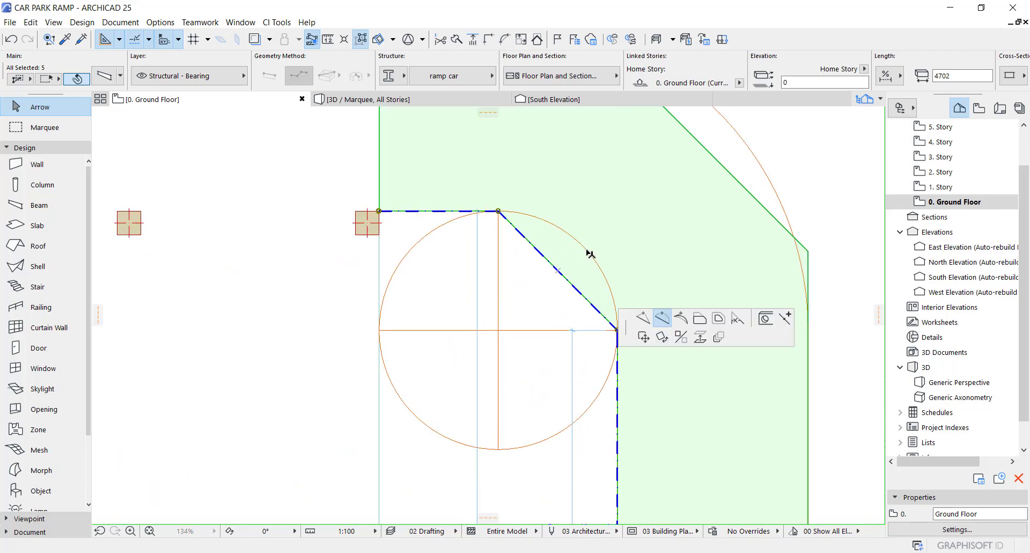
pyautogui.click(590, 253)
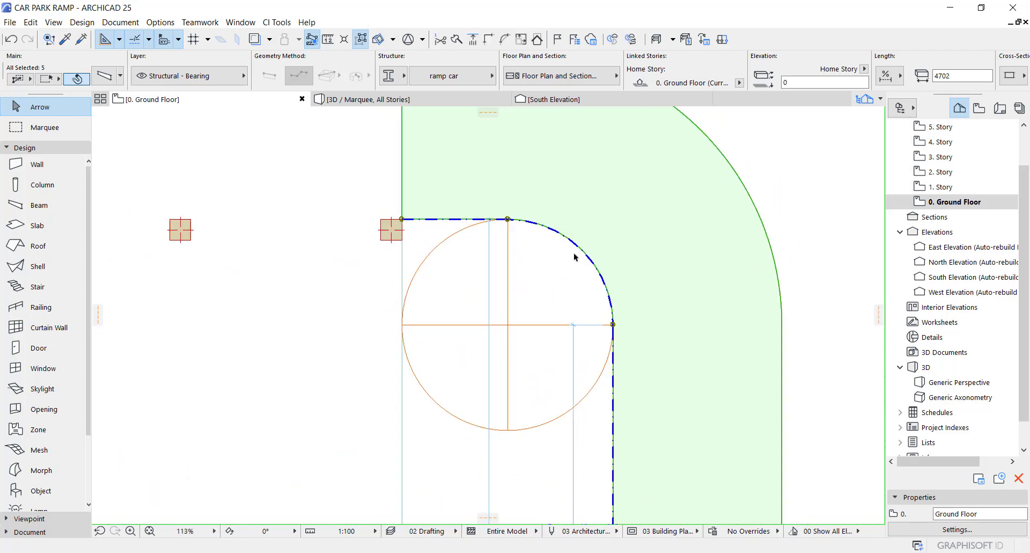
# - In the 3D view, copy the ground floor slab vertically 3200 mm up to the tops of the columns
pyautogui.press('F3')
pyautogui.keyDown('shift'); pyautogui.moveTo(367, 357); pyautogui.dragTo(505, 373, button='middle'); pyautogui.keyUp('shift')
pyautogui.press('Escape')
pyautogui.scroll(2, 580, 338)
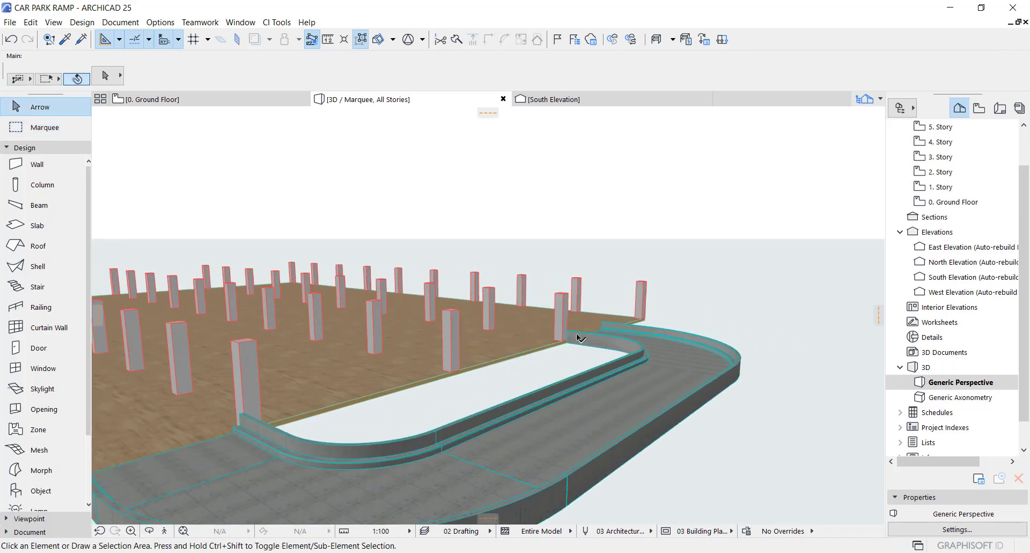
pyautogui.keyDown('shift'); pyautogui.moveTo(517, 324); pyautogui.dragTo(301, 436, button='middle'); pyautogui.keyUp('shift')
pyautogui.click(301, 437)
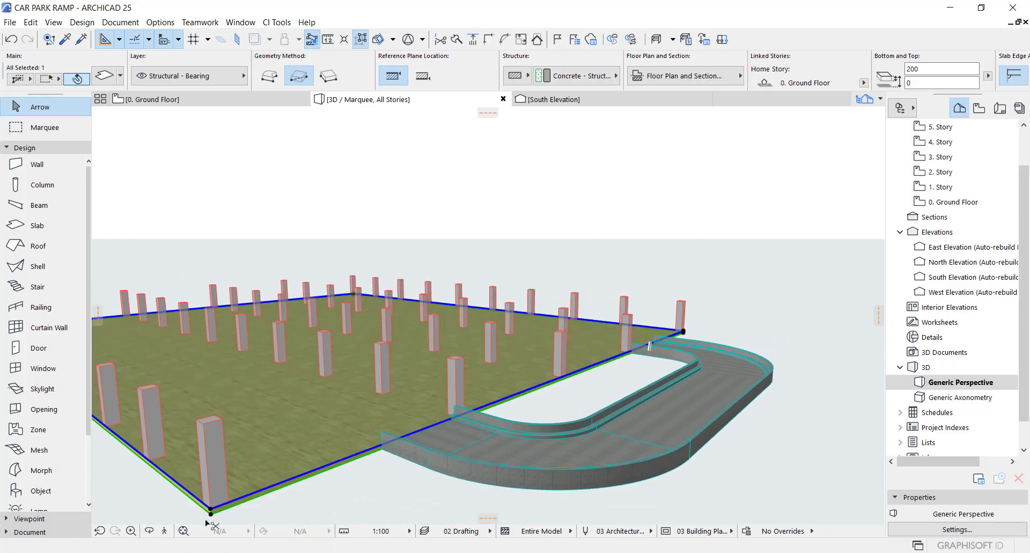
pyautogui.click(211, 514)
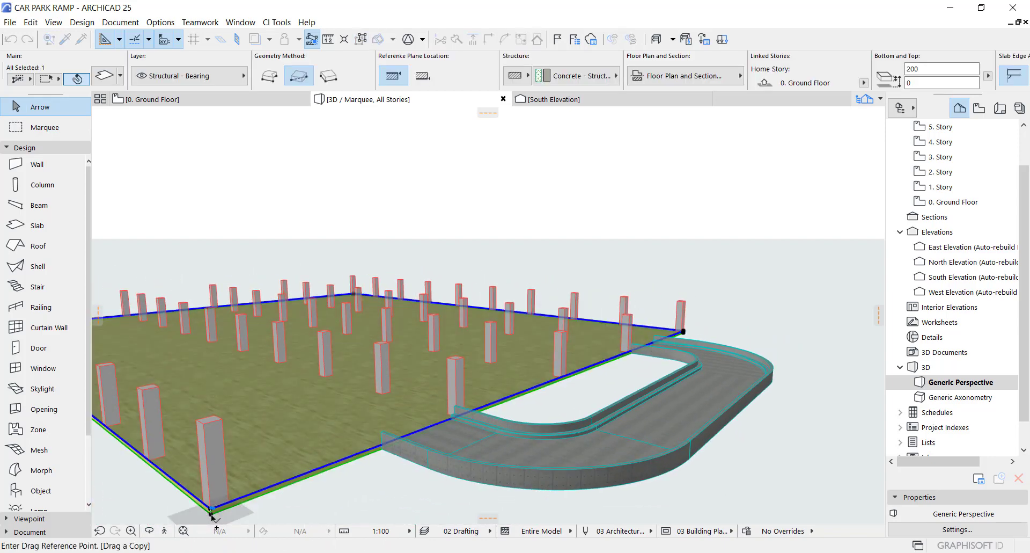
pyautogui.click(211, 514)
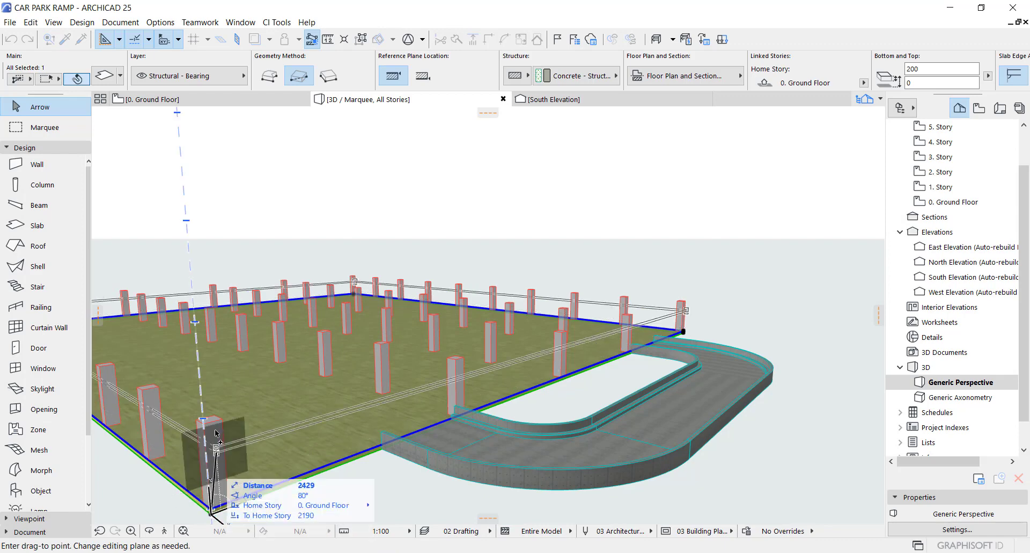
pyautogui.click(226, 318)
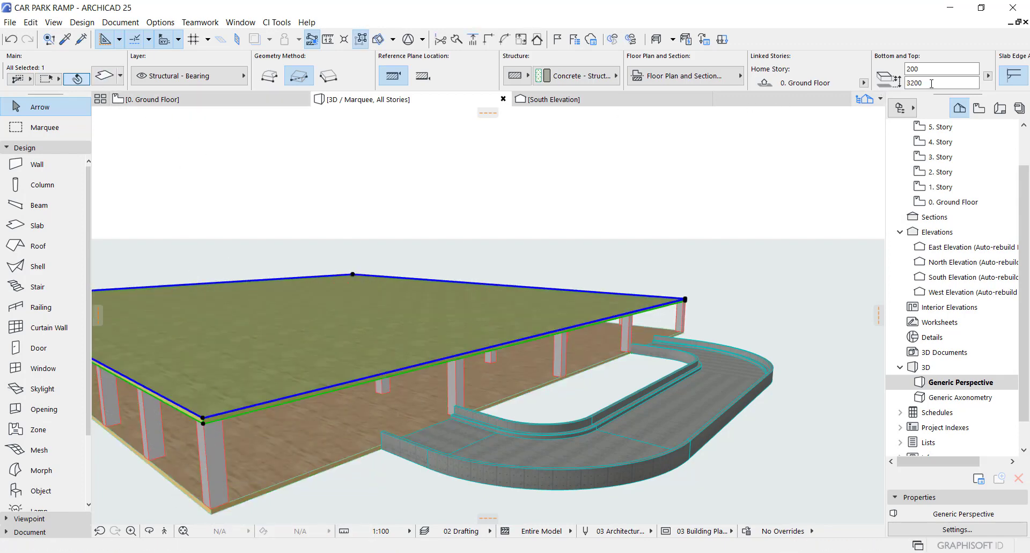
# - Assign the copied slab to home story 1. Story with an offset of 0
pyautogui.click(106, 75)
pyautogui.click(405, 154)
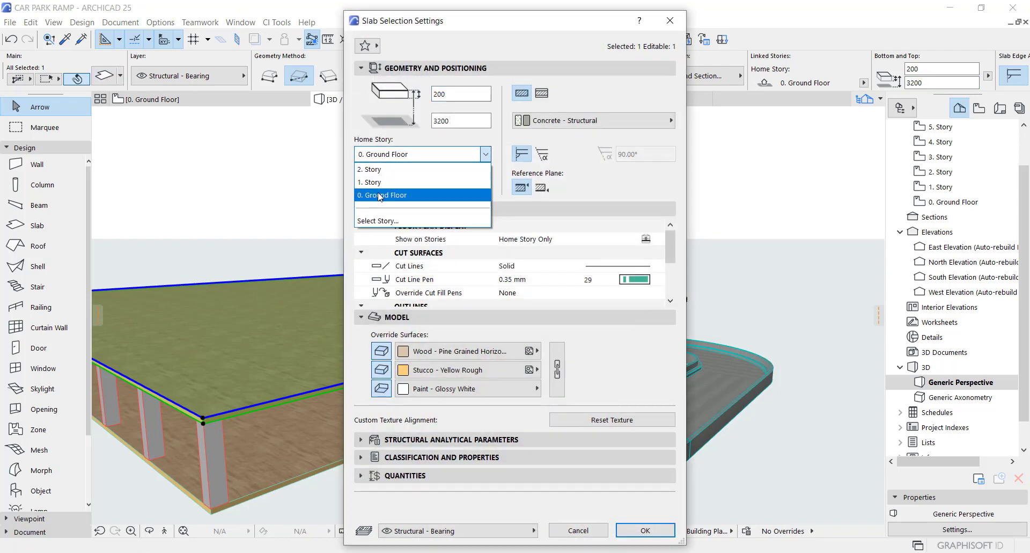
pyautogui.click(430, 176)
pyautogui.hotkey('shift', 'Tab')
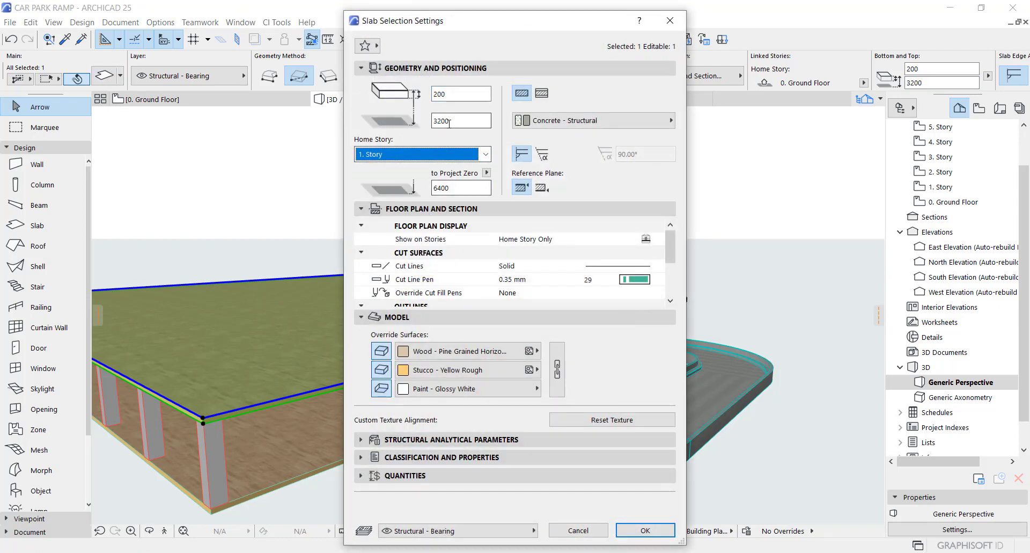
pyautogui.write('0')
pyautogui.click(644, 530)
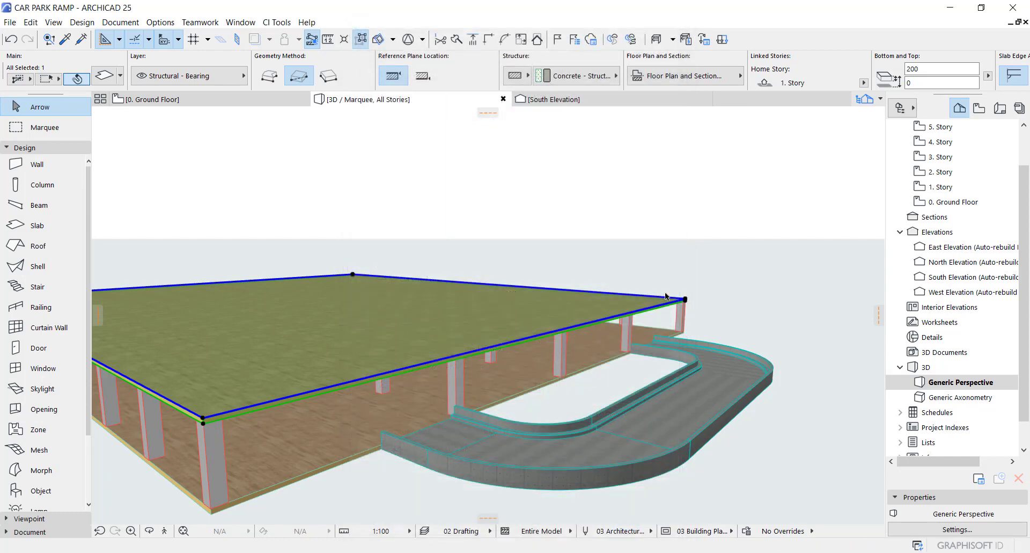
pyautogui.press('Escape')
# - Slant the far straight ramp segment by raising its building-side end 3200 mm to the upper slab
pyautogui.scroll(3, 644, 351)
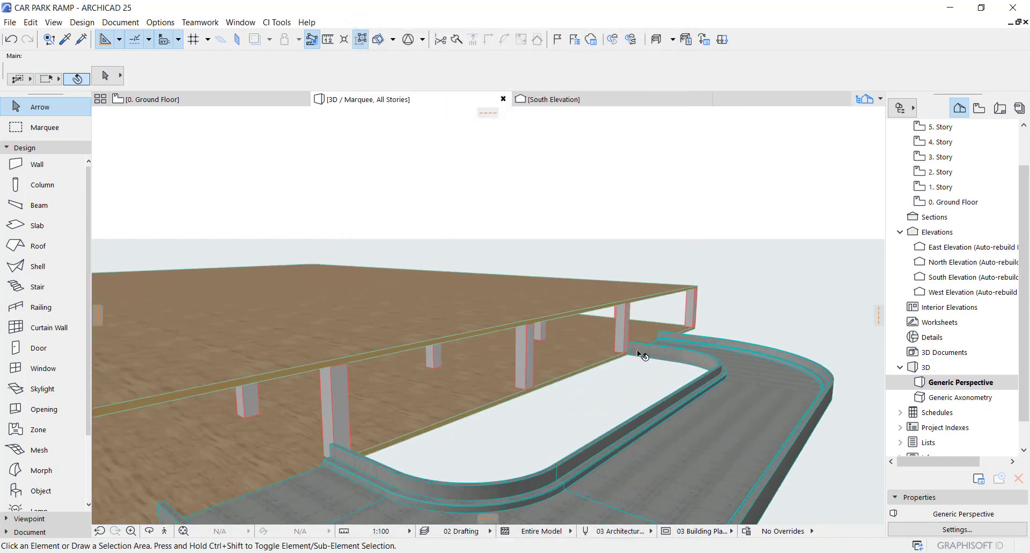
pyautogui.click(633, 356)
pyautogui.click(632, 355)
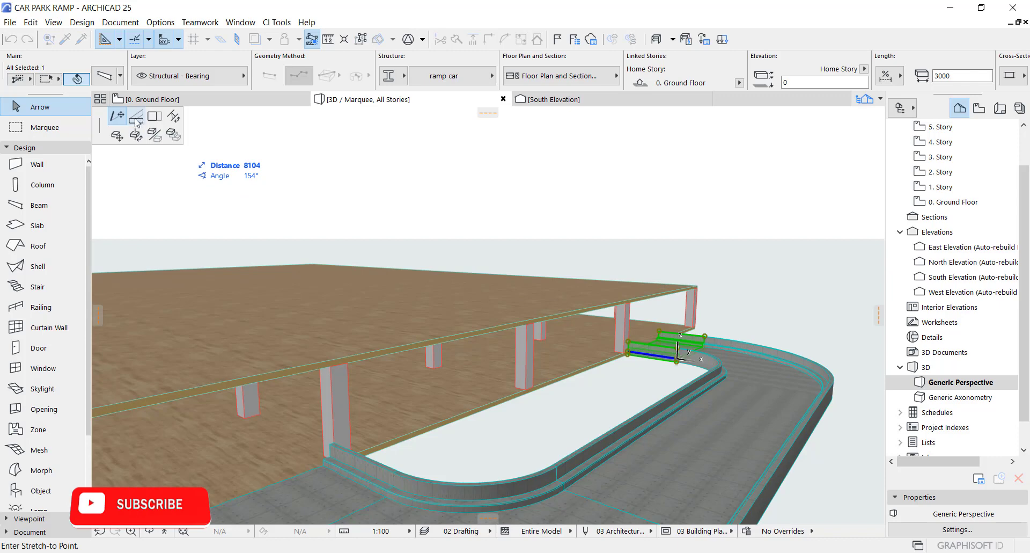
pyautogui.click(139, 118)
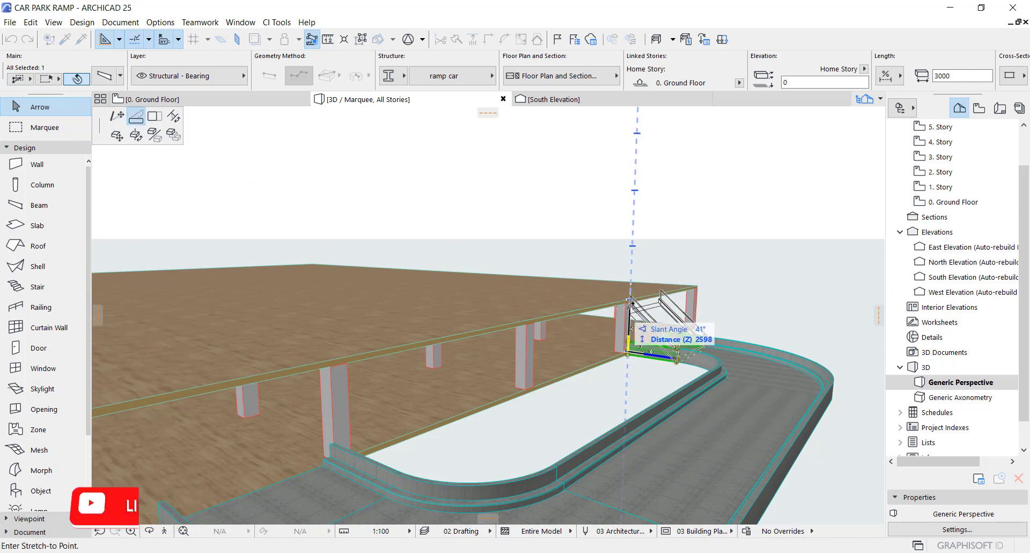
pyautogui.scroll(5, 633, 300)
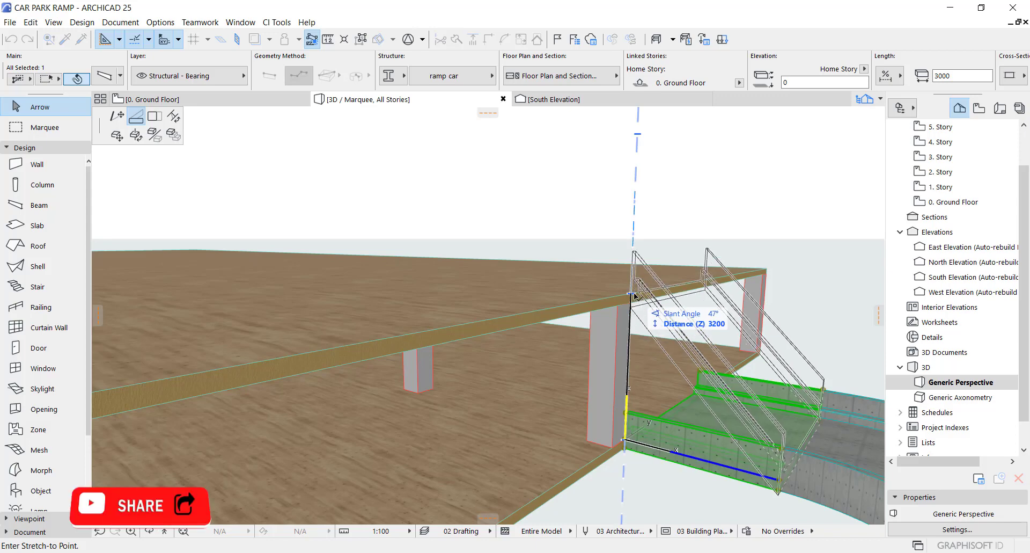
pyautogui.click(631, 294)
pyautogui.keyDown('shift'); pyautogui.moveTo(631, 294); pyautogui.dragTo(488, 315, button='middle'); pyautogui.keyUp('shift')
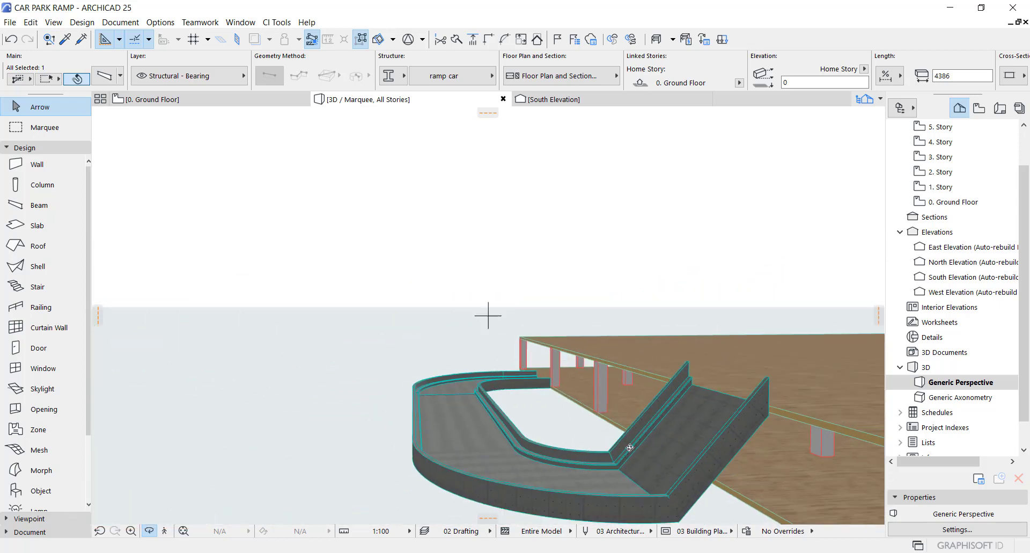
pyautogui.keyDown('shift'); pyautogui.click(611, 471); pyautogui.keyUp('shift')
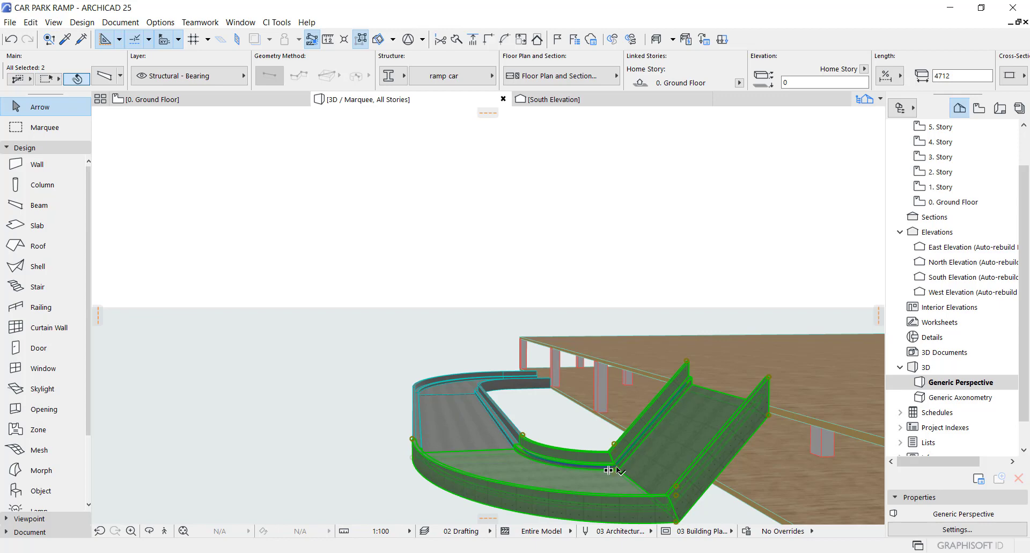
pyautogui.click(610, 470)
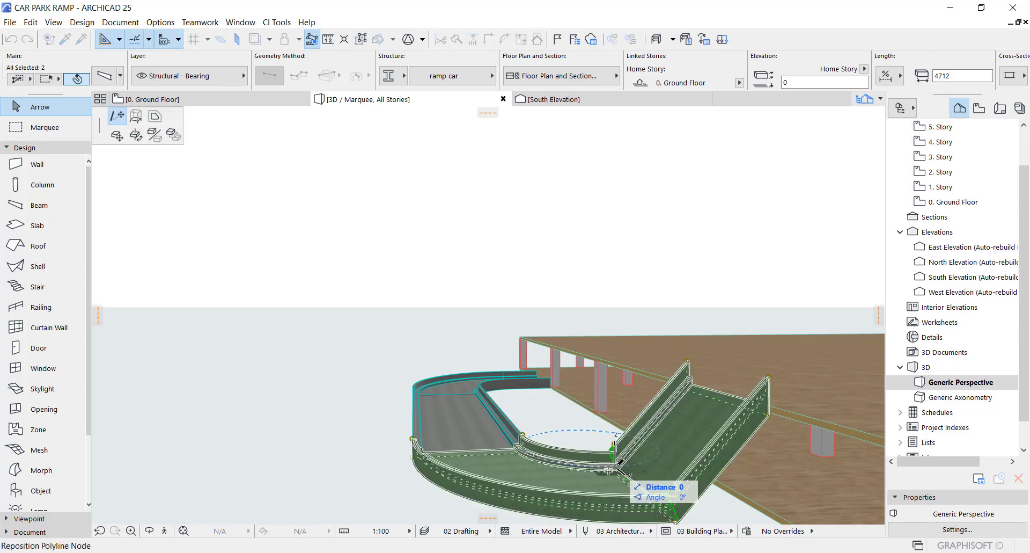
pyautogui.press('Escape')
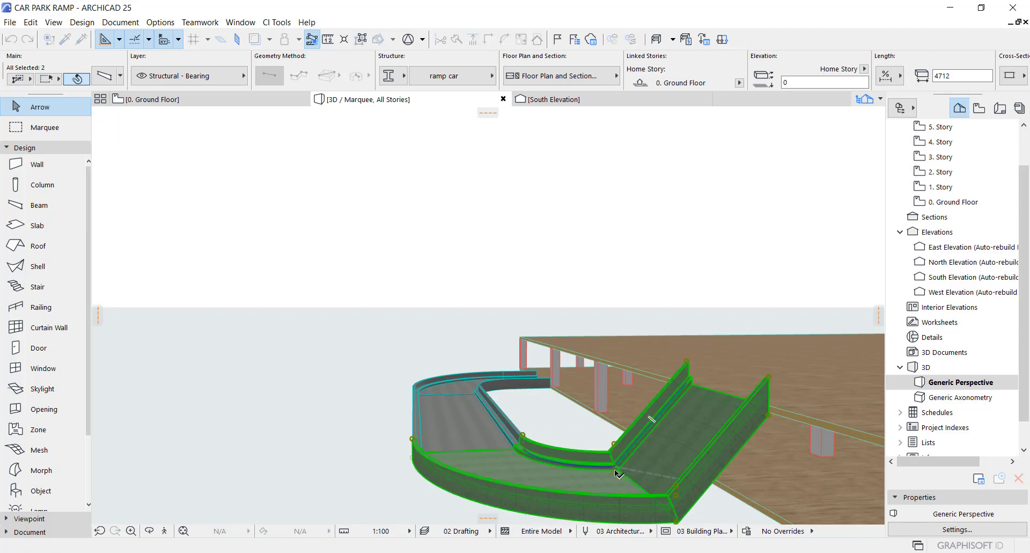
pyautogui.scroll(2, 617, 473)
pyautogui.click(616, 465)
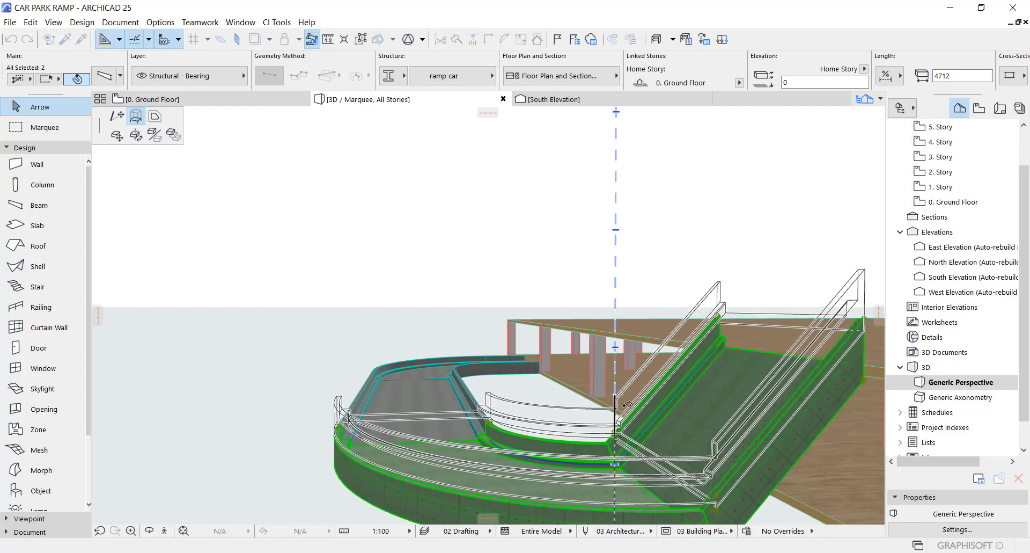
pyautogui.press('Escape')
pyautogui.press('Escape')
# - Raise the lower end of the slanted straight ramp segment so its slope height is 200 mm
pyautogui.click(621, 465)
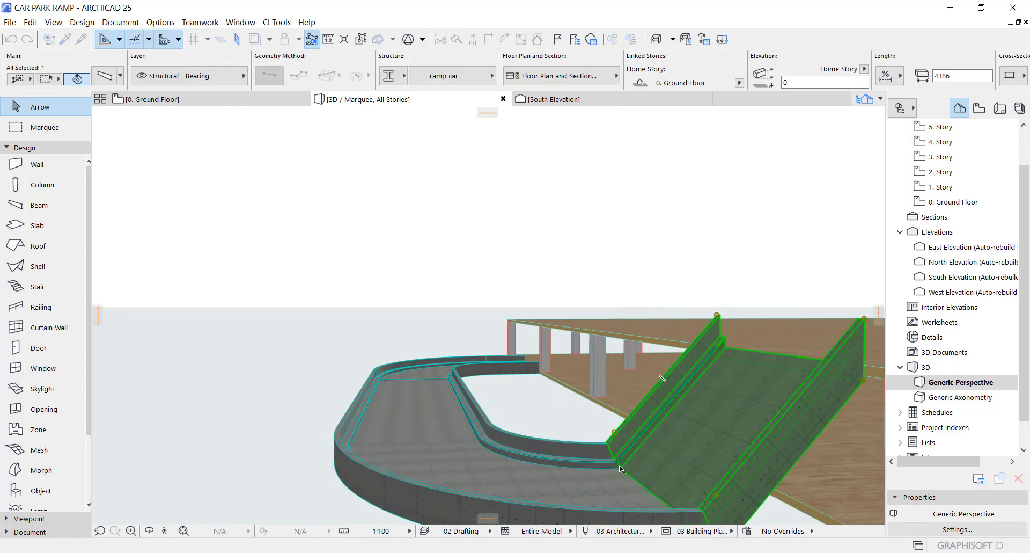
pyautogui.click(621, 465)
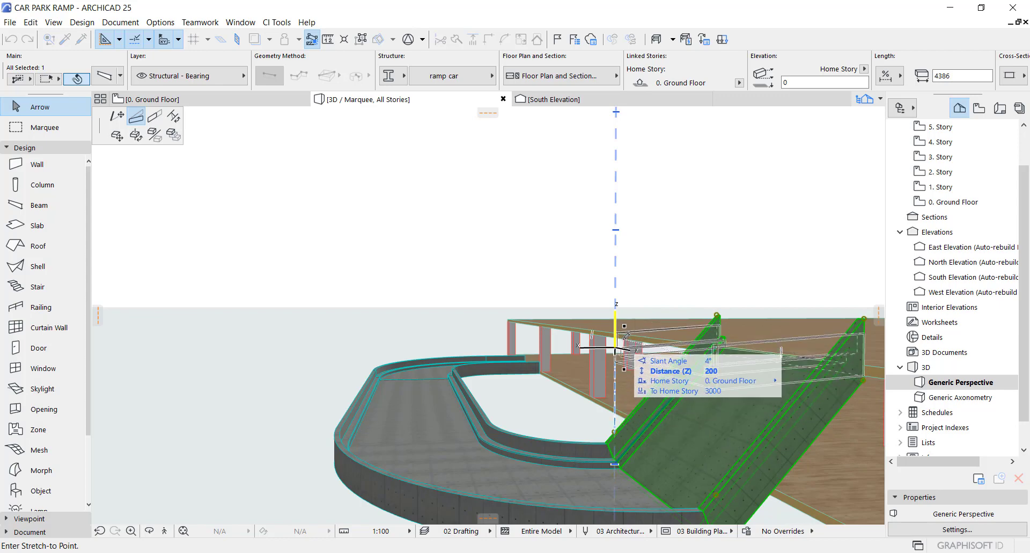
pyautogui.keyDown('shift'); pyautogui.moveTo(627, 337); pyautogui.dragTo(677, 382, button='middle'); pyautogui.keyUp('shift')
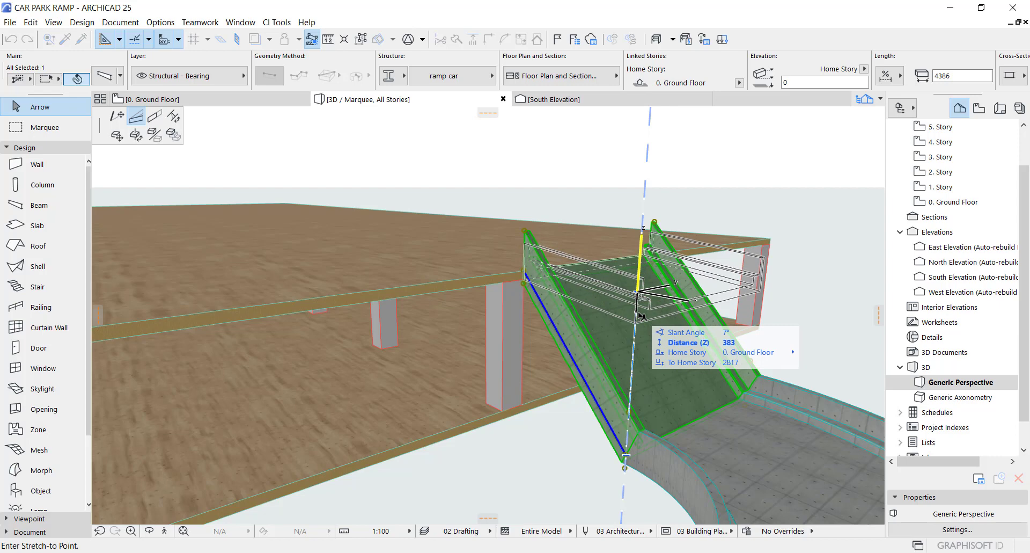
pyautogui.write('200')
pyautogui.press('Return')
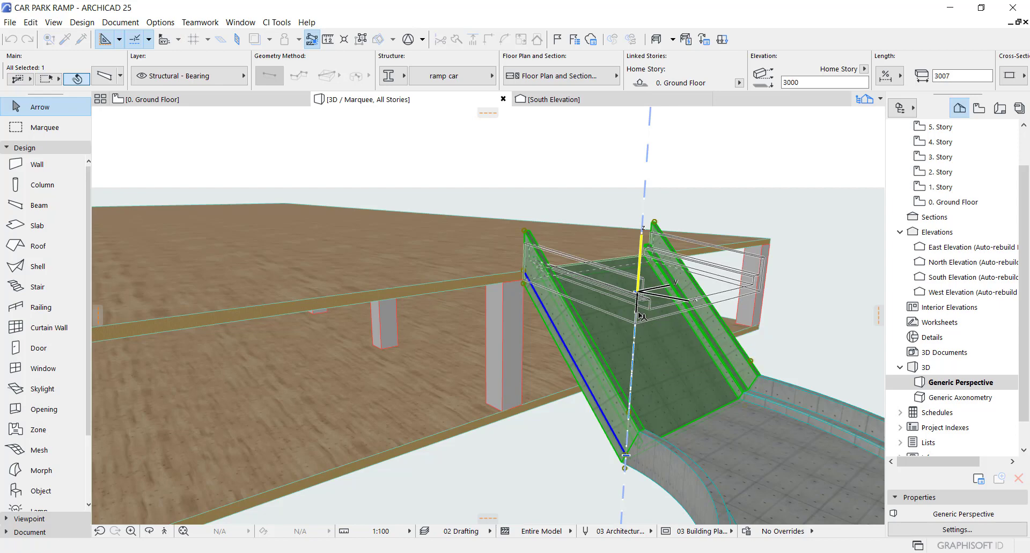
pyautogui.click(641, 447)
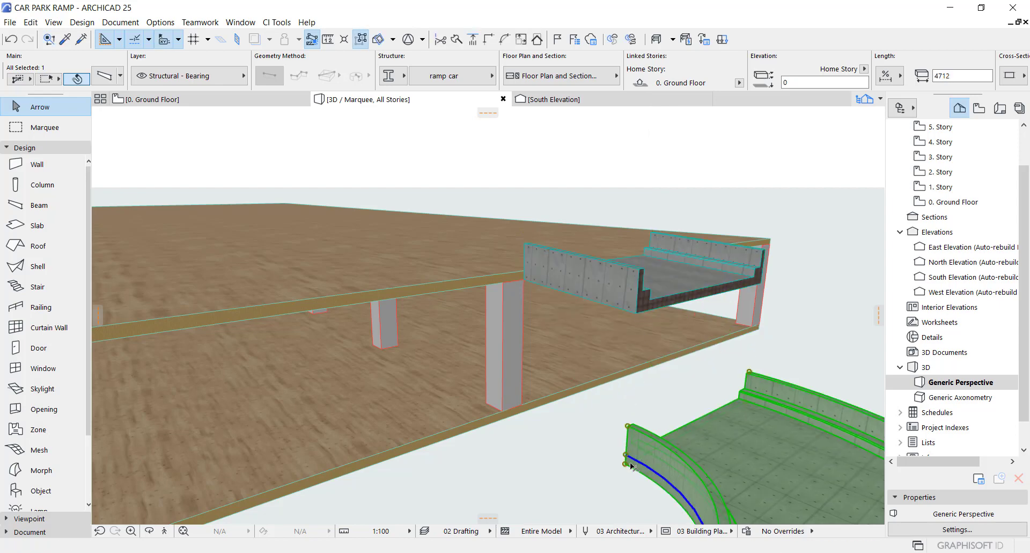
pyautogui.click(626, 457)
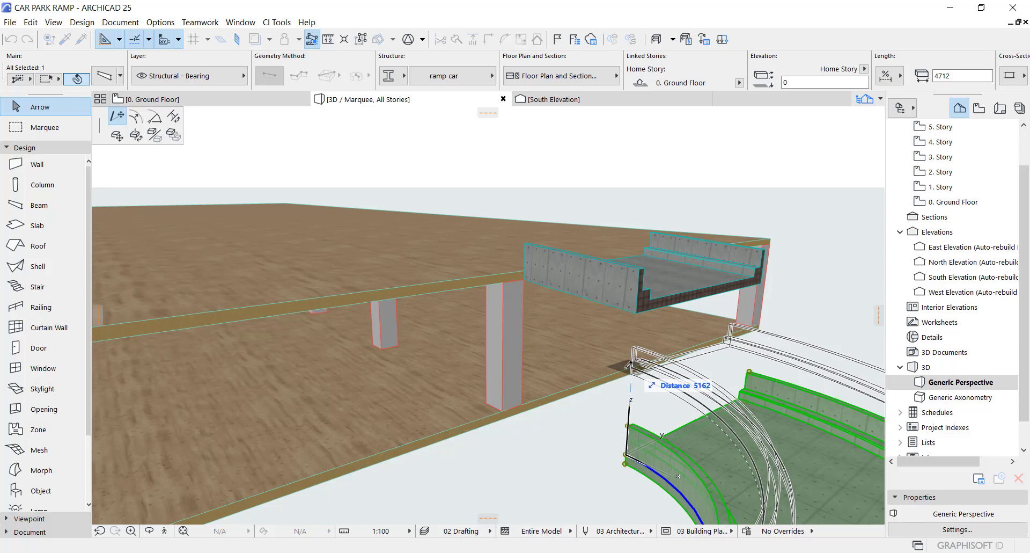
pyautogui.scroll(-2, 626, 365)
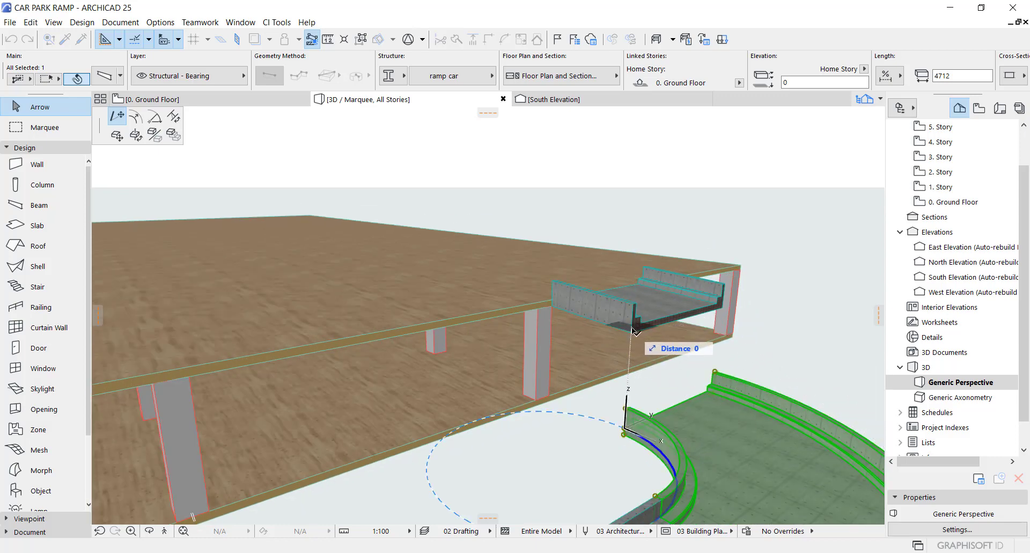
pyautogui.click(633, 330)
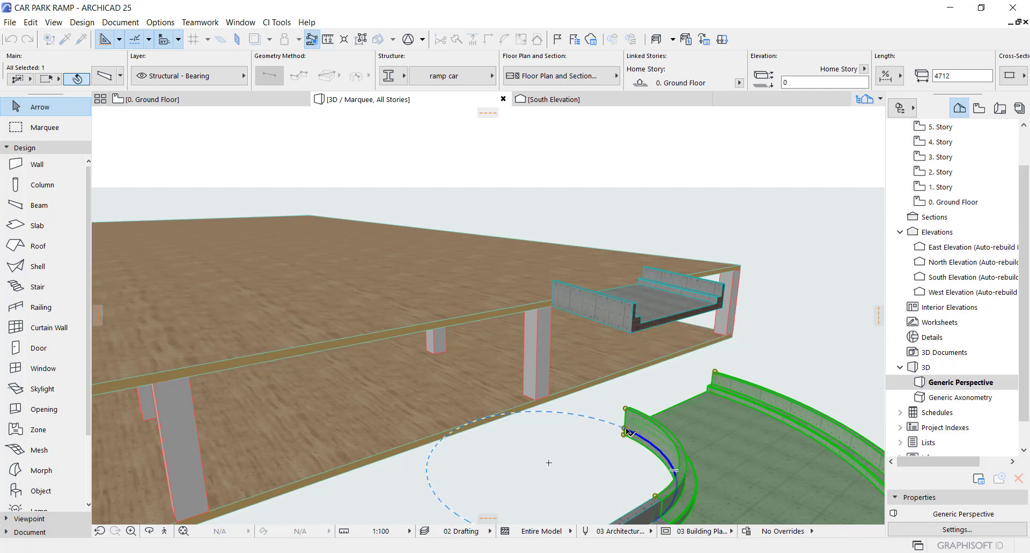
pyautogui.click(625, 429)
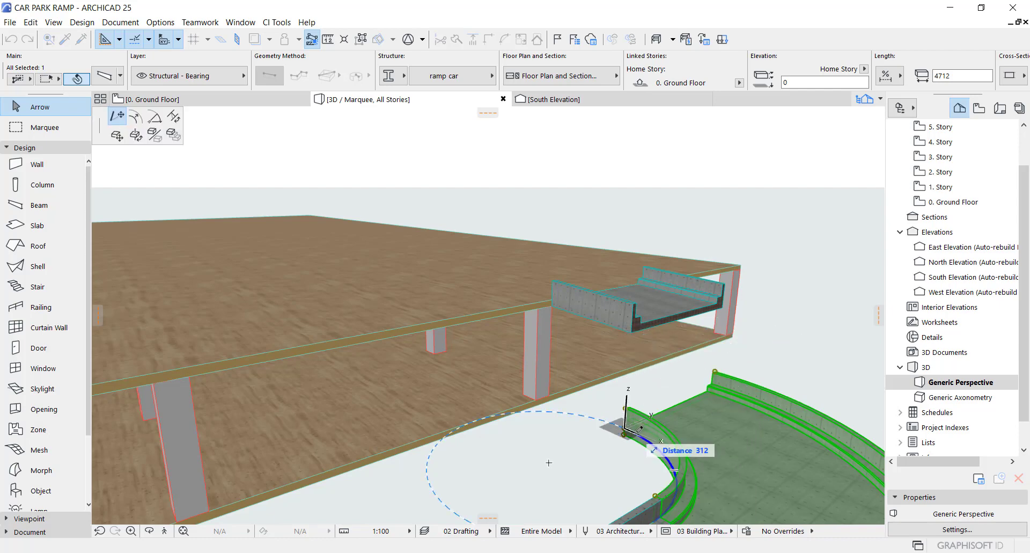
pyautogui.press('Escape')
pyautogui.press('Escape')
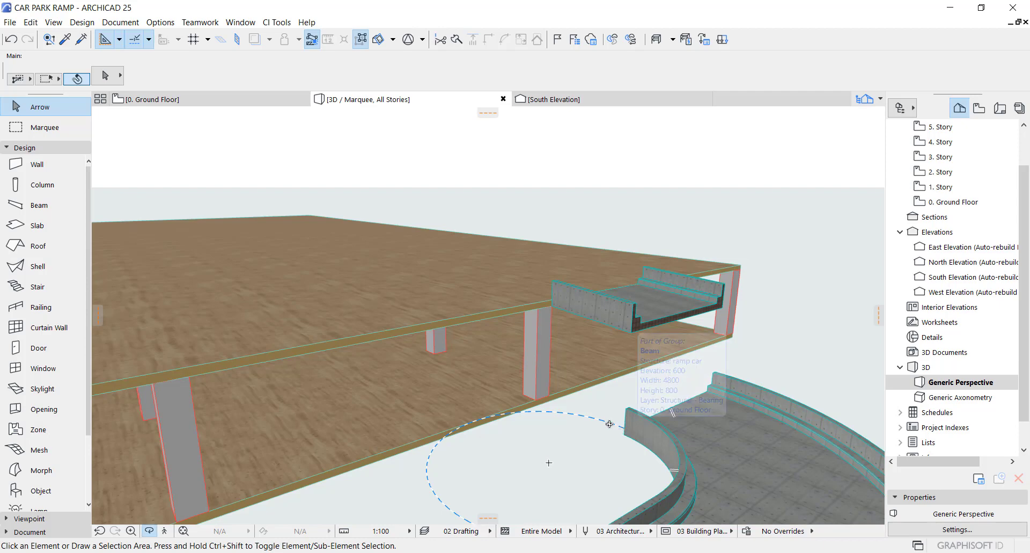
pyautogui.keyDown('shift'); pyautogui.moveTo(611, 422); pyautogui.dragTo(639, 397, button='middle'); pyautogui.keyUp('shift')
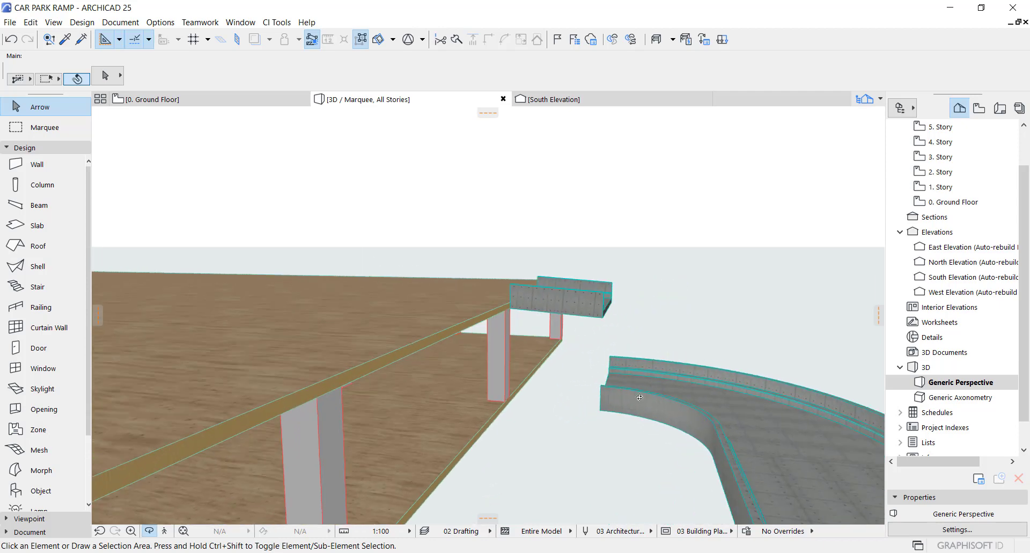
# - Move the curved ramp segment next to the raised straight segment vertically up by 3000 mm
pyautogui.click(604, 408)
pyautogui.click(602, 407)
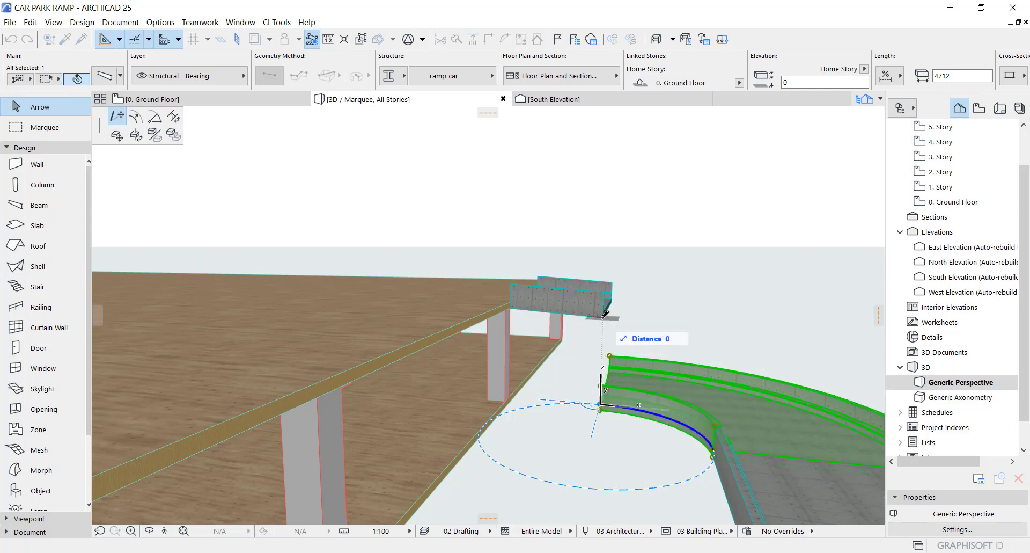
pyautogui.press('Escape')
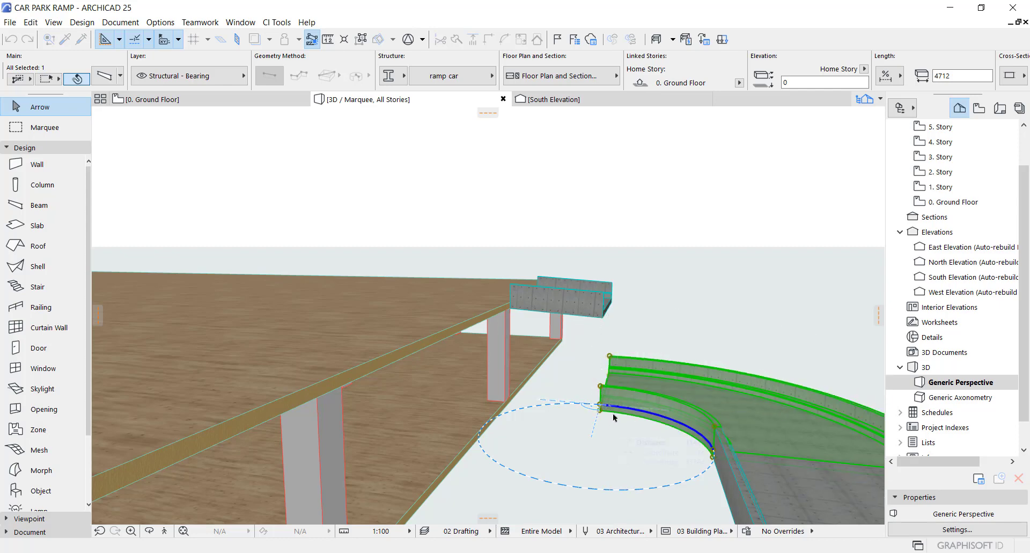
pyautogui.hotkey('ctrl', 'd')
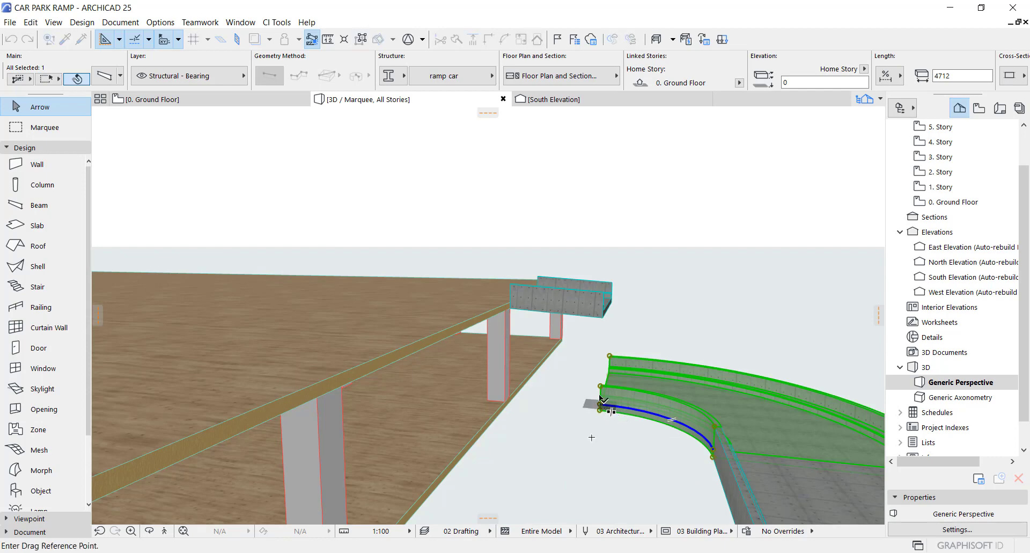
pyautogui.click(600, 386)
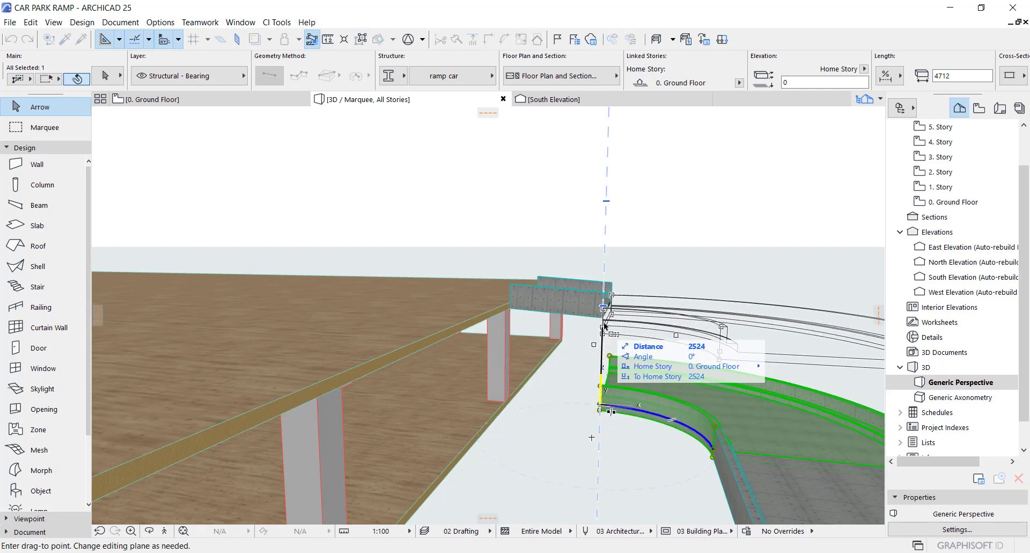
pyautogui.write('3000')
pyautogui.press('Return')
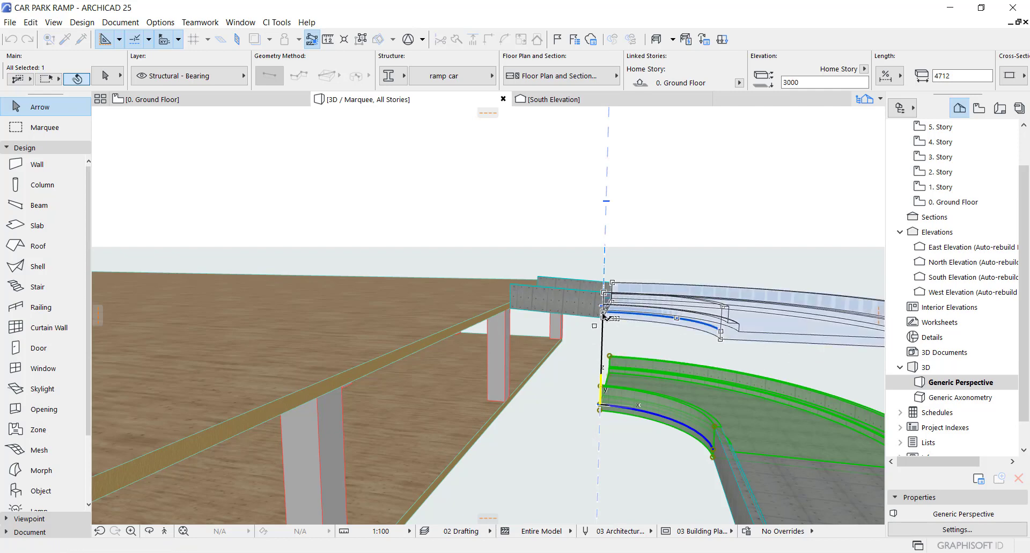
pyautogui.scroll(2, 605, 320)
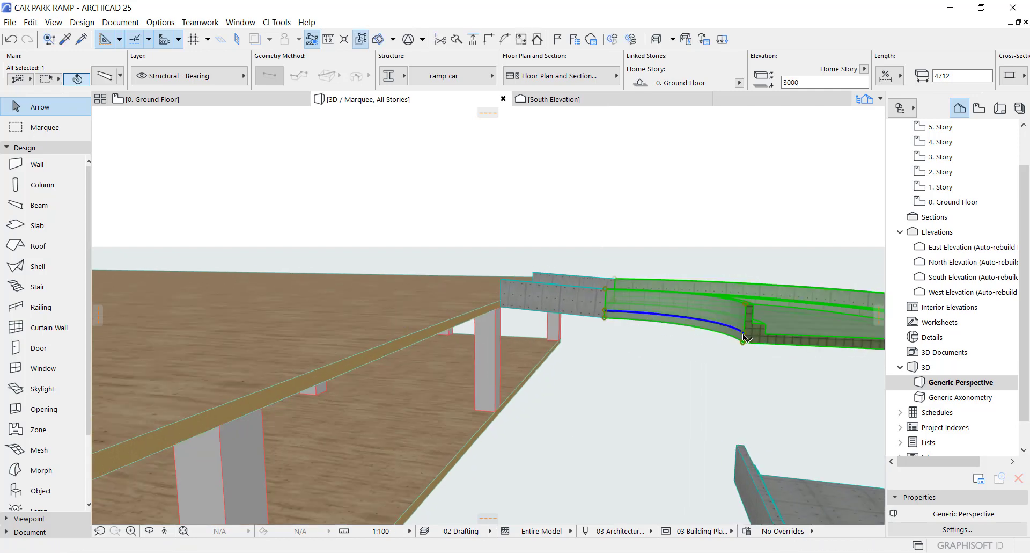
pyautogui.click(743, 337)
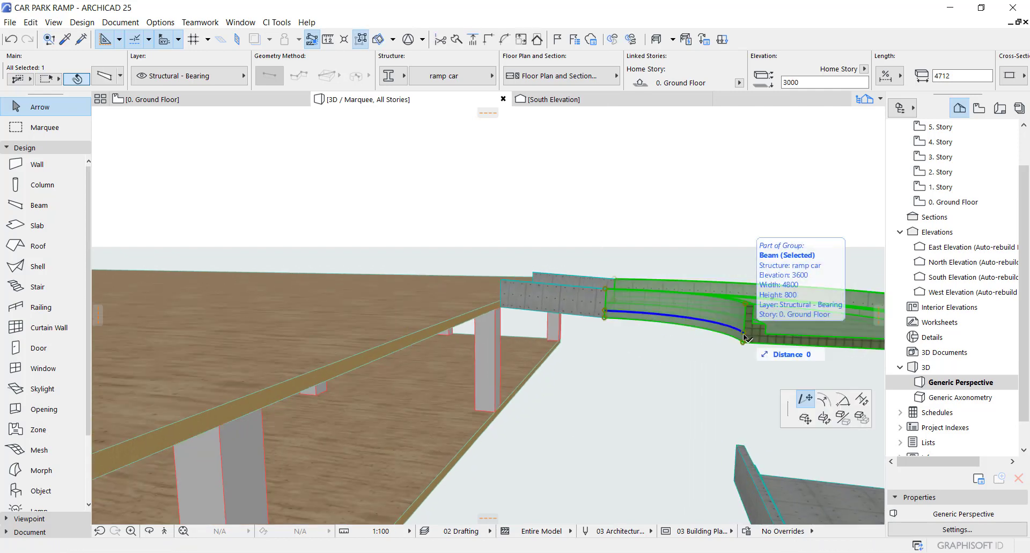
pyautogui.click(743, 369)
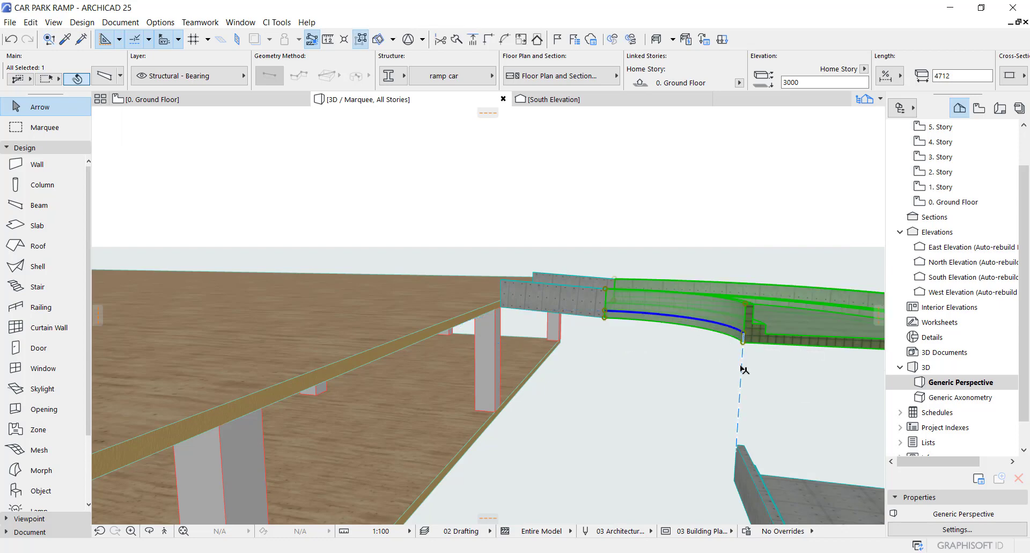
pyautogui.keyDown('shift'); pyautogui.moveTo(722, 363); pyautogui.dragTo(623, 337, button='middle'); pyautogui.keyUp('shift')
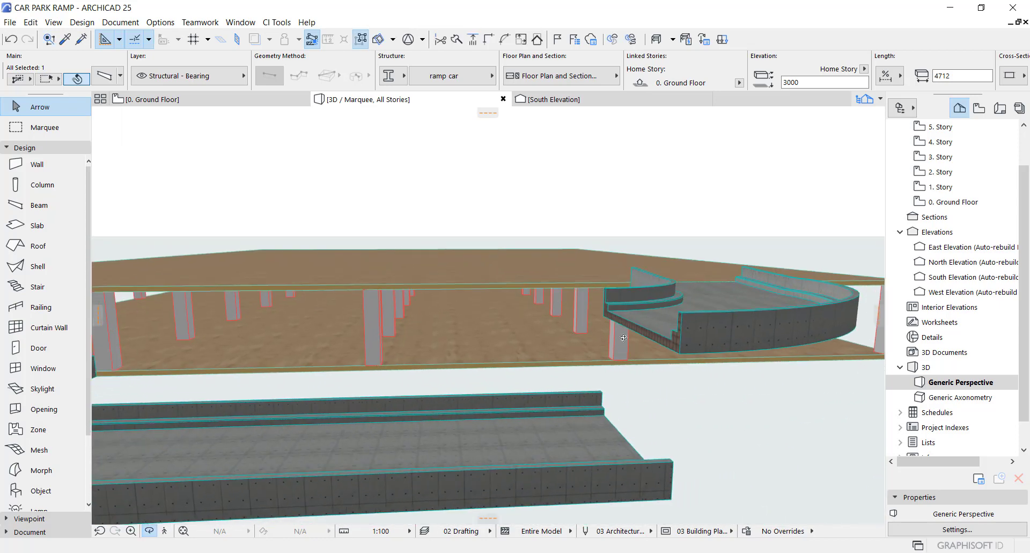
pyautogui.click(606, 310)
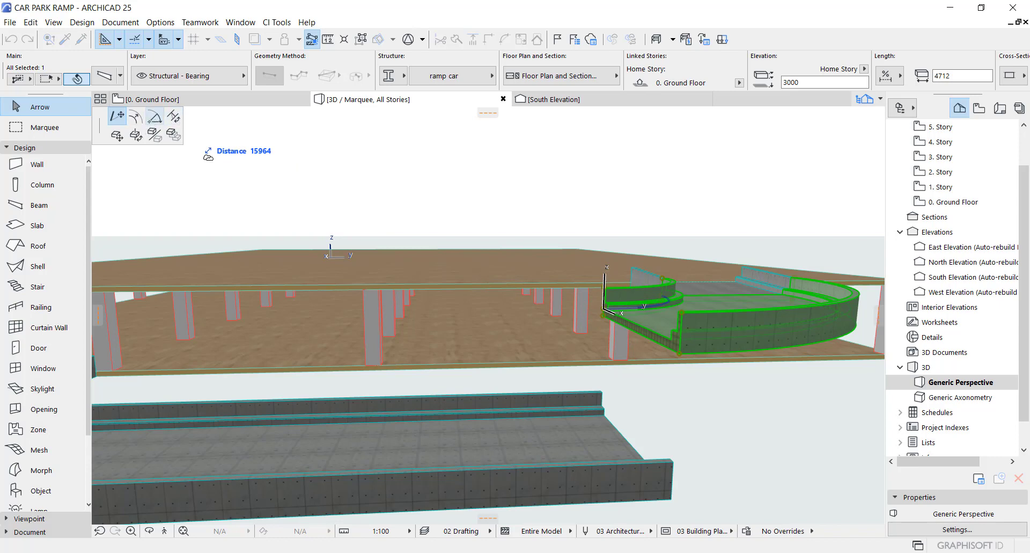
pyautogui.press('Escape')
pyautogui.press('Escape')
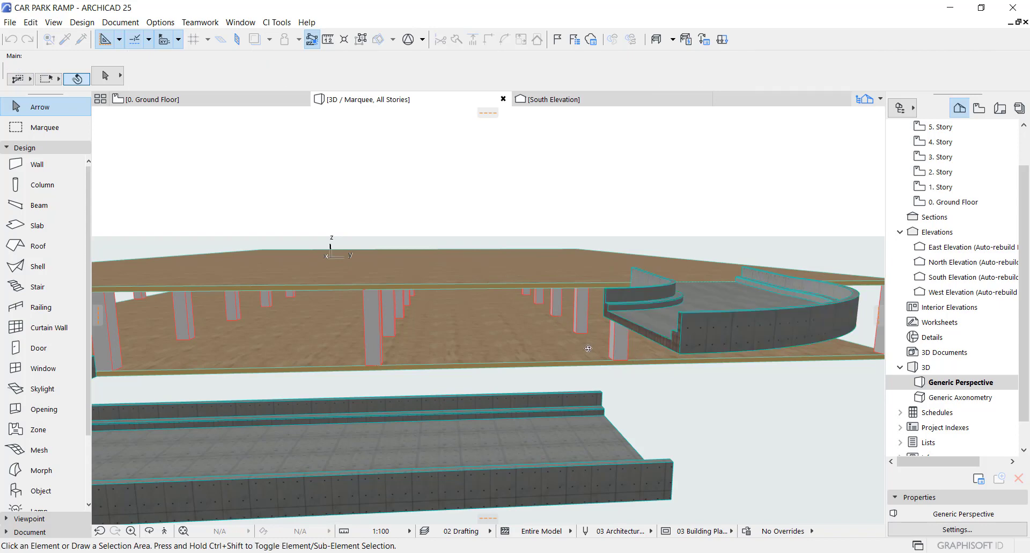
pyautogui.keyDown('shift'); pyautogui.moveTo(588, 348); pyautogui.dragTo(571, 364, button='middle'); pyautogui.keyUp('shift')
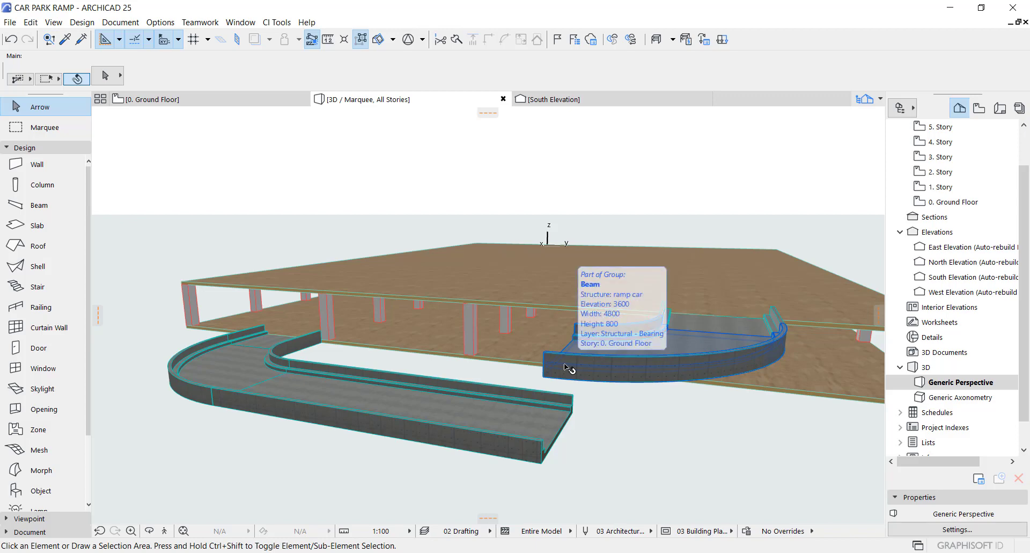
# - In the ground floor plan, pick up the existing elevation line's settings and draw a vertical elevation line through the ramp, facing the building
pyautogui.press('F2')
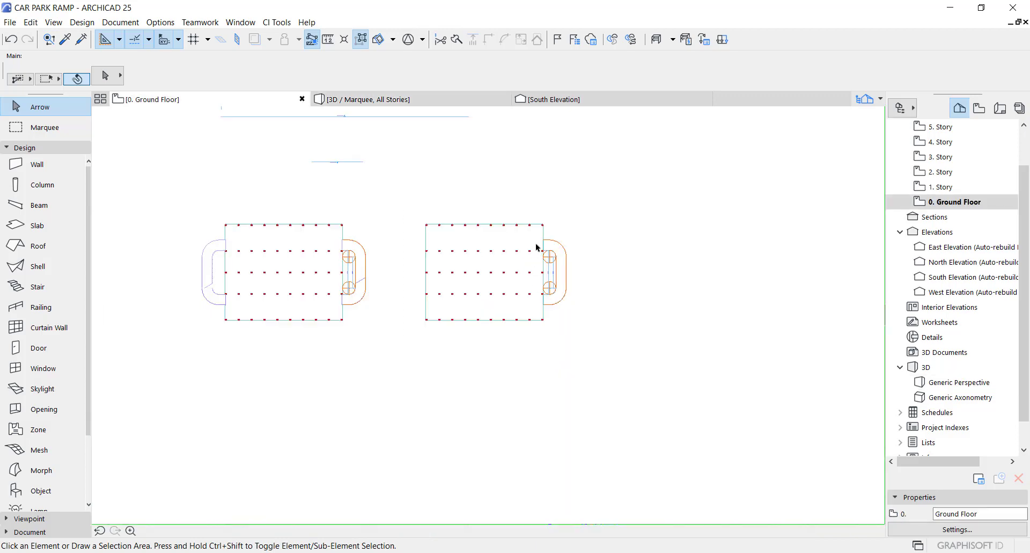
pyautogui.click(24, 148)
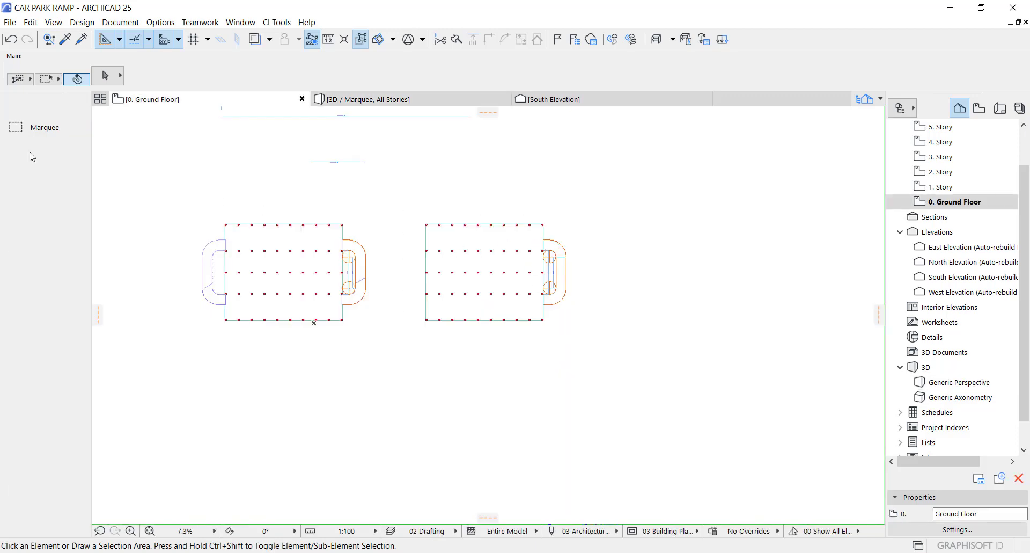
pyautogui.click(299, 115)
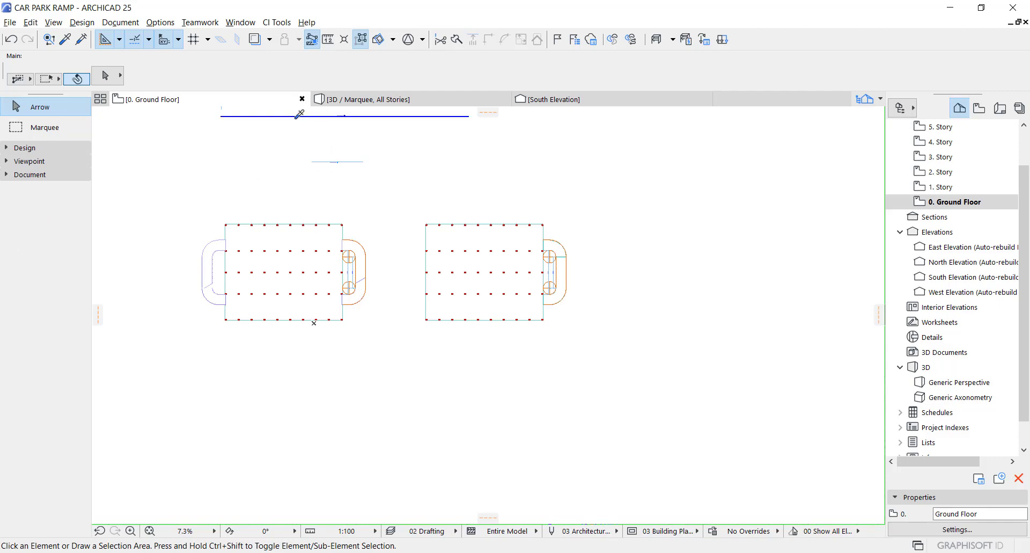
pyautogui.keyDown('alt'); pyautogui.click(574, 251); pyautogui.keyUp('alt')
pyautogui.scroll(7, 574, 251)
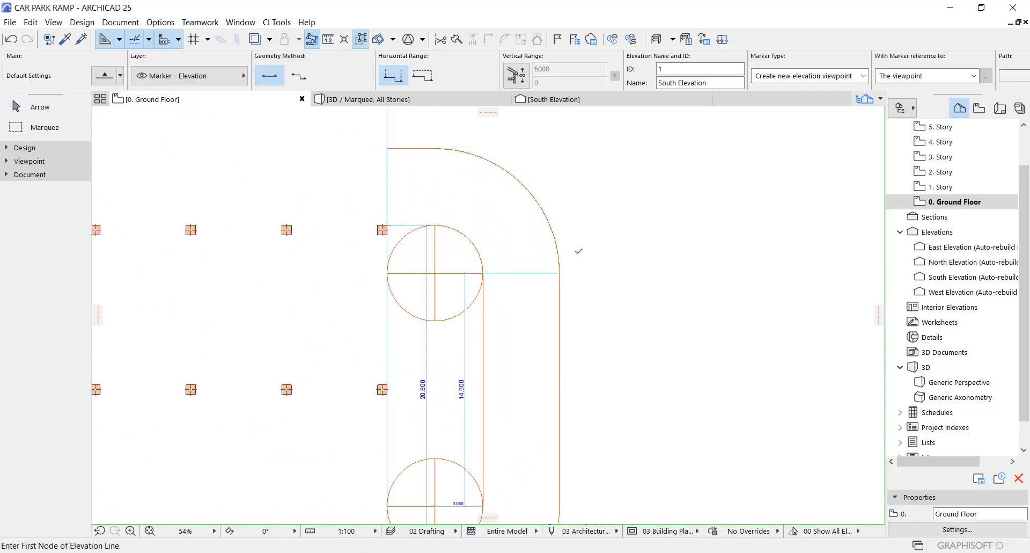
pyautogui.click(523, 143)
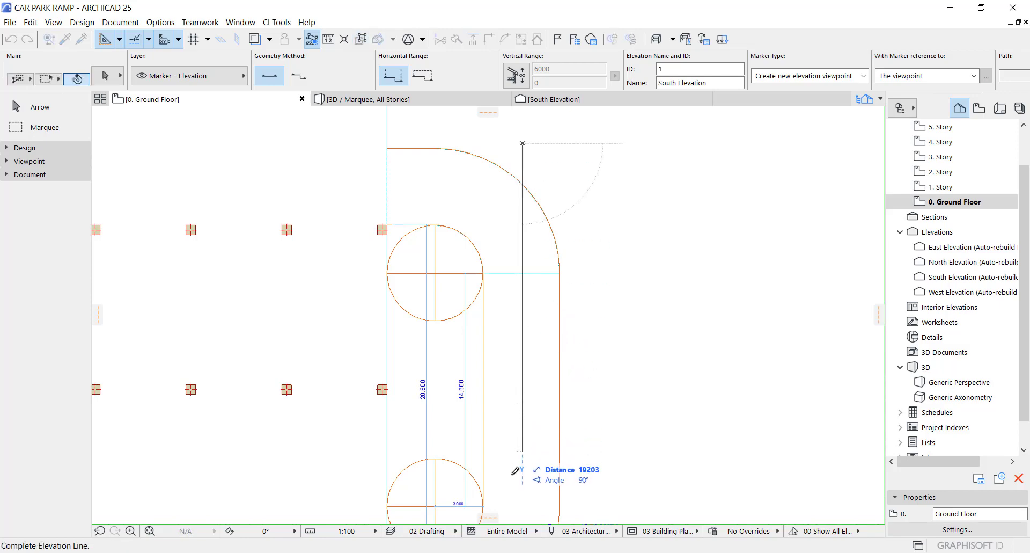
pyautogui.scroll(-4, 542, 413)
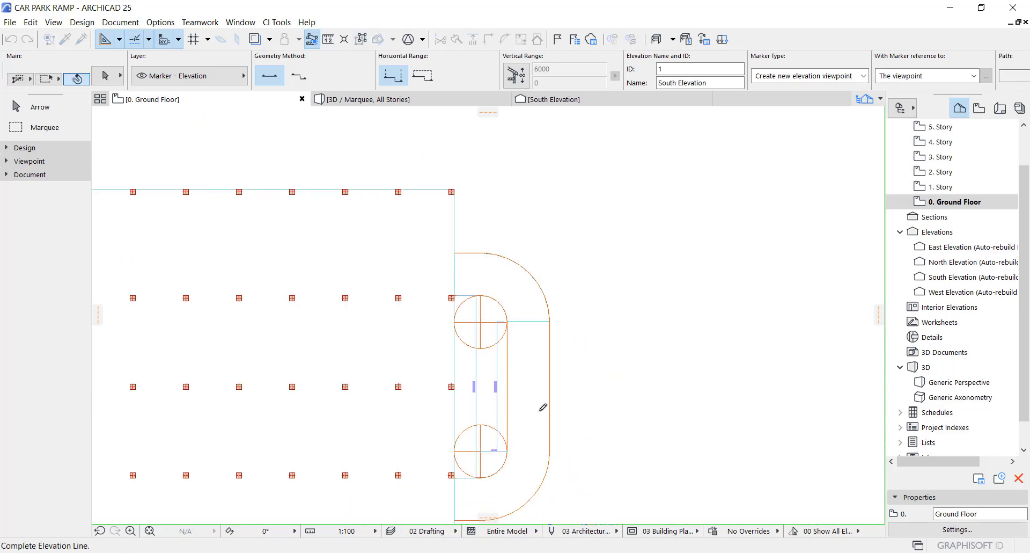
pyautogui.click(533, 493)
pyautogui.click(521, 424)
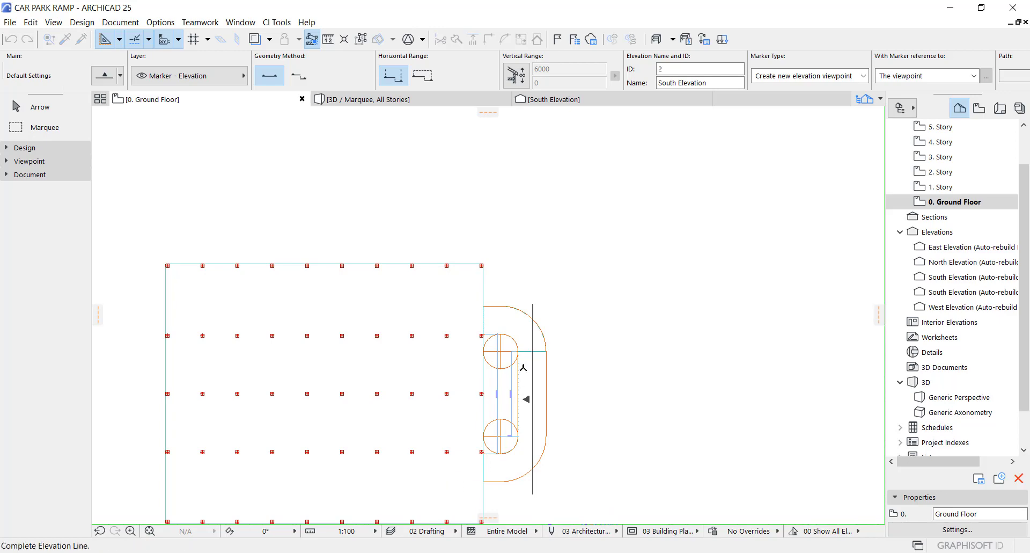
# - Open the elevation from the newly drawn elevation line to check the view of the ramp, and return to the ground floor plan
pyautogui.press('Escape')
pyautogui.click(533, 330)
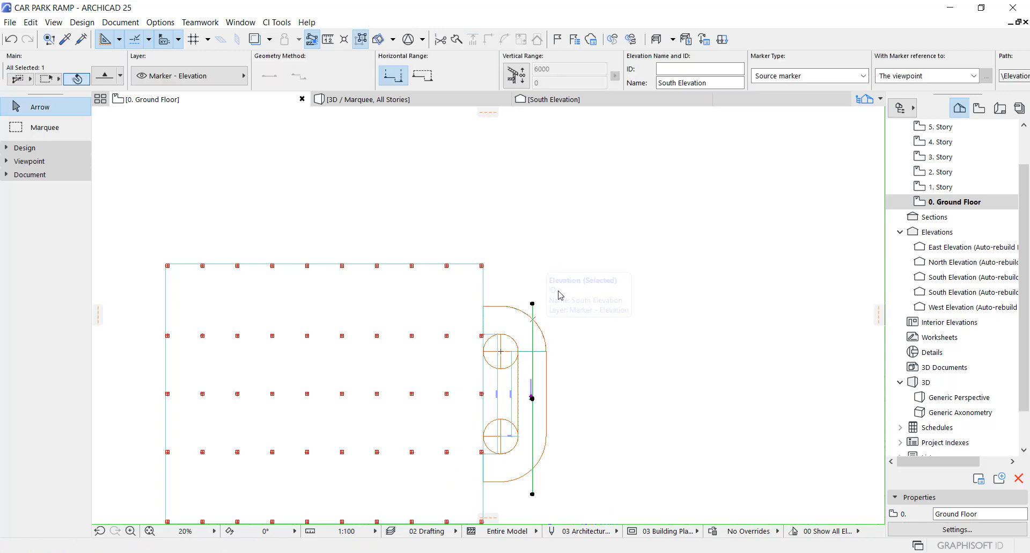
pyautogui.rightClick(533, 319)
pyautogui.click(590, 232)
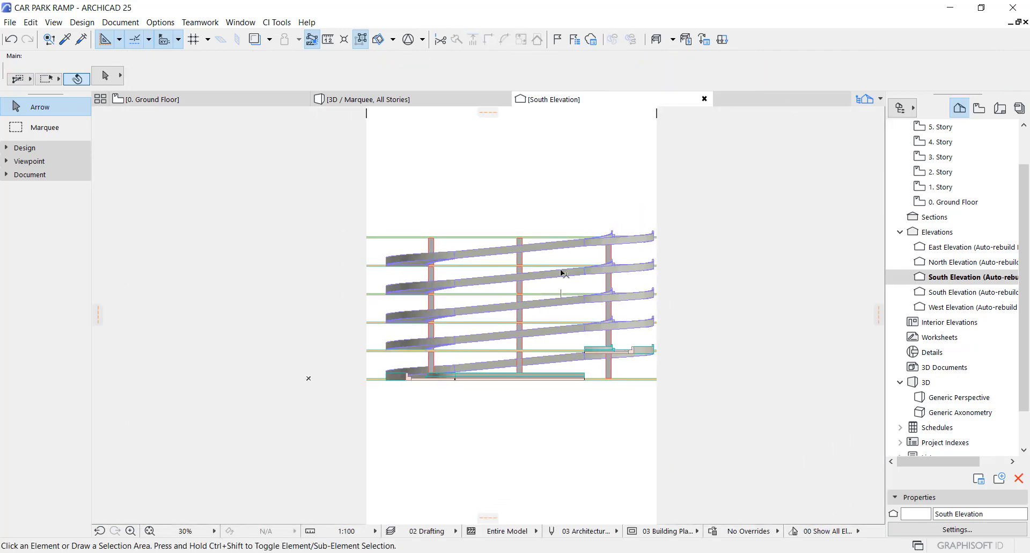
pyautogui.press('F2')
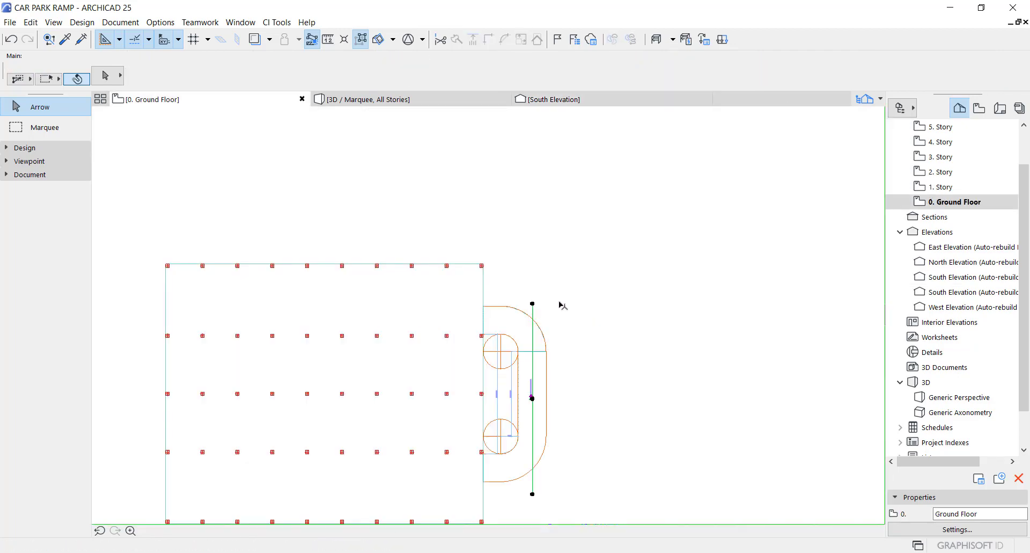
# - Stretch both ends of the elevation line beyond the building's depth and switch its horizontal range to limited
pyautogui.click(550, 344)
pyautogui.scroll(-3, 548, 323)
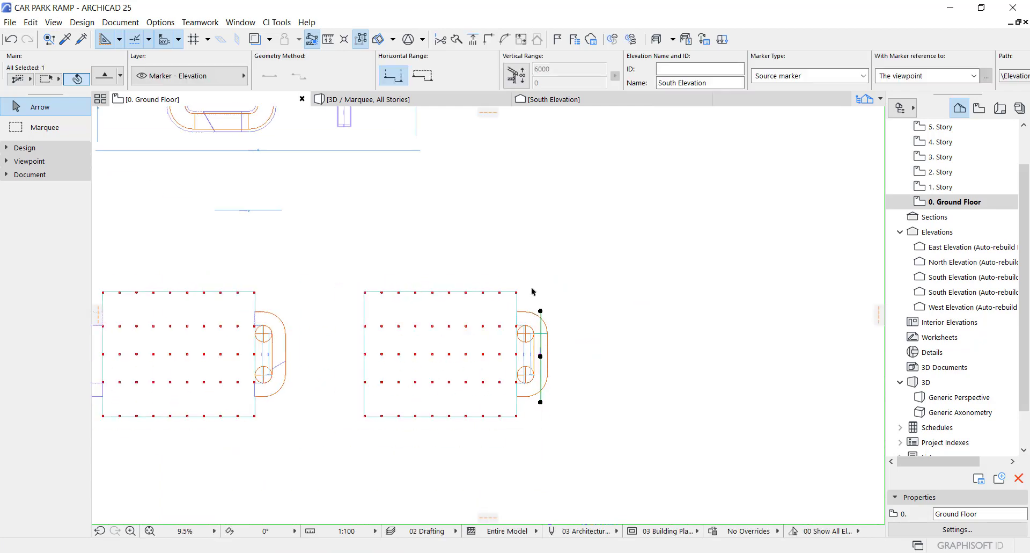
pyautogui.click(540, 311)
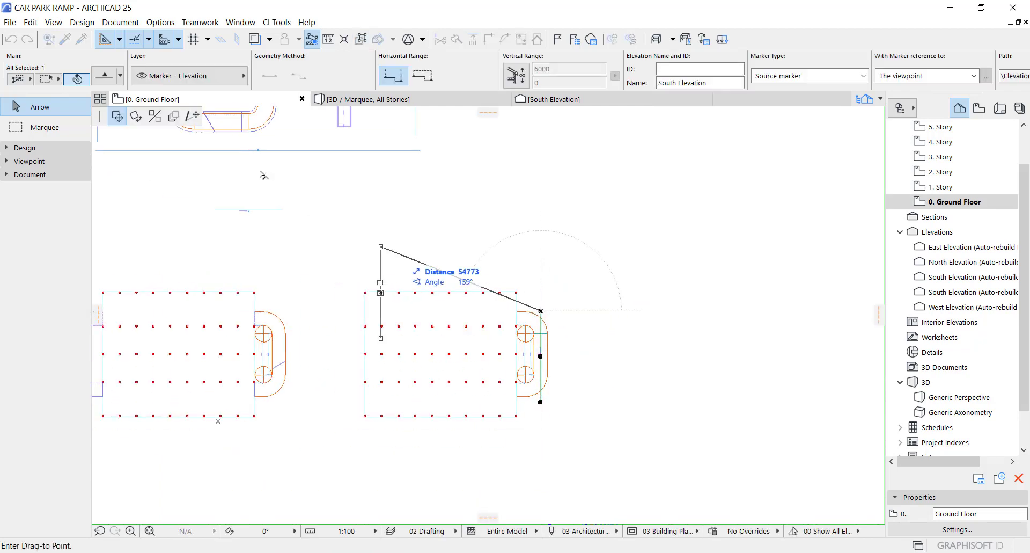
pyautogui.click(193, 119)
pyautogui.click(540, 278)
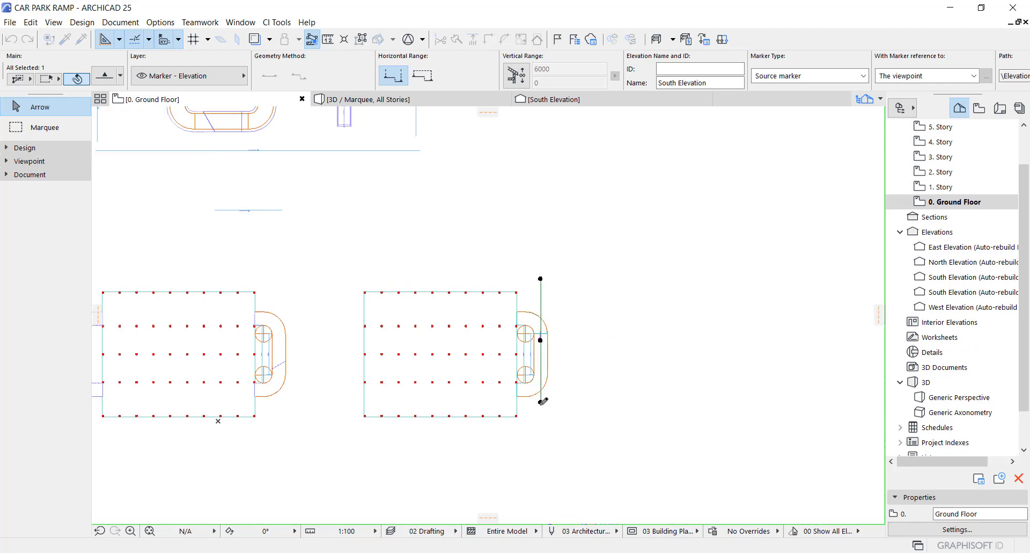
pyautogui.click(541, 430)
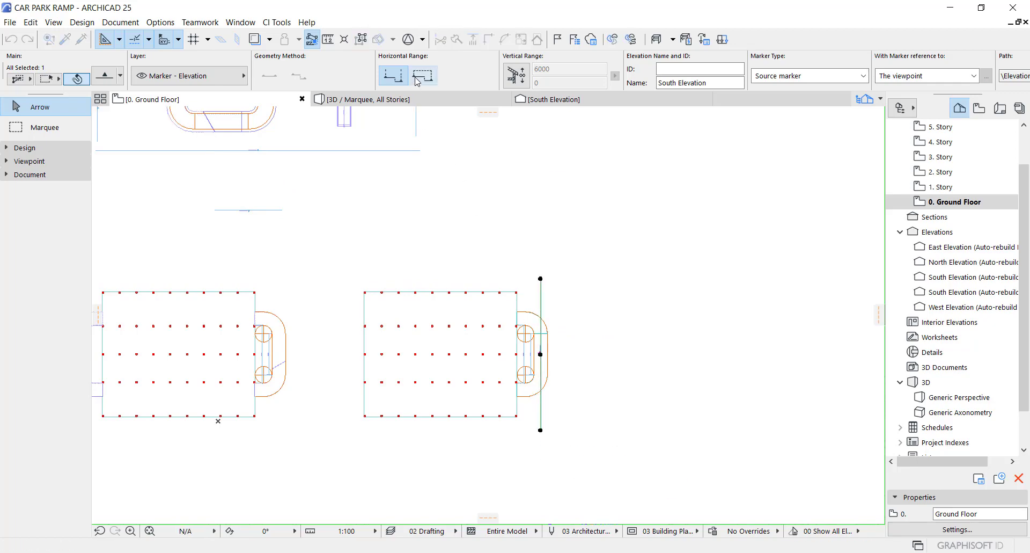
pyautogui.click(423, 75)
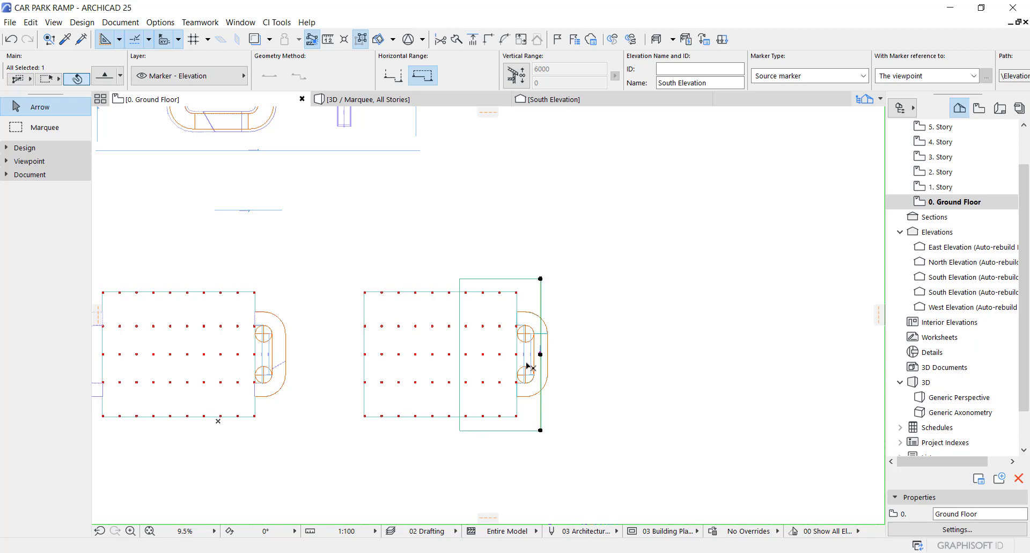
# - Open the elevation from the adjusted elevation line and examine the raised ramp segments against the upper slab
pyautogui.rightClick(542, 295)
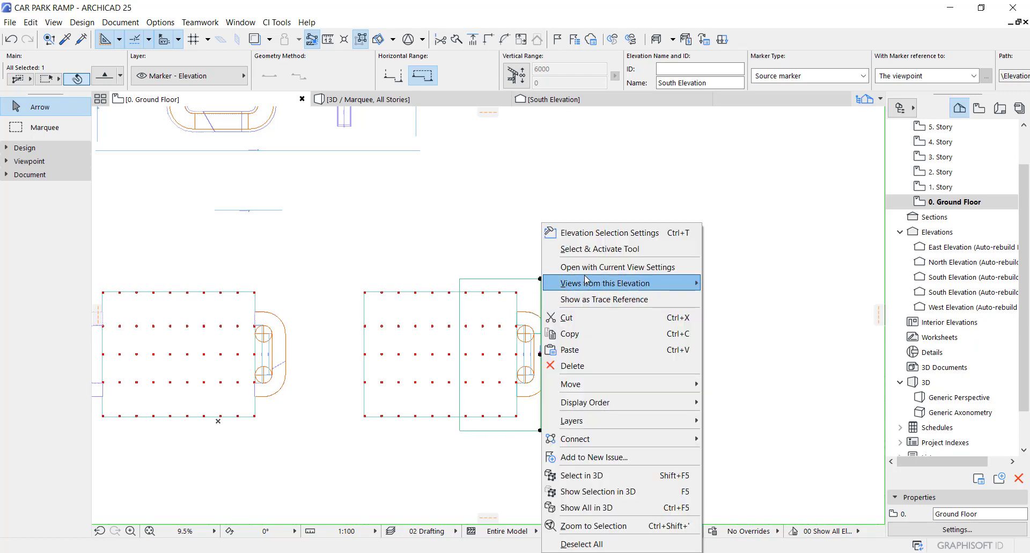
pyautogui.click(586, 271)
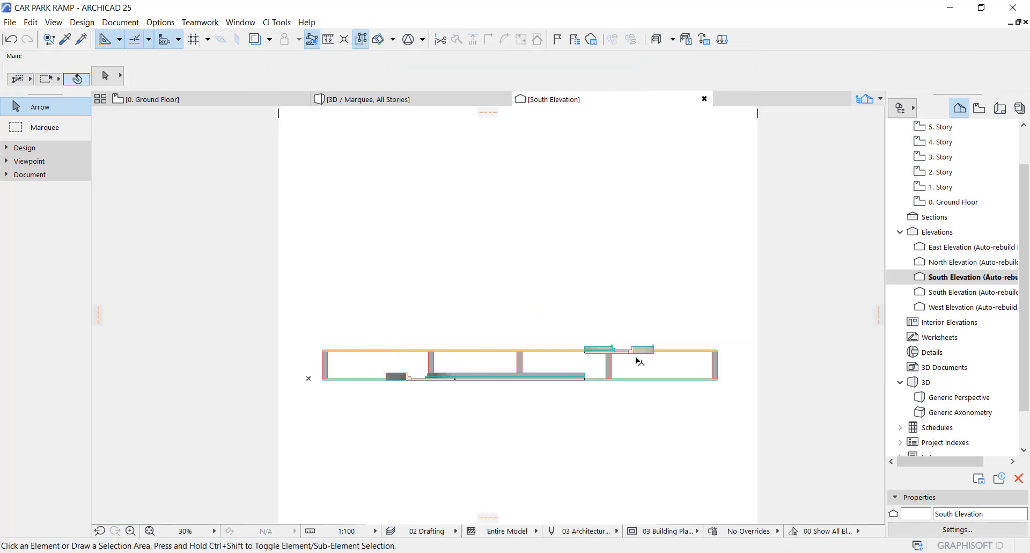
pyautogui.scroll(6, 579, 364)
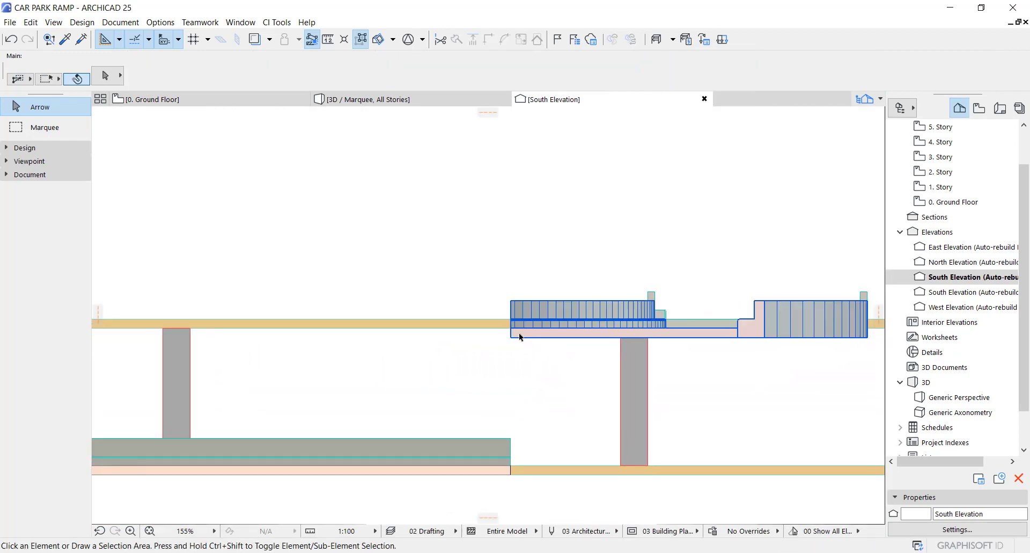
pyautogui.click(515, 333)
pyautogui.click(511, 328)
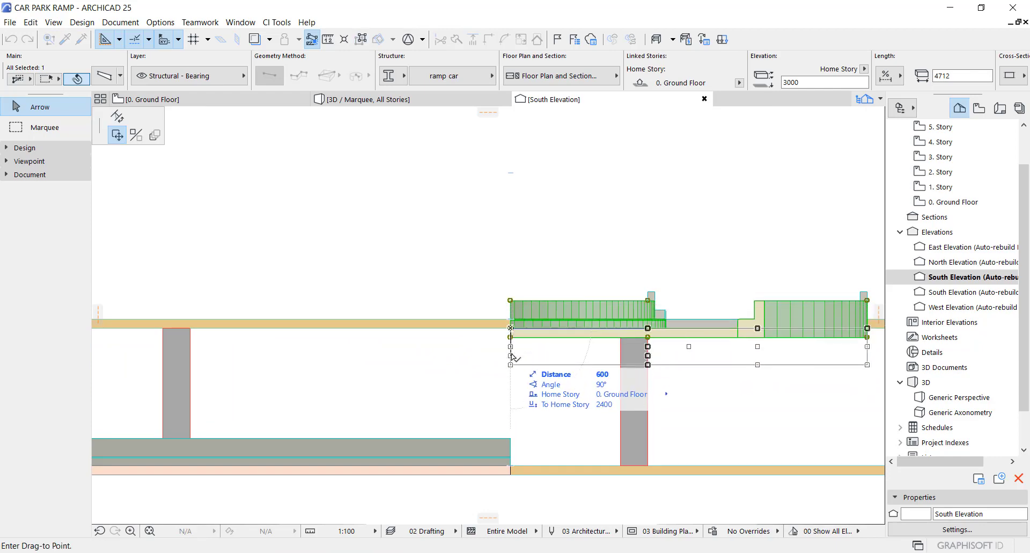
pyautogui.press('Escape')
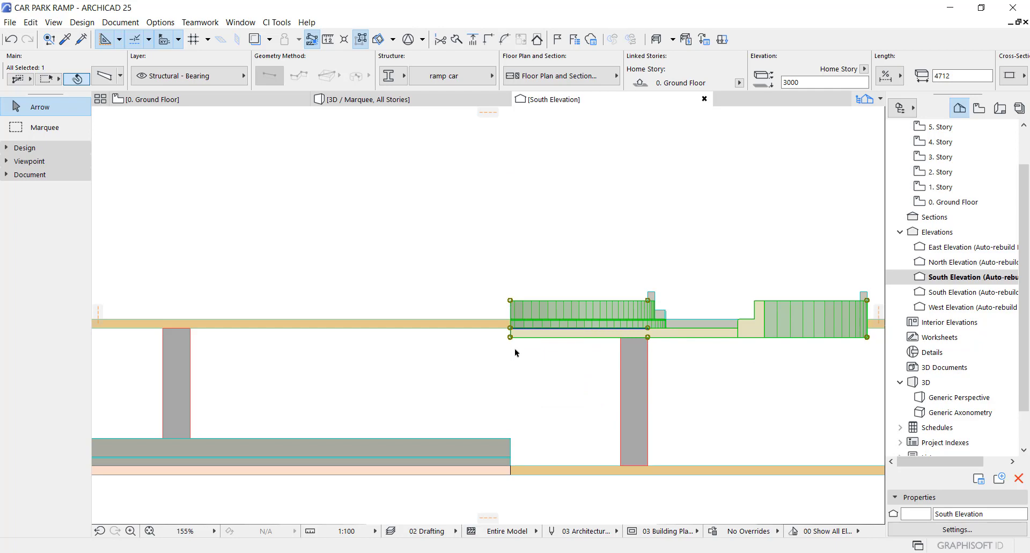
# - In the 1. Story plan, convert the raised curved ramp segment's arc into a straight edge and return to the 3D view
pyautogui.press('F2')
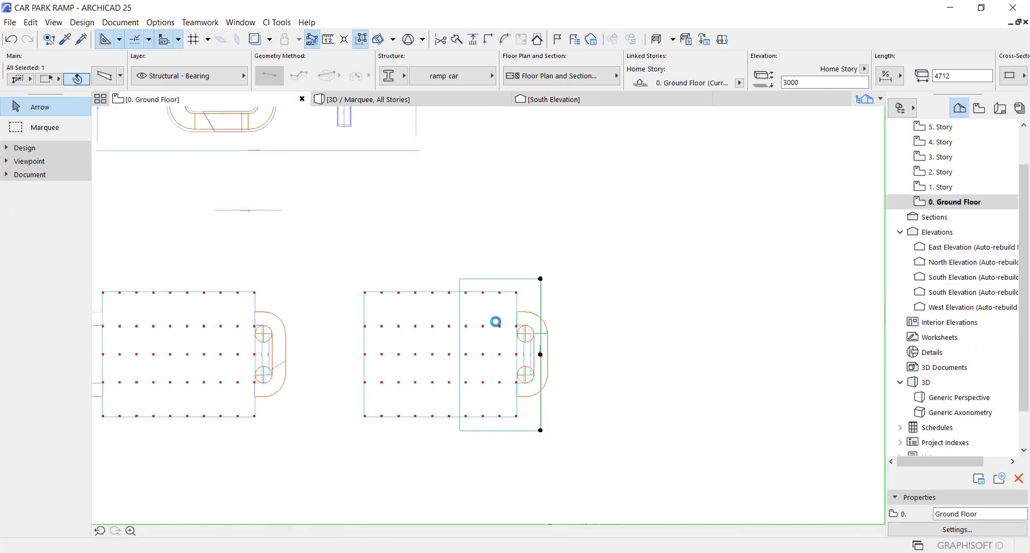
pyautogui.click(523, 326)
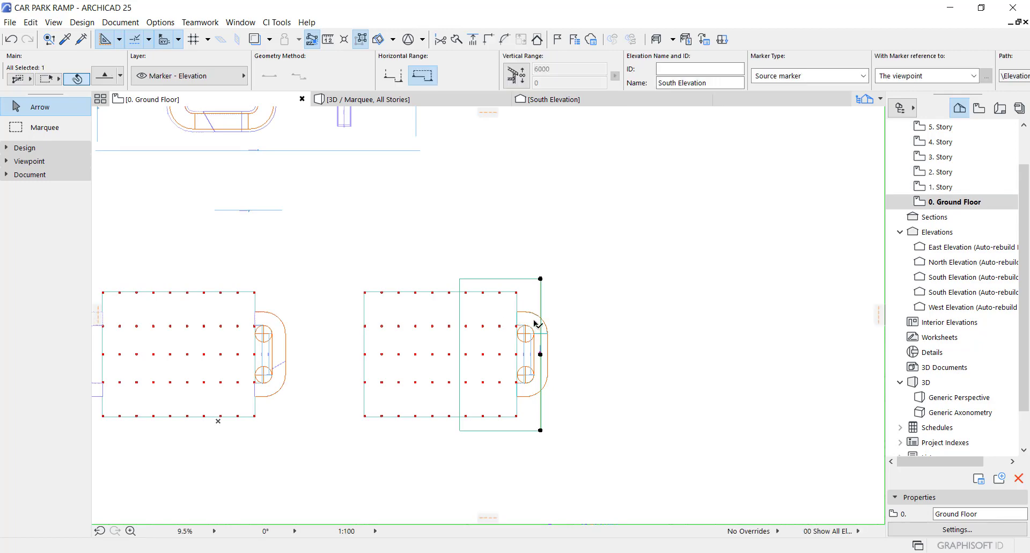
pyautogui.scroll(3, 535, 324)
pyautogui.press('Escape')
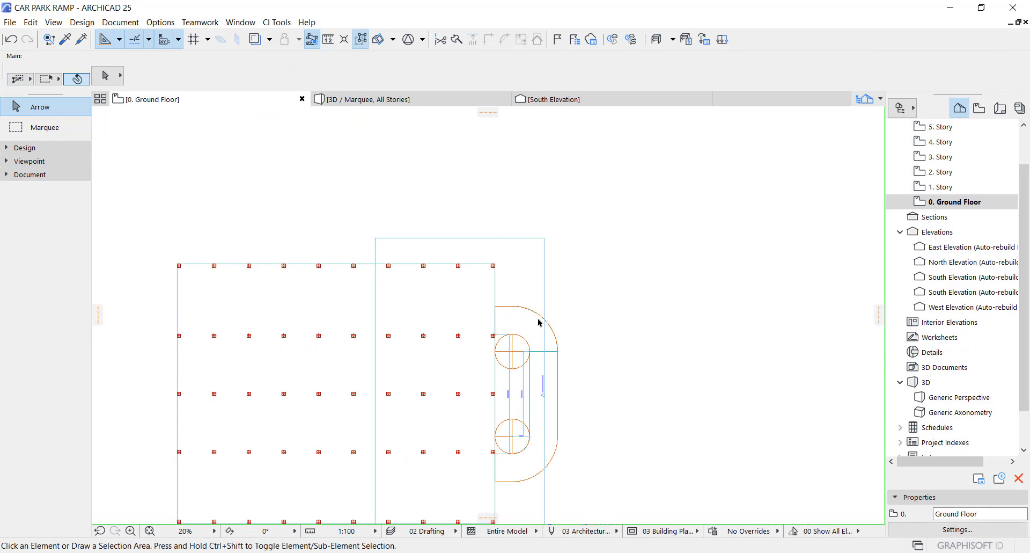
pyautogui.scroll(3, 503, 340)
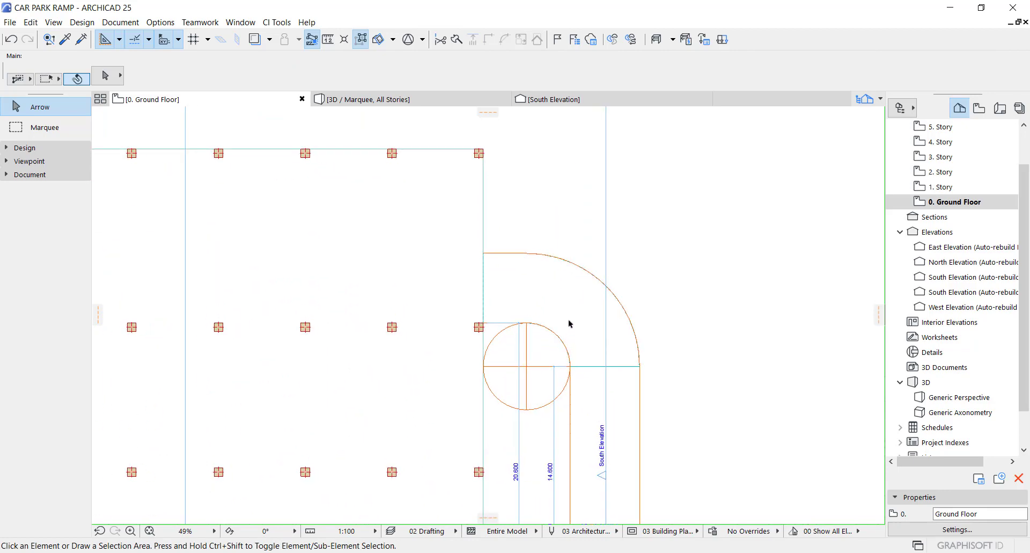
pyautogui.doubleClick(940, 187)
pyautogui.click(593, 306)
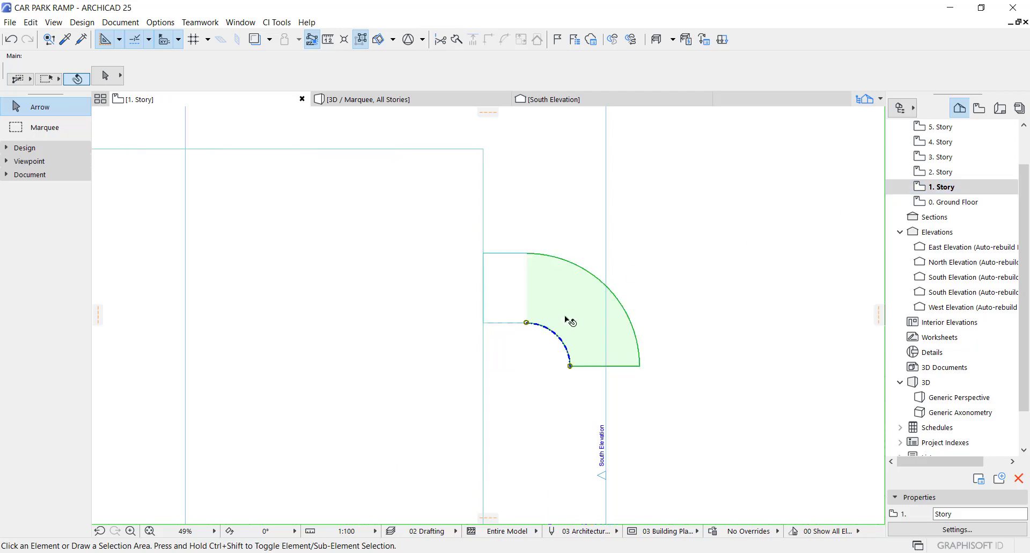
pyautogui.scroll(5, 549, 343)
pyautogui.click(581, 322)
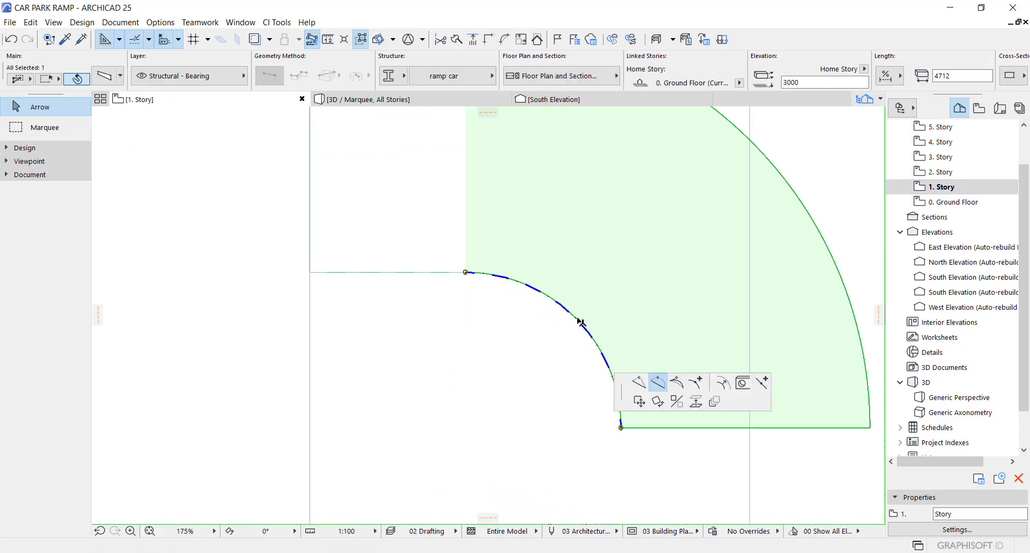
pyautogui.click(640, 383)
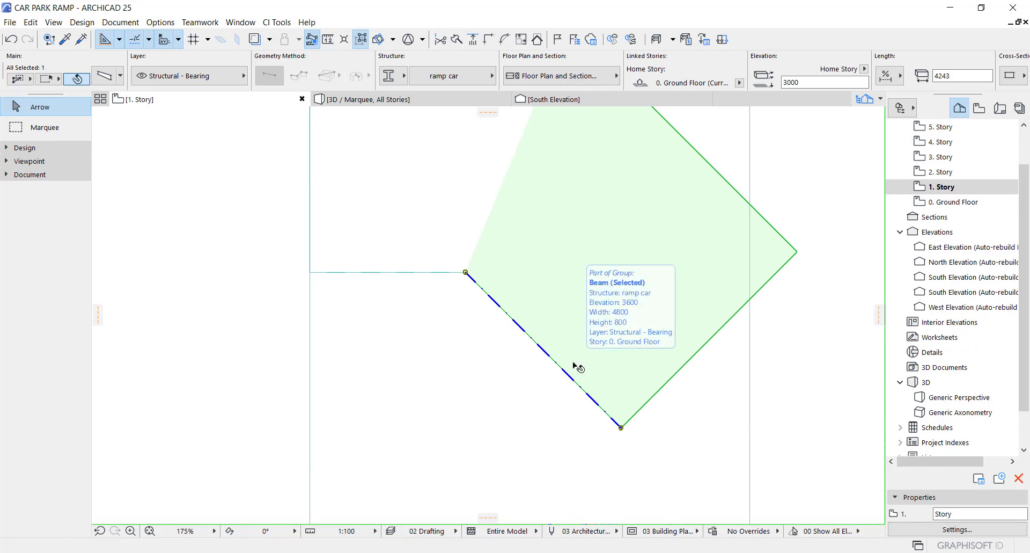
pyautogui.scroll(-4, 571, 306)
pyautogui.scroll(-2, 593, 298)
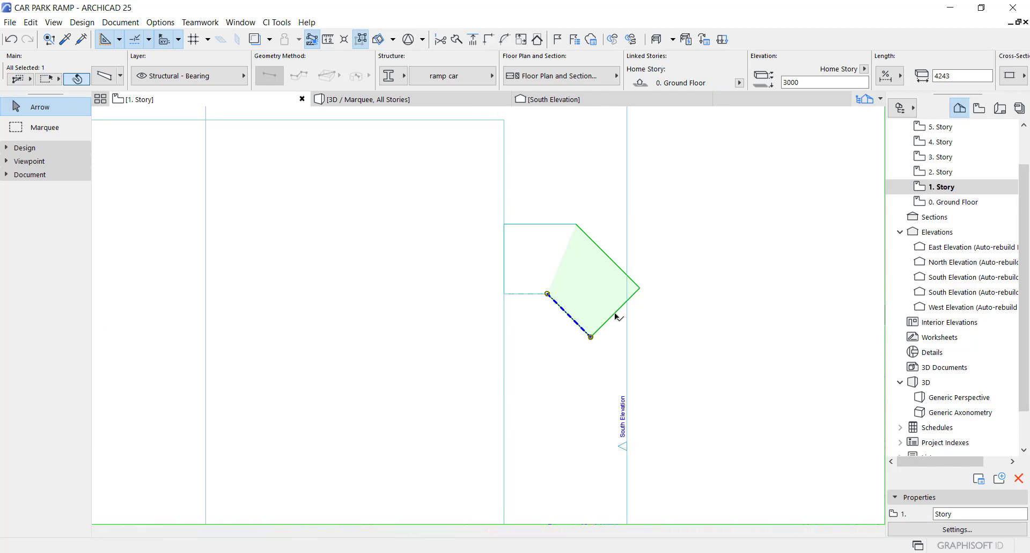
pyautogui.press('F3')
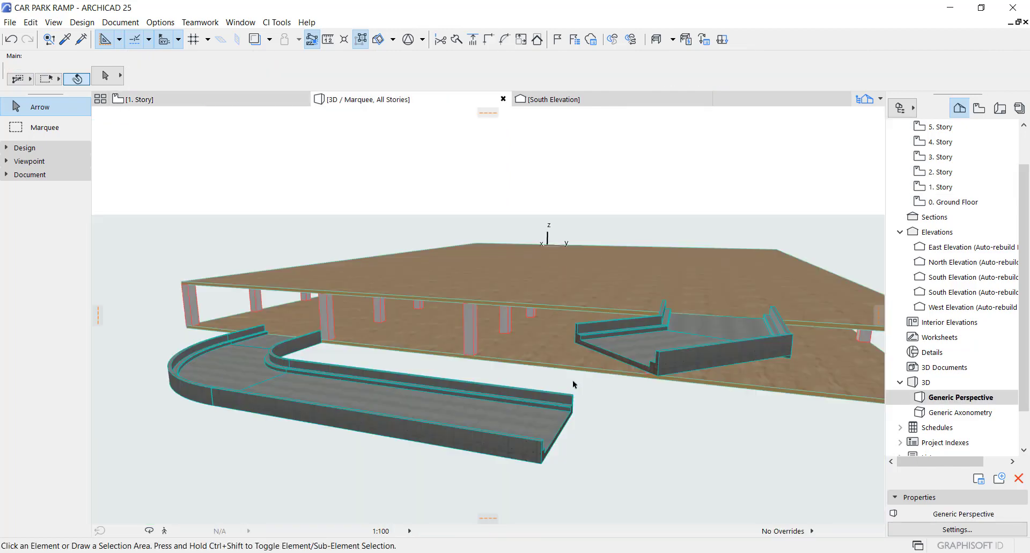
pyautogui.click(588, 314)
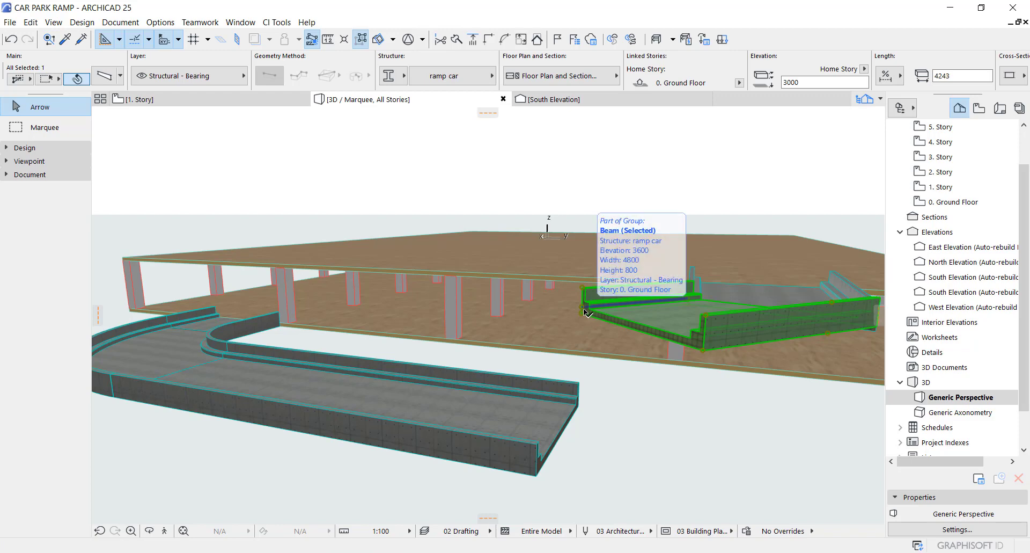
pyautogui.click(585, 311)
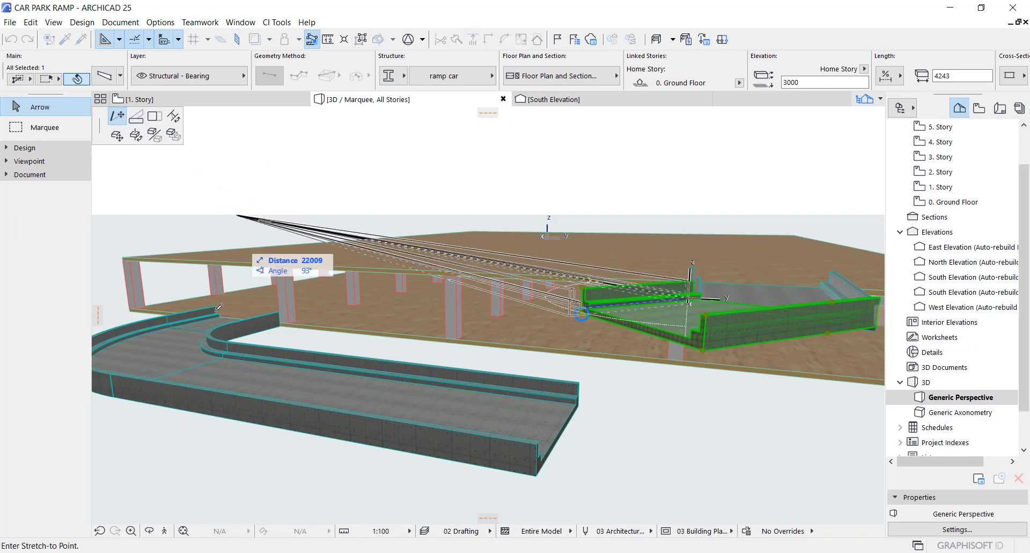
pyautogui.press('Escape')
pyautogui.press('Escape')
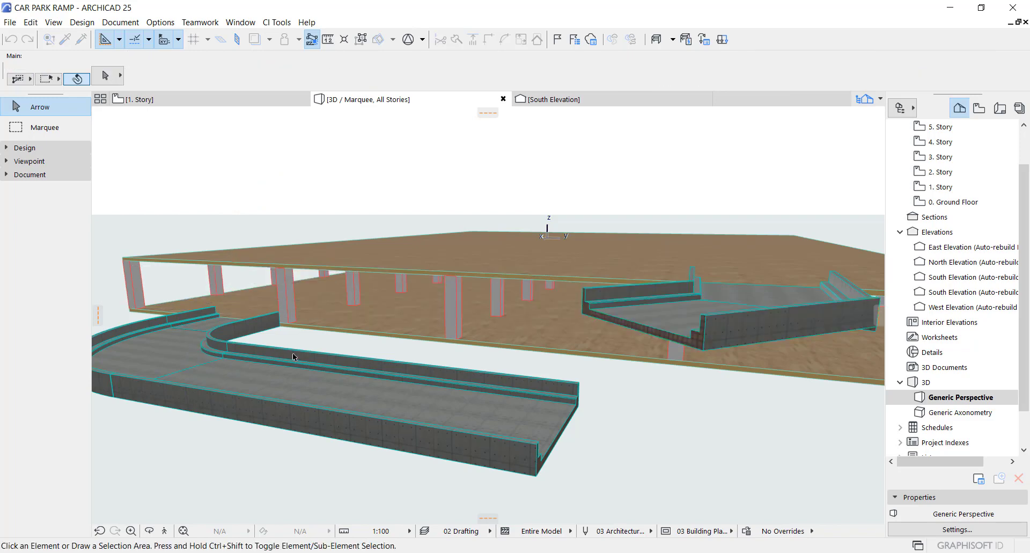
pyautogui.click(206, 350)
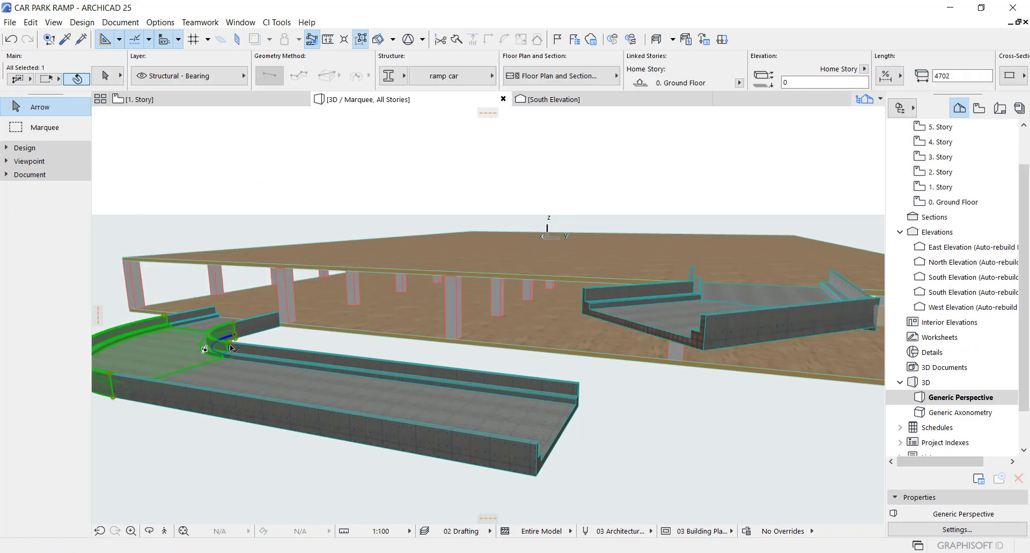
pyautogui.scroll(2, 269, 352)
pyautogui.scroll(2, 268, 352)
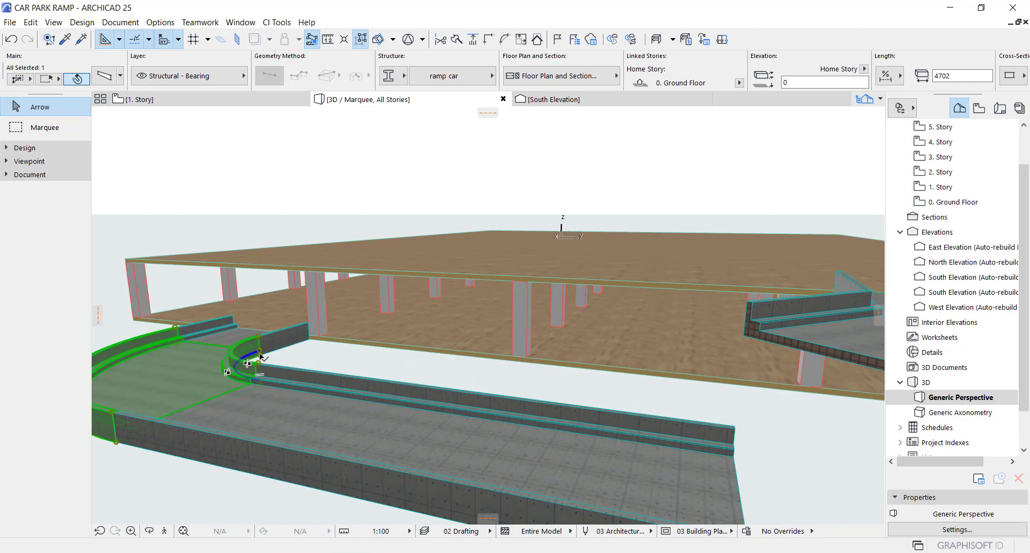
pyautogui.click(260, 353)
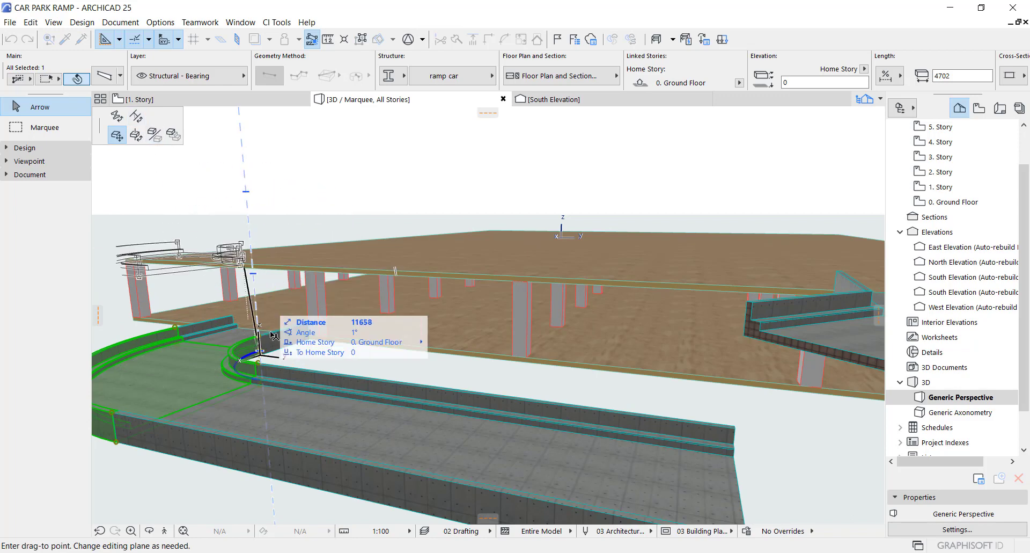
pyautogui.press('Escape')
pyautogui.press('Escape')
# - Slant the straightened upper ramp segment by lowering its free end 600 mm
pyautogui.moveTo(585, 369); pyautogui.dragTo(519, 345, button='middle')
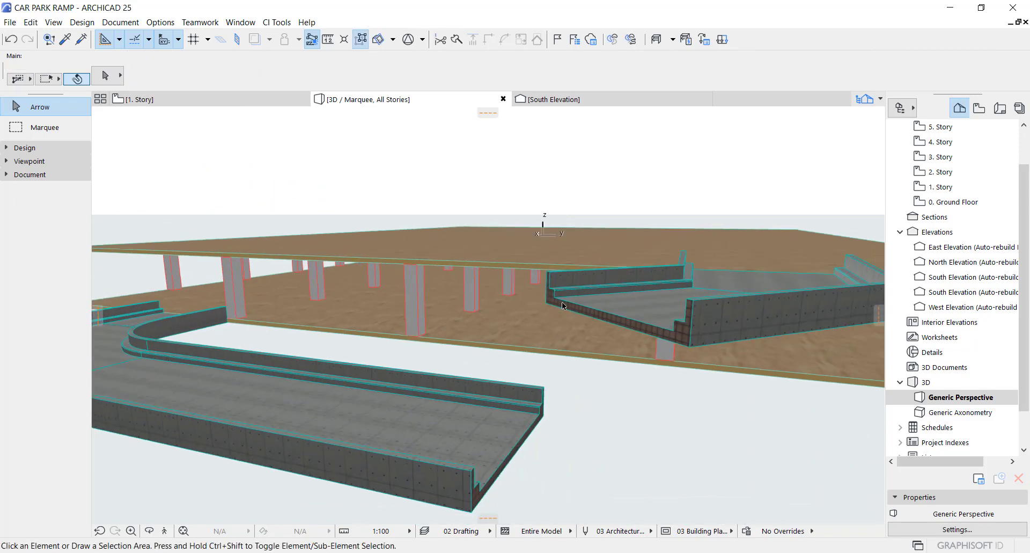
pyautogui.click(561, 301)
pyautogui.click(547, 295)
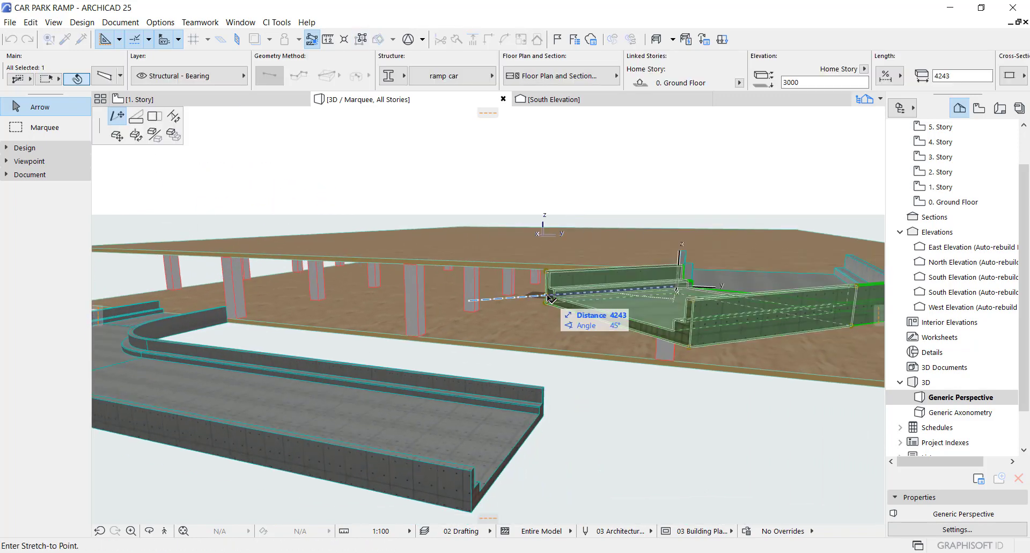
pyautogui.click(137, 116)
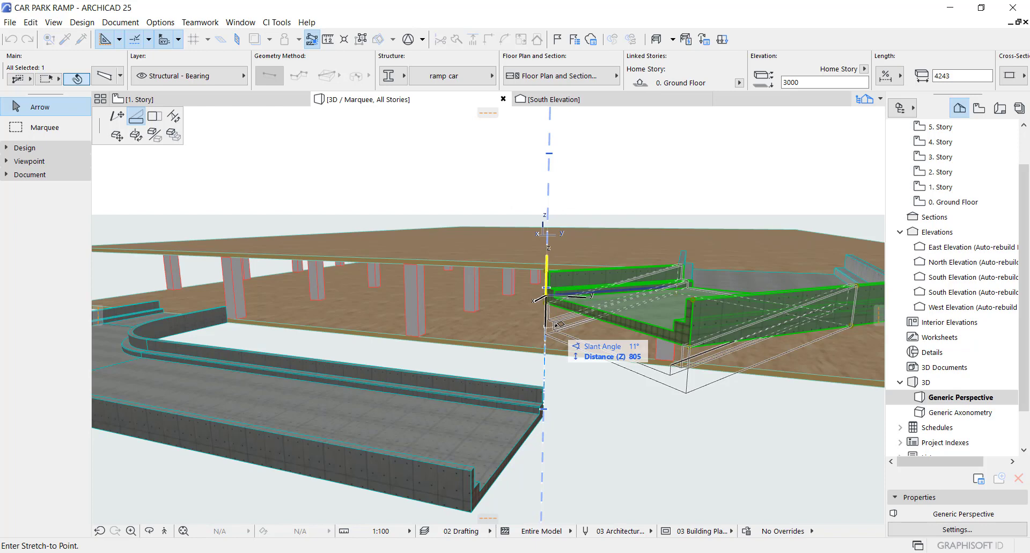
pyautogui.write('600')
pyautogui.press('Return')
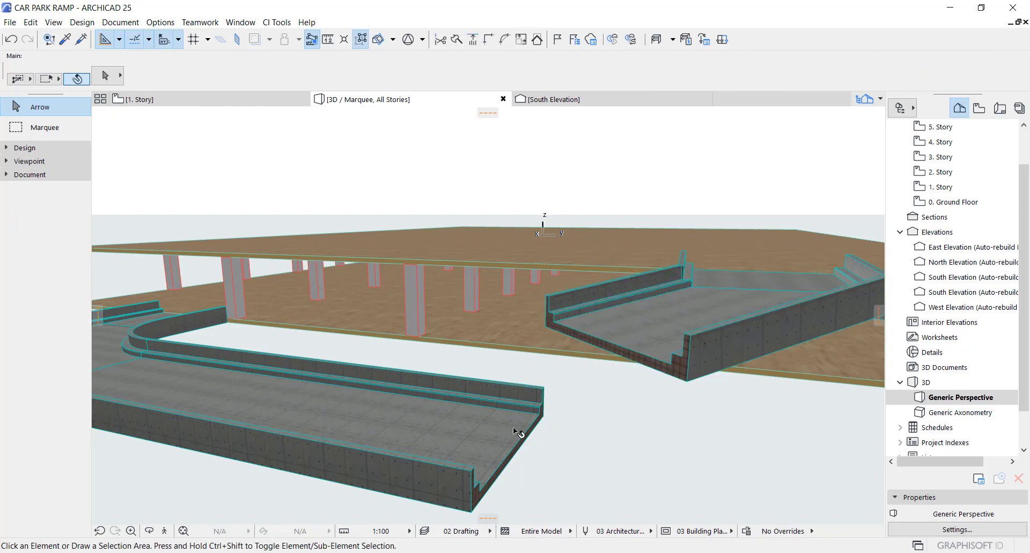
# - Slant the long straight ramp segment by raising its far end to meet the lowered end of the upper segment
pyautogui.click(543, 410)
pyautogui.click(543, 411)
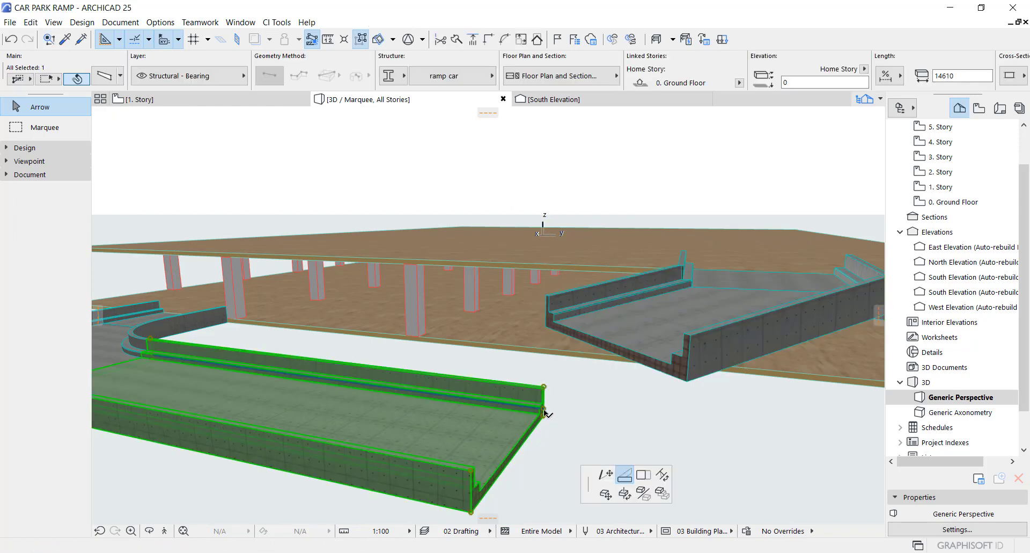
pyautogui.click(624, 475)
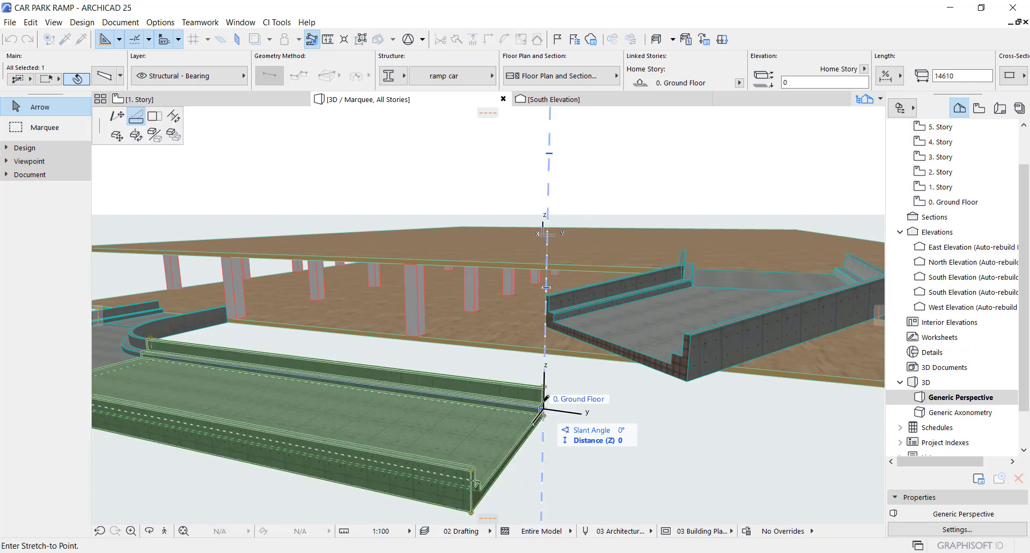
pyautogui.click(556, 318)
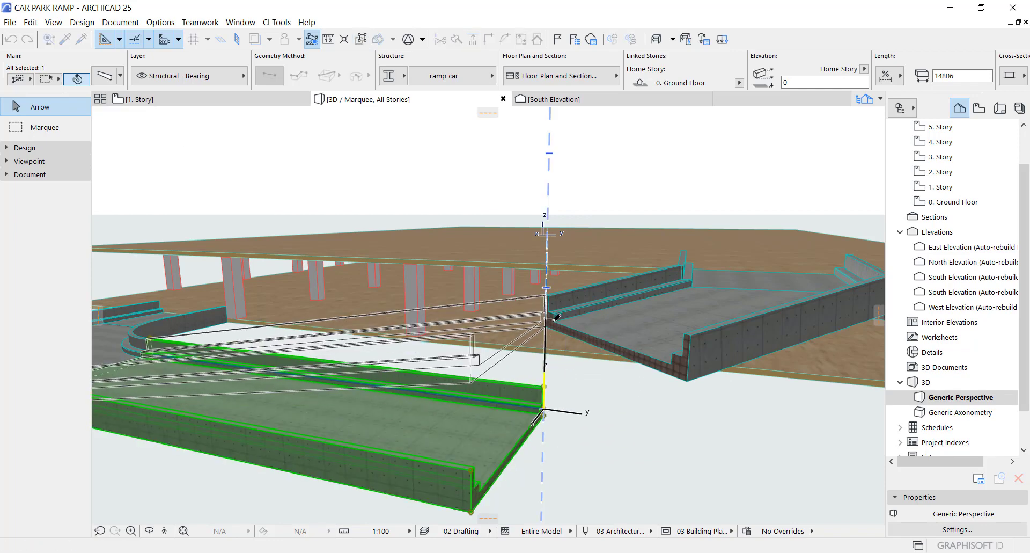
# - Examine the joint between the long ramp segment and the straightened upper segment from above and below
pyautogui.scroll(5, 454, 434)
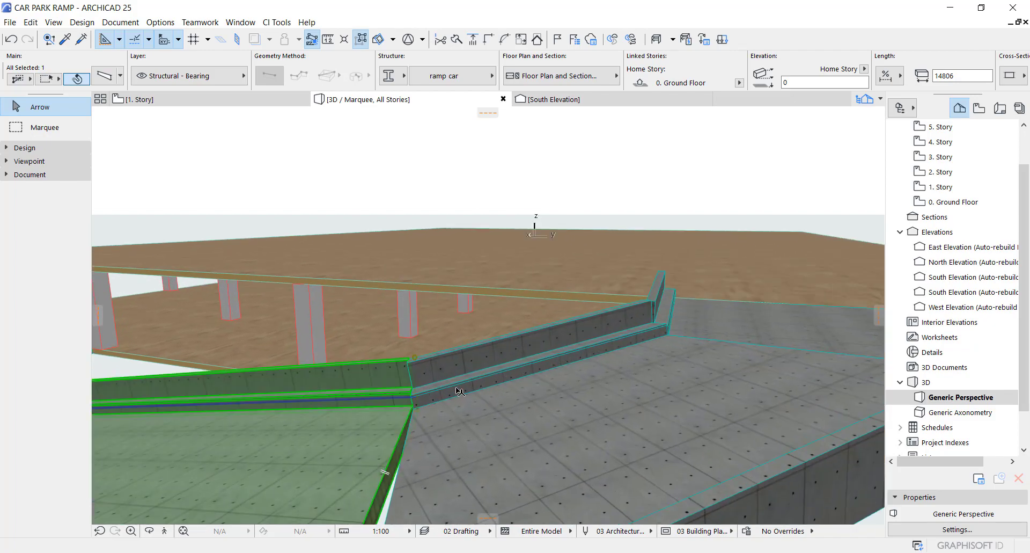
pyautogui.keyDown('shift'); pyautogui.moveTo(401, 380); pyautogui.dragTo(513, 289, button='middle'); pyautogui.keyUp('shift')
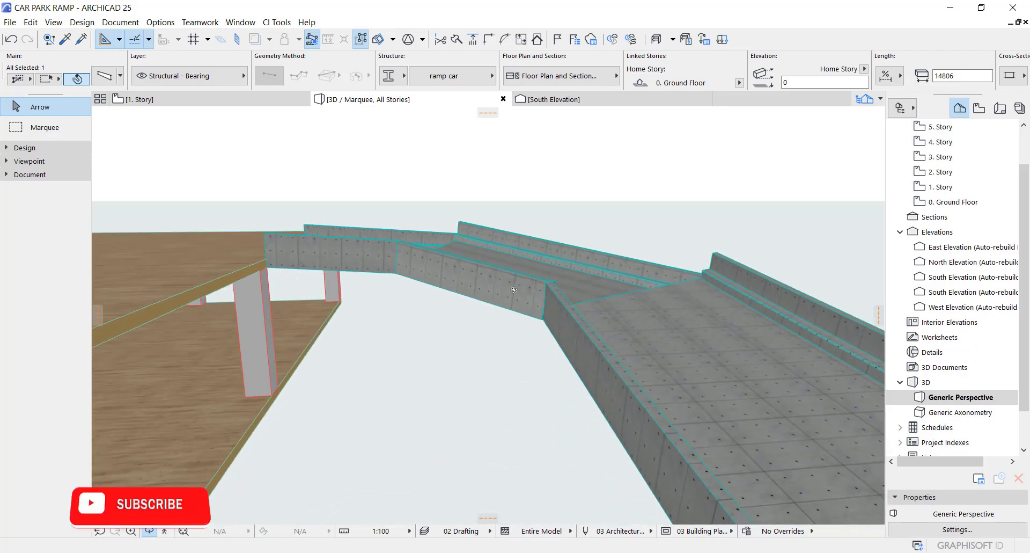
pyautogui.scroll(5, 490, 317)
pyautogui.scroll(5, 454, 280)
pyautogui.scroll(-5, 454, 279)
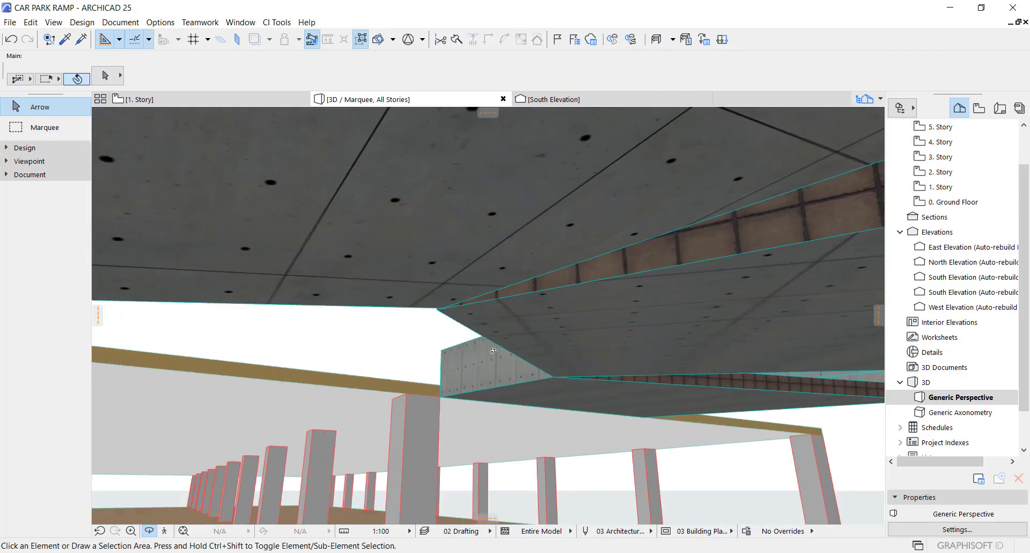
pyautogui.scroll(-5, 410, 322)
pyautogui.keyDown('shift'); pyautogui.moveTo(430, 290); pyautogui.dragTo(485, 344, button='middle'); pyautogui.keyUp('shift')
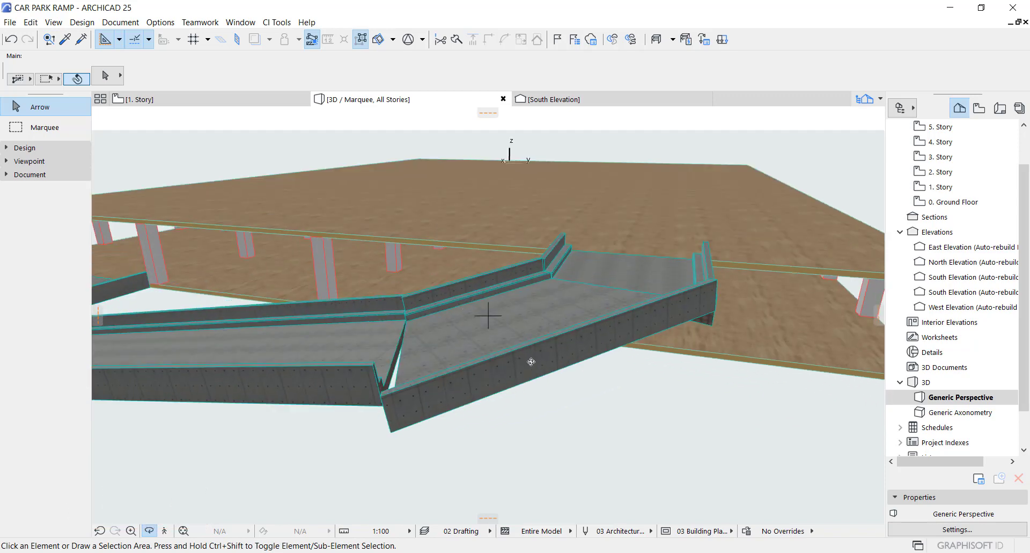
pyautogui.press('F2')
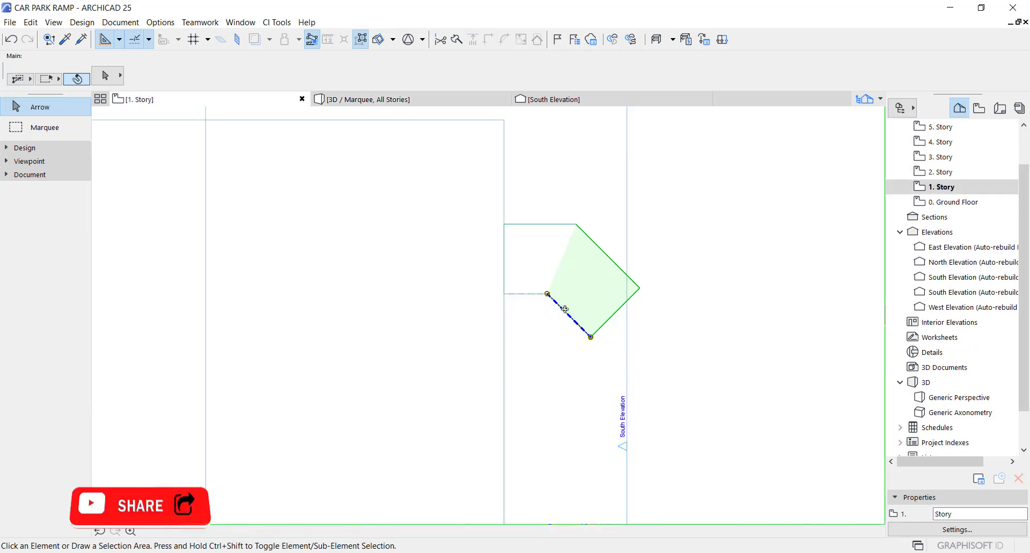
pyautogui.click(589, 305)
pyautogui.scroll(2, 593, 314)
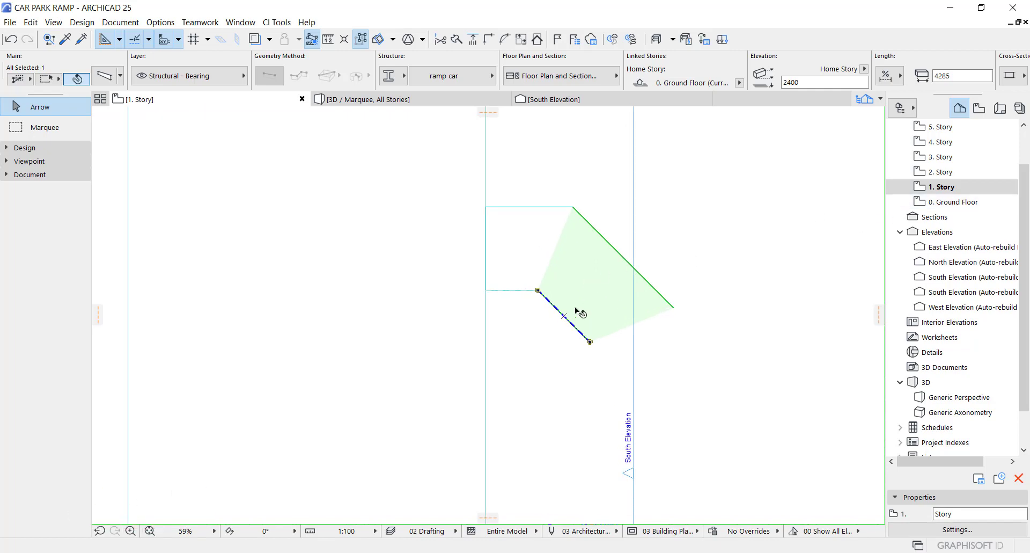
pyautogui.doubleClick(939, 203)
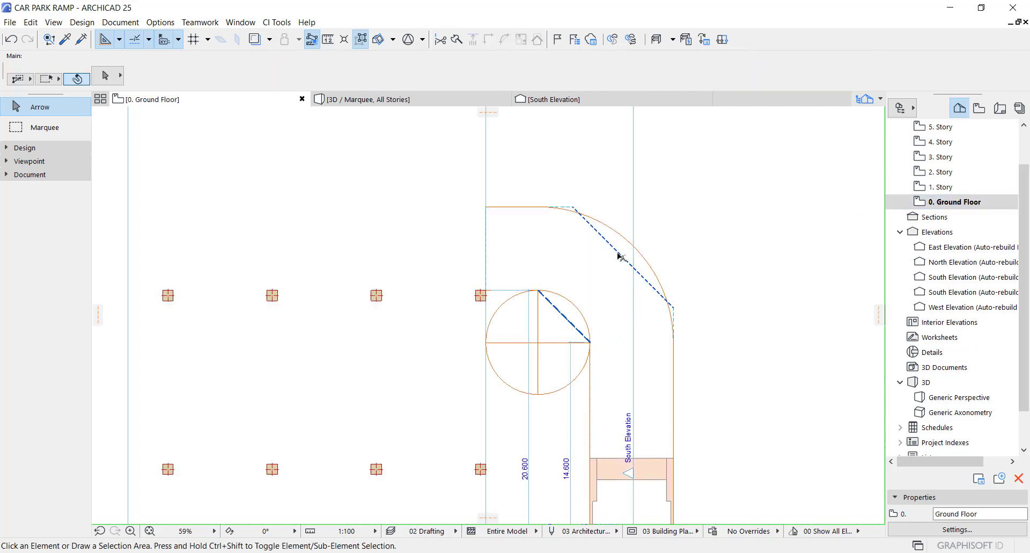
pyautogui.click(567, 317)
pyautogui.scroll(5, 567, 319)
pyautogui.click(564, 314)
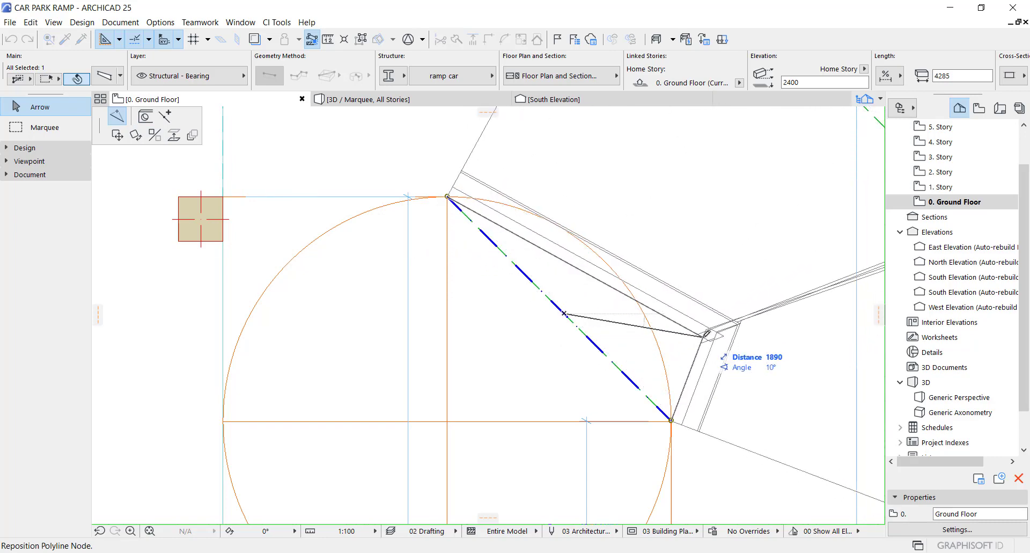
pyautogui.press('Escape')
pyautogui.scroll(-6, 579, 264)
pyautogui.scroll(2, 592, 259)
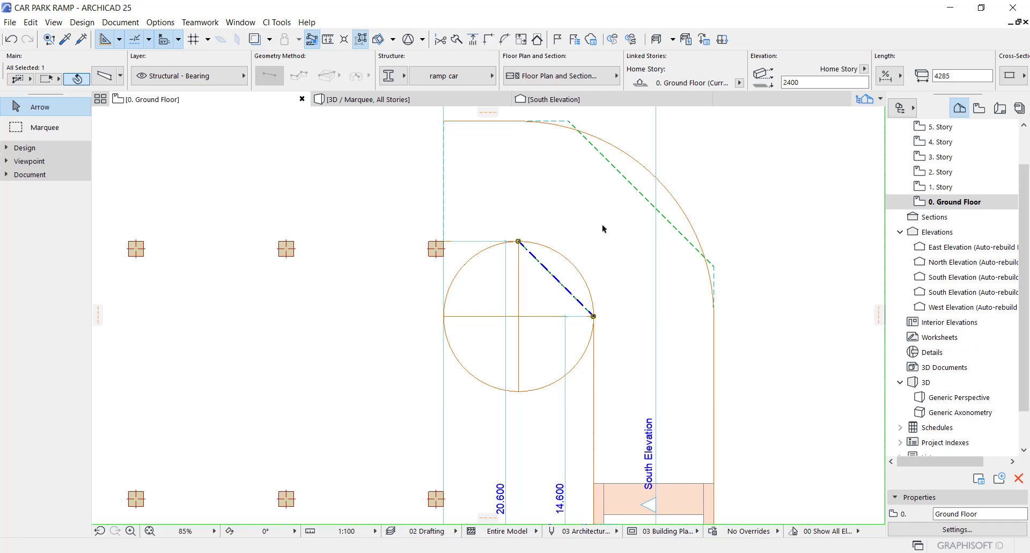
pyautogui.scroll(3, 557, 274)
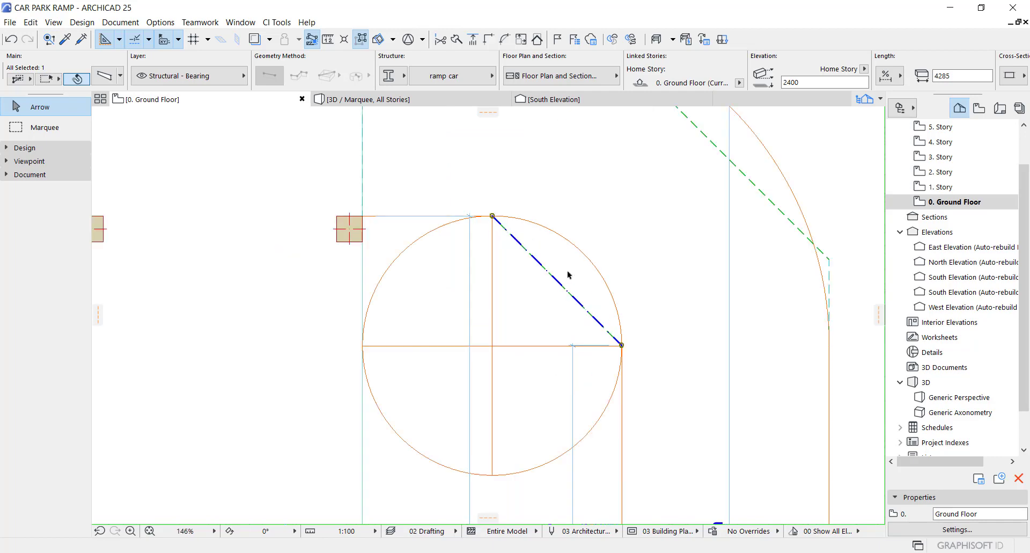
pyautogui.scroll(-2, 590, 215)
pyautogui.moveTo(601, 178); pyautogui.dragTo(521, 279, button='middle')
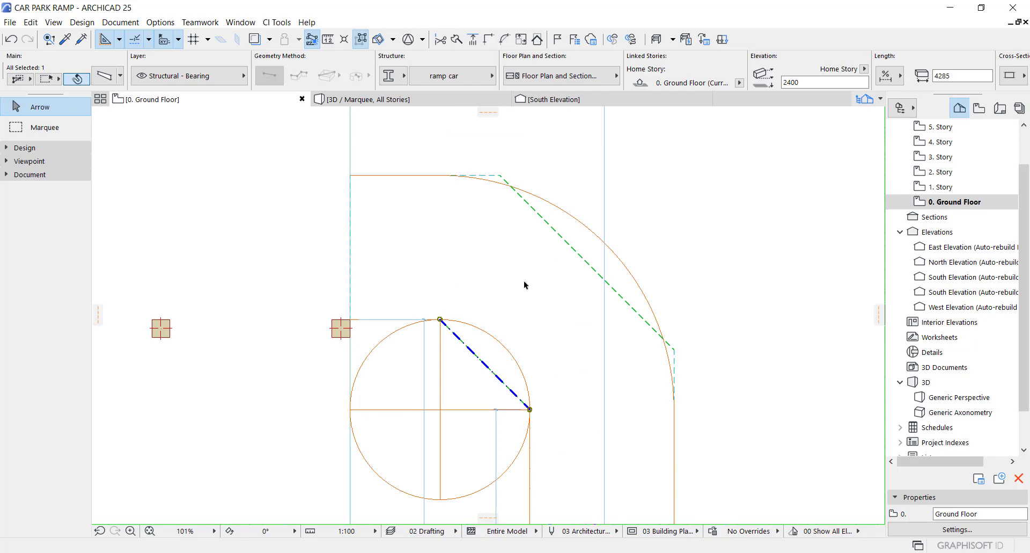
# - In the 3D view, level the straightened upper ramp segment at elevation 3000 by raising its lowered end
pyautogui.press('F3')
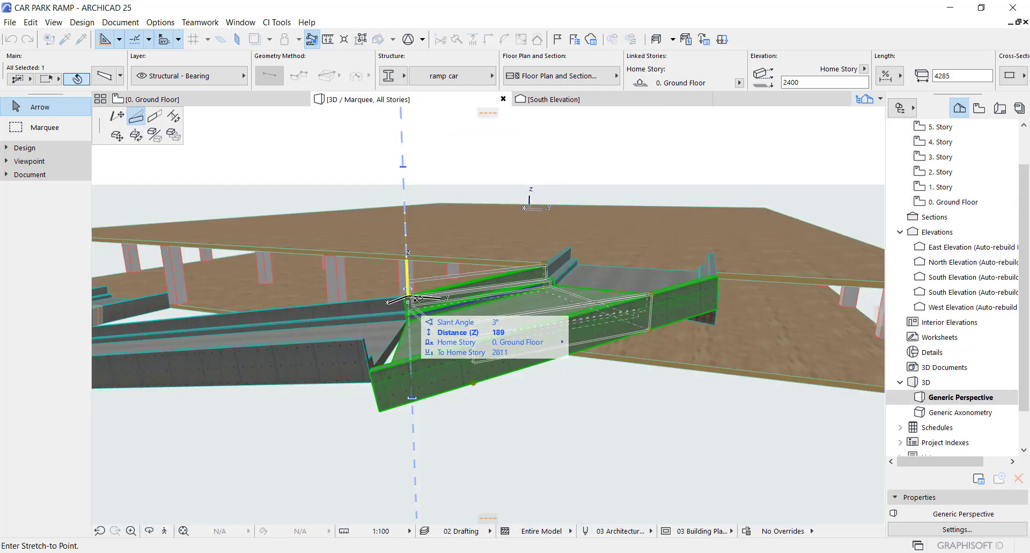
pyautogui.click(414, 301)
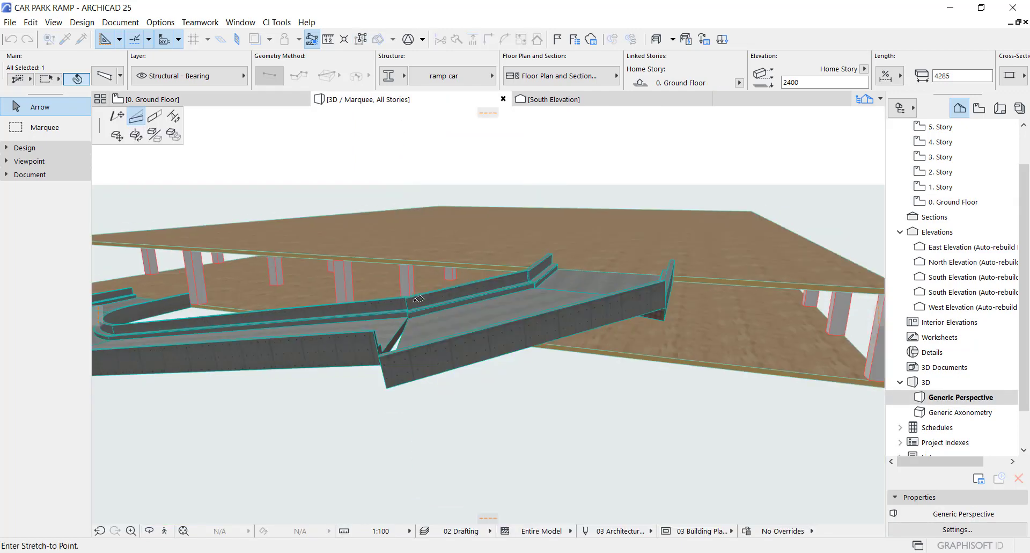
pyautogui.scroll(1, 419, 299)
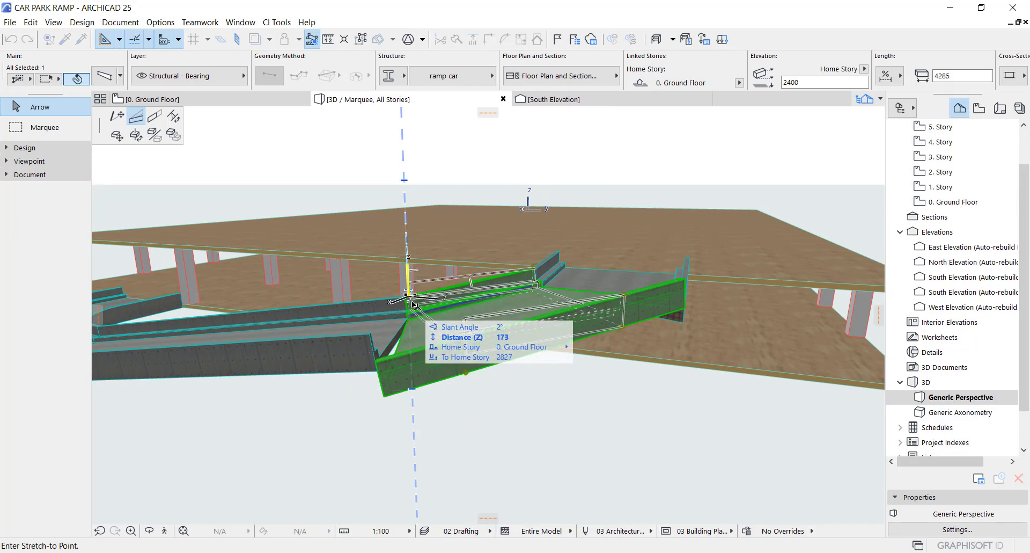
pyautogui.press('Escape')
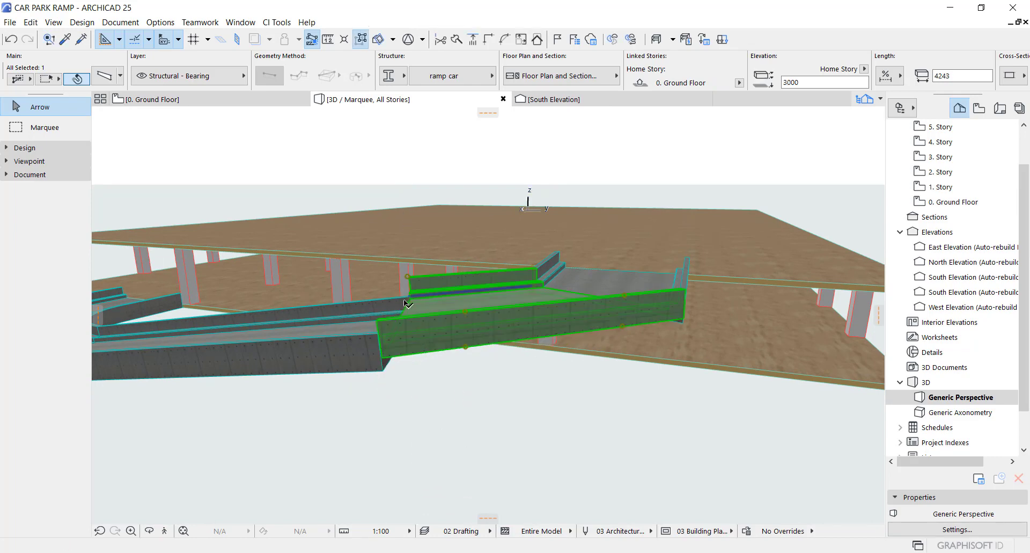
# - Steepen the long straight ramp segment by raising its far end to 3200 mm at the upper segment
pyautogui.press('Escape')
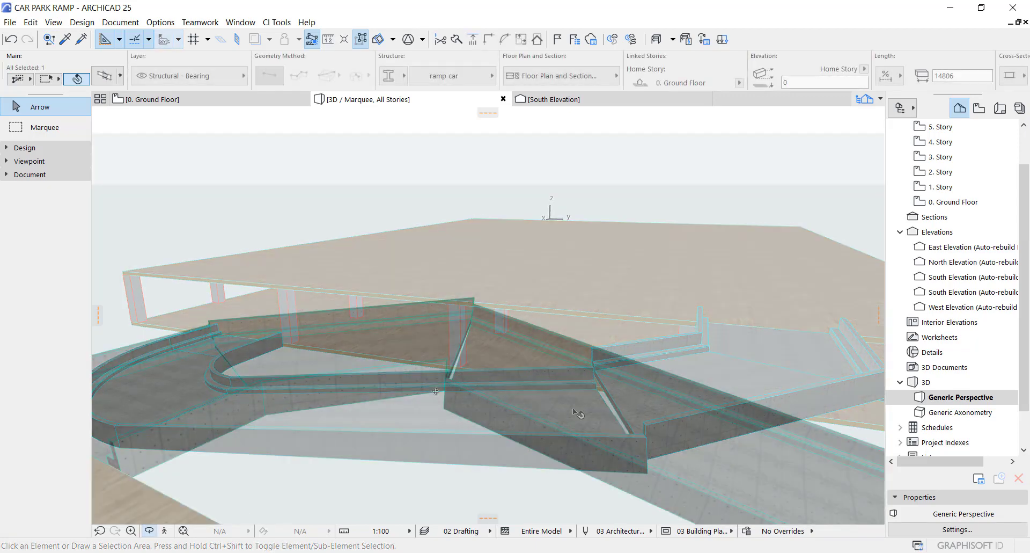
pyautogui.click(450, 407)
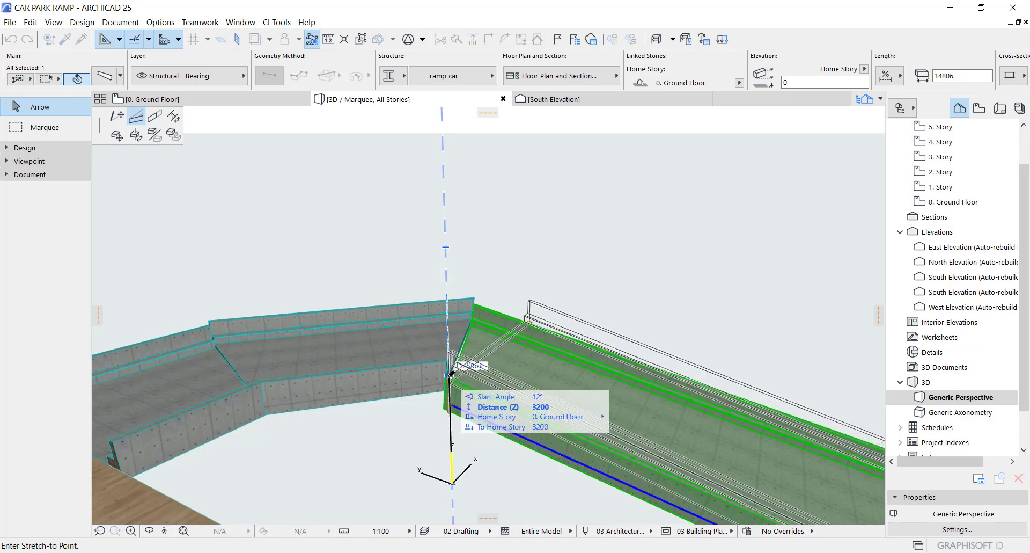
pyautogui.click(450, 372)
# - In the Ground Floor plan, curve the upper segment's straight reference edge into an arc of radius 3000 and return to the 3D view
pyautogui.press('F2')
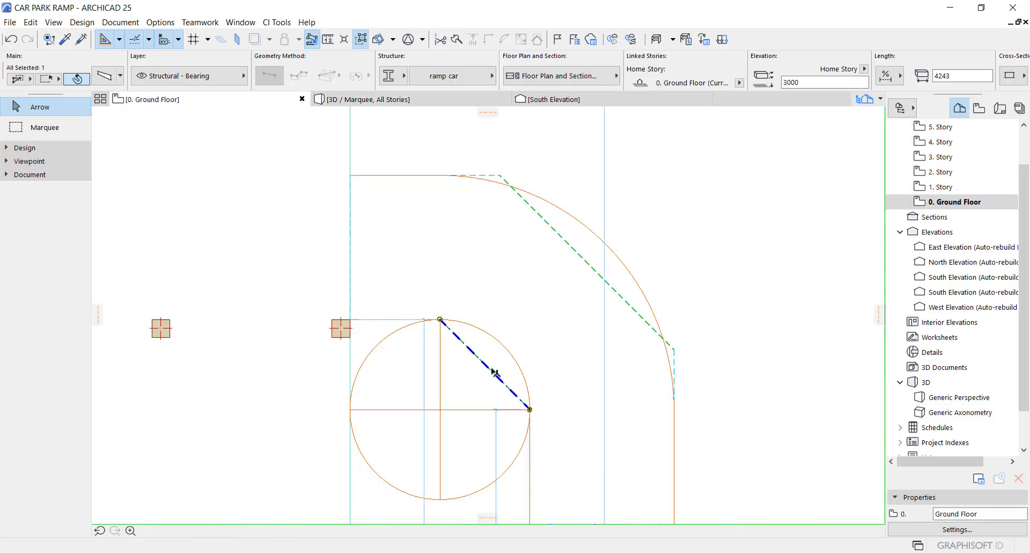
pyautogui.click(495, 372)
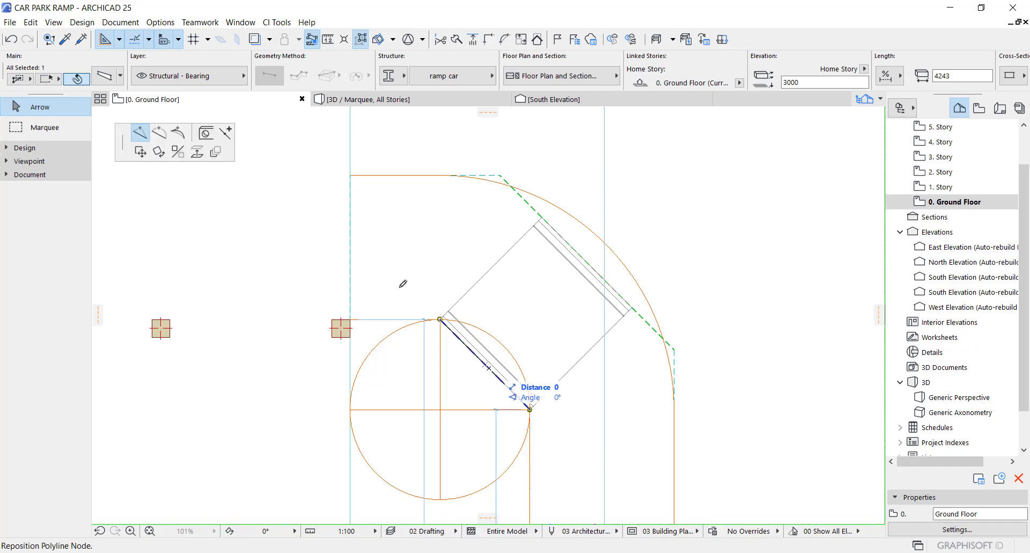
pyautogui.click(136, 115)
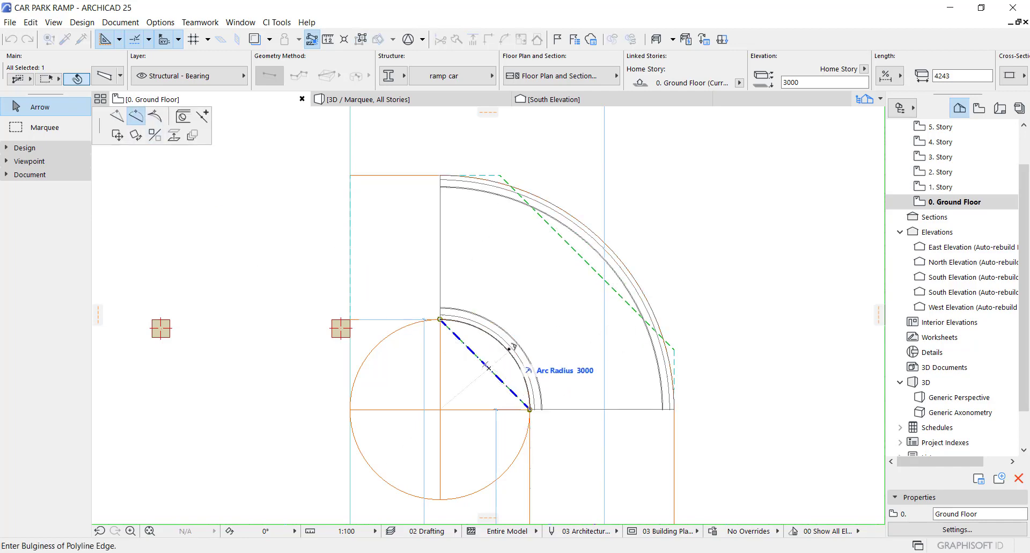
pyautogui.click(513, 346)
pyautogui.press('F3')
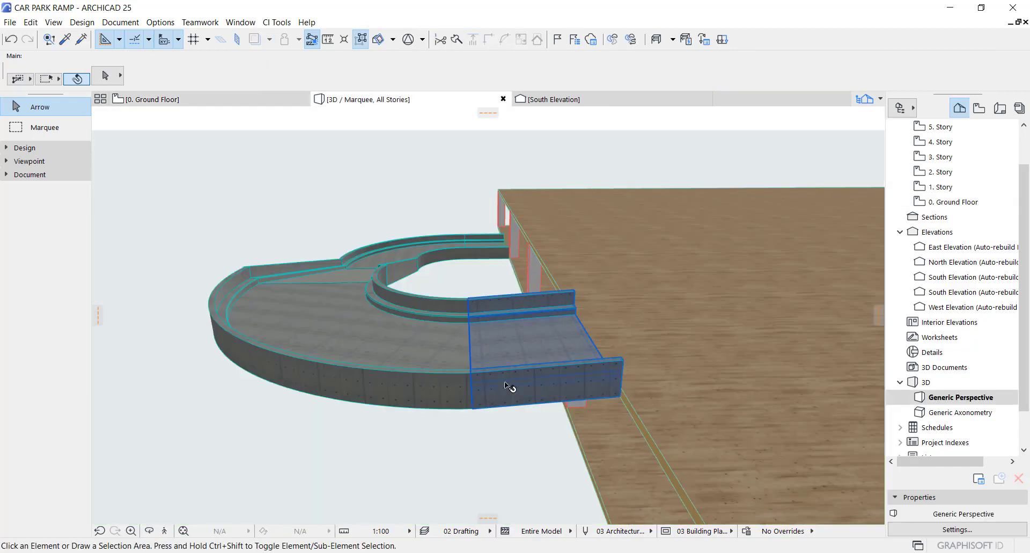
# - Level the short straight segment at the upper slab by raising its curve-side end to 3200 mm
pyautogui.click(508, 385)
pyautogui.click(472, 321)
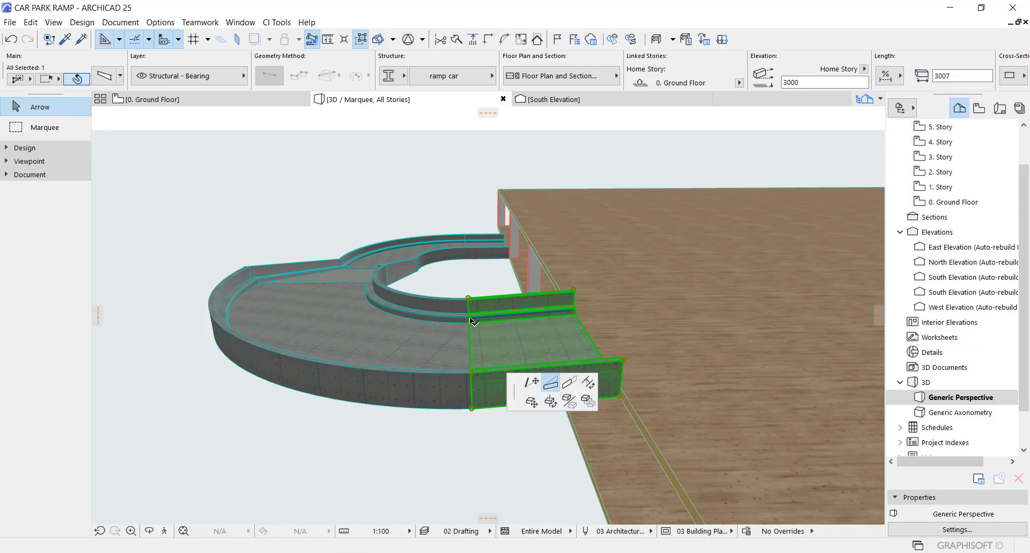
pyautogui.click(472, 321)
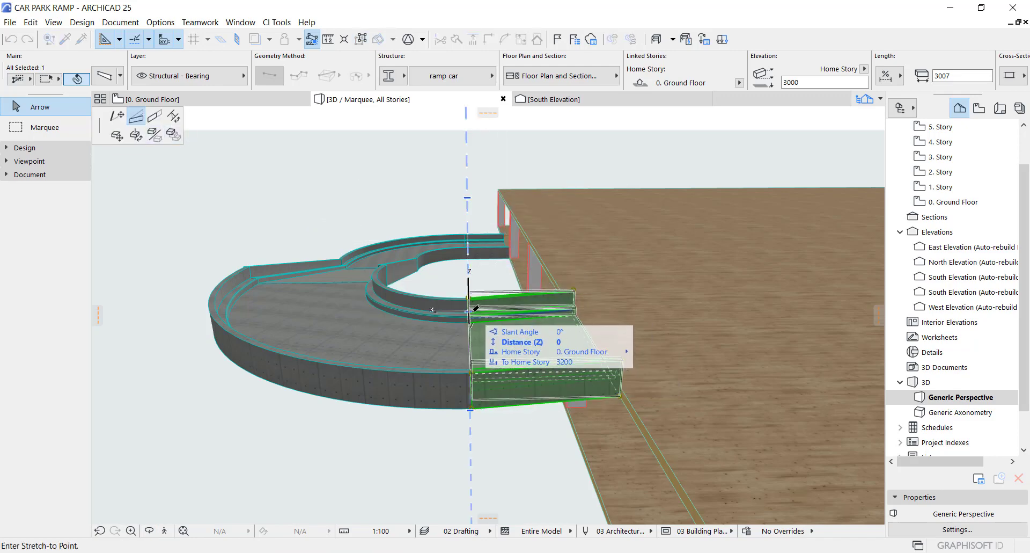
pyautogui.click(469, 309)
# - Move the upper curved ramp segment vertically to elevation 3200 so it meets the levelled short segment
pyautogui.click(451, 319)
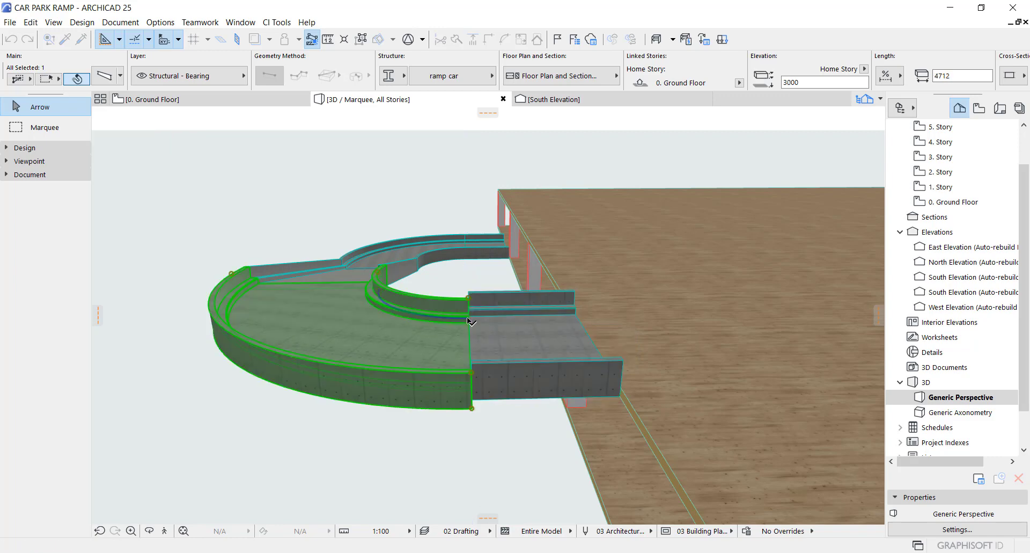
pyautogui.scroll(2, 465, 319)
pyautogui.hotkey('ctrl', 'd')
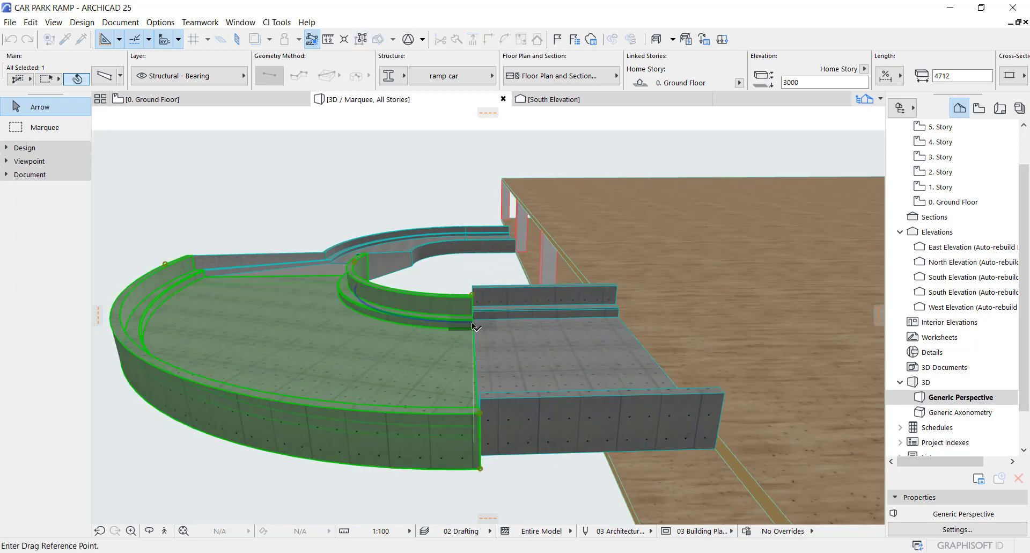
pyautogui.click(473, 316)
pyautogui.click(473, 308)
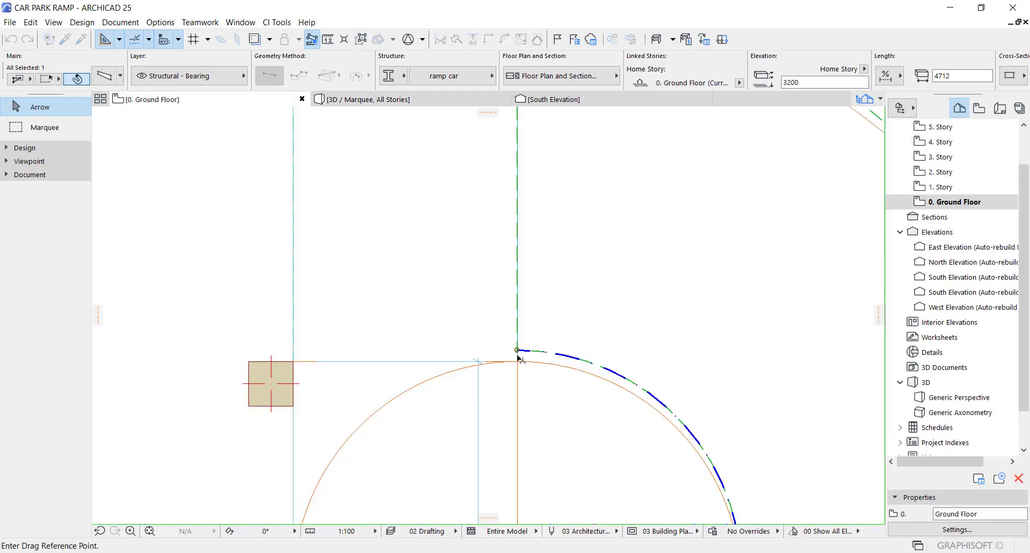
# - In the Ground Floor plan, shift the upper curved segment 150 mm onto the guide circle and return to the 3D view
pyautogui.click(518, 351)
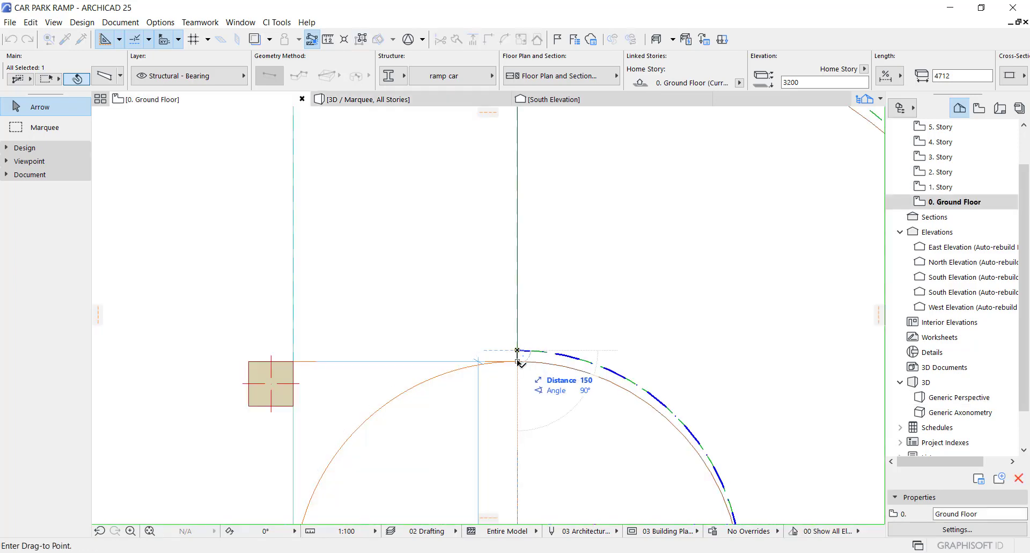
pyautogui.click(517, 361)
pyautogui.scroll(-7, 518, 350)
pyautogui.press('F3')
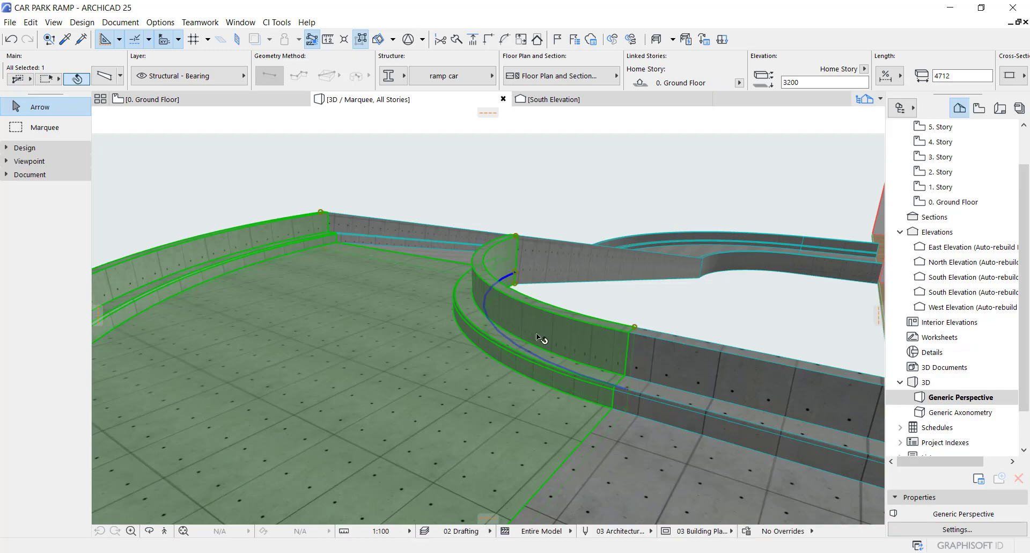
# - Slant the short straight segment at the ground-level start of the ramp by raising its curve-side end 200 mm
pyautogui.keyDown('shift'); pyautogui.moveTo(536, 333); pyautogui.dragTo(576, 305, button='middle'); pyautogui.keyUp('shift')
pyautogui.keyDown('shift'); pyautogui.moveTo(488, 314); pyautogui.dragTo(531, 292, button='middle'); pyautogui.keyUp('shift')
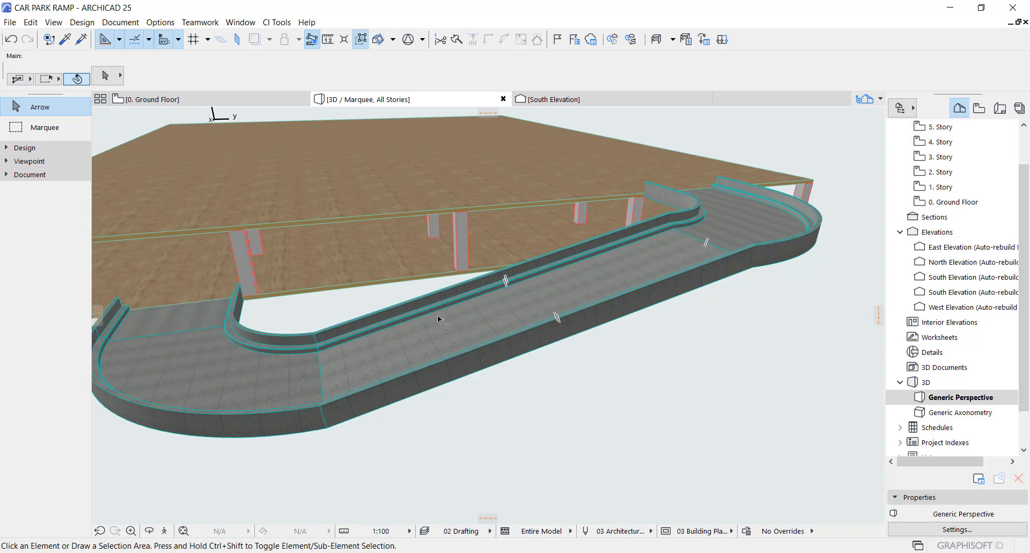
pyautogui.keyDown('shift'); pyautogui.moveTo(439, 318); pyautogui.dragTo(501, 345, button='middle'); pyautogui.keyUp('shift')
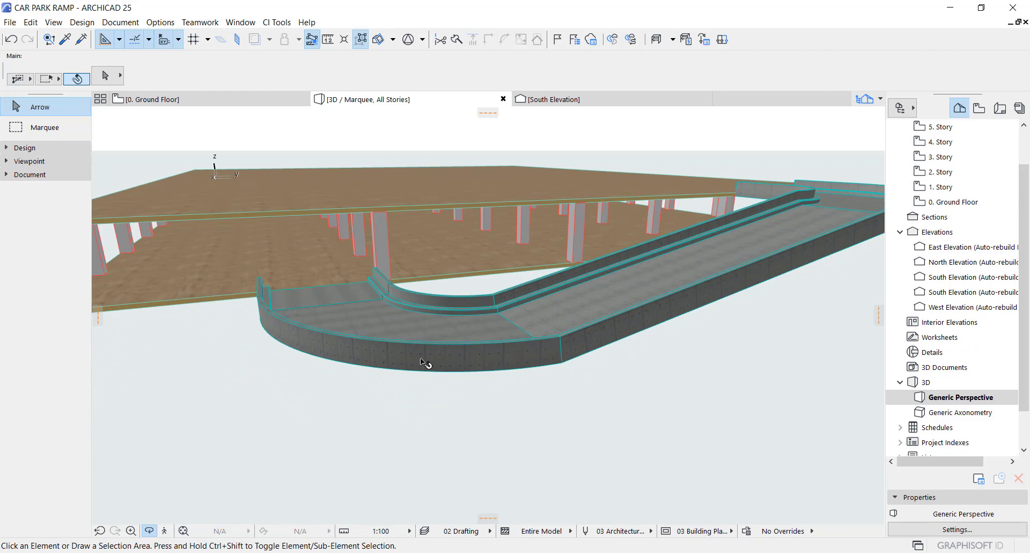
pyautogui.moveTo(269, 321); pyautogui.dragTo(322, 341)
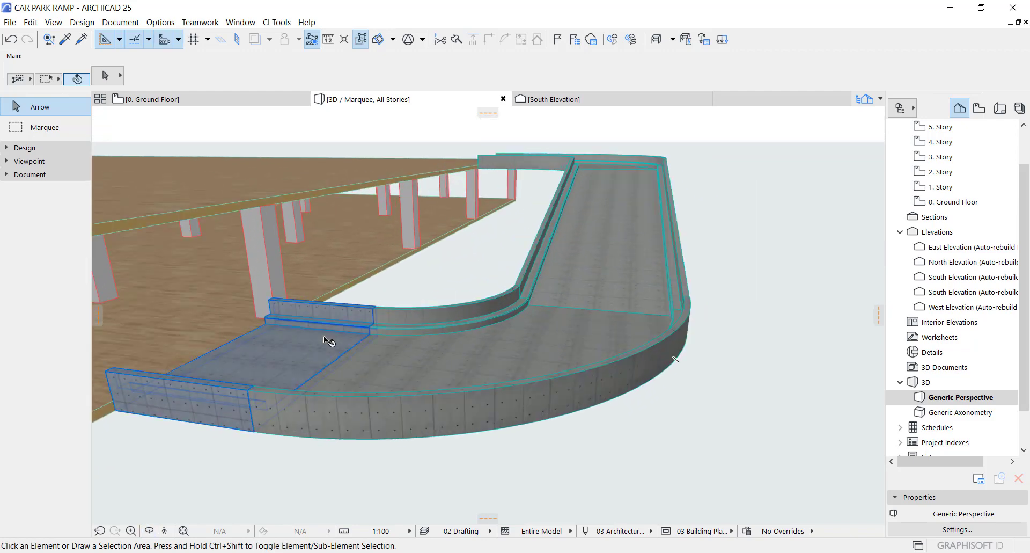
pyautogui.click(324, 336)
pyautogui.click(378, 332)
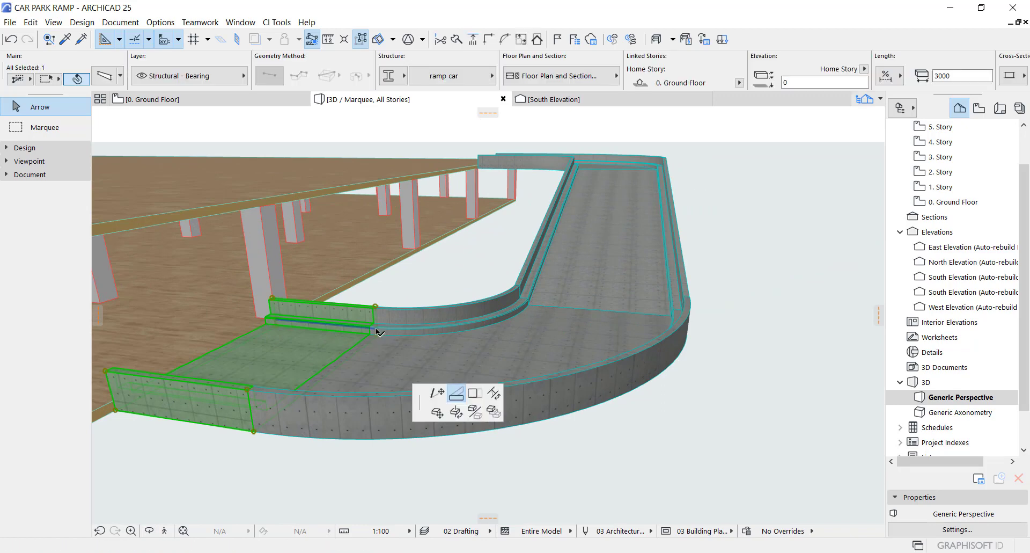
pyautogui.click(456, 391)
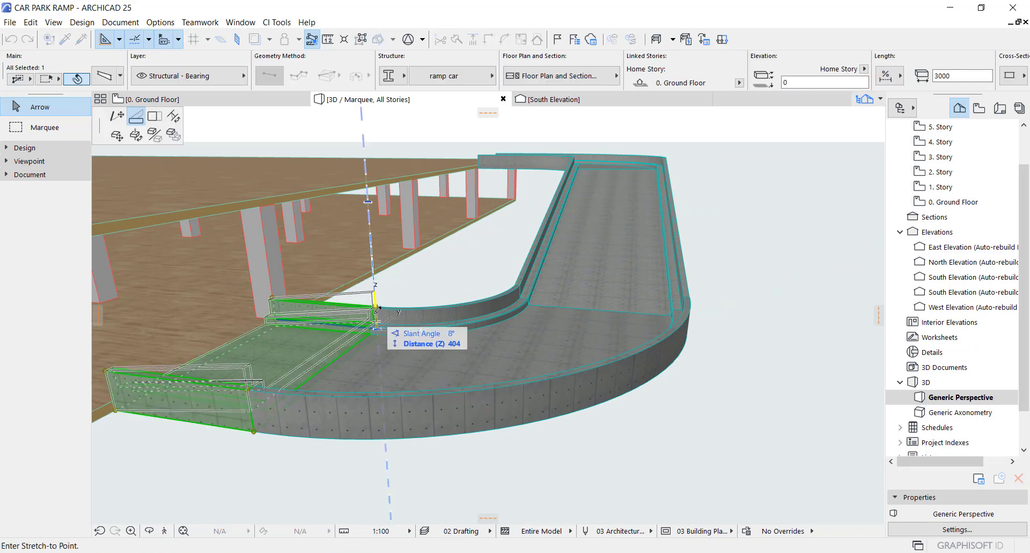
pyautogui.write('20')
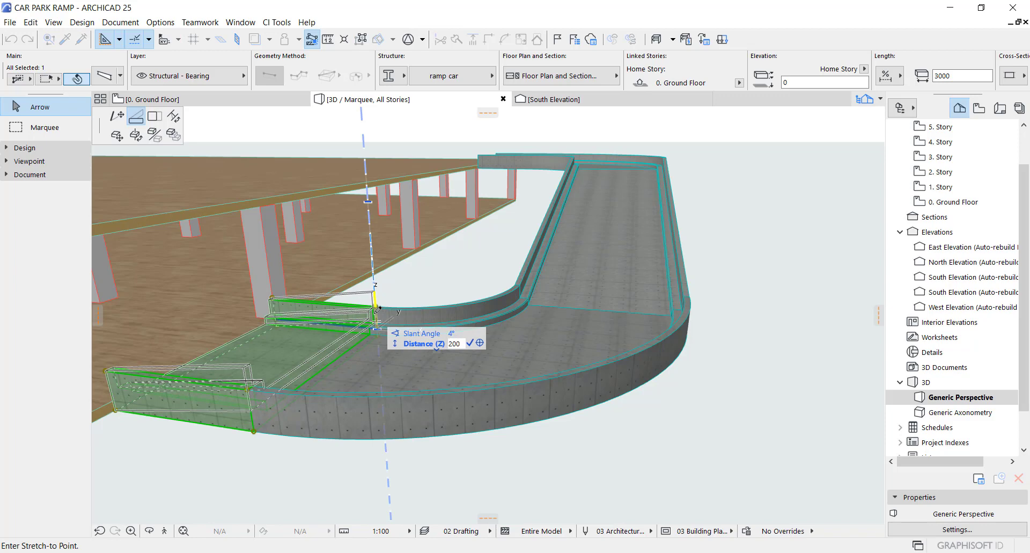
pyautogui.write('0')
pyautogui.press('Return')
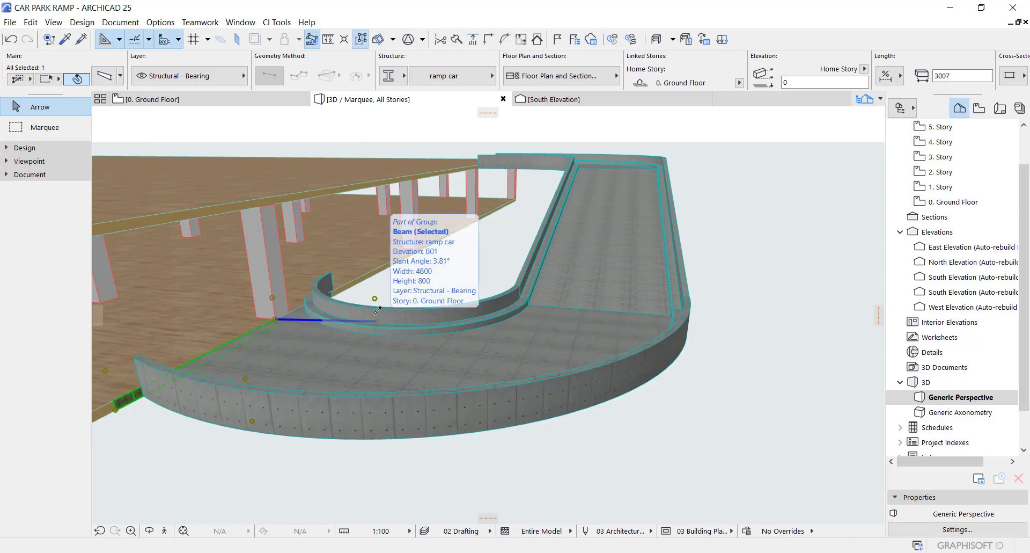
# - Undo the last stretch of the short ground-level segment and set the adjoining lower curved segment's elevation to 300
pyautogui.hotkey('ctrl', 'z')
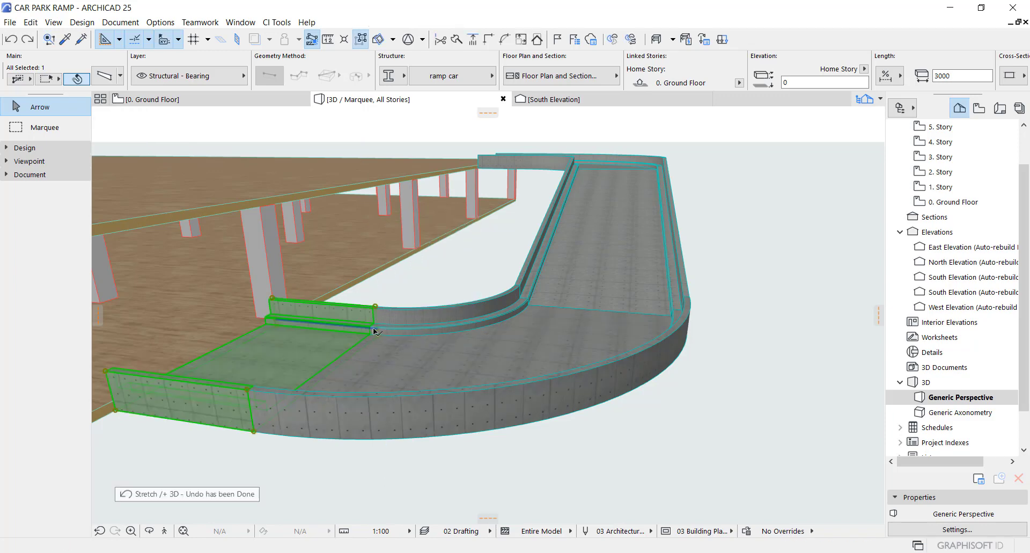
pyautogui.click(409, 353)
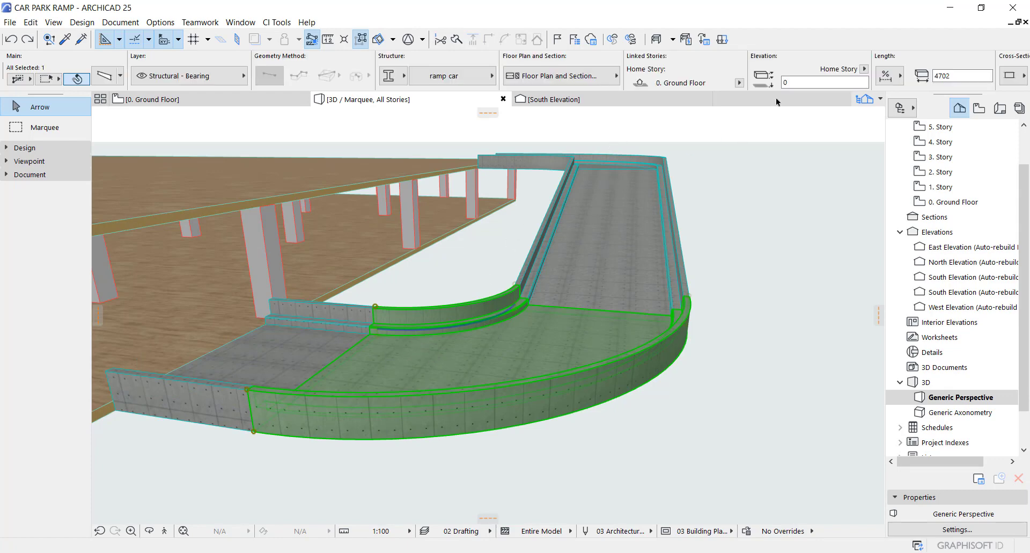
pyautogui.click(782, 84)
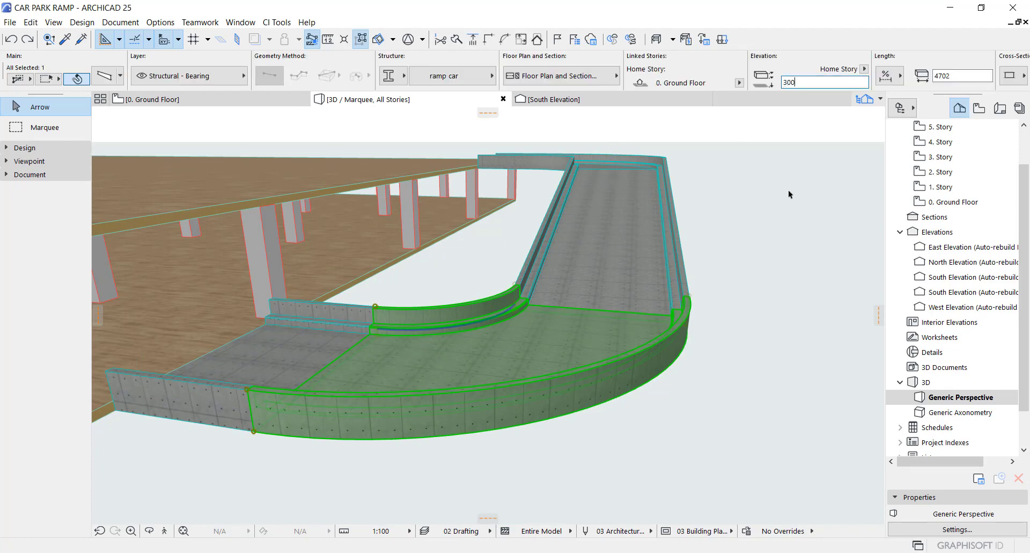
pyautogui.press('Return')
# - Slant the short ground-level straight segment by raising its curve-side end 300 mm to meet the lower curve
pyautogui.click(234, 406)
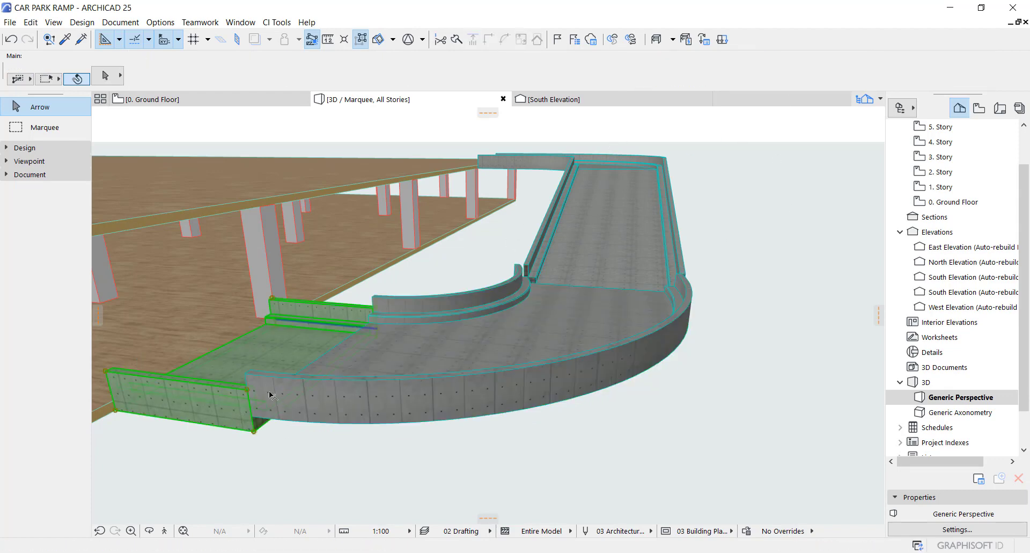
pyautogui.click(381, 331)
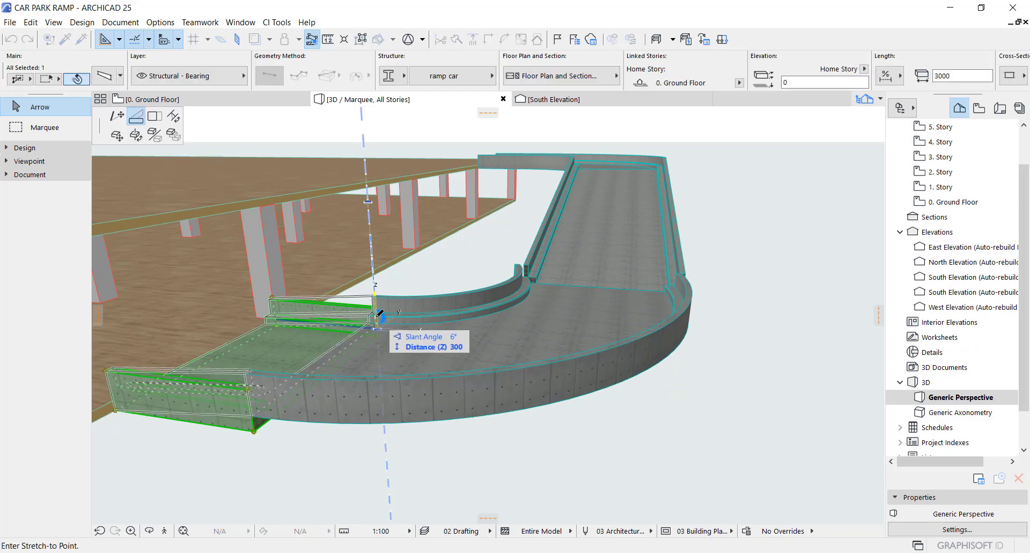
pyautogui.click(378, 314)
pyautogui.press('Escape')
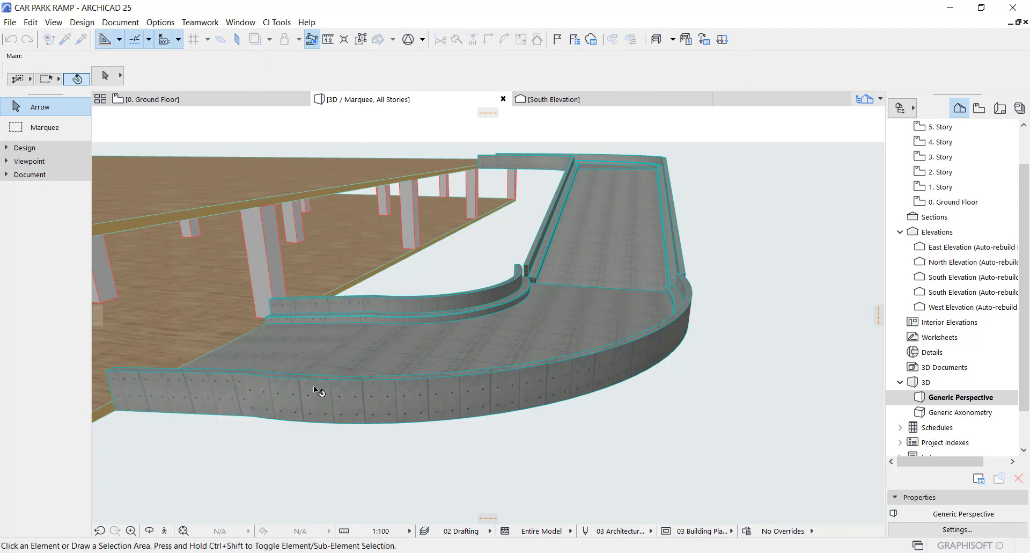
# - Move the lower curved ramp segment vertically upward, clear of the short straight segment
pyautogui.keyDown('shift'); pyautogui.moveTo(314, 386); pyautogui.dragTo(315, 356, button='middle'); pyautogui.keyUp('shift')
pyautogui.keyDown('shift'); pyautogui.moveTo(360, 385); pyautogui.dragTo(362, 346, button='middle'); pyautogui.keyUp('shift')
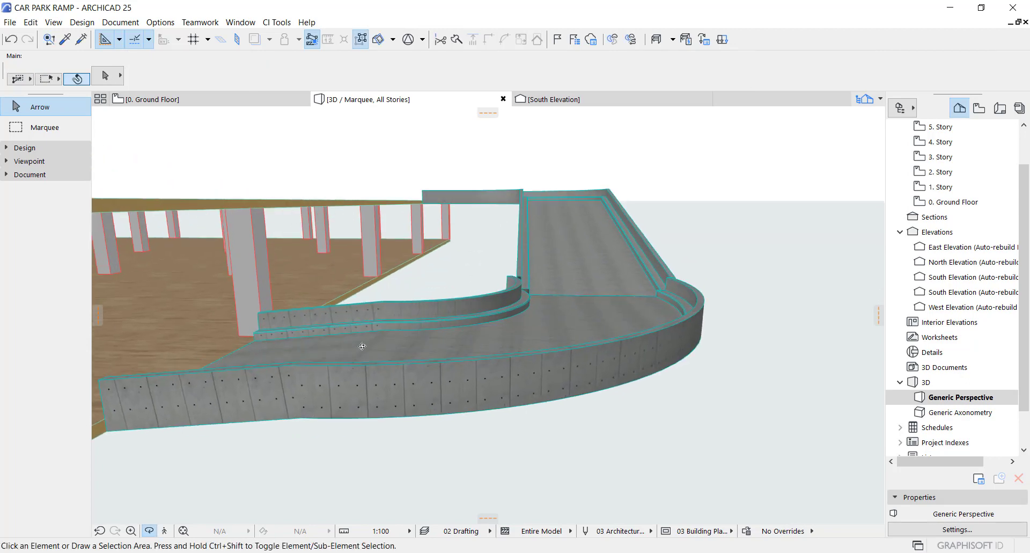
pyautogui.click(410, 340)
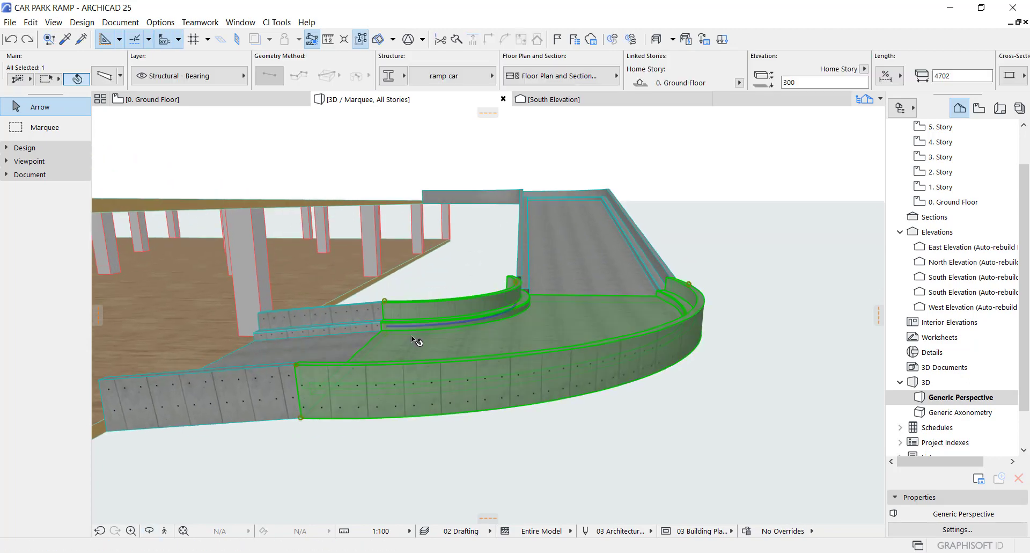
pyautogui.hotkey('ctrl', 'd')
pyautogui.click(420, 292)
pyautogui.click(412, 232)
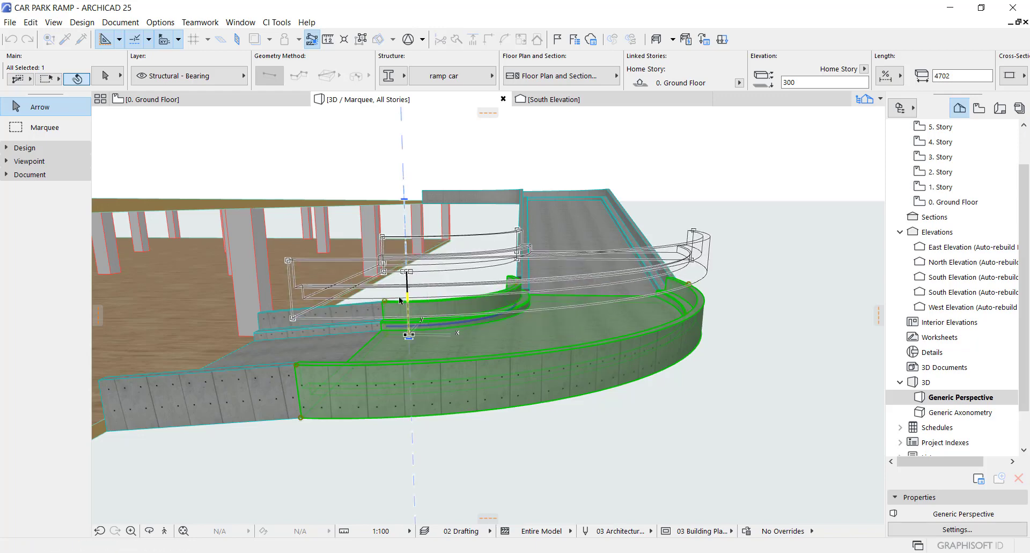
# - Level the short ground-level straight segment, then raise its curve-side end by 200 mm
pyautogui.click(348, 348)
pyautogui.click(386, 330)
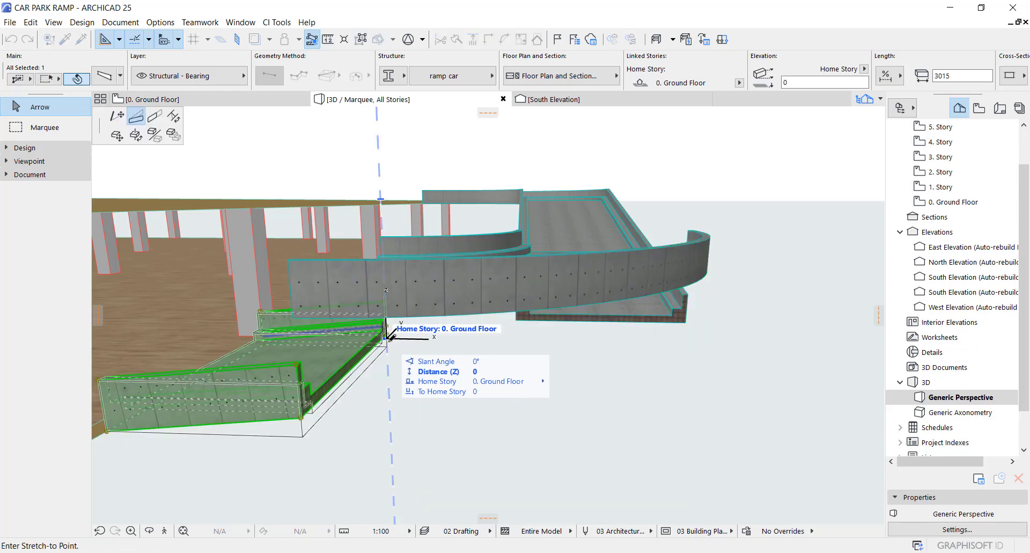
pyautogui.click(389, 338)
pyautogui.click(386, 332)
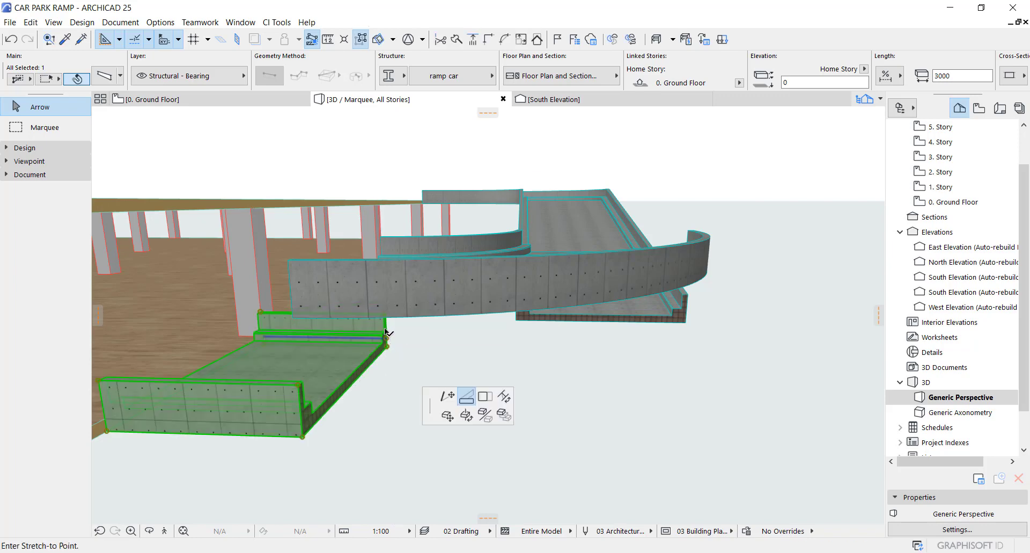
pyautogui.write('200')
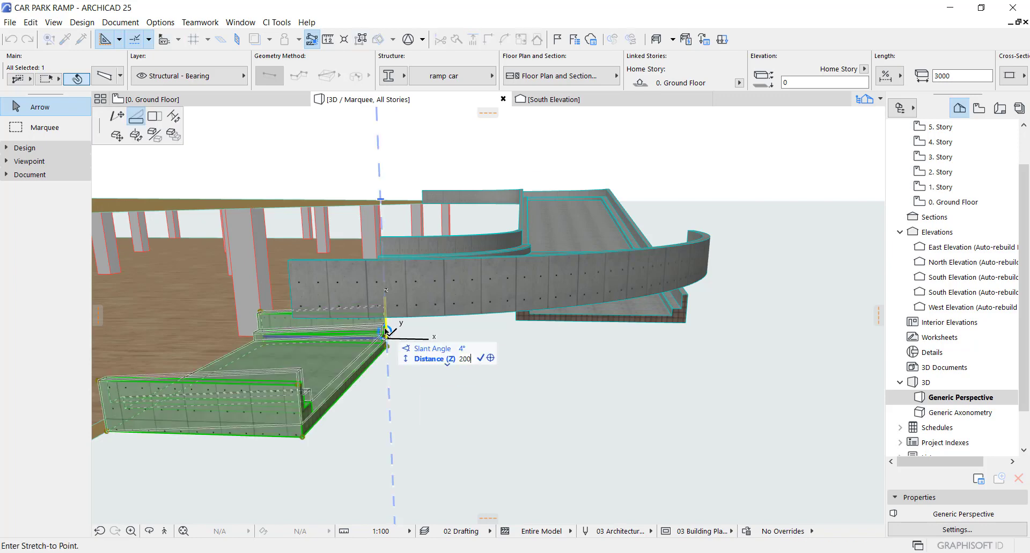
pyautogui.press('Return')
pyautogui.press('Escape')
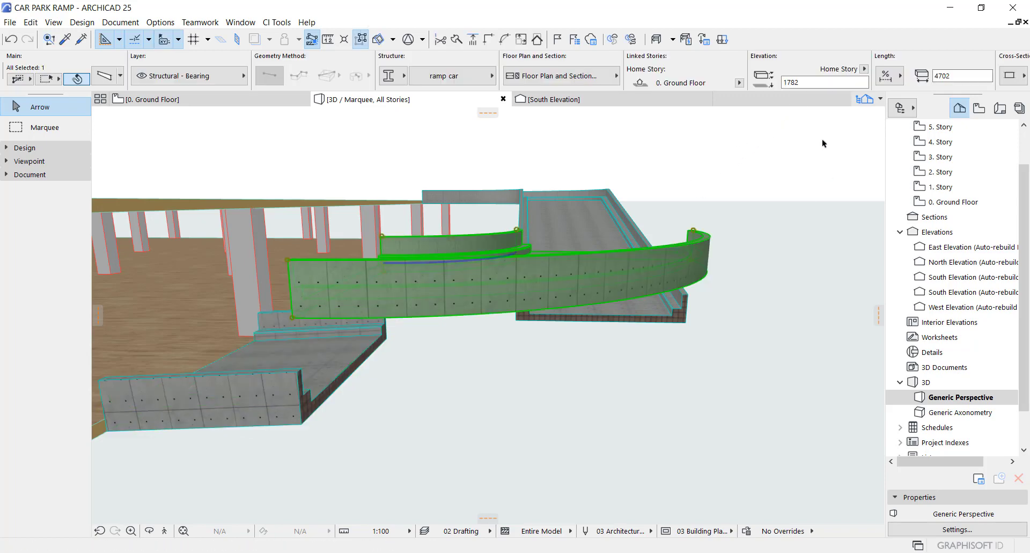
# - Set the lower curved ramp segment's elevation to 200 so it meets the raised end of the short segment
pyautogui.doubleClick(806, 84)
pyautogui.write('200')
pyautogui.press('Return')
pyautogui.press('Escape')
# - Set the long slanted straight ramp segment's elevation to 200 so it joins the lower curve
pyautogui.keyDown('shift'); pyautogui.moveTo(550, 352); pyautogui.dragTo(517, 385, button='middle'); pyautogui.keyUp('shift')
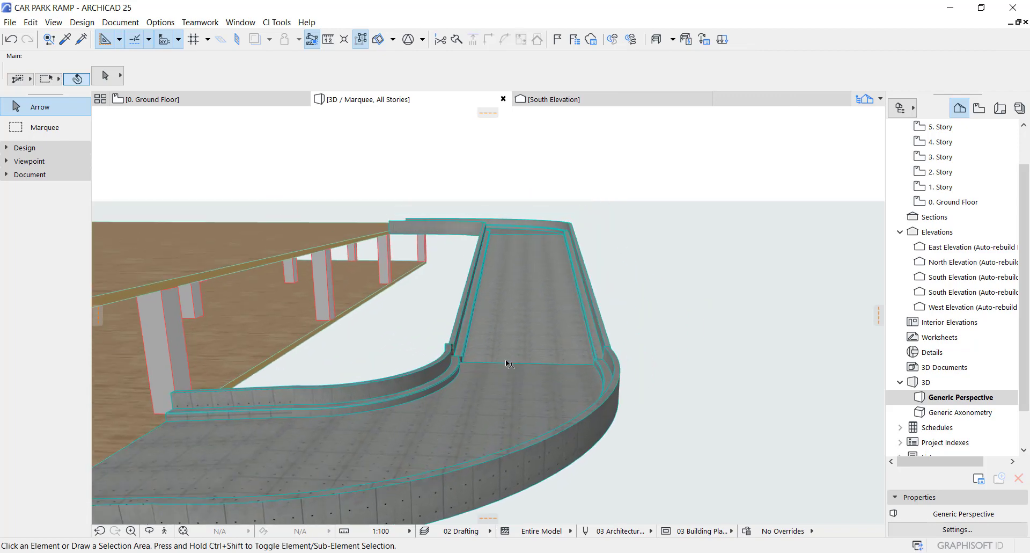
pyautogui.click(460, 475)
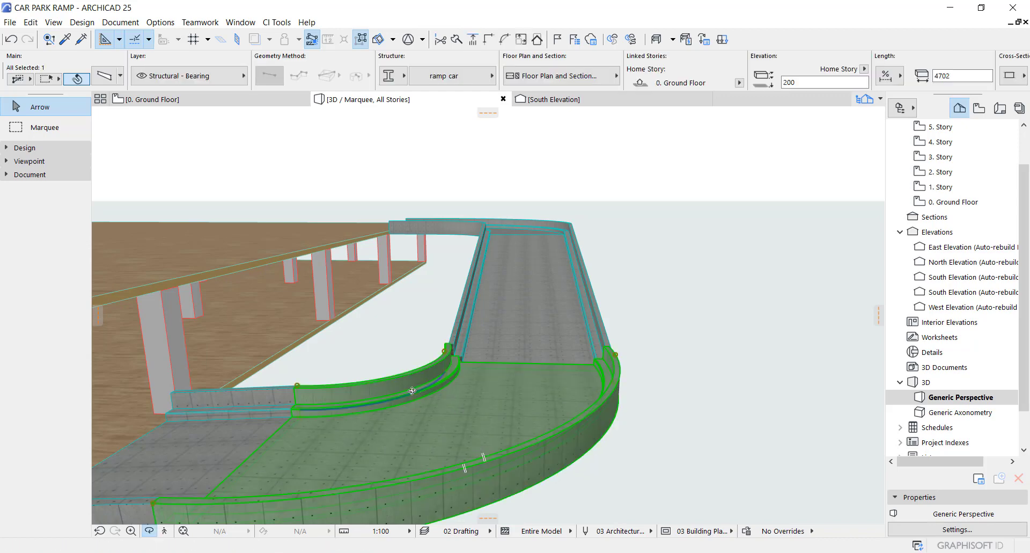
pyautogui.keyDown('shift'); pyautogui.moveTo(412, 391); pyautogui.dragTo(445, 429, button='middle'); pyautogui.keyUp('shift')
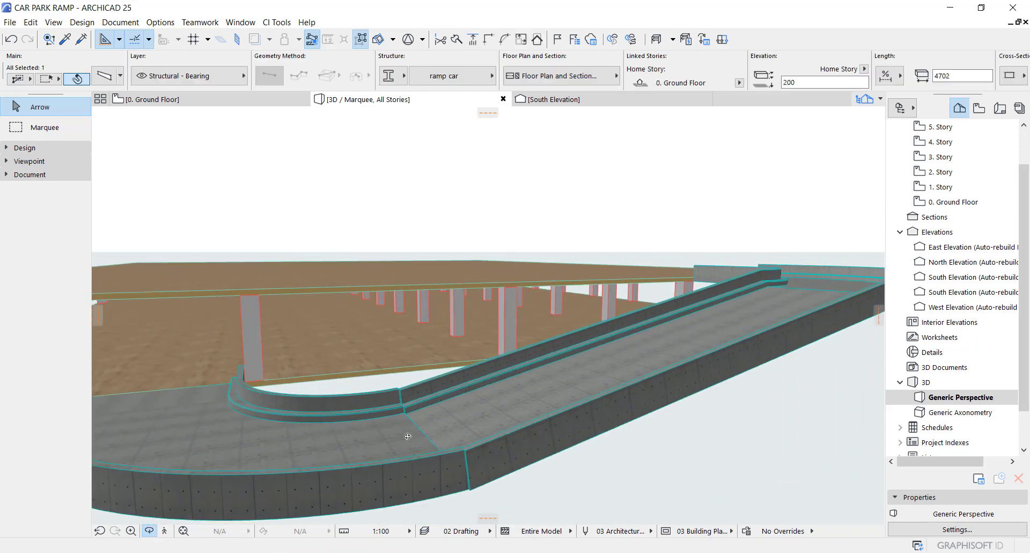
pyautogui.click(481, 443)
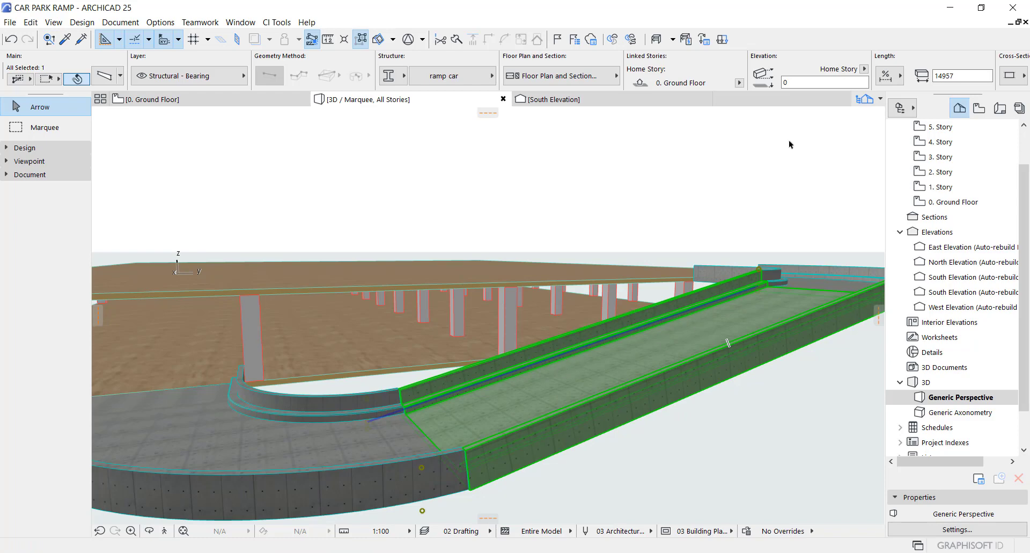
pyautogui.click(783, 82)
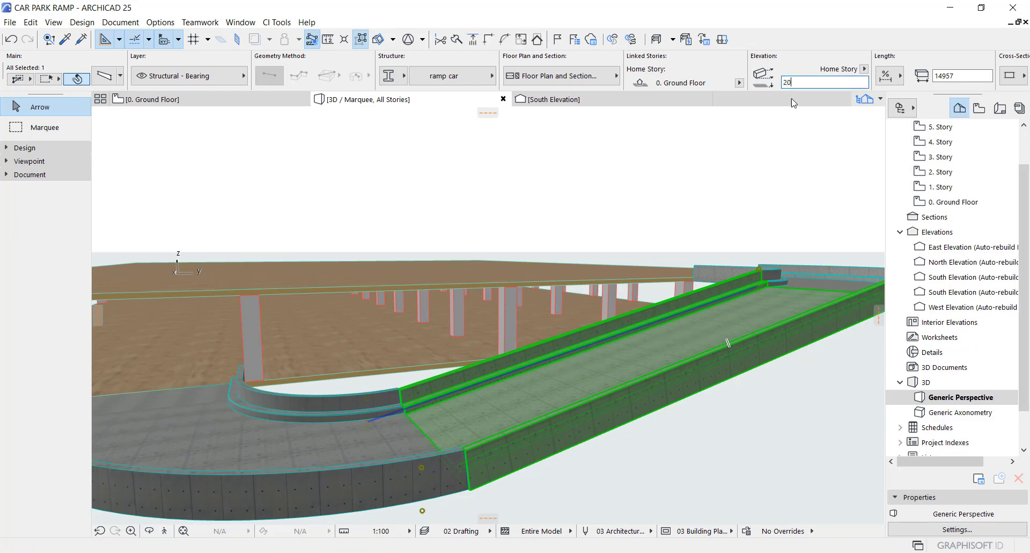
pyautogui.write('200')
pyautogui.press('Return')
pyautogui.press('Escape')
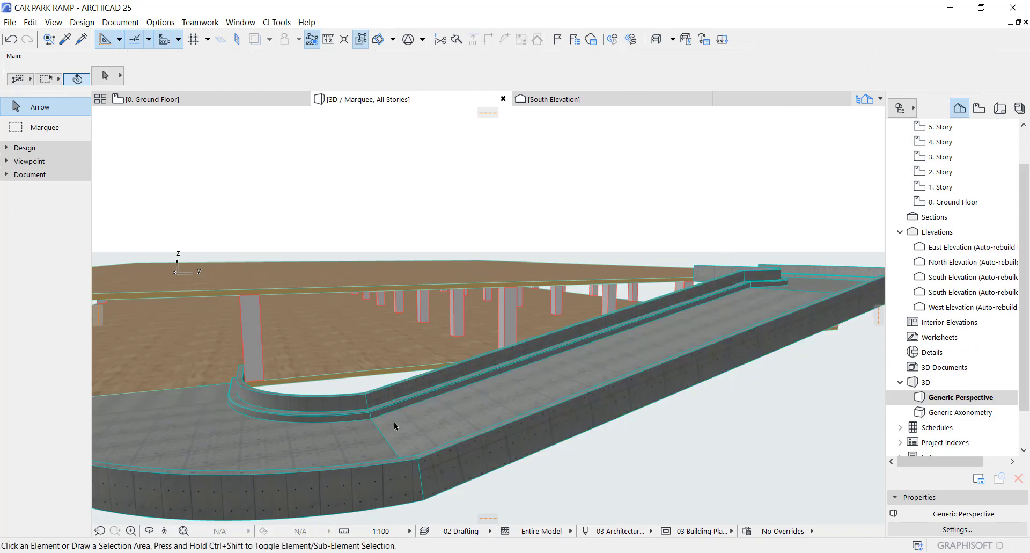
# - In the Ground Floor plan, add two nodes on the long straight ramp segment, about 5044 mm from its lower end and 4897 mm from its upper end
pyautogui.keyDown('shift'); pyautogui.moveTo(379, 404); pyautogui.dragTo(440, 410, button='middle'); pyautogui.keyUp('shift')
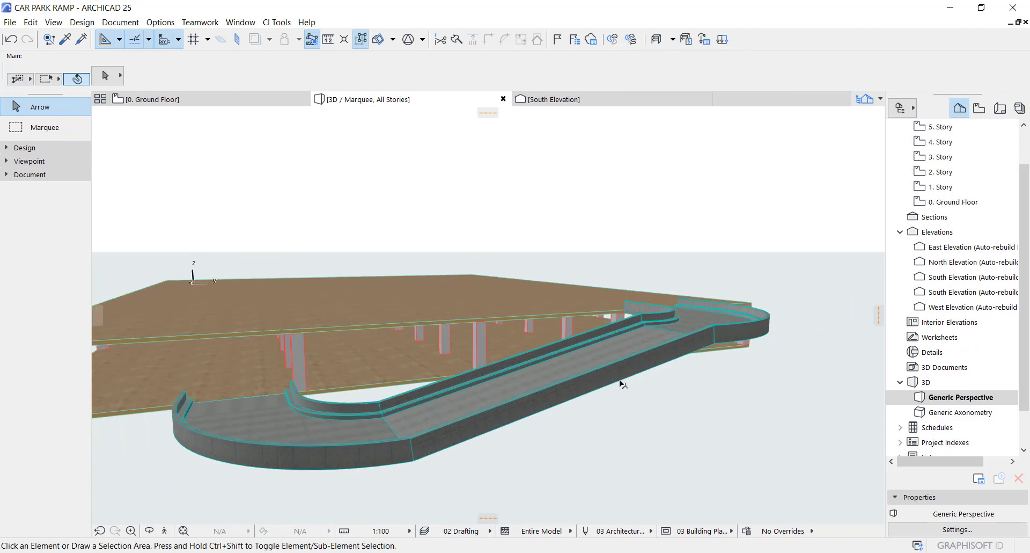
pyautogui.moveTo(620, 383)
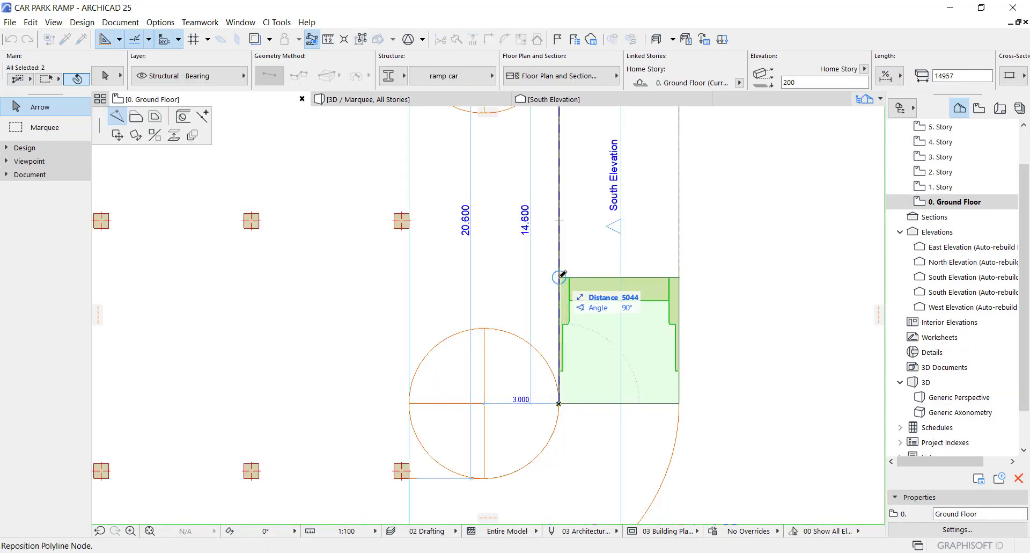
pyautogui.click(561, 275)
pyautogui.scroll(-3, 561, 300)
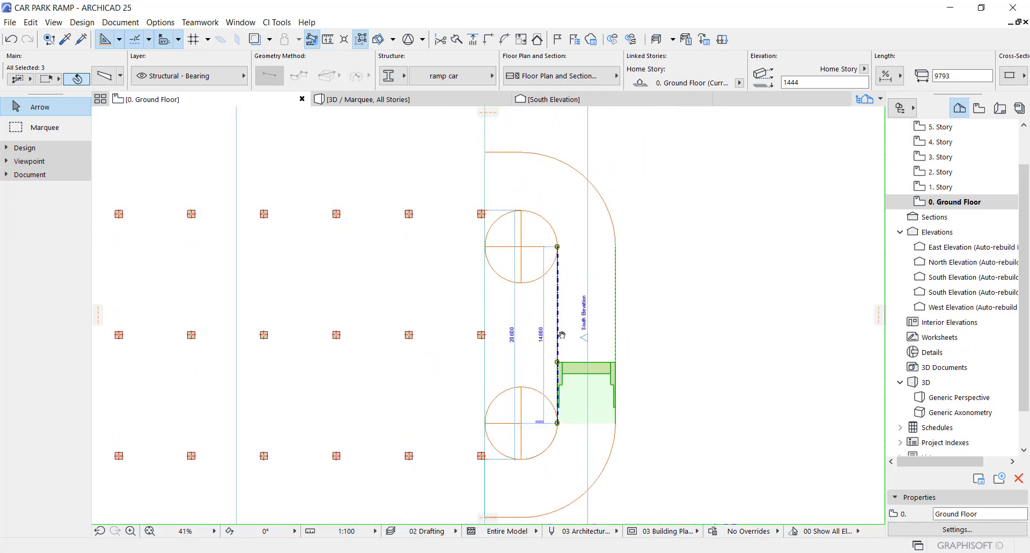
pyautogui.scroll(3, 561, 315)
pyautogui.click(556, 317)
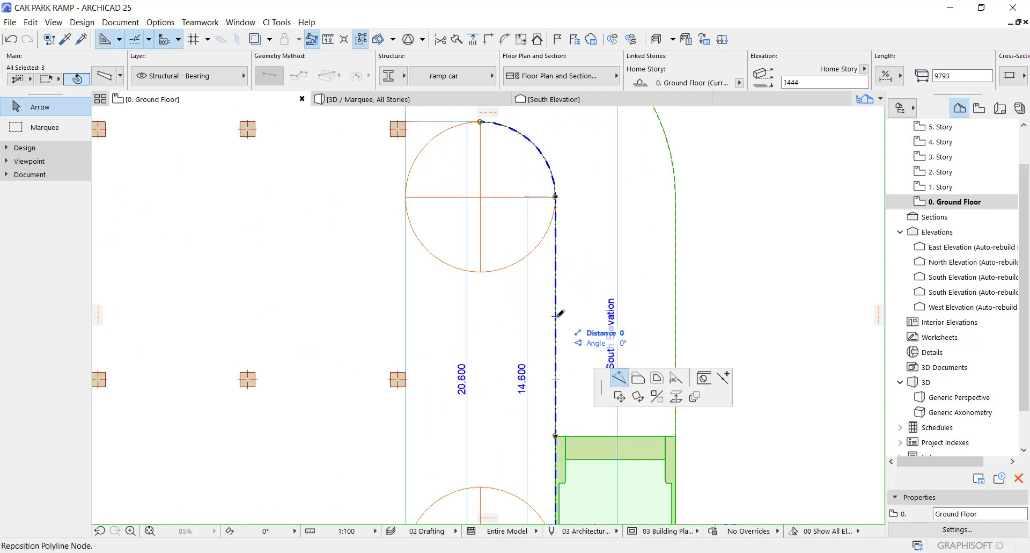
pyautogui.click(557, 316)
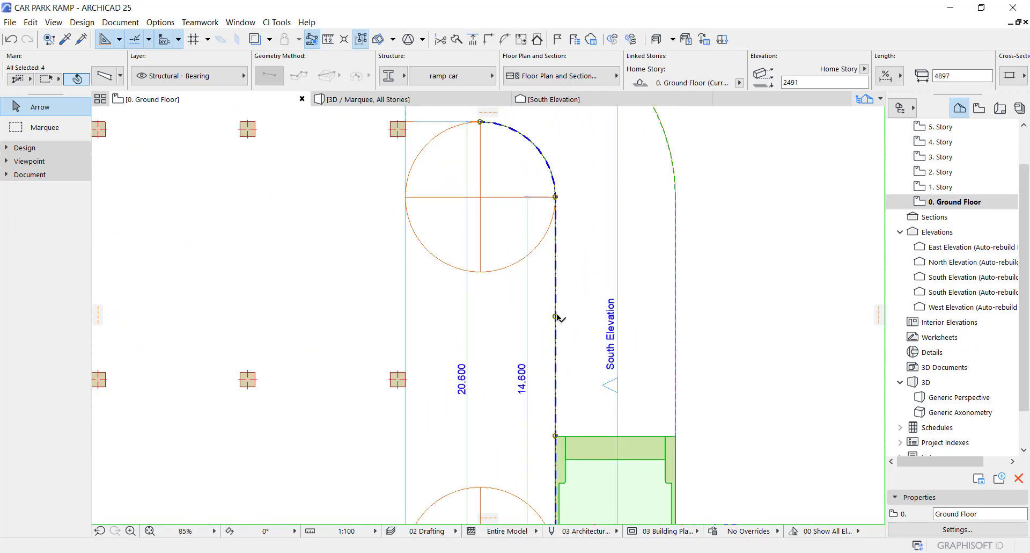
# - Shift the upper node to about 3293 mm from the upper curve, move the lower node nearer the lower curve, and return to 3D
pyautogui.click(555, 303)
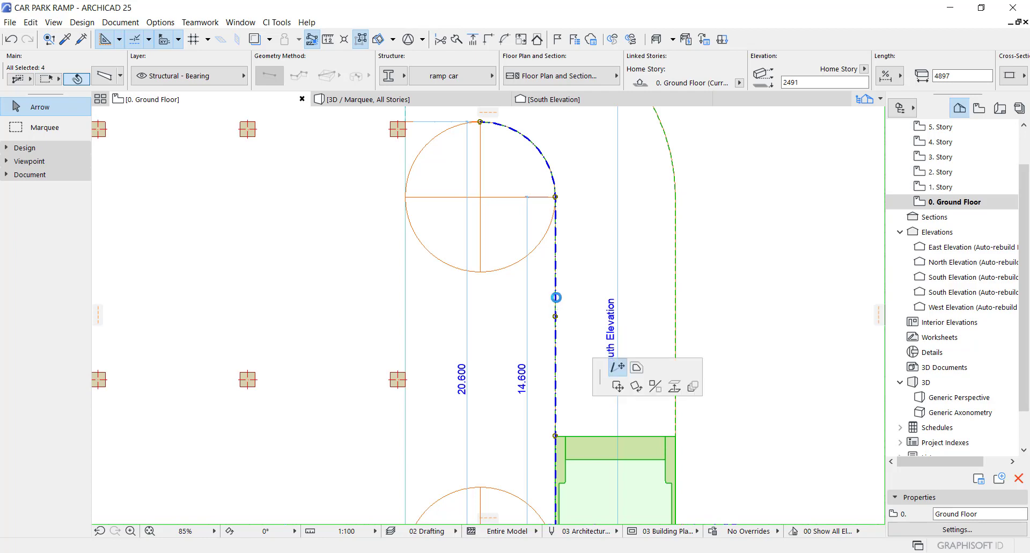
pyautogui.click(557, 273)
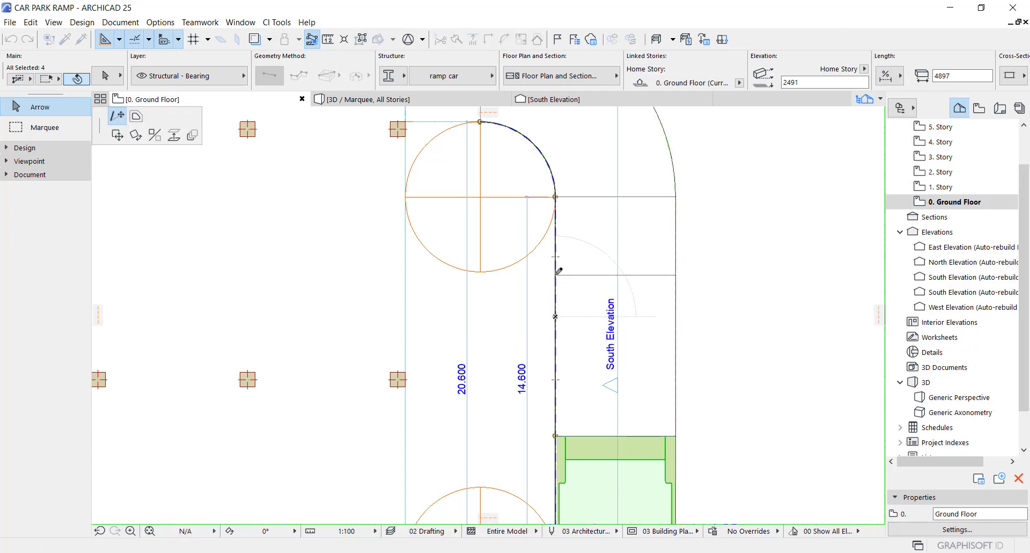
pyautogui.click(555, 435)
pyautogui.click(556, 459)
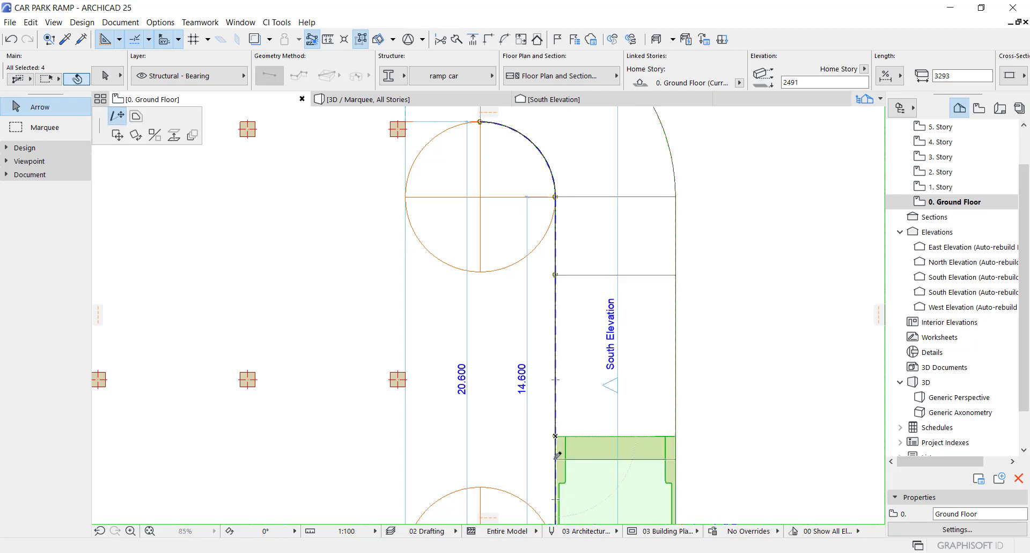
pyautogui.scroll(-4, 537, 307)
pyautogui.press('Escape')
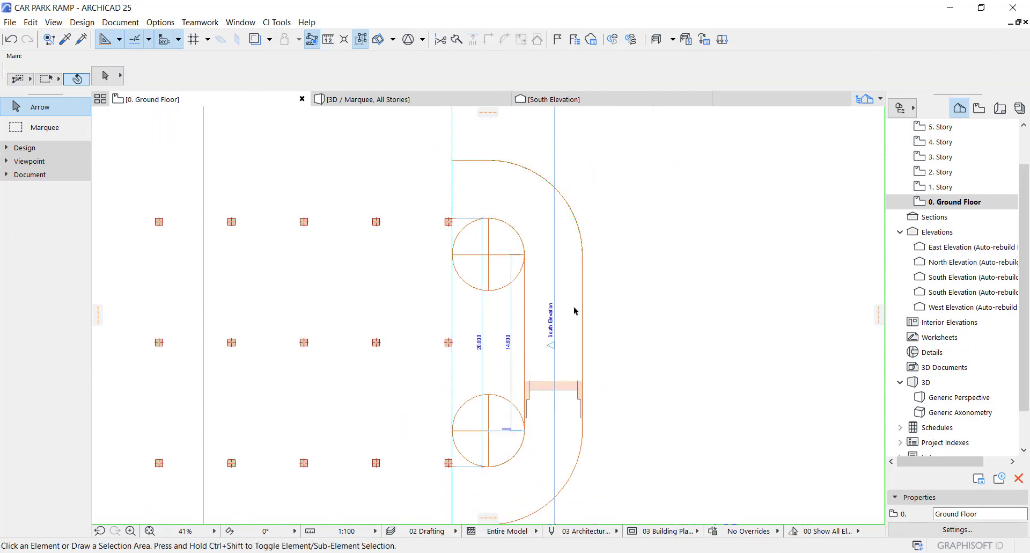
pyautogui.press('F3')
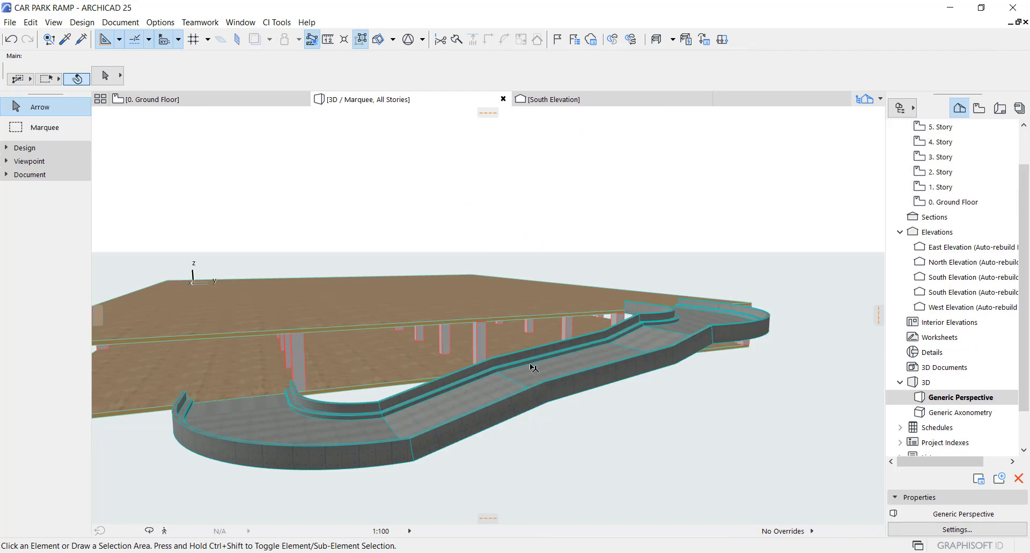
pyautogui.keyDown('shift'); pyautogui.moveTo(529, 365); pyautogui.dragTo(408, 375, button='middle'); pyautogui.keyUp('shift')
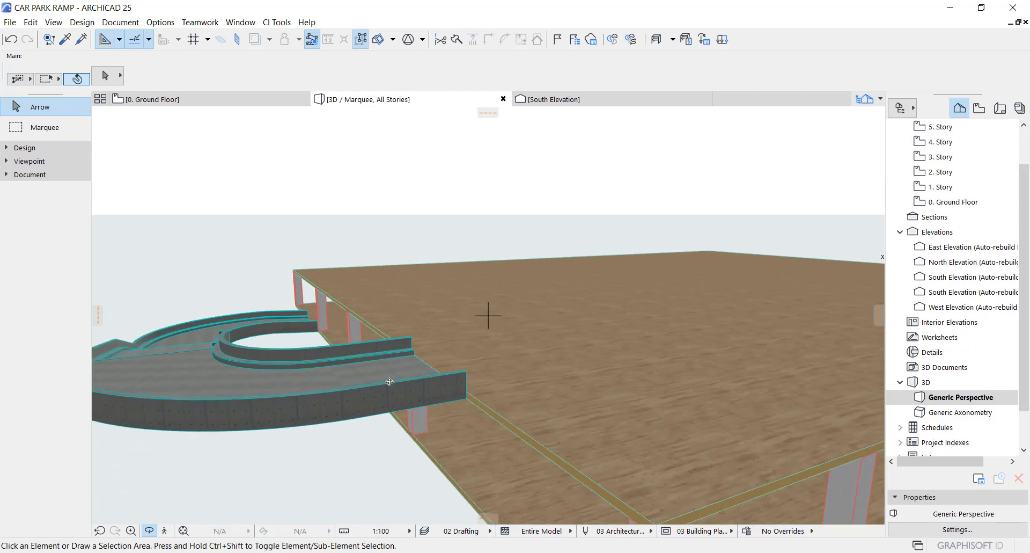
pyautogui.click(384, 388)
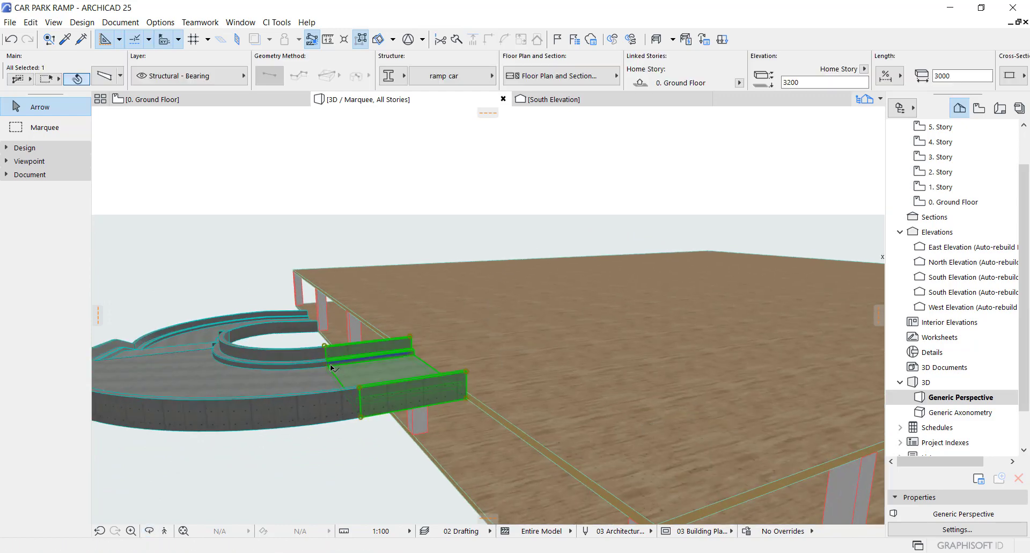
pyautogui.click(301, 406)
pyautogui.hotkey('ctrl', 'd')
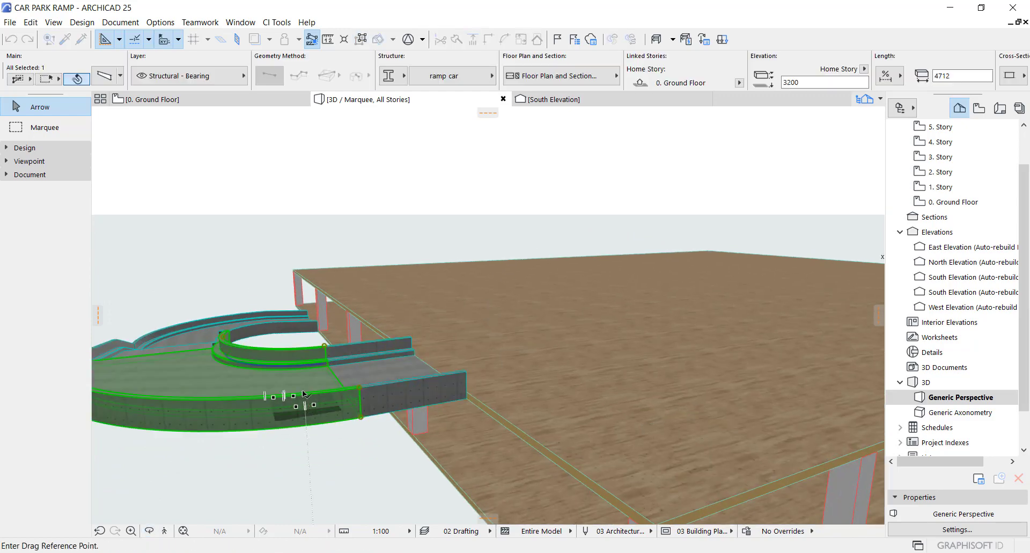
pyautogui.click(304, 363)
pyautogui.press('Escape')
pyautogui.press('Escape')
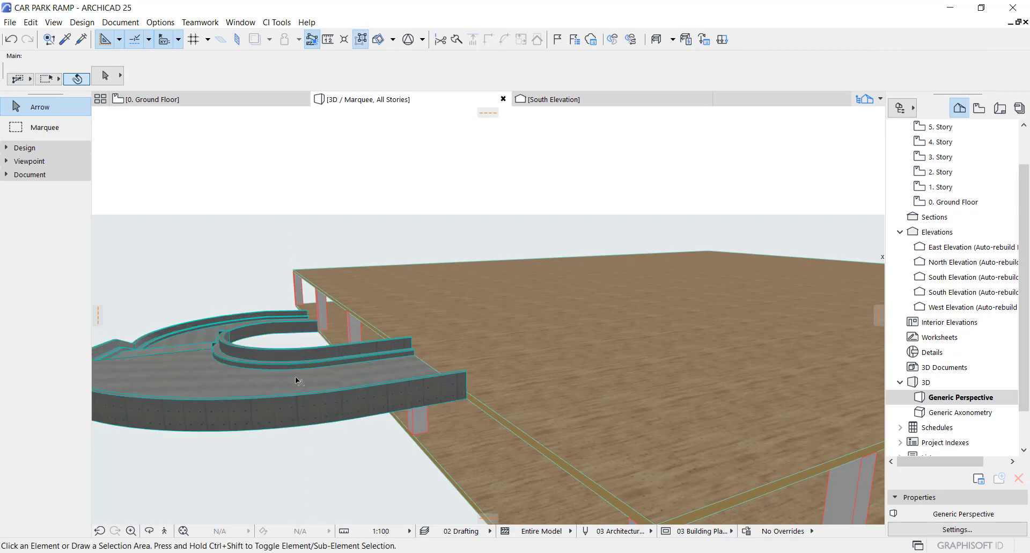
# - Set the upper curved ramp segment's elevation to 4000
pyautogui.click(218, 415)
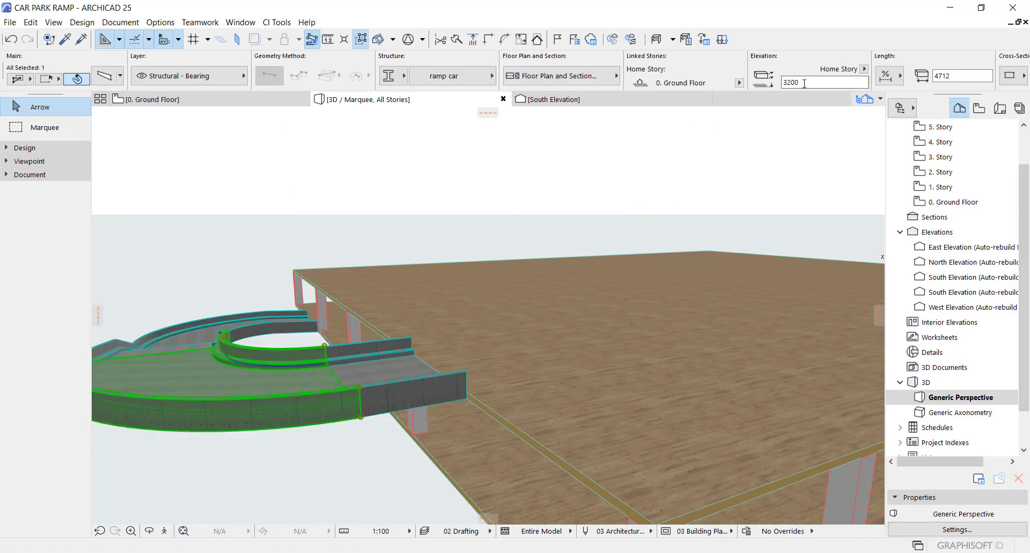
pyautogui.click(773, 82)
pyautogui.write('4000')
pyautogui.press('Return')
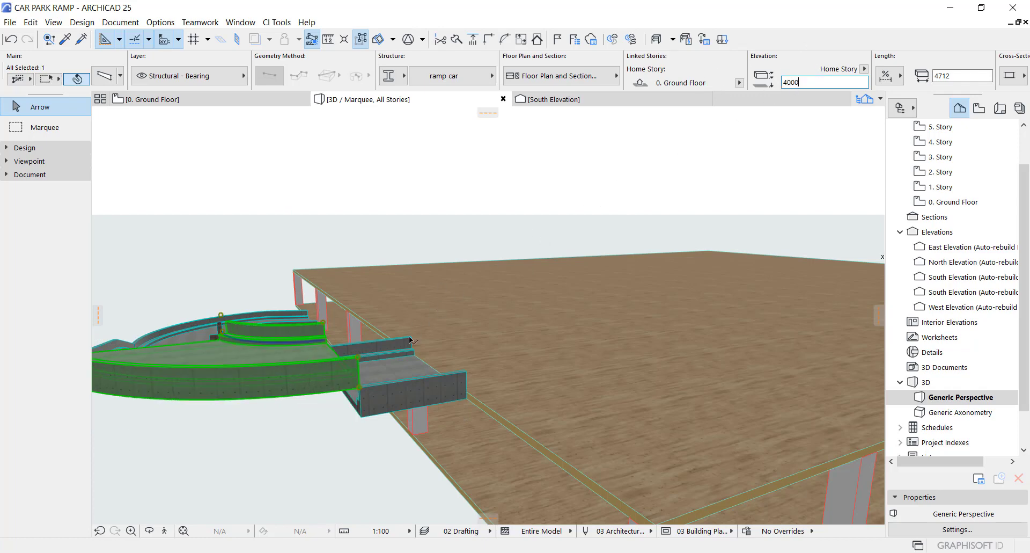
# - Lower the curve-side end of the short straight segment beside the upper slab by 200, keeping its slab-side end fixed
pyautogui.click(367, 400)
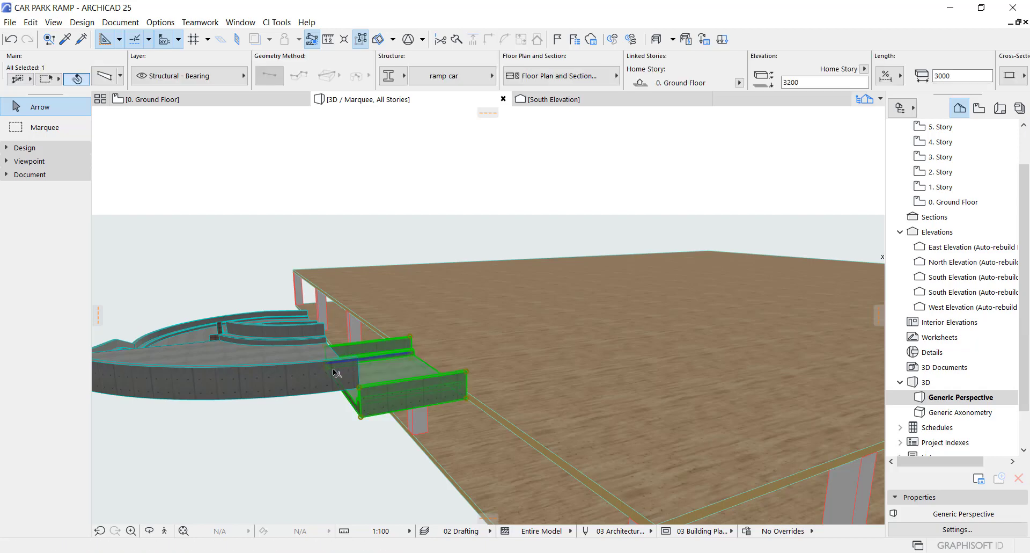
pyautogui.scroll(5, 334, 373)
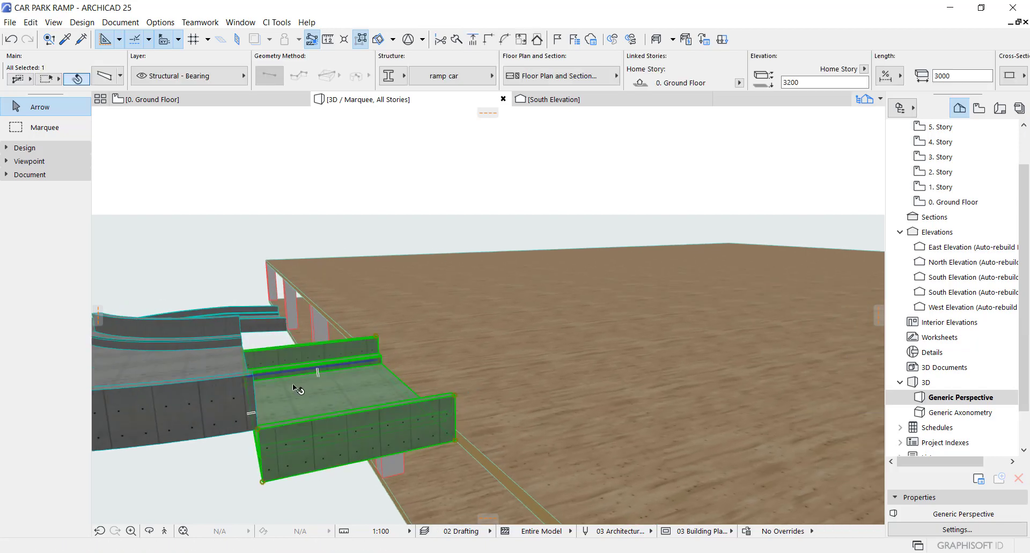
pyautogui.keyDown('shift'); pyautogui.moveTo(315, 381); pyautogui.dragTo(268, 376, button='middle'); pyautogui.keyUp('shift')
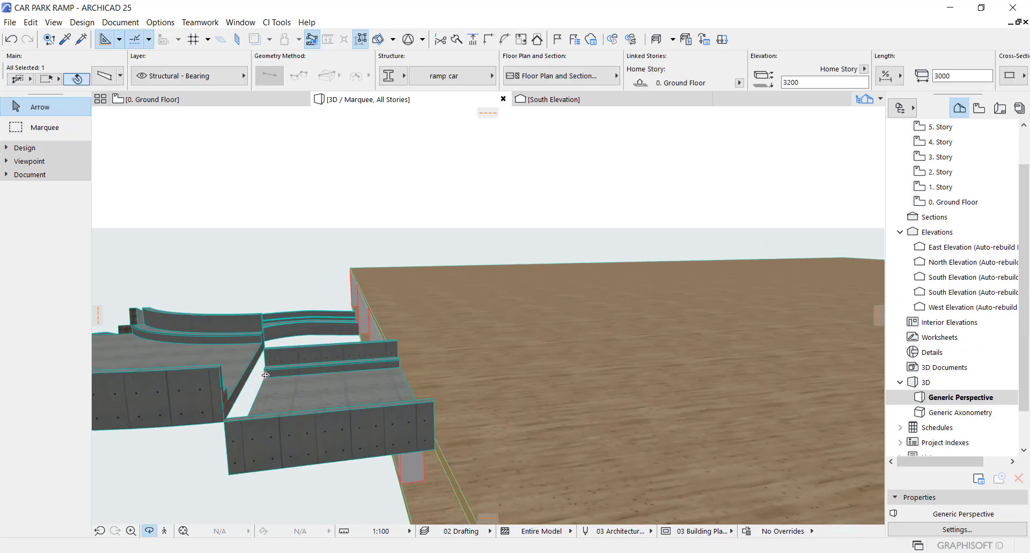
pyautogui.click(268, 377)
pyautogui.click(345, 436)
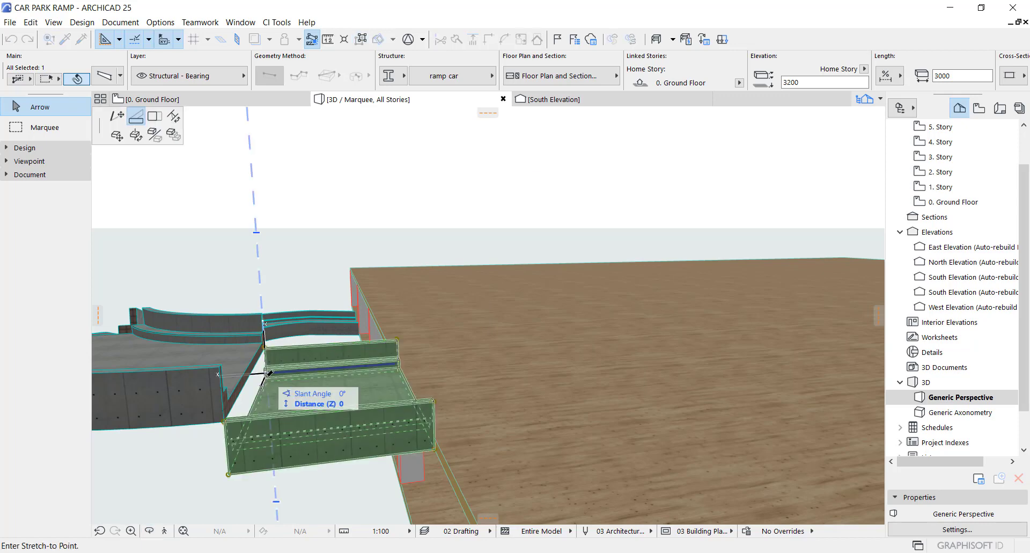
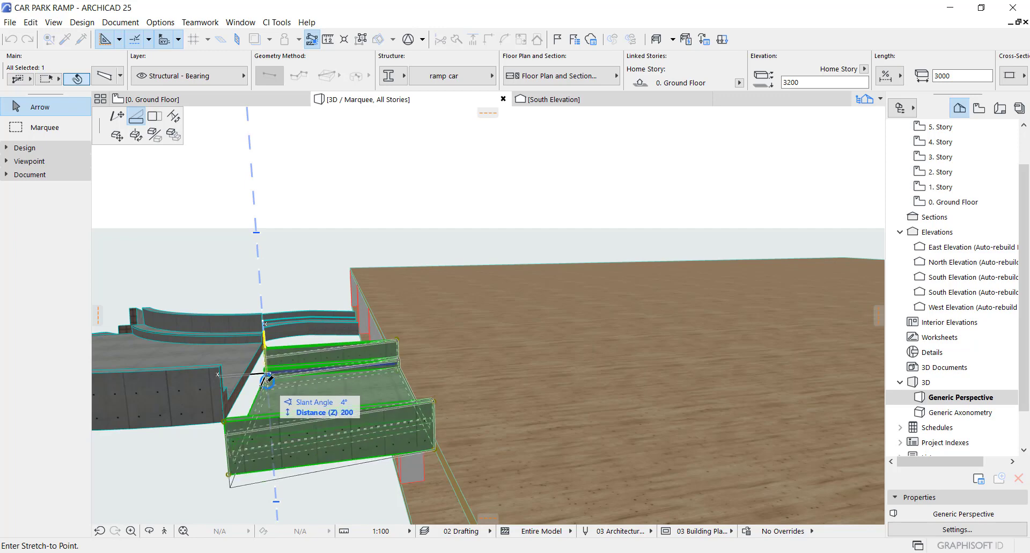
pyautogui.click(267, 380)
# - Move the upper curved ramp segment straight down by 1000 so it meets the lowered end of the short straight segment
pyautogui.keyDown('shift'); pyautogui.moveTo(267, 380); pyautogui.dragTo(379, 365, button='middle'); pyautogui.keyUp('shift')
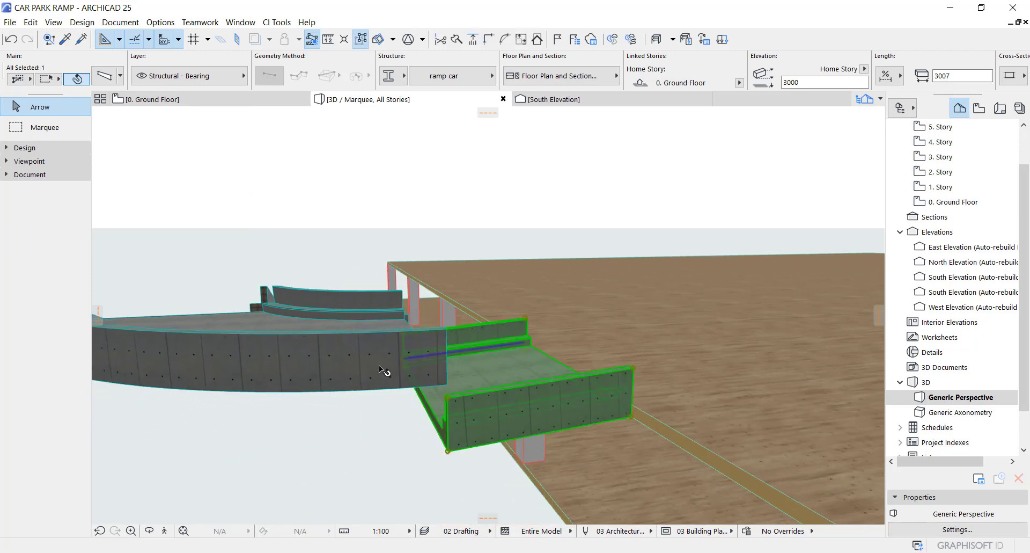
pyautogui.click(379, 365)
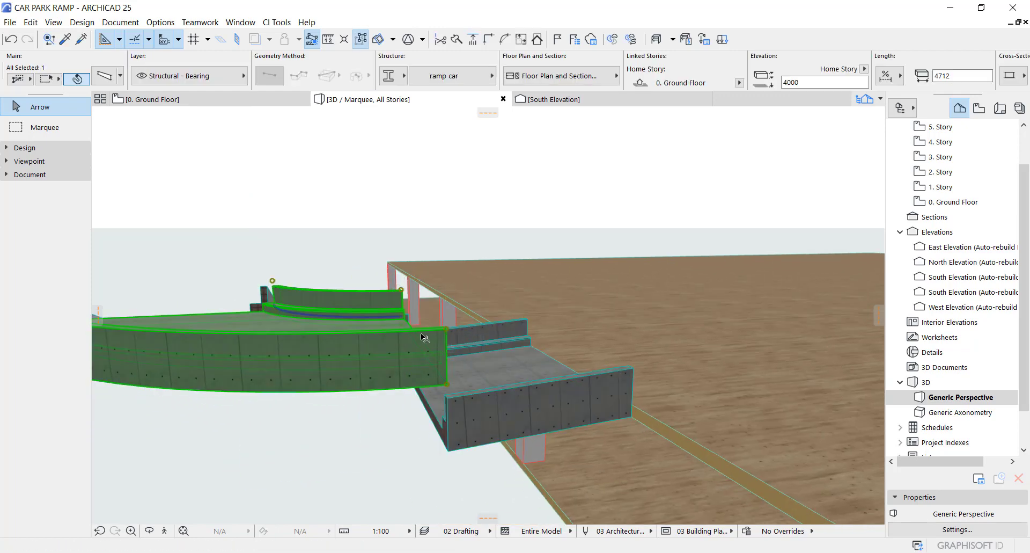
pyautogui.keyDown('shift'); pyautogui.moveTo(398, 339); pyautogui.dragTo(306, 346, button='middle'); pyautogui.keyUp('shift')
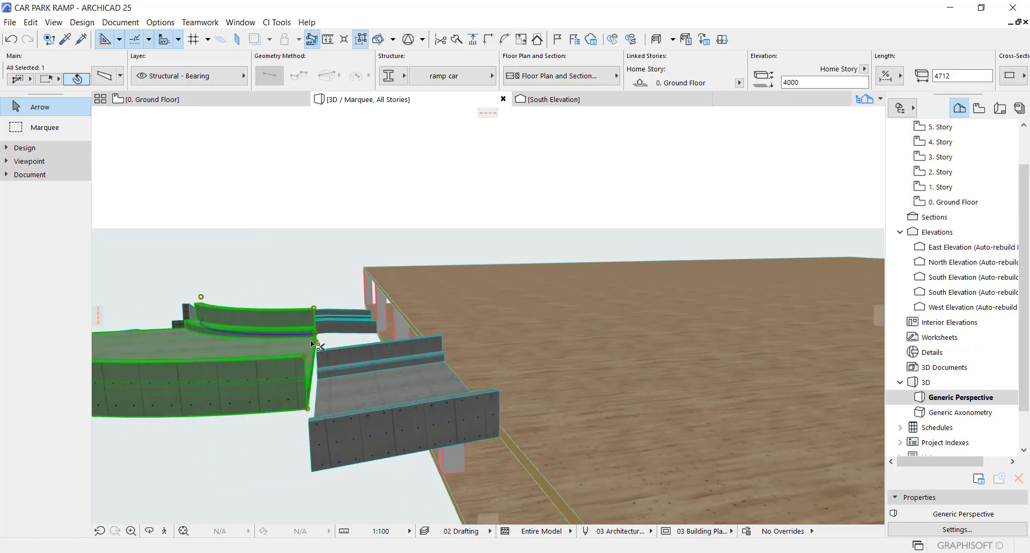
pyautogui.hotkey('ctrl', 'd')
pyautogui.click(315, 358)
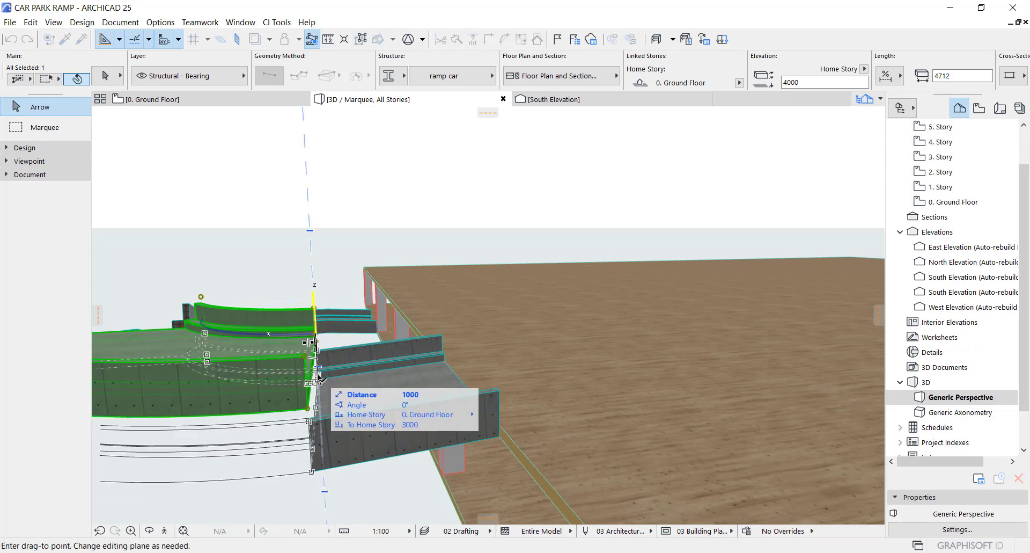
pyautogui.click(316, 388)
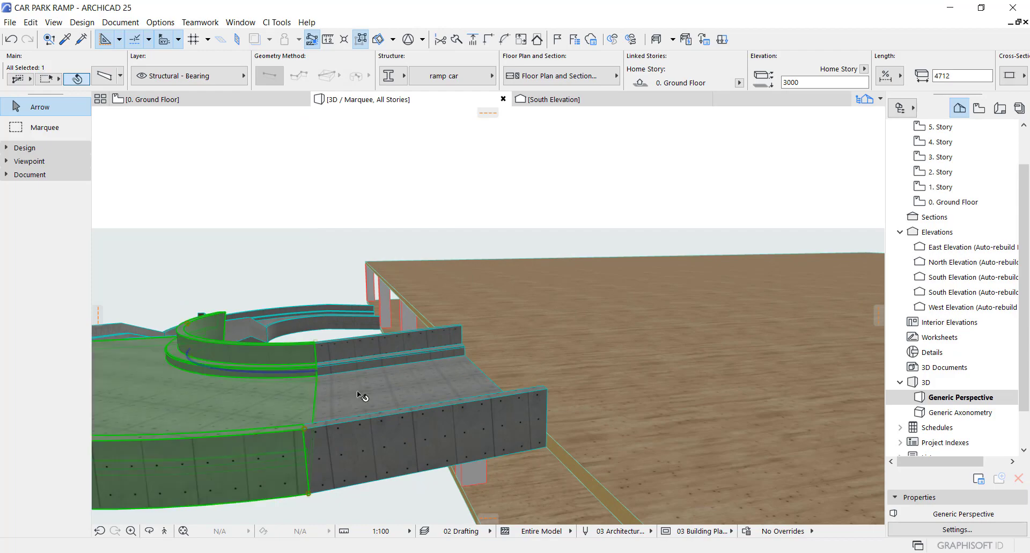
# - Examine the joint between the lowered upper curve and the top segment of the long straight ramp from both sides
pyautogui.press('o')
pyautogui.moveTo(357, 391); pyautogui.dragTo(558, 370)
pyautogui.moveTo(558, 370); pyautogui.dragTo(571, 345, button='middle')
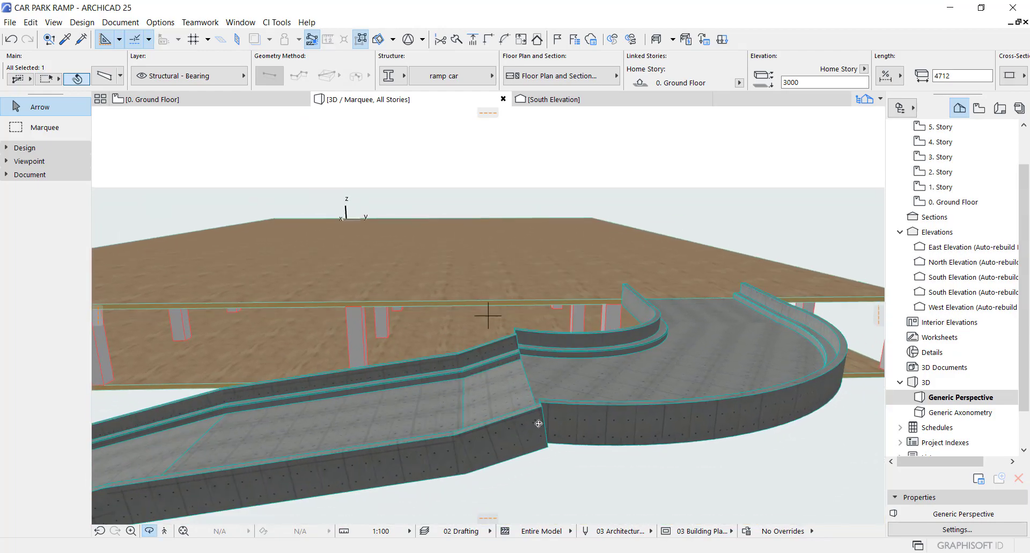
pyautogui.press('Escape')
pyautogui.click(528, 417)
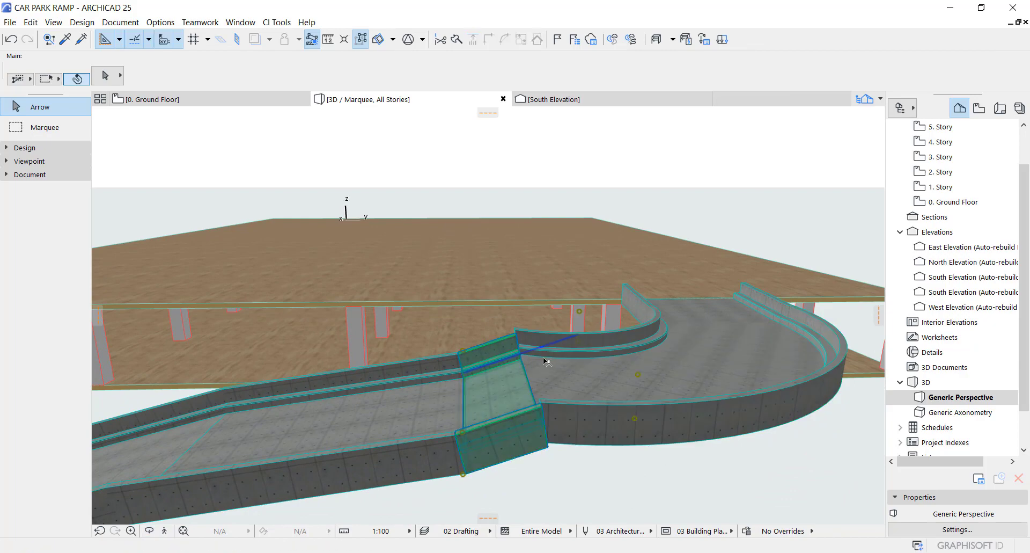
pyautogui.click(532, 403)
pyautogui.scroll(1, 512, 391)
pyautogui.keyDown('shift'); pyautogui.moveTo(384, 388); pyautogui.dragTo(622, 339, button='middle'); pyautogui.keyUp('shift')
pyautogui.moveTo(367, 400); pyautogui.dragTo(478, 426, button='middle')
pyautogui.press('Escape')
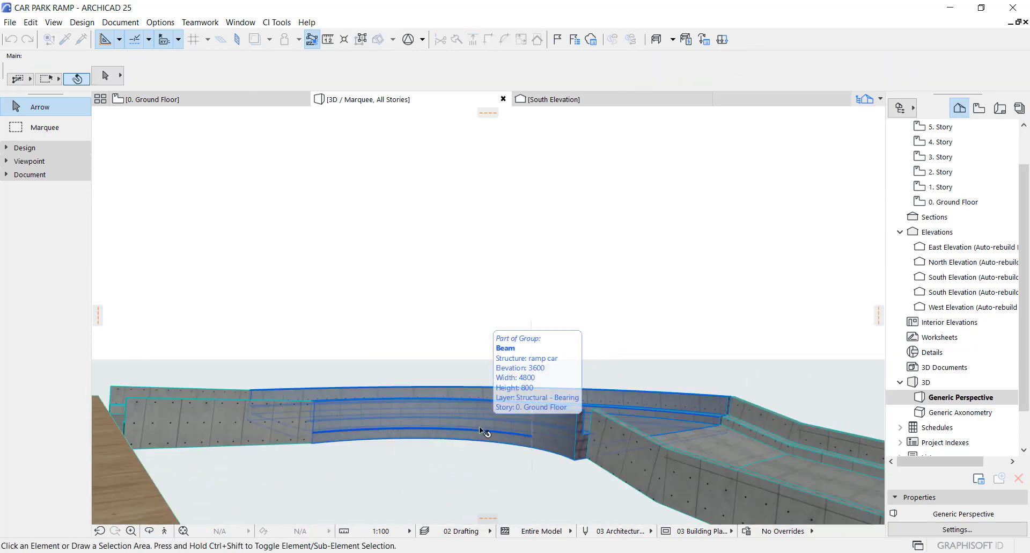
# - Move the upper curved segment vertically clear of its neighbours, to an elevation of about 4971
pyautogui.click(479, 426)
pyautogui.hotkey('ctrl', 'd')
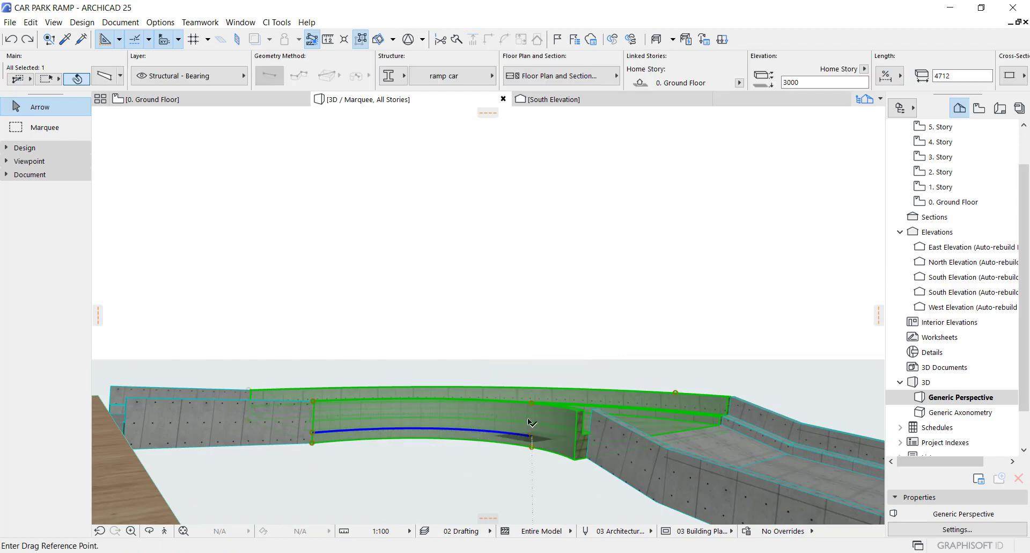
pyautogui.click(530, 436)
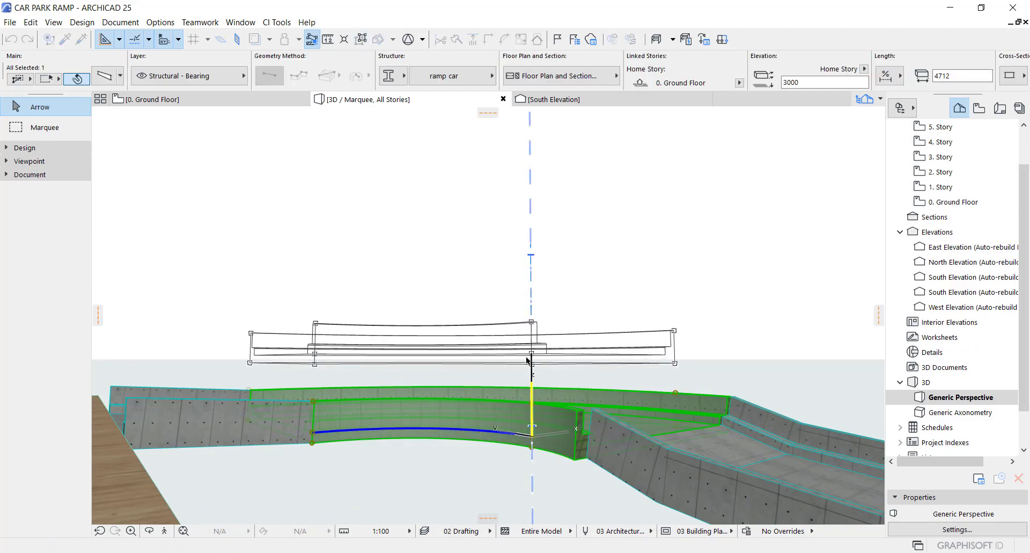
pyautogui.press('BackSpace')
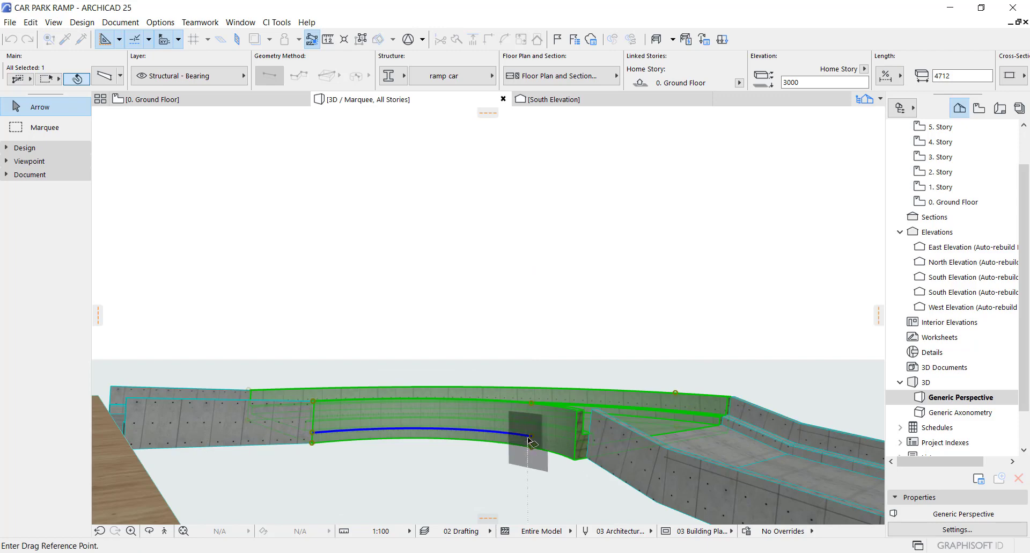
pyautogui.click(528, 439)
pyautogui.click(519, 333)
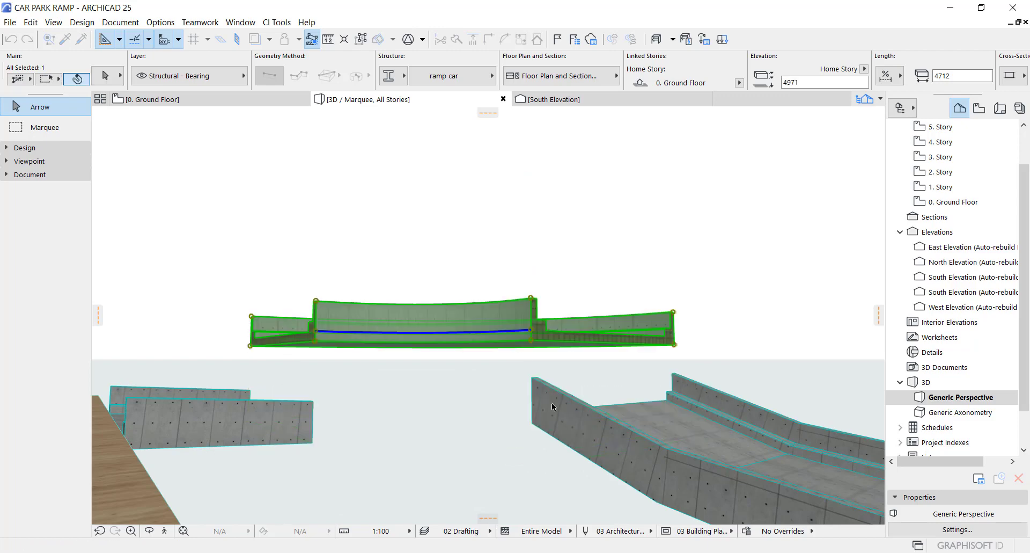
# - Lower the upper end of the long straight ramp's top segment to a Z distance of 800, using the short end segment as height reference
pyautogui.click(554, 408)
pyautogui.click(533, 412)
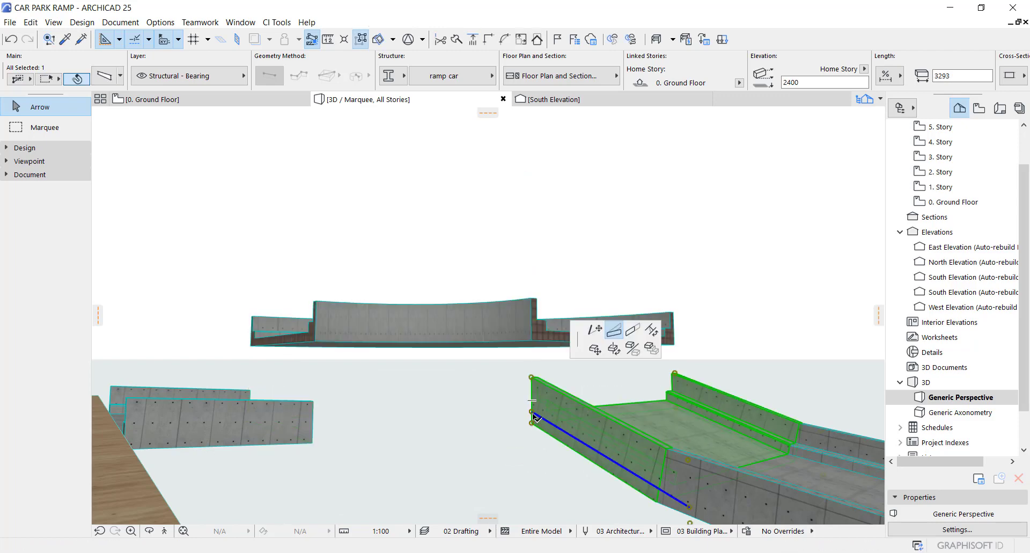
pyautogui.click(612, 327)
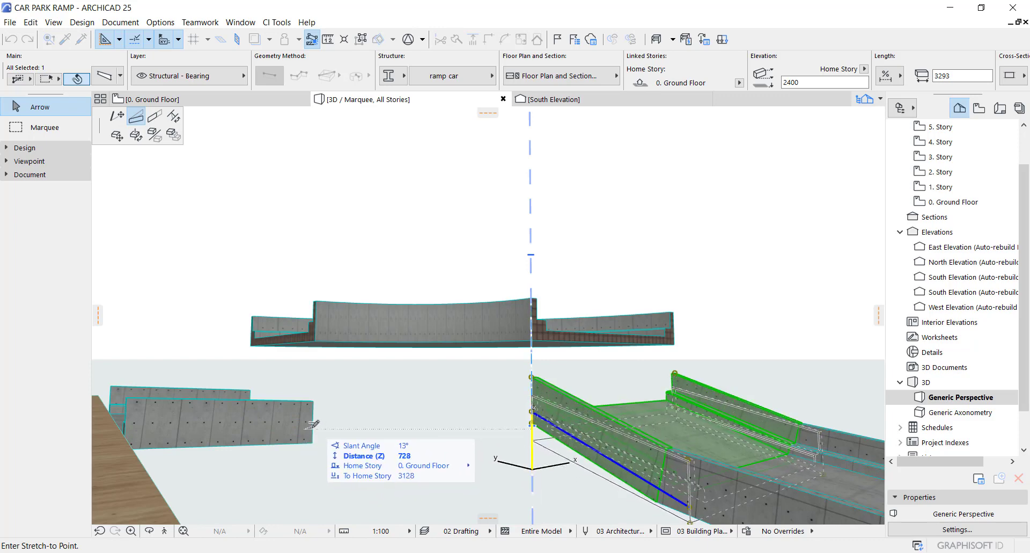
pyautogui.click(312, 422)
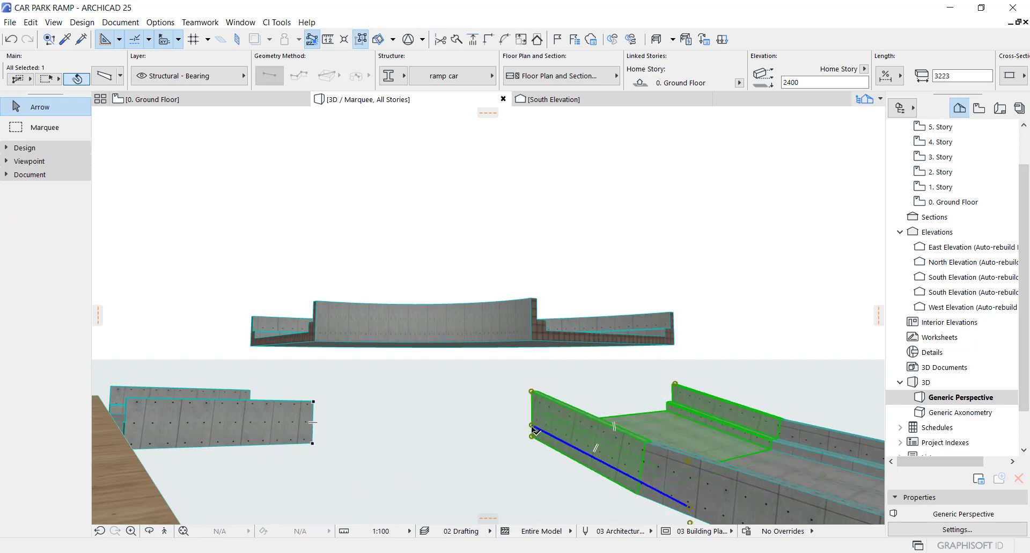
pyautogui.click(533, 429)
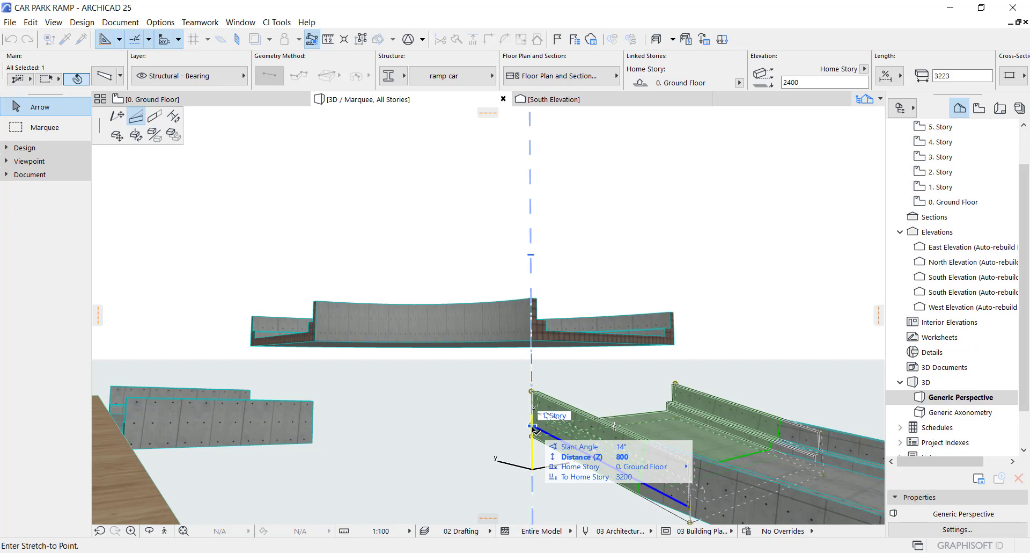
pyautogui.click(532, 427)
pyautogui.click(505, 381)
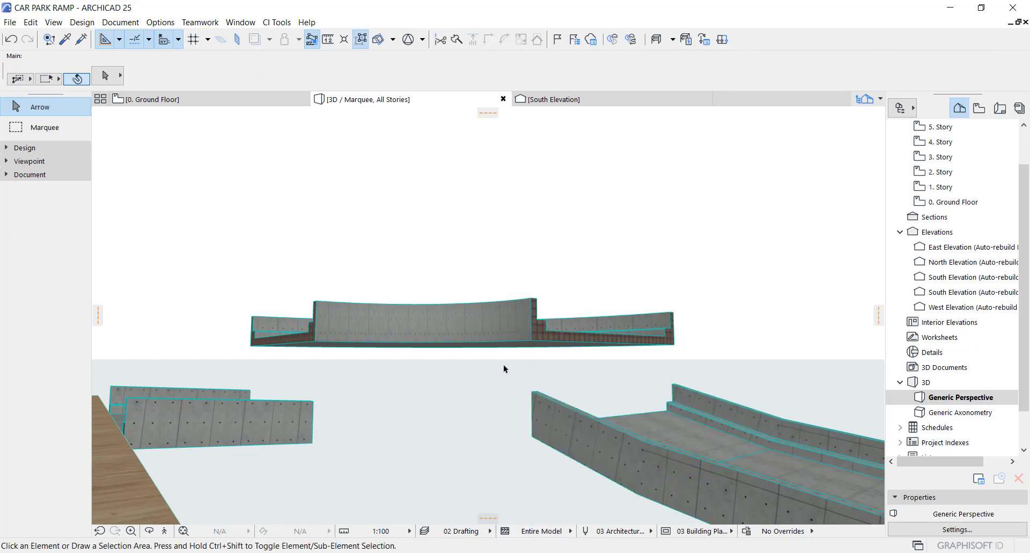
# - Raise the lower end of the straight ramp's top segment until the segment is level, and edit its elevation
pyautogui.click(543, 440)
pyautogui.scroll(-3, 500, 432)
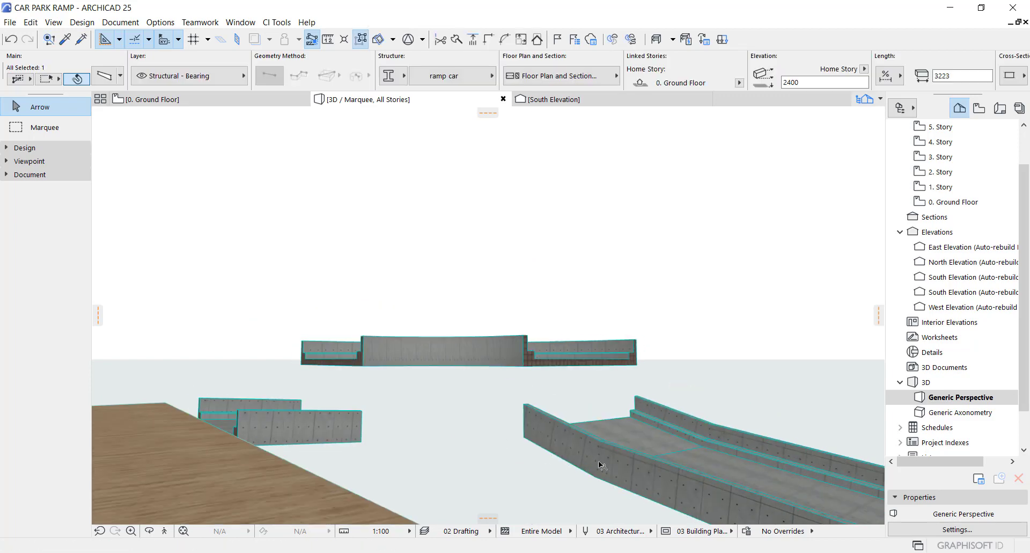
pyautogui.click(627, 492)
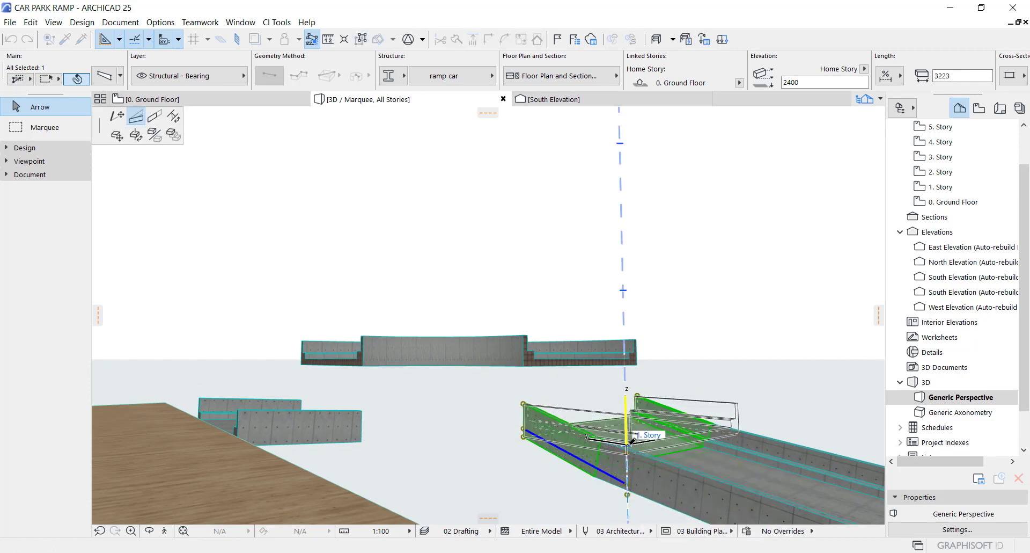
pyautogui.click(629, 441)
pyautogui.moveTo(613, 445); pyautogui.dragTo(543, 409, button='middle')
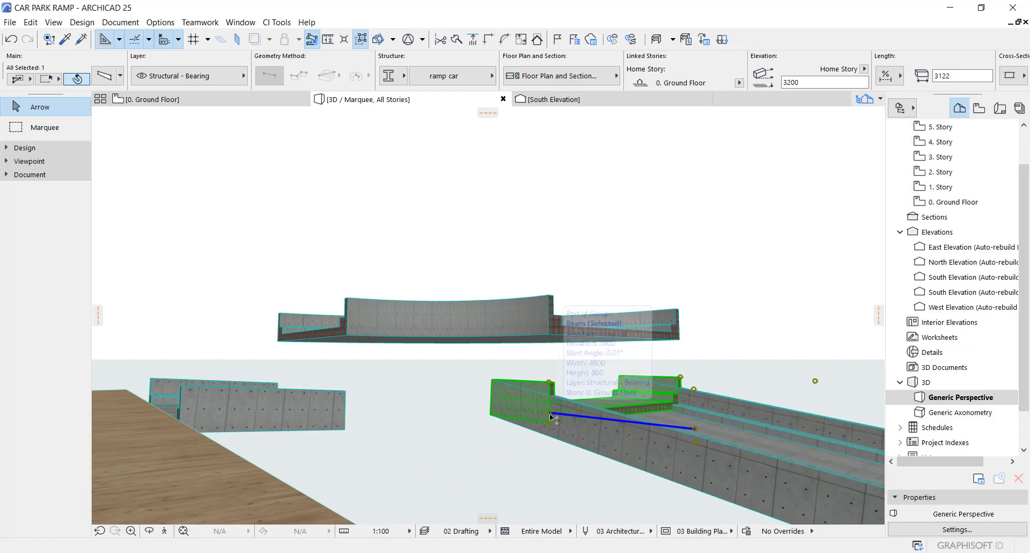
pyautogui.moveTo(791, 82); pyautogui.dragTo(787, 82)
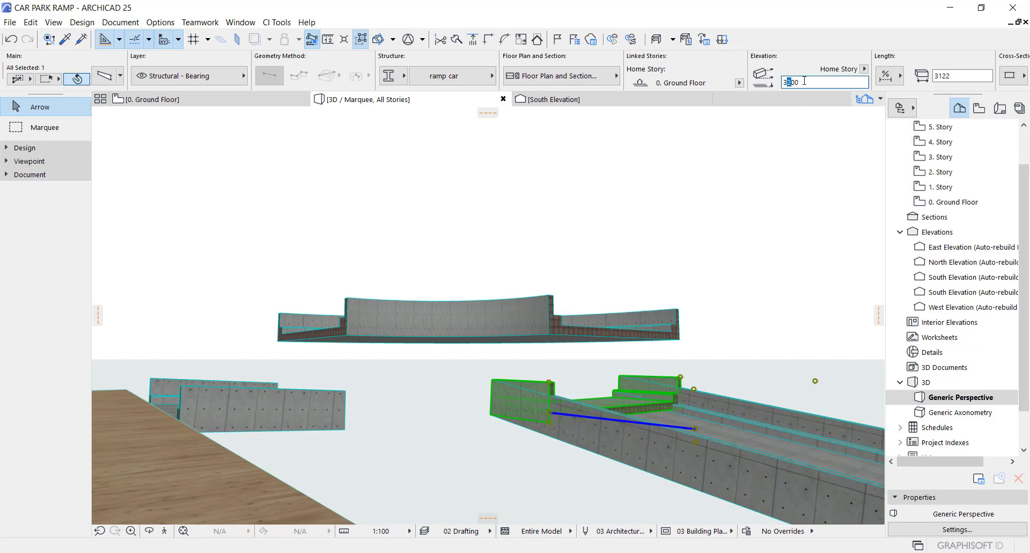
pyautogui.click(764, 214)
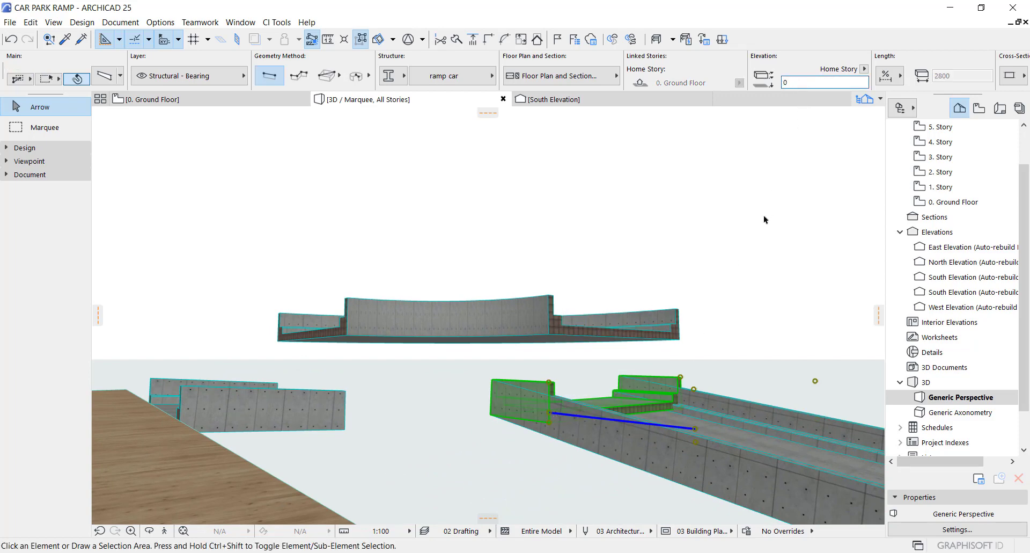
# - Change the raised curved segment's elevation to bring it back down between the straight ramp and the short end segment
pyautogui.keyDown('shift'); pyautogui.moveTo(518, 472); pyautogui.dragTo(461, 400, button='middle'); pyautogui.keyUp('shift')
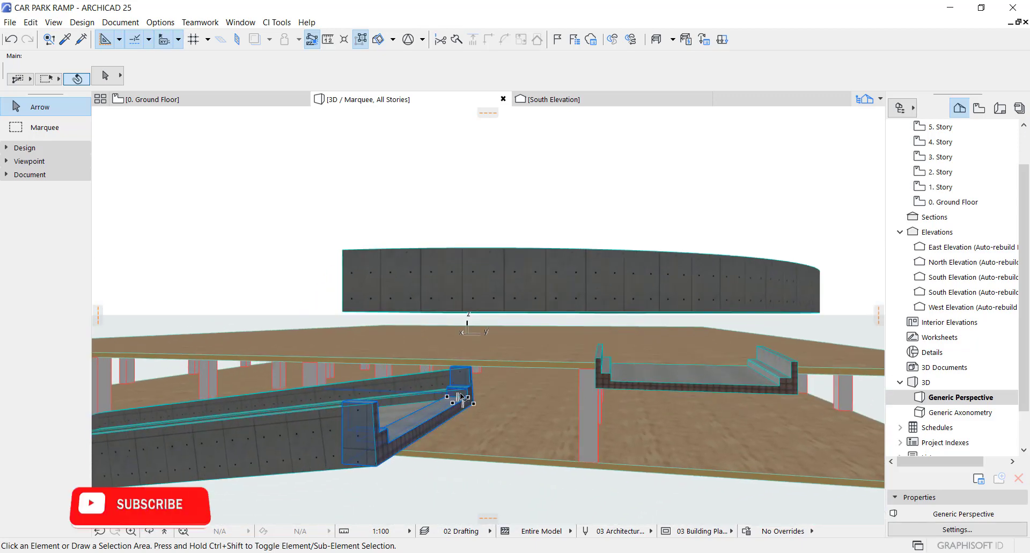
pyautogui.click(461, 396)
pyautogui.press('Escape')
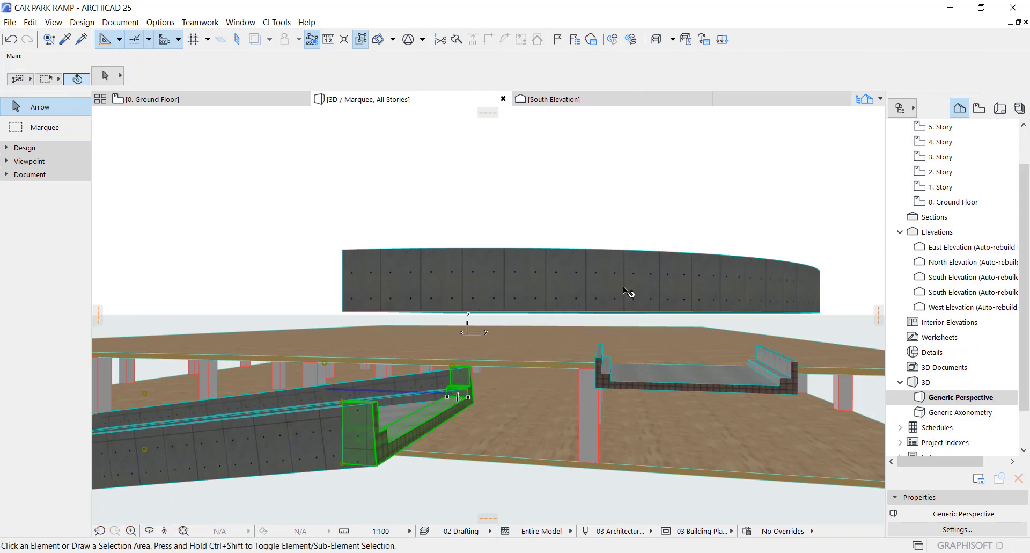
pyautogui.keyDown('shift'); pyautogui.moveTo(623, 285); pyautogui.dragTo(713, 264, button='middle'); pyautogui.keyUp('shift')
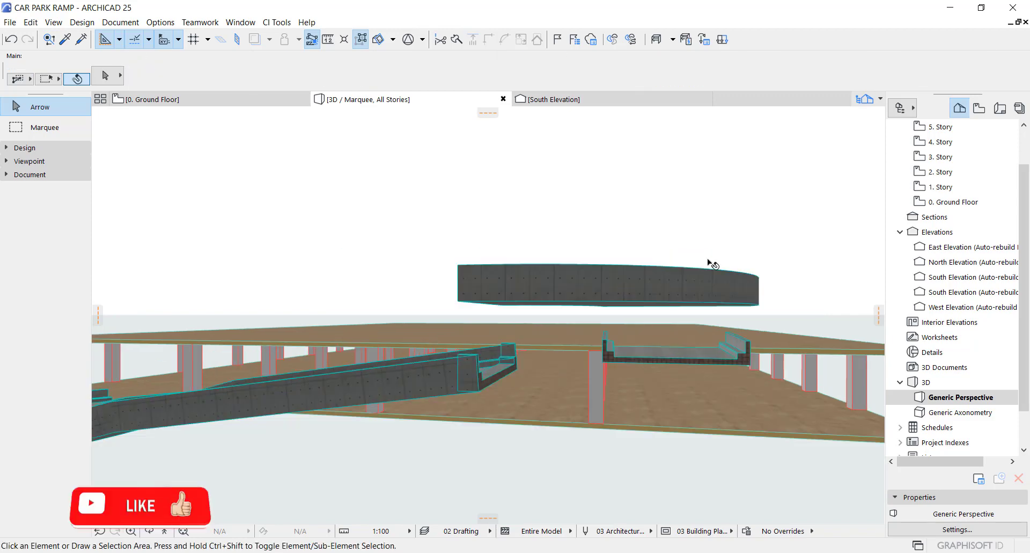
pyautogui.click(635, 282)
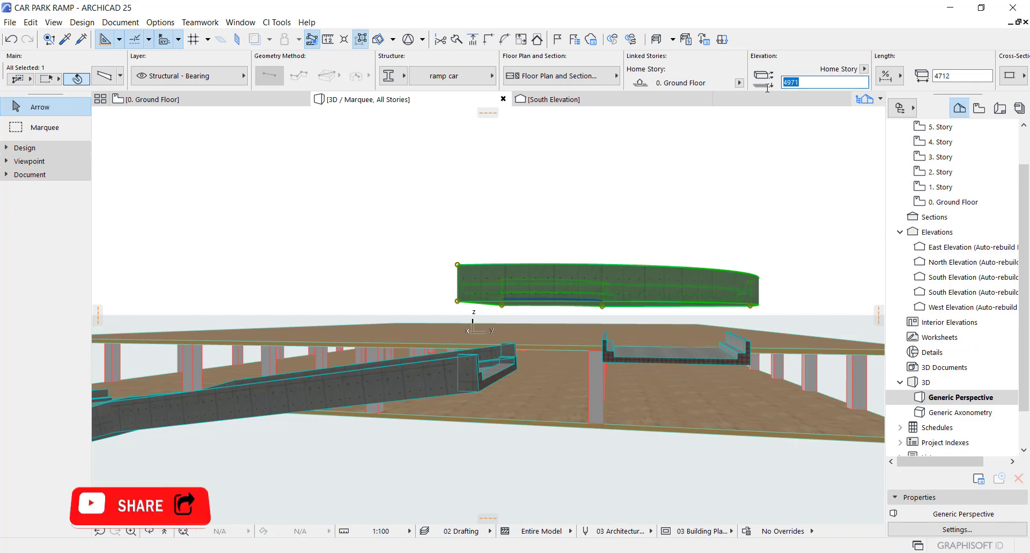
pyautogui.click(798, 166)
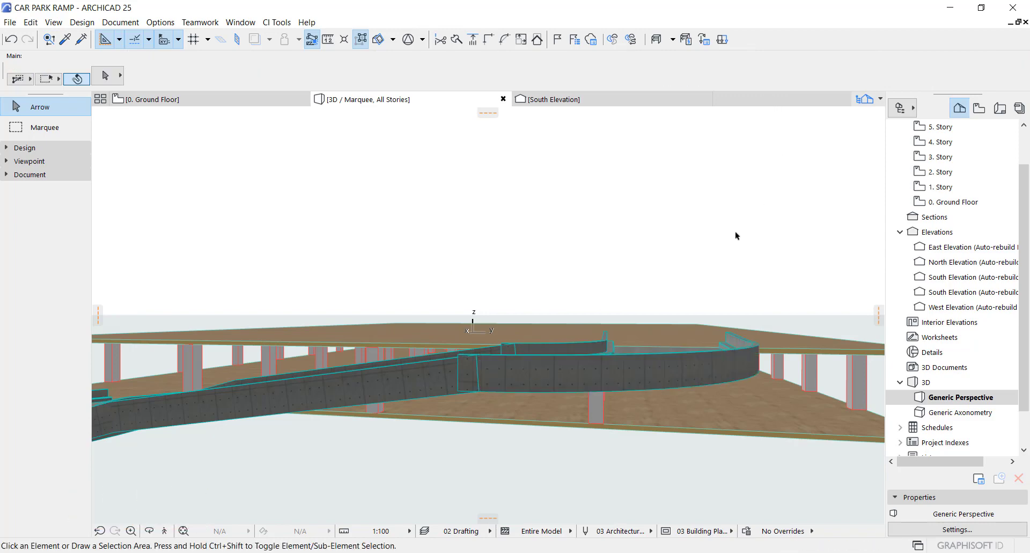
# - Examine the joint between the upper curve and the levelled straight segment up close
pyautogui.keyDown('shift'); pyautogui.moveTo(557, 386); pyautogui.dragTo(734, 392, button='middle'); pyautogui.keyUp('shift')
pyautogui.scroll(6, 734, 391)
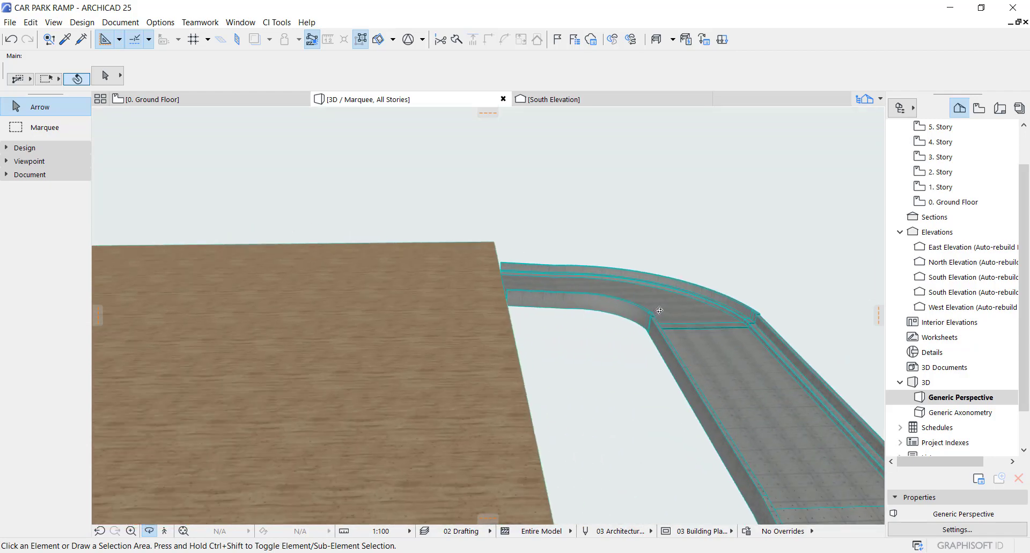
pyautogui.scroll(8, 669, 325)
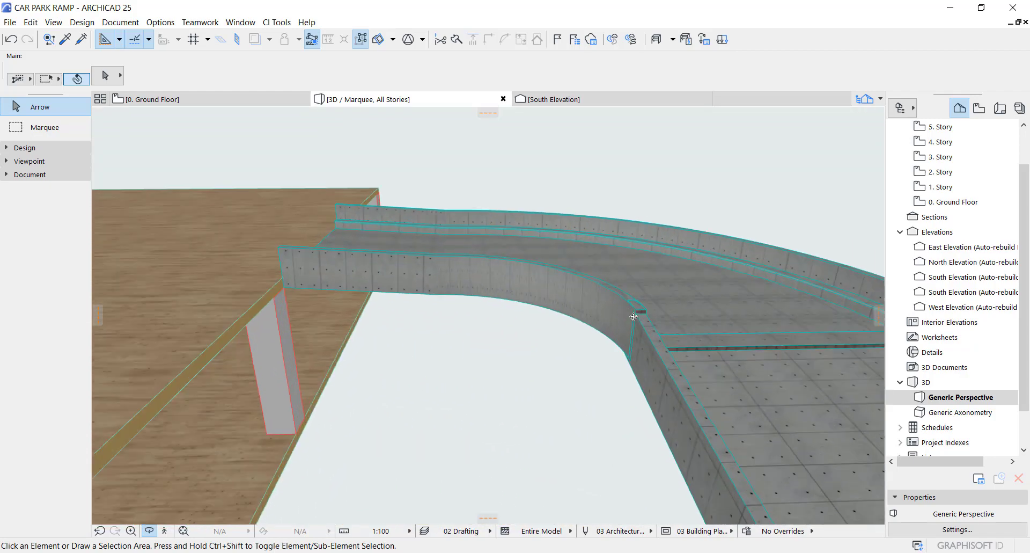
pyautogui.keyDown('shift'); pyautogui.moveTo(522, 377); pyautogui.dragTo(545, 342, button='middle'); pyautogui.keyUp('shift')
pyautogui.click(594, 220)
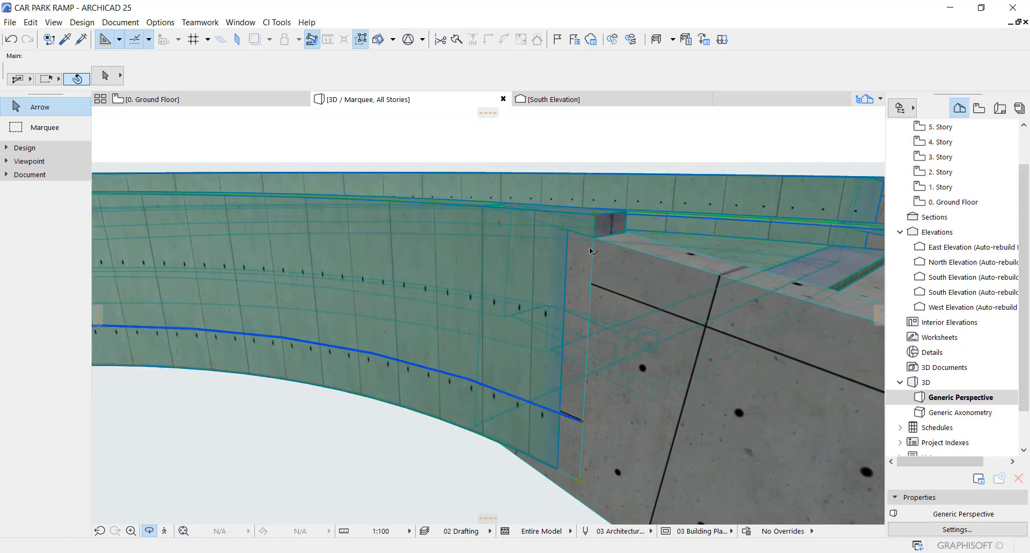
# - Slant the straight ramp's top segment by lowering its end away from the upper curve a Z distance of 300
pyautogui.click(592, 271)
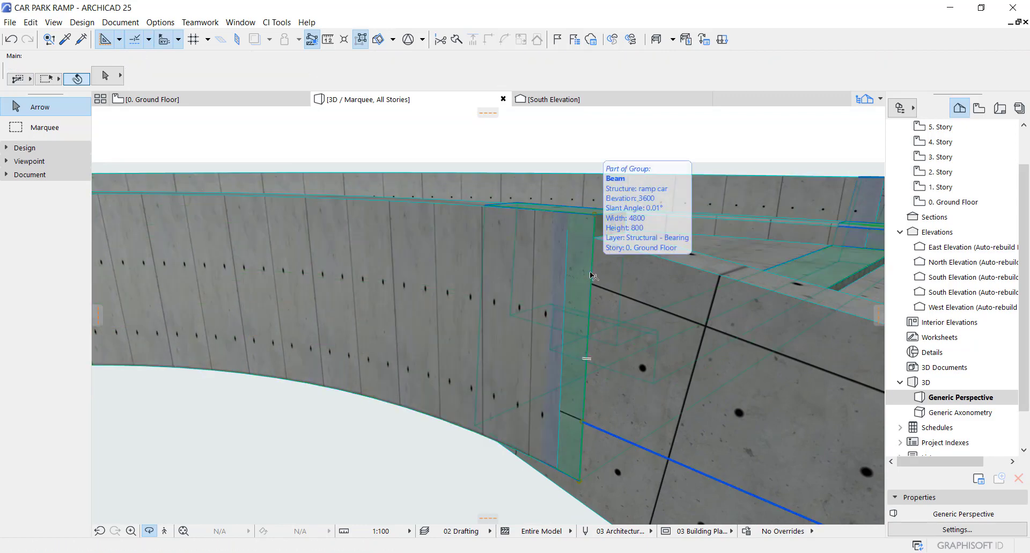
pyautogui.scroll(-5, 435, 222)
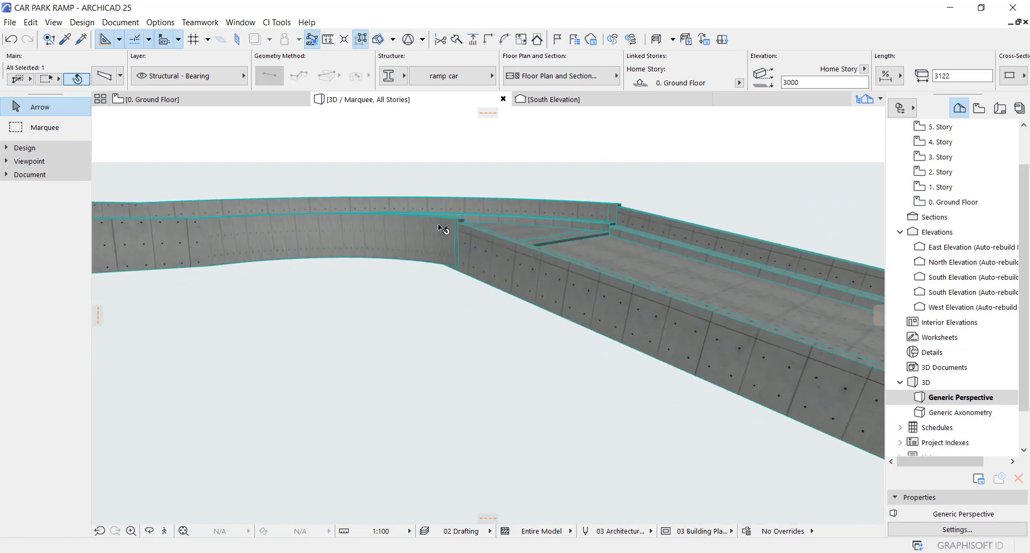
pyautogui.click(620, 287)
pyautogui.click(702, 351)
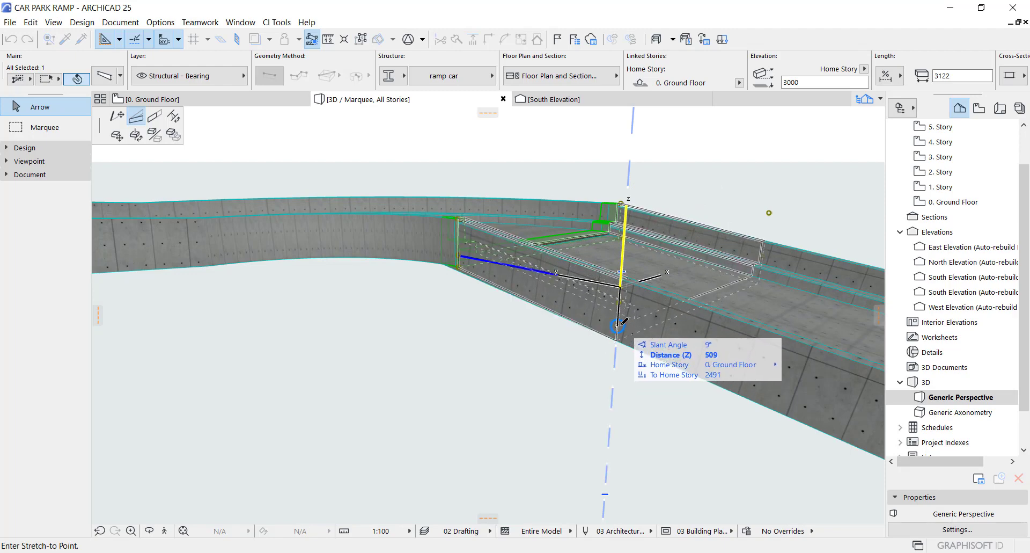
pyautogui.write('300')
pyautogui.press('Return')
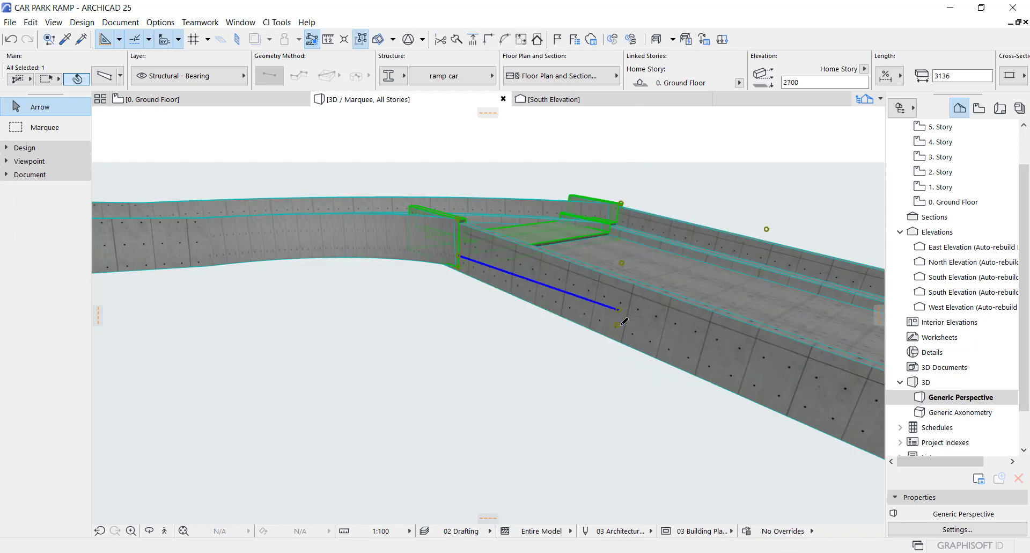
# - Shorten the straight ramp's middle segment to about 5559 mm from its upper end on the ground floor plan, and return to 3D
pyautogui.press('F2')
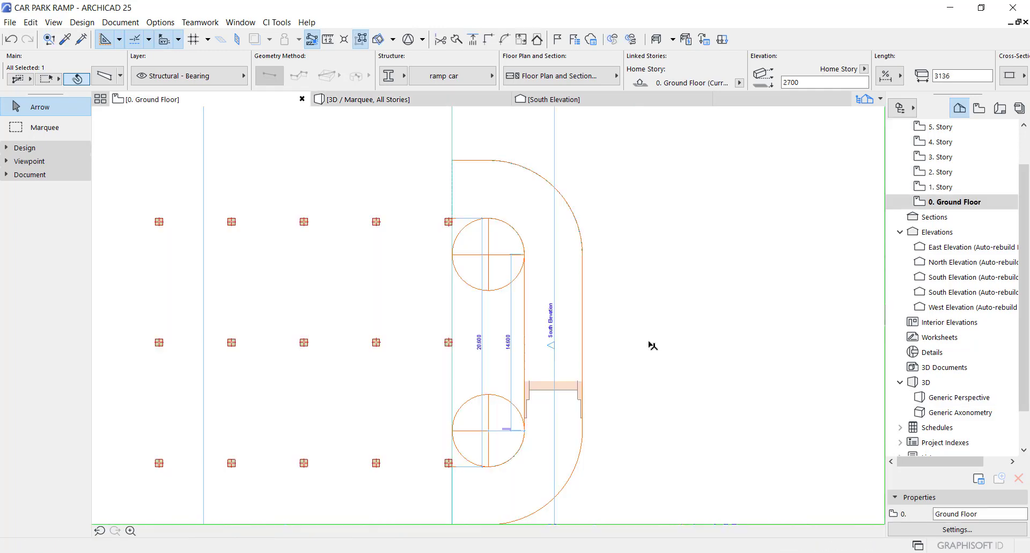
pyautogui.click(569, 310)
pyautogui.click(528, 300)
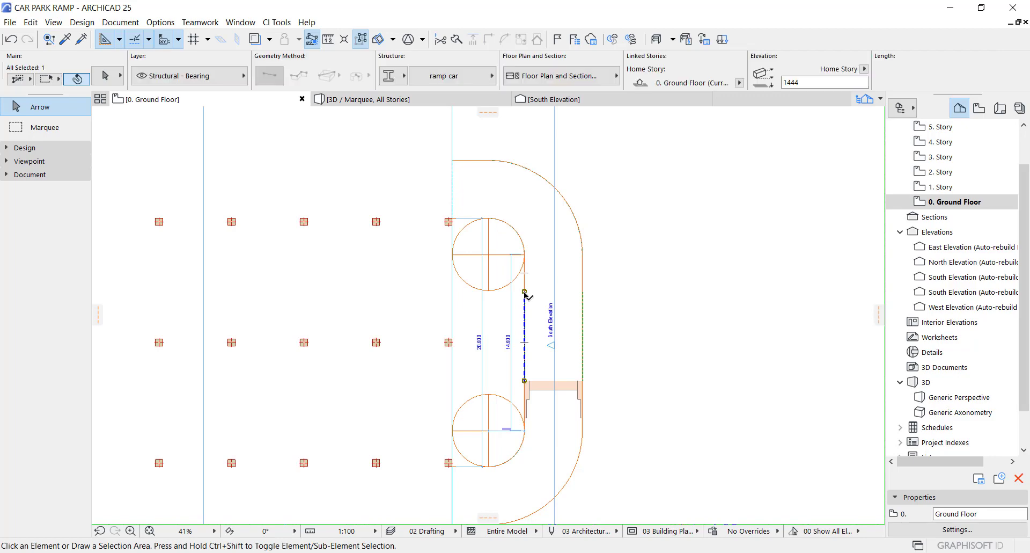
pyautogui.click(526, 308)
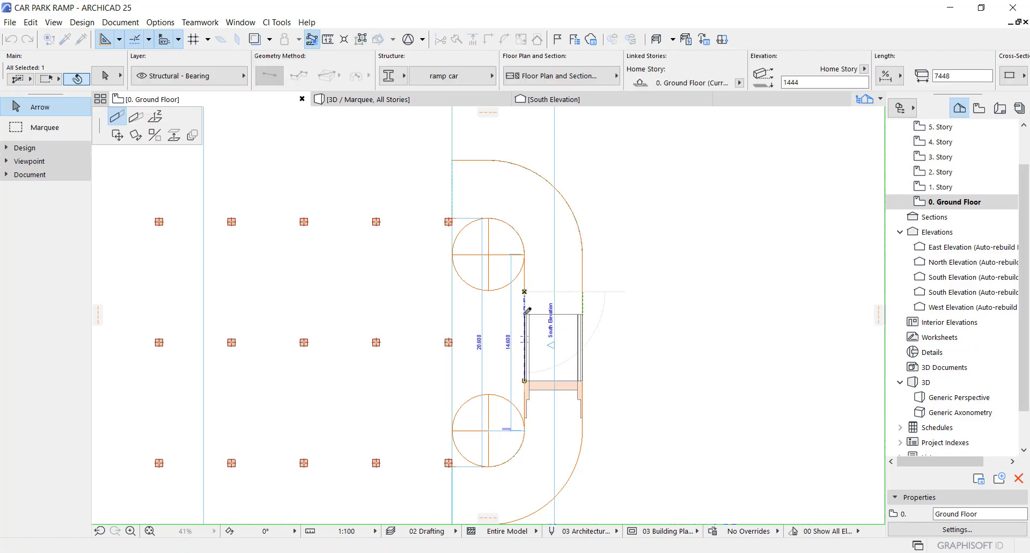
pyautogui.click(528, 302)
pyautogui.press('F3')
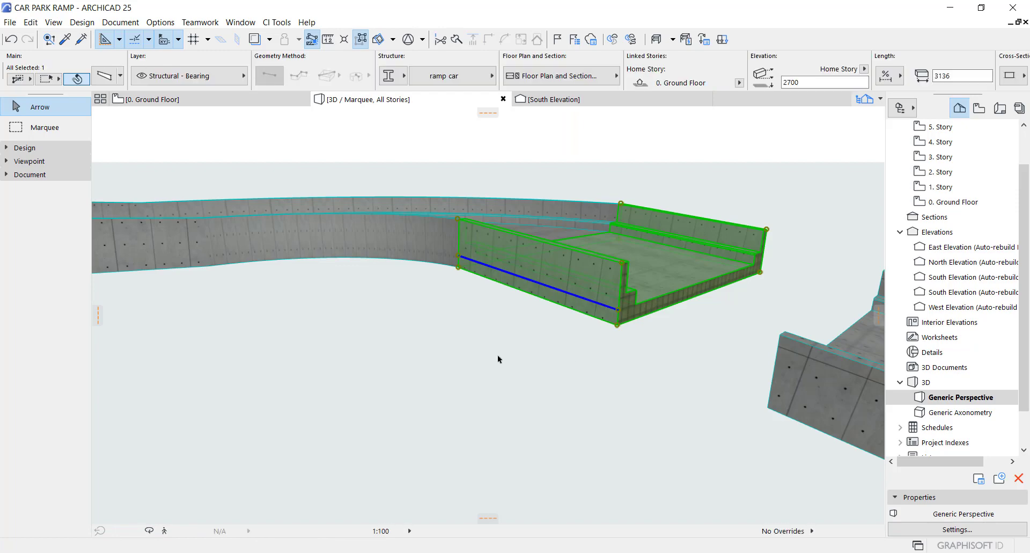
# - Raise the upper end of the shortened middle ramp segment to the height of the top segment's facing end
pyautogui.scroll(-5, 498, 355)
pyautogui.press('Escape')
pyautogui.moveTo(538, 322); pyautogui.dragTo(490, 354)
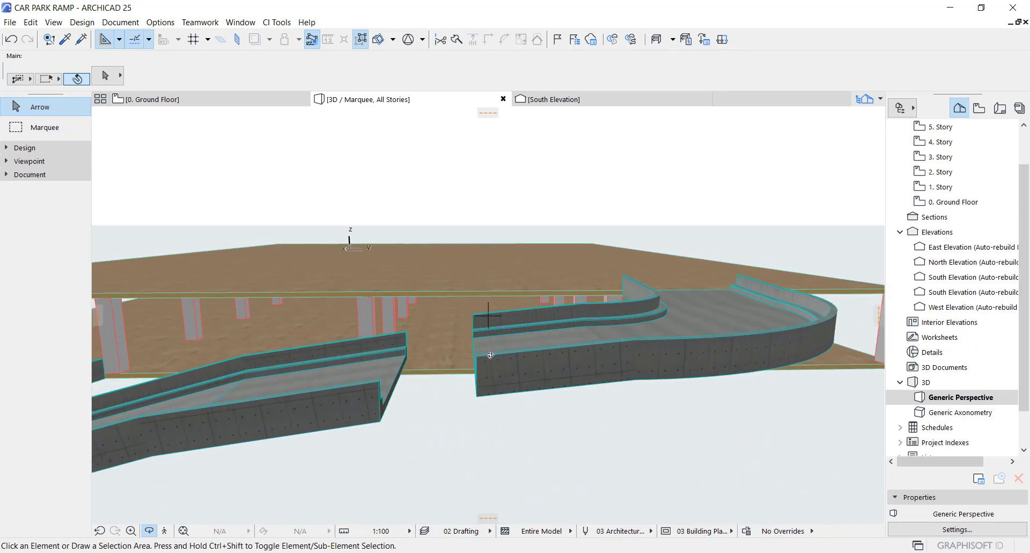
pyautogui.click(395, 365)
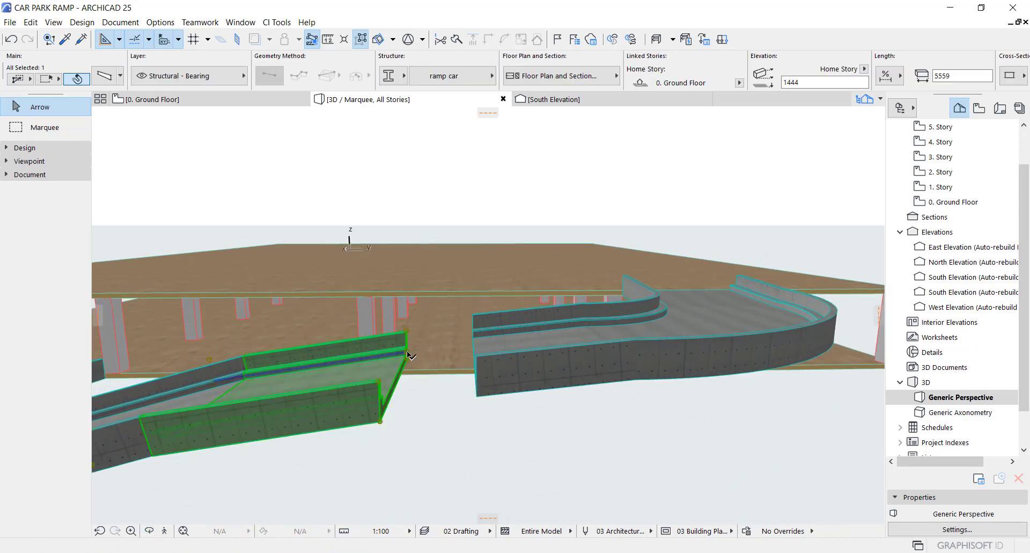
pyautogui.click(406, 334)
pyautogui.click(487, 416)
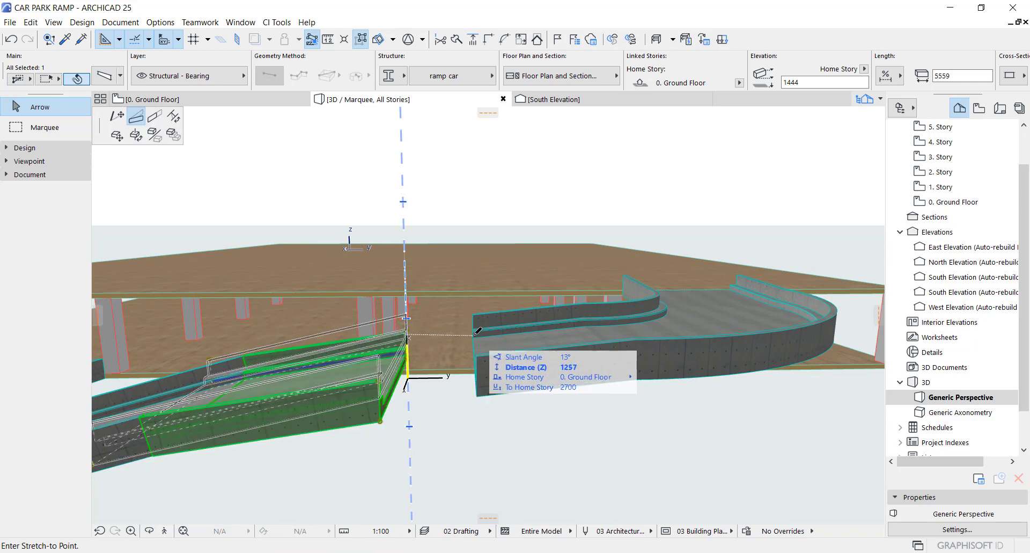
pyautogui.click(477, 329)
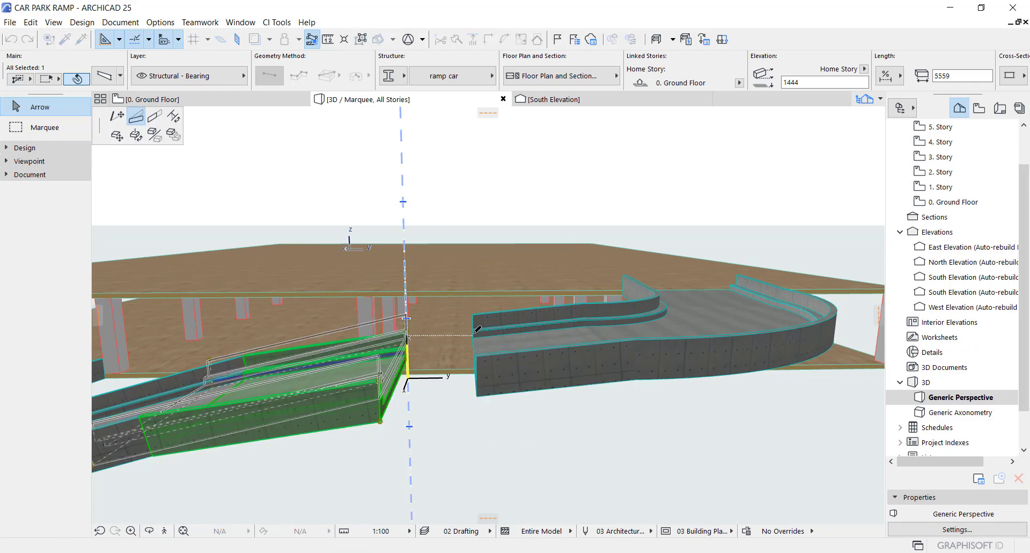
pyautogui.click(406, 335)
pyautogui.click(503, 250)
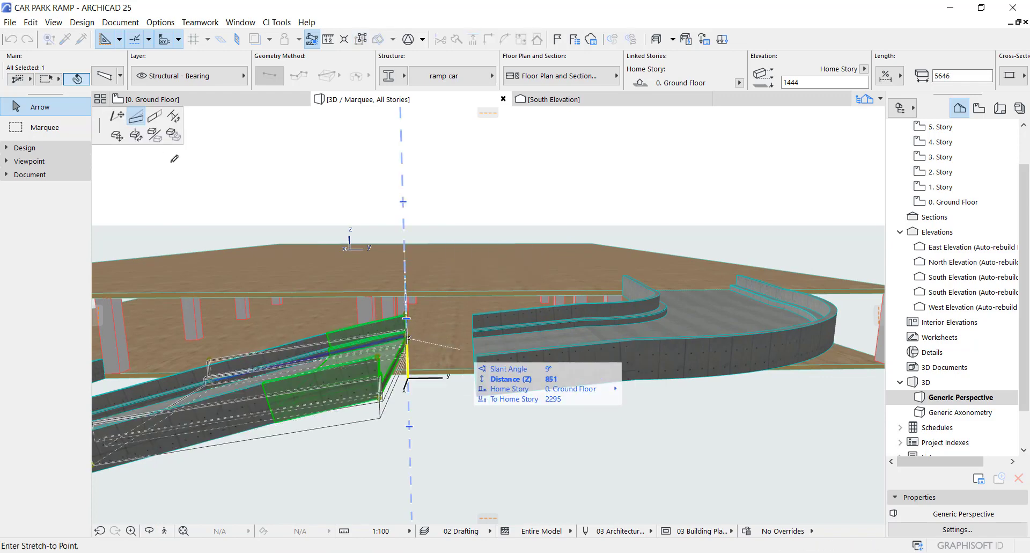
pyautogui.click(154, 120)
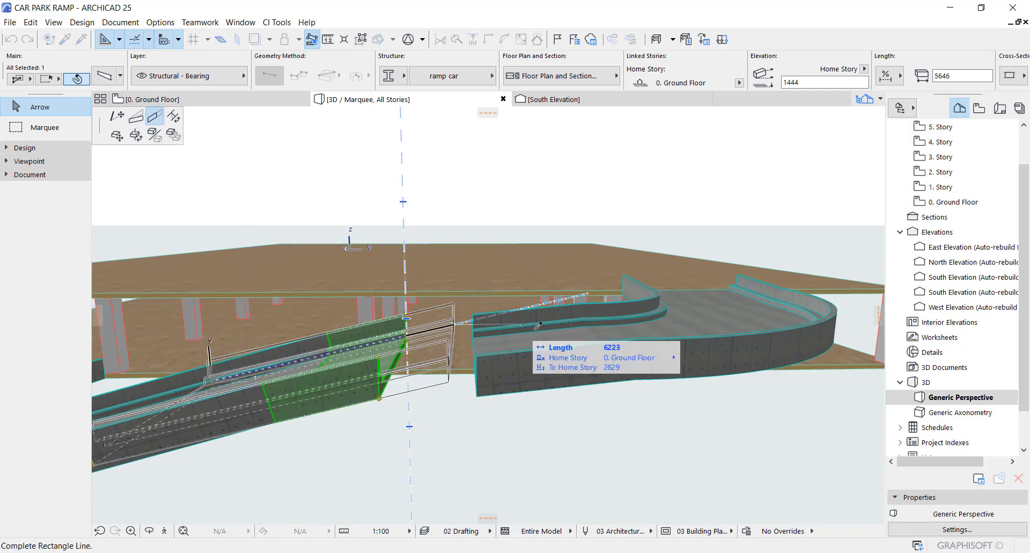
pyautogui.press('Escape')
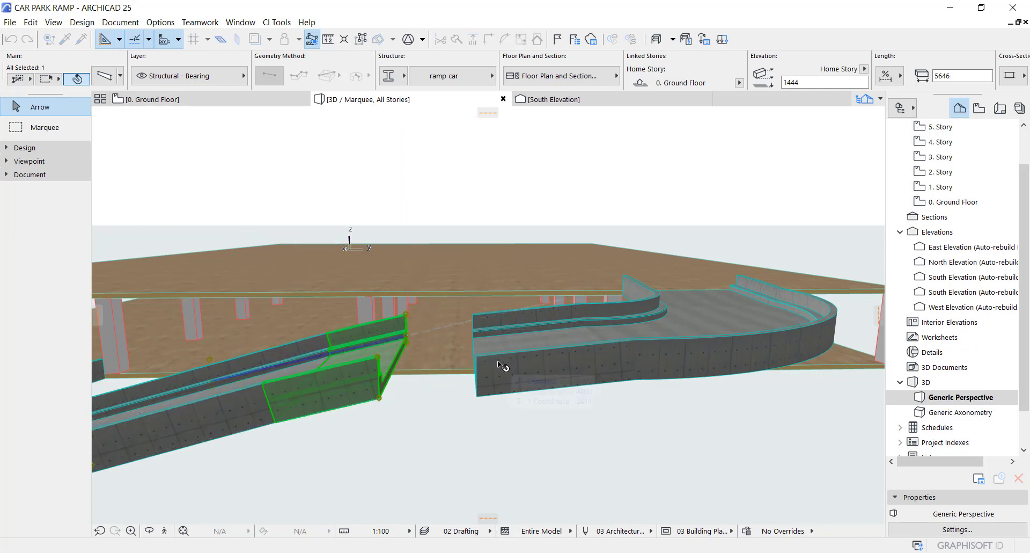
pyautogui.click(477, 342)
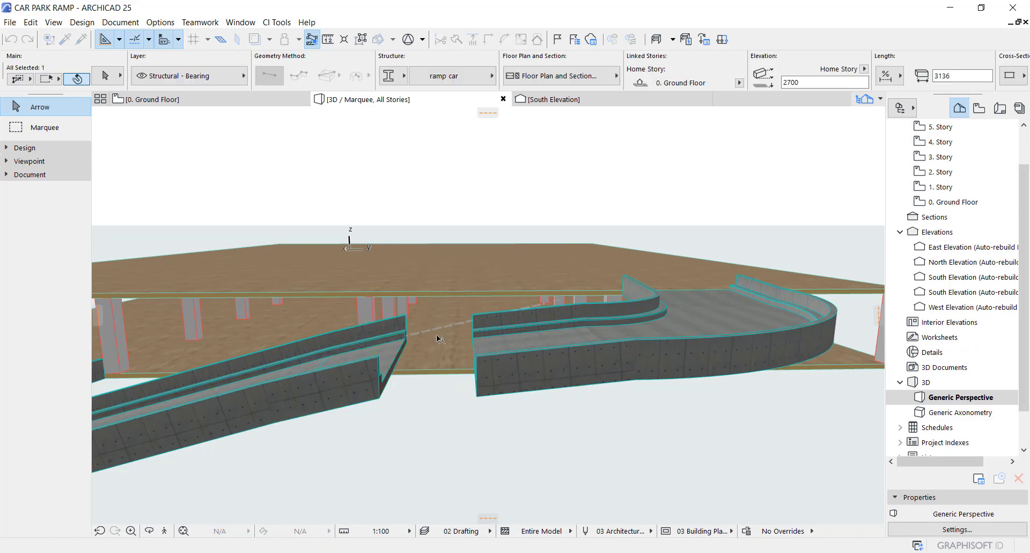
pyautogui.press('Escape')
# - Open the South Elevation from its marker on the ground floor plan with the current view settings
pyautogui.click(526, 326)
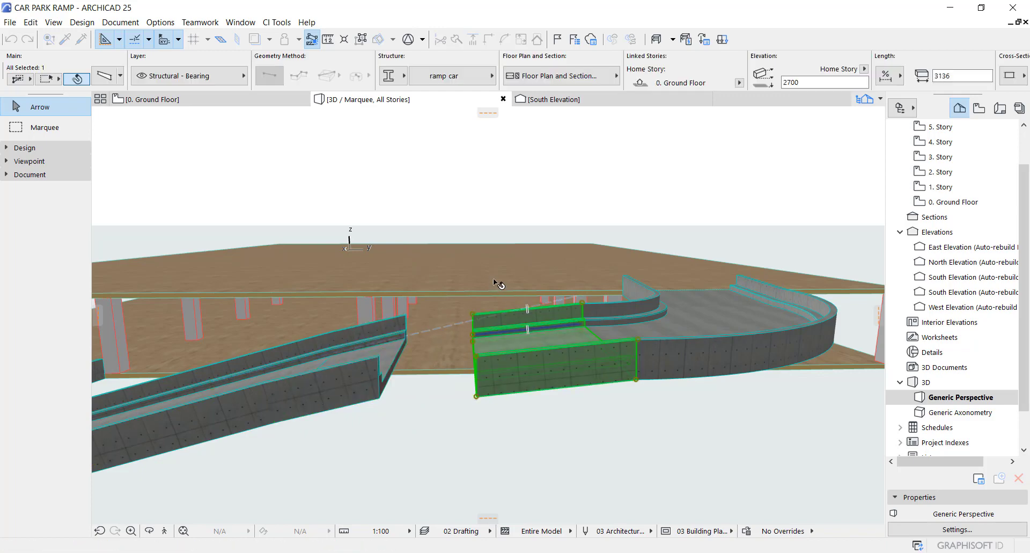
pyautogui.hotkey('ctrl', "'")
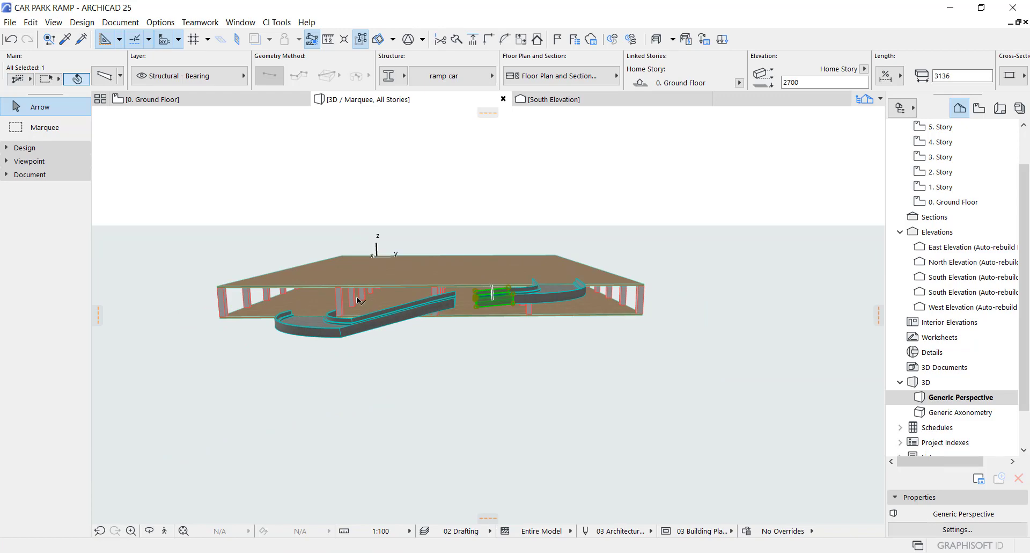
pyautogui.press('F2')
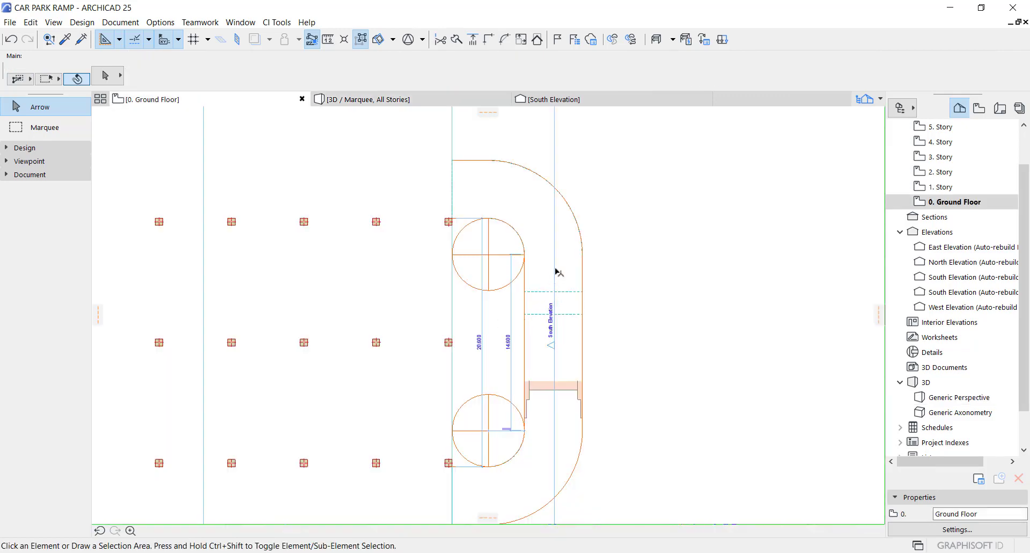
pyautogui.click(557, 272)
pyautogui.rightClick(557, 272)
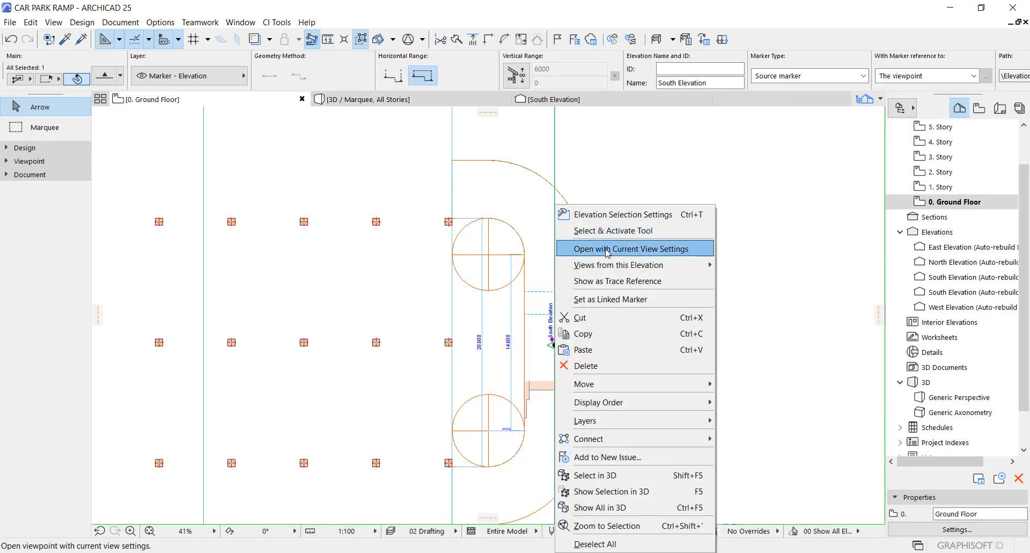
pyautogui.click(608, 245)
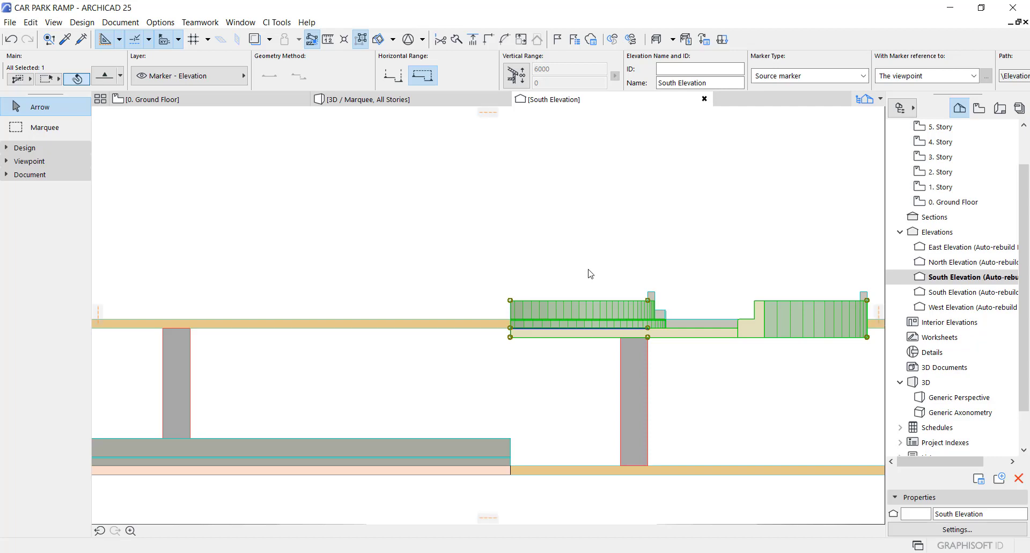
# - Set the lower end of the straight ramp's top segment to a Z distance of 200 in the elevation
pyautogui.click(369, 350)
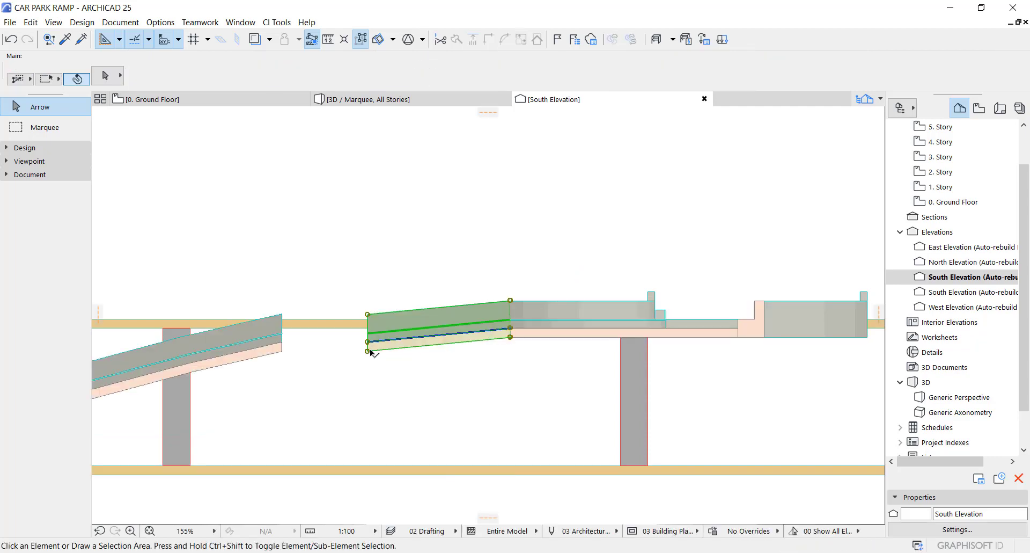
pyautogui.scroll(4, 328, 332)
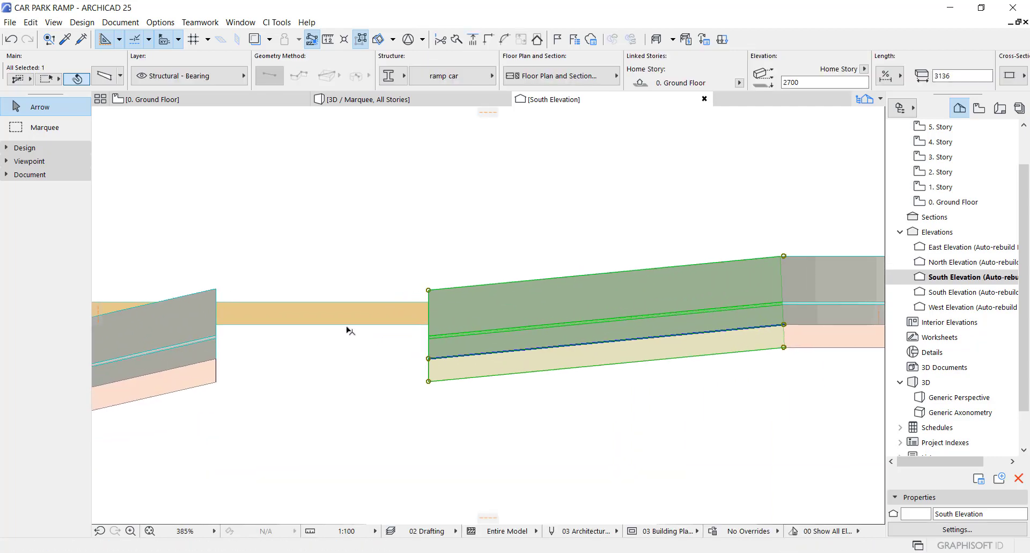
pyautogui.click(429, 358)
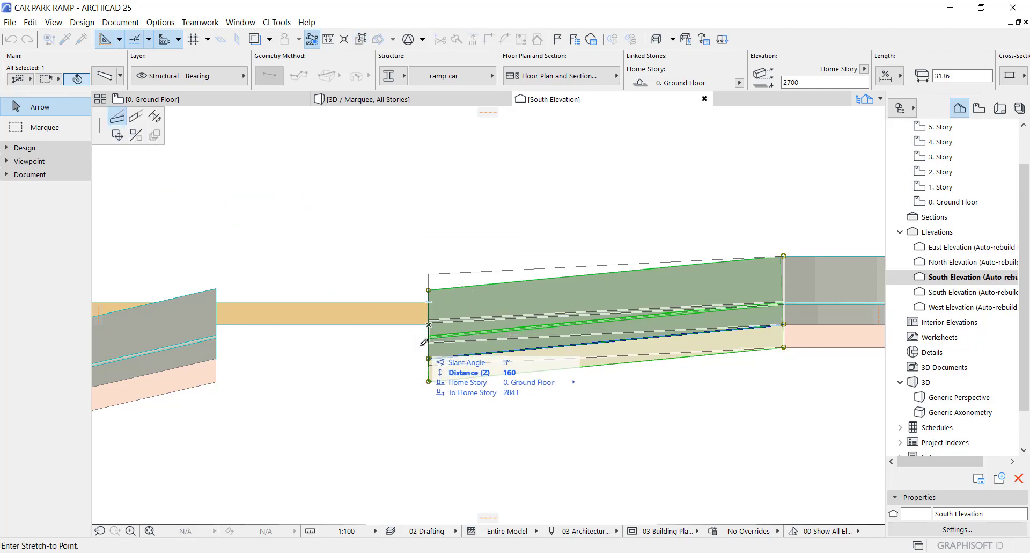
pyautogui.write('300')
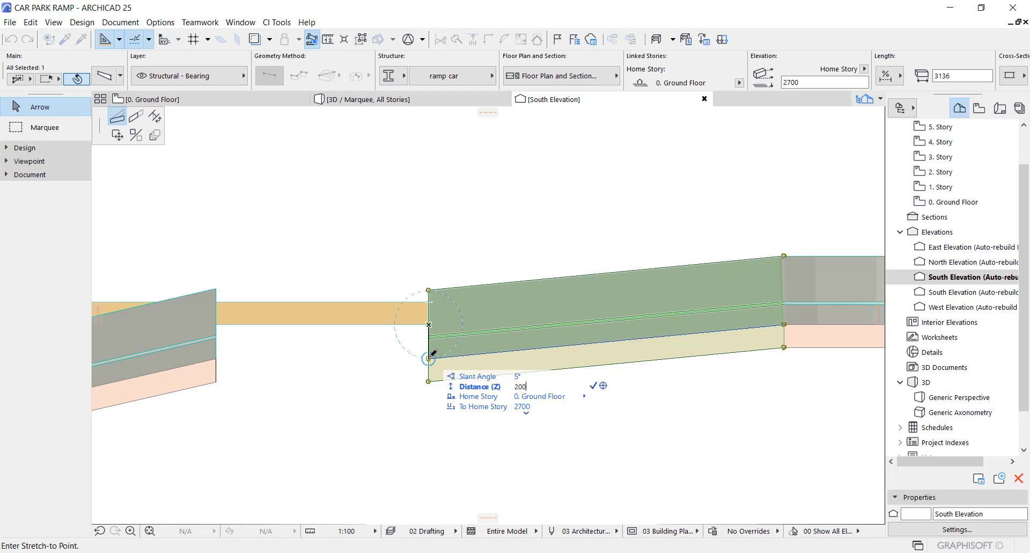
pyautogui.press('Return')
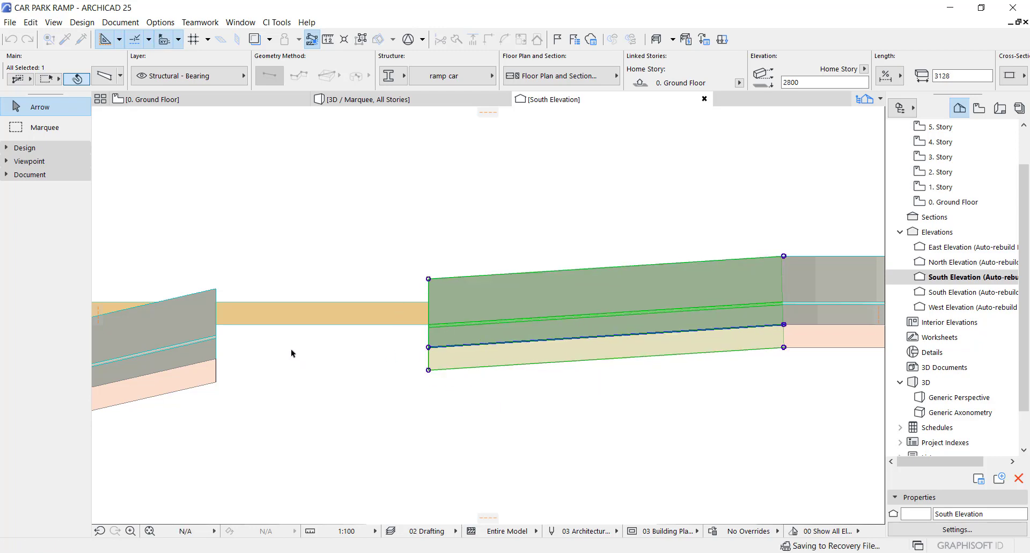
# - Stretch the middle ramp segment along its slope across the gap, and trim it flush with the top segment's lower end
pyautogui.click(211, 355)
pyautogui.click(216, 358)
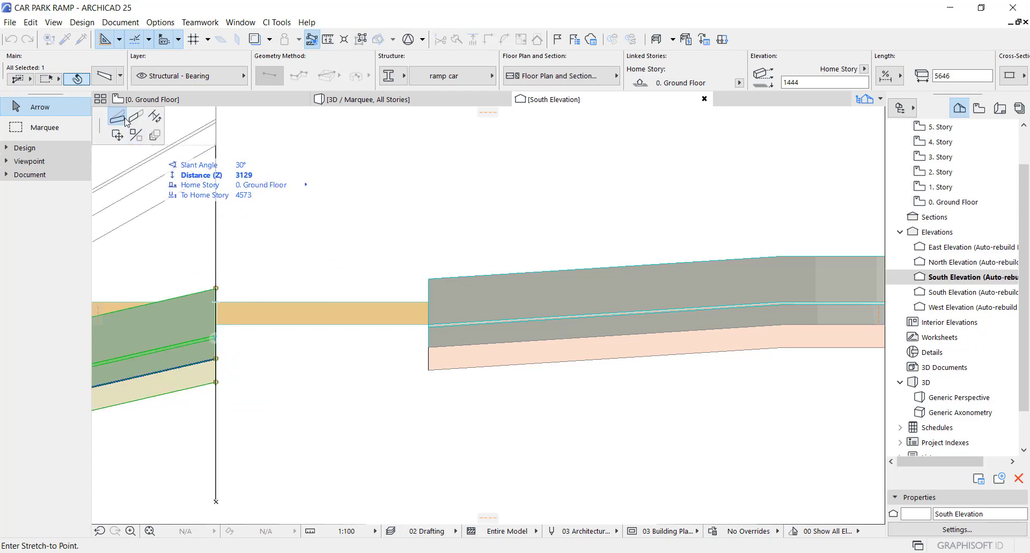
pyautogui.click(136, 116)
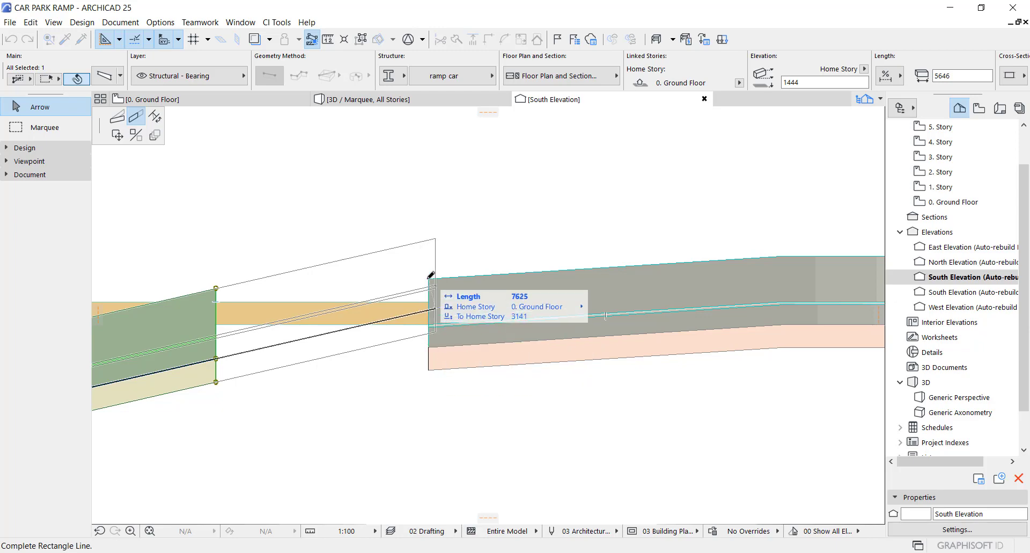
pyautogui.click(543, 285)
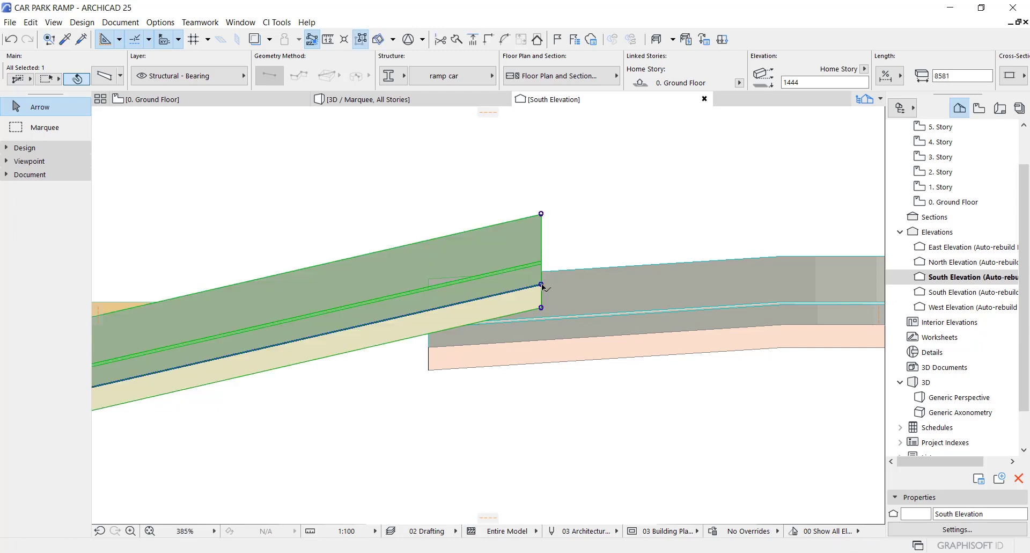
pyautogui.click(459, 303)
pyautogui.click(602, 352)
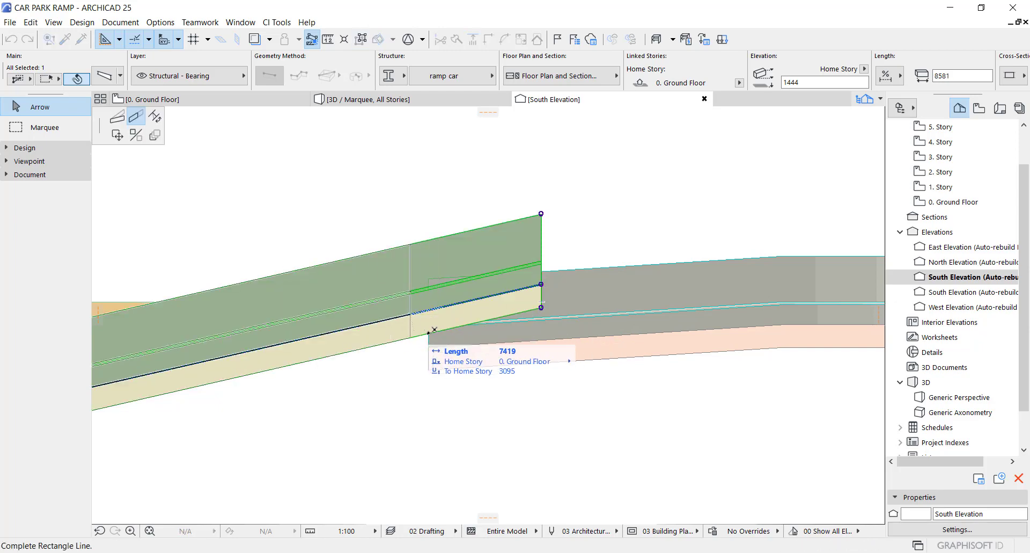
pyautogui.click(434, 330)
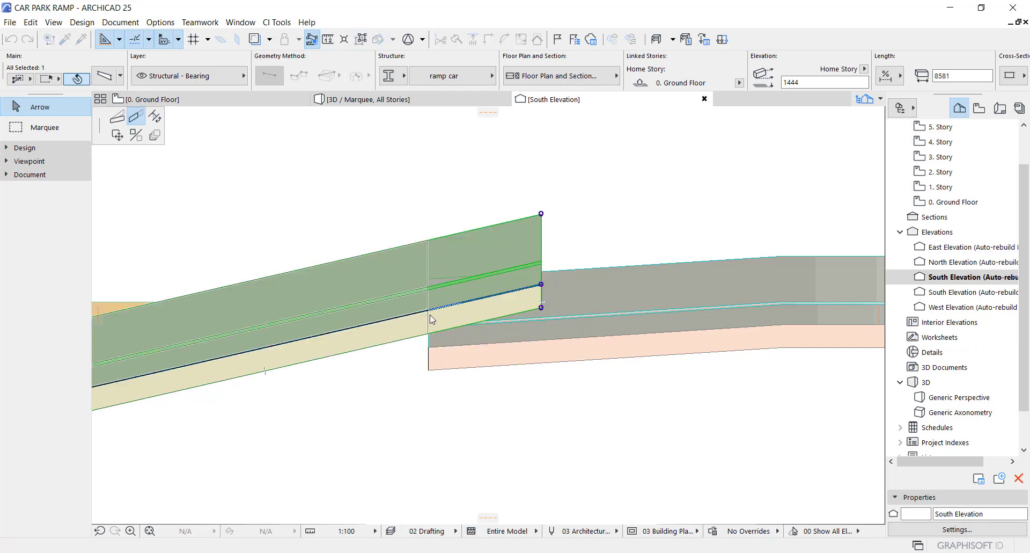
pyautogui.click(428, 310)
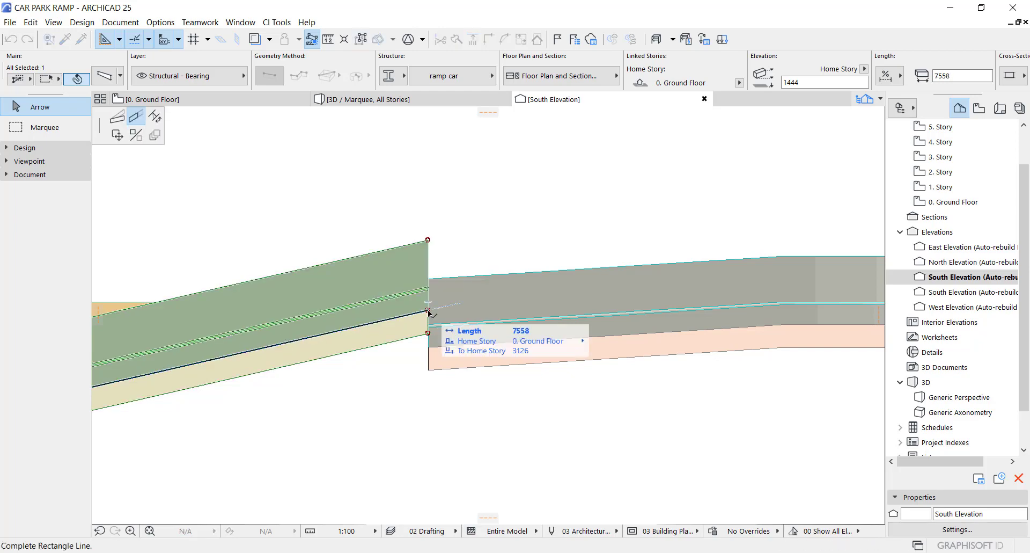
# - Lower the upper end of the middle ramp segment to line up with the top segment's lower end
pyautogui.click(116, 116)
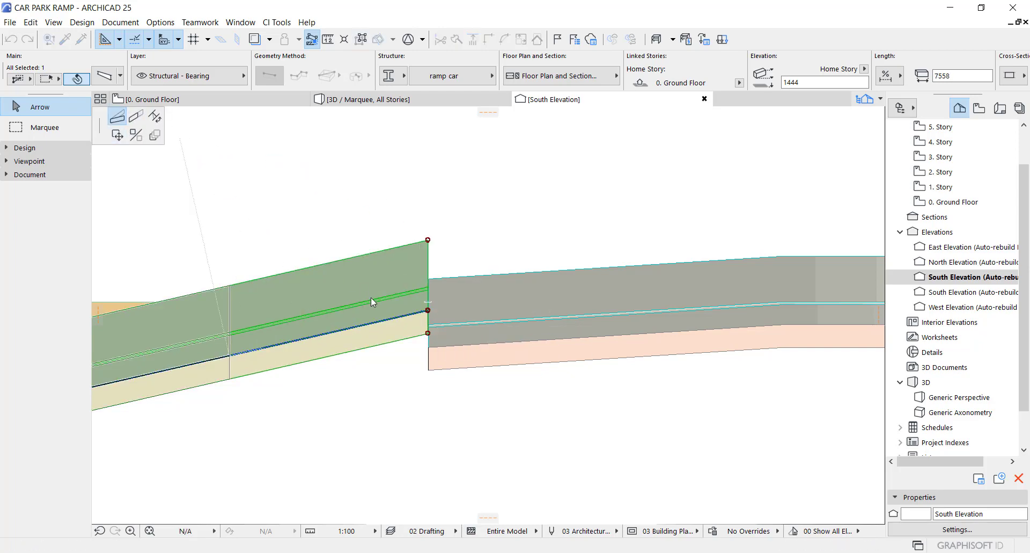
pyautogui.click(428, 334)
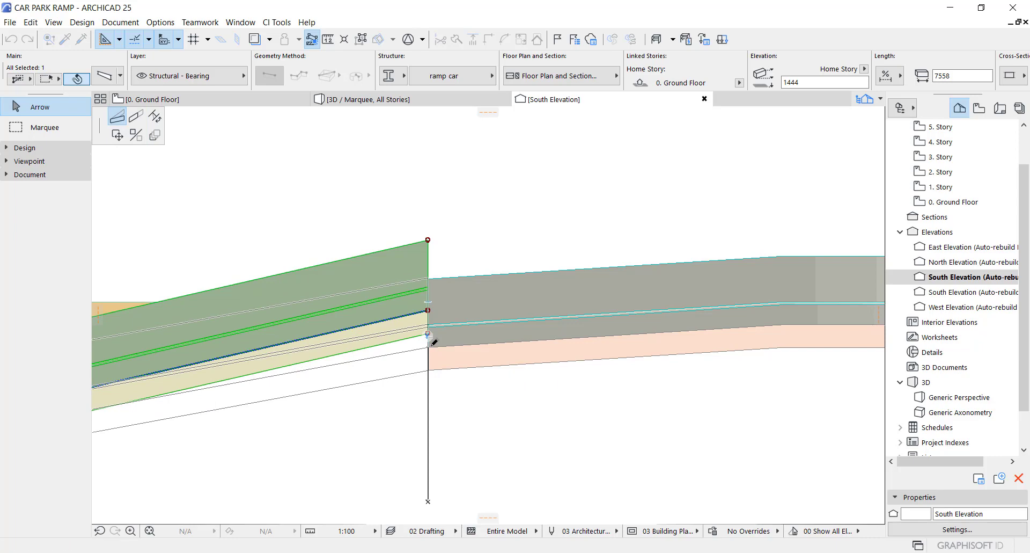
pyautogui.scroll(-5, 560, 349)
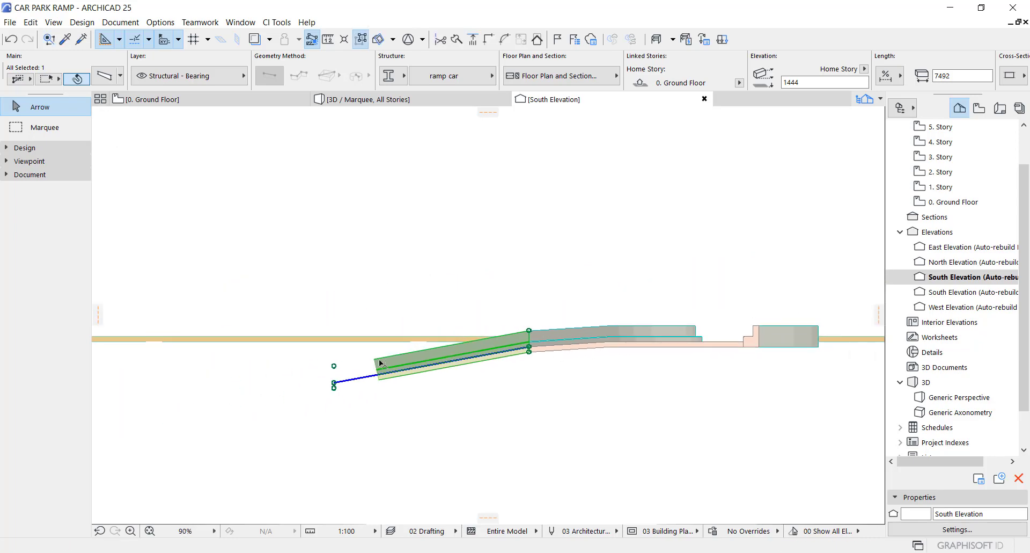
# - Examine in 3D how the straight ramp's bottom and middle segments meet between the lower curve and the top segment
pyautogui.press('F3')
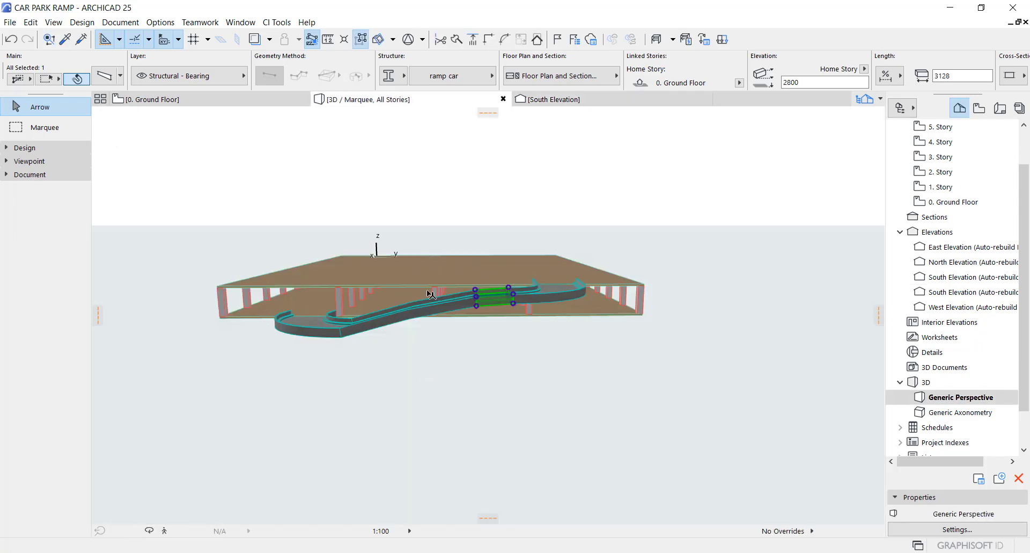
pyautogui.scroll(1, 419, 293)
pyautogui.keyDown('shift'); pyautogui.moveTo(401, 320); pyautogui.dragTo(491, 326, button='middle'); pyautogui.keyUp('shift')
pyautogui.scroll(2, 417, 292)
pyautogui.scroll(3, 542, 282)
pyautogui.scroll(3, 395, 317)
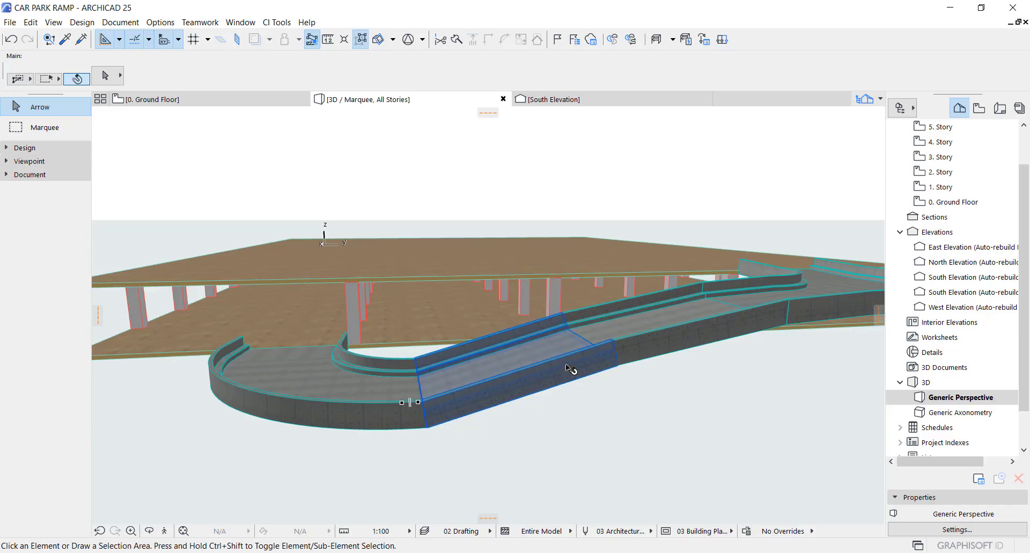
pyautogui.click(569, 368)
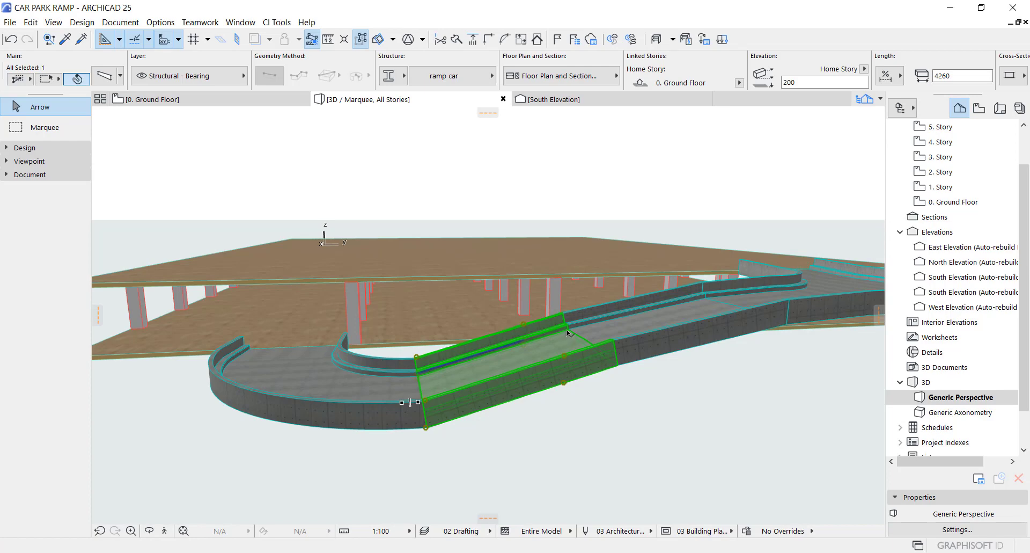
pyautogui.press('F2')
pyautogui.press('F3')
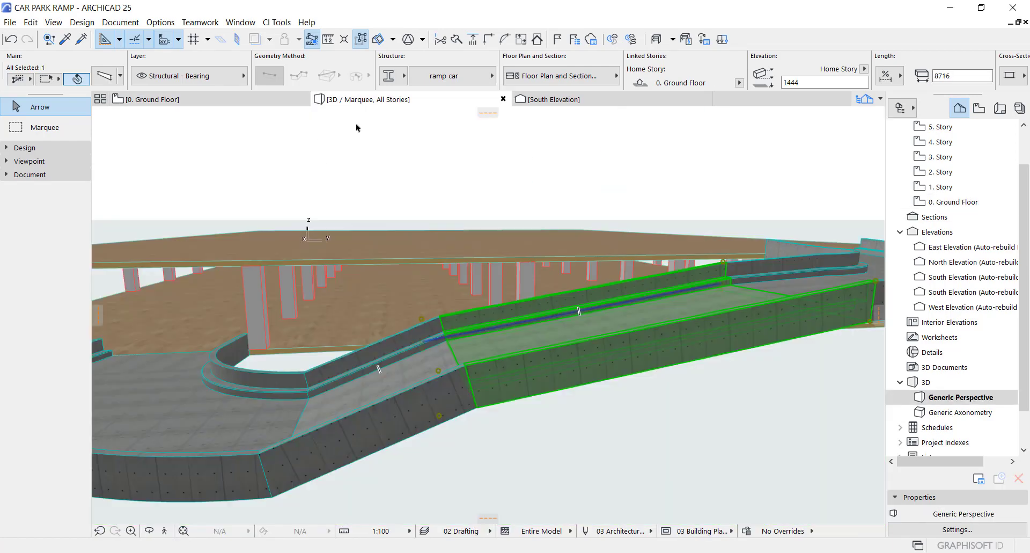
# - In the South Elevation, lower the middle ramp segment's lower end to an elevation of about 764 to steepen its slope
pyautogui.click(548, 102)
pyautogui.press('Escape')
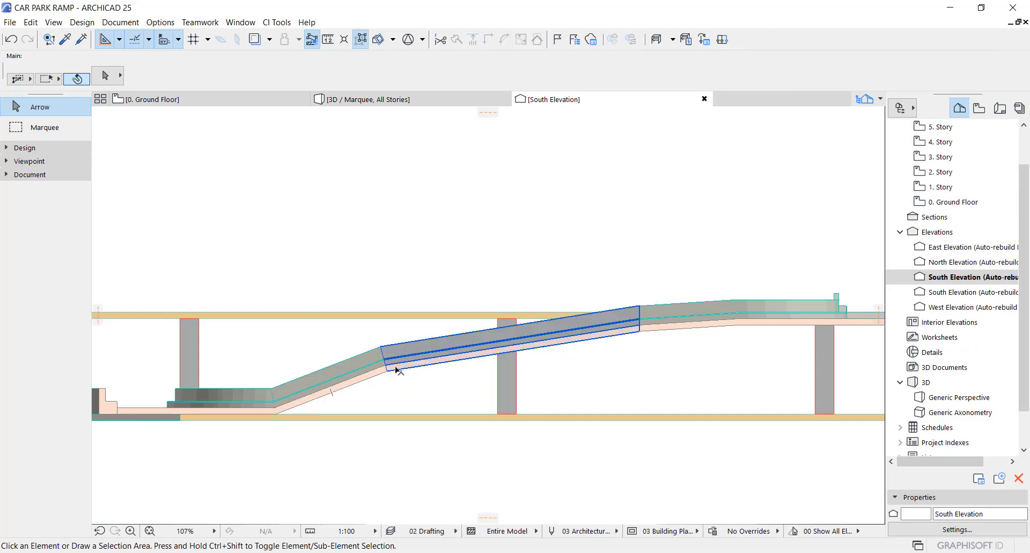
pyautogui.click(368, 369)
pyautogui.click(368, 370)
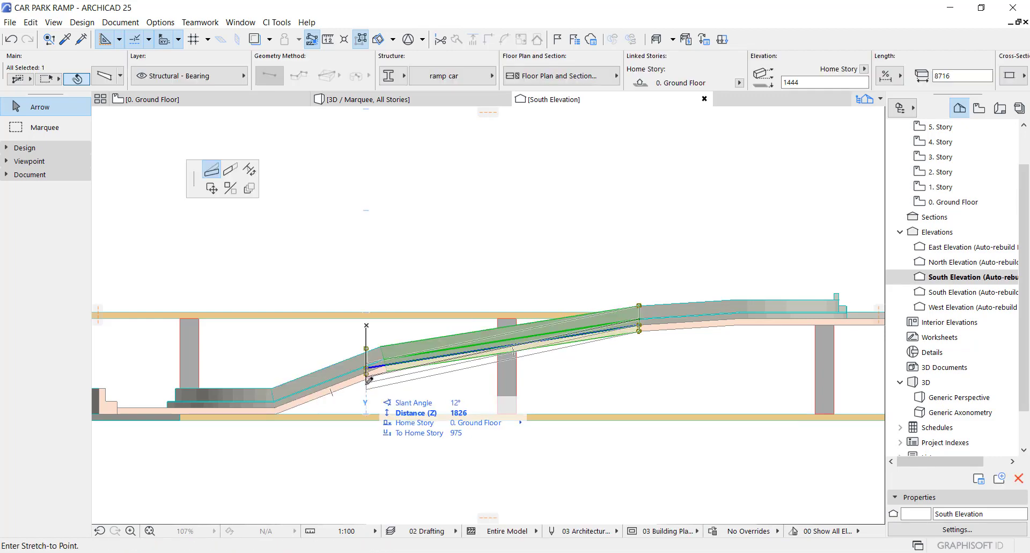
pyautogui.click(368, 385)
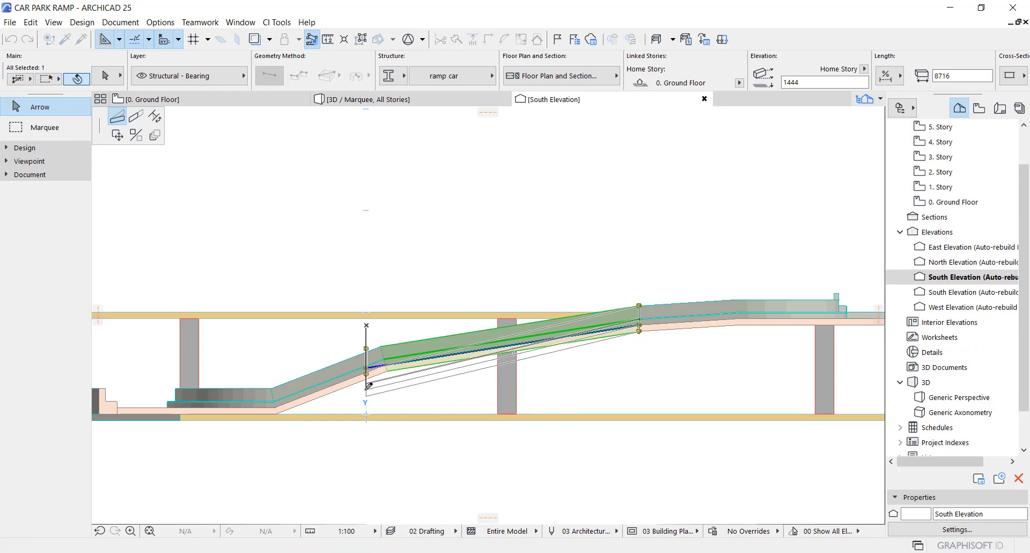
pyautogui.click(345, 386)
# - Lower the upper end of the bottom ramp segment to line up with the middle segment's lower end
pyautogui.scroll(3, 351, 388)
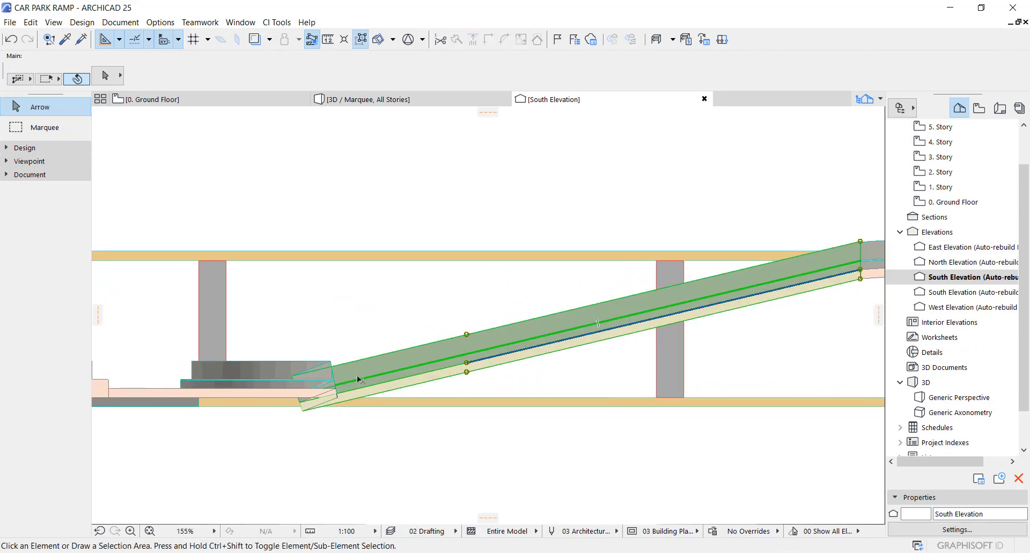
pyautogui.scroll(3, 421, 371)
pyautogui.press('Escape')
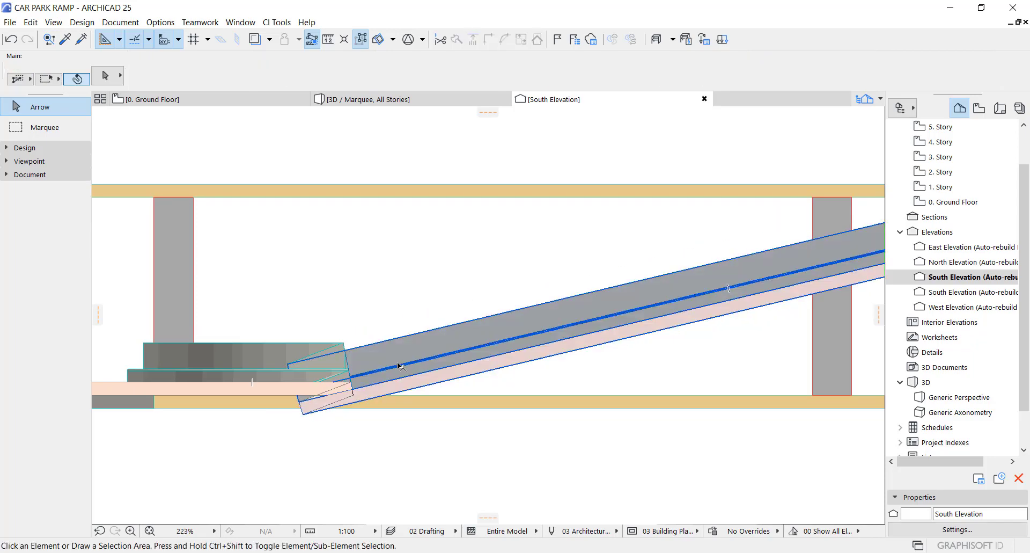
pyautogui.click(344, 397)
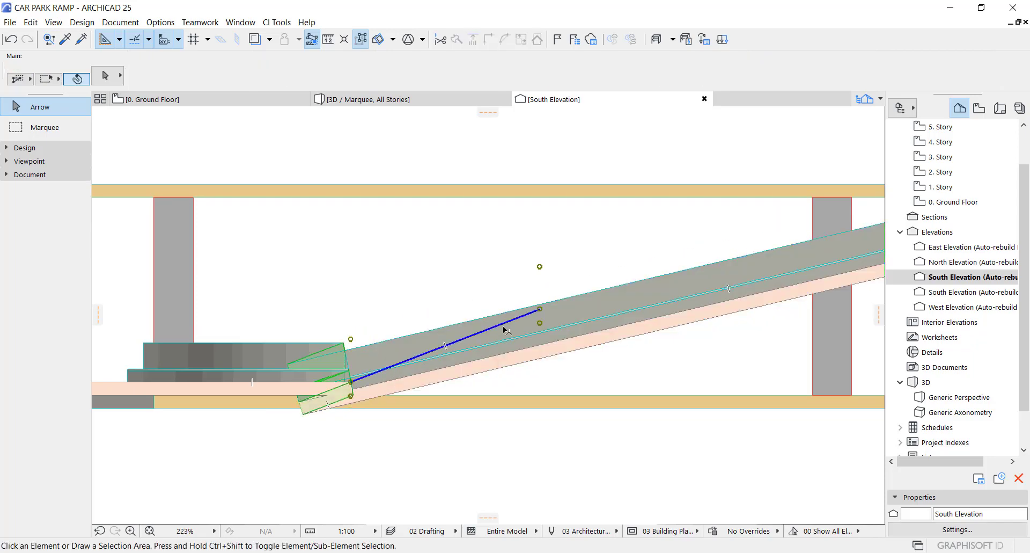
pyautogui.click(540, 308)
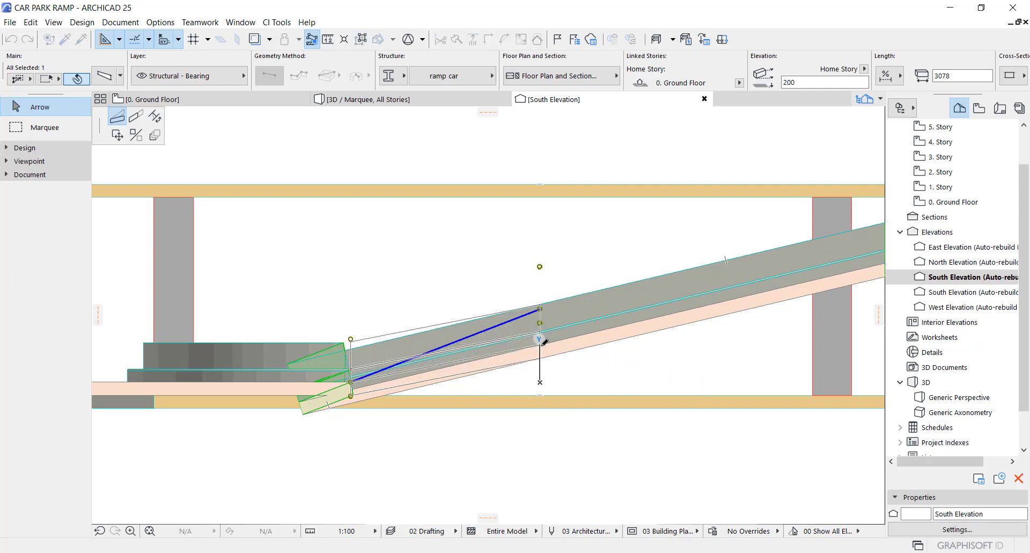
pyautogui.click(540, 343)
pyautogui.scroll(-5, 343, 382)
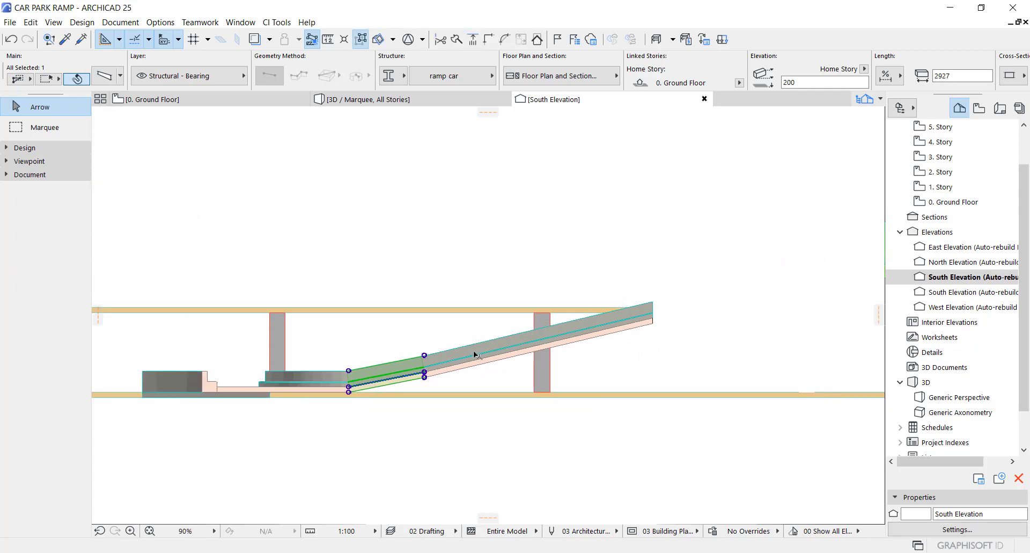
pyautogui.press('Escape')
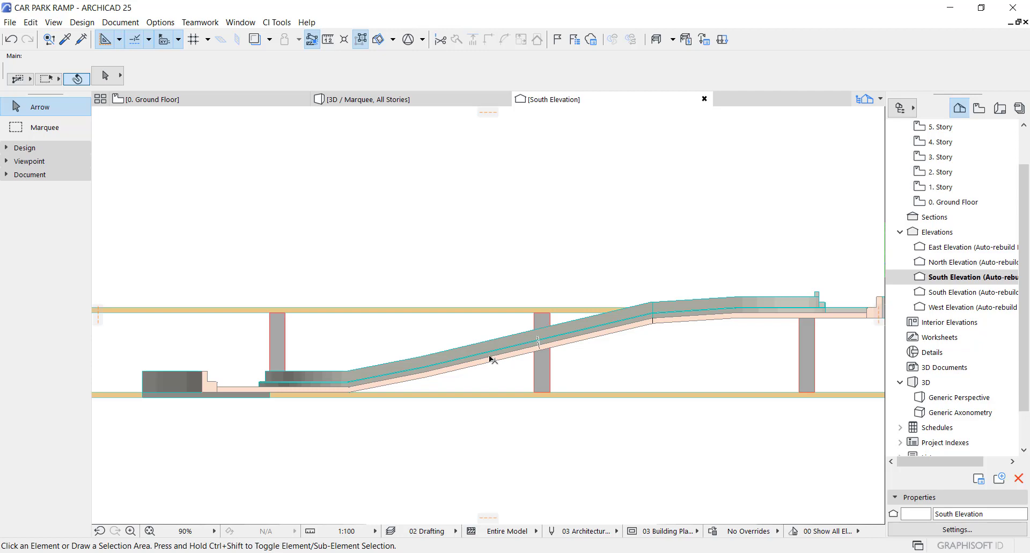
# - Examine the straight ramp's joints in the elevation, and inspect the whole ramp in 3D from several sides
pyautogui.scroll(2, 446, 367)
pyautogui.scroll(-2, 428, 364)
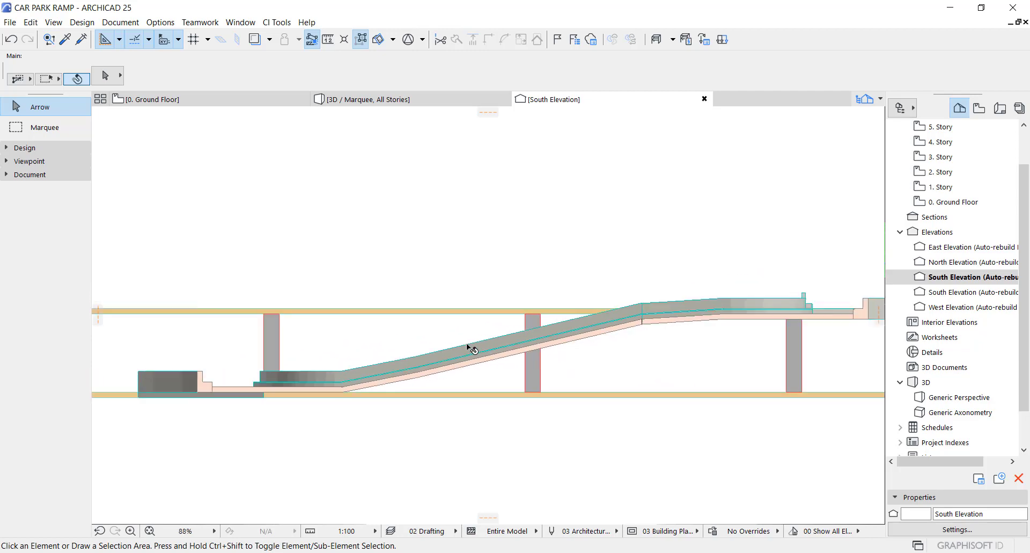
pyautogui.scroll(3, 523, 341)
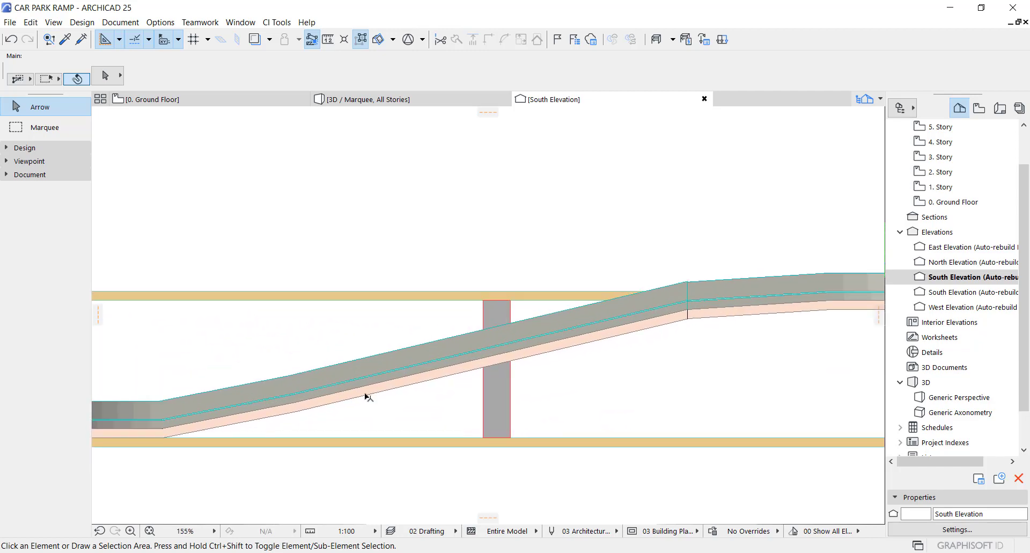
pyautogui.click(354, 392)
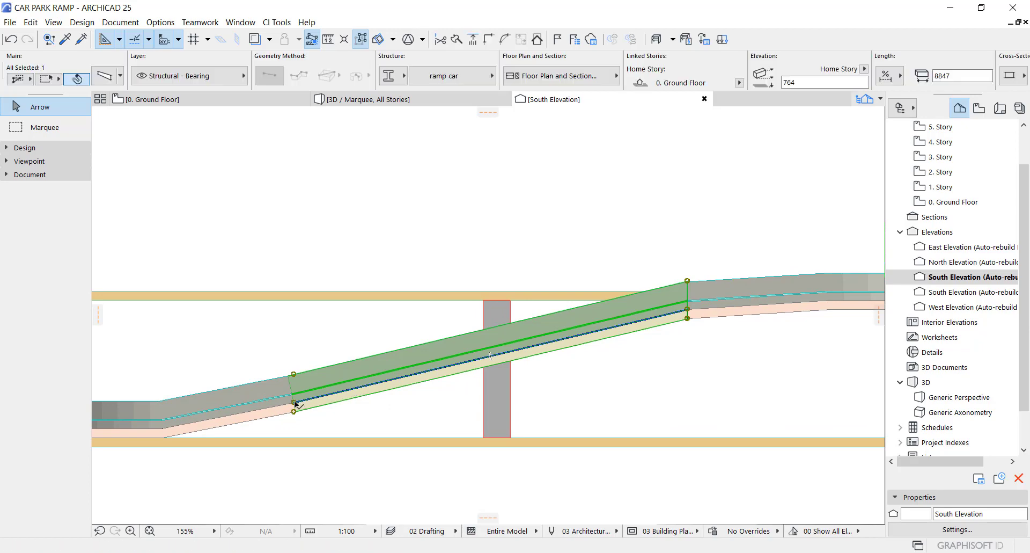
pyautogui.click(540, 369)
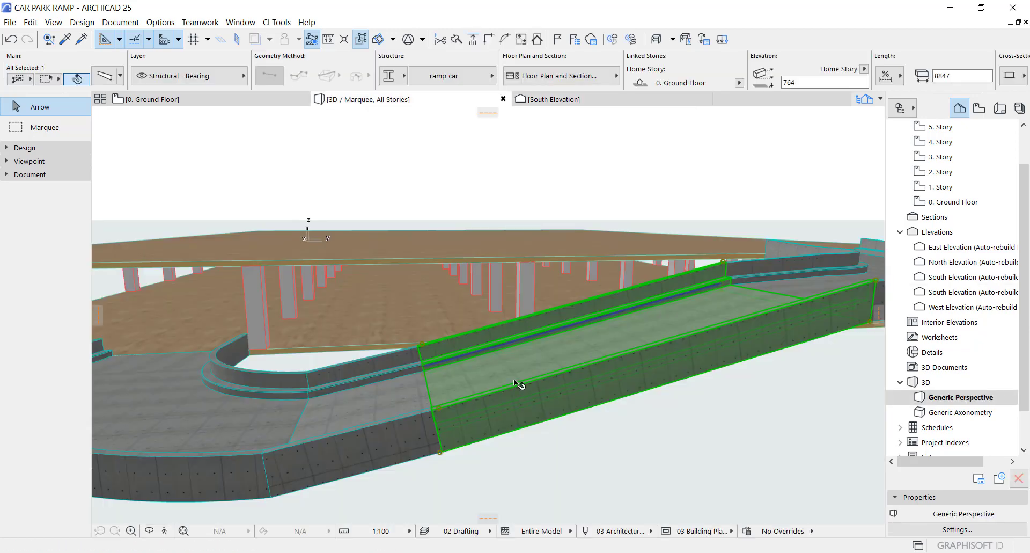
pyautogui.scroll(-1, 514, 379)
pyautogui.press('Escape')
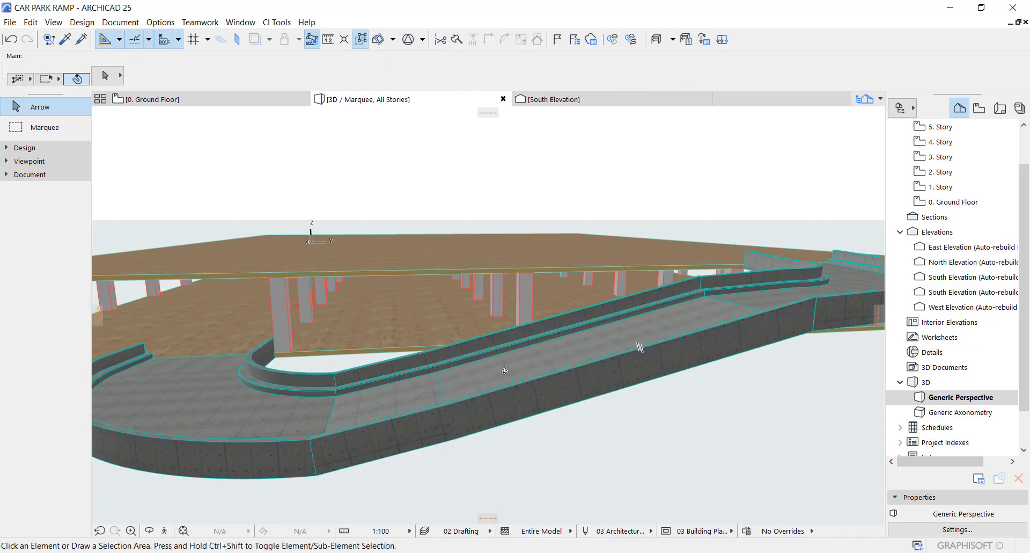
pyautogui.keyDown('shift'); pyautogui.moveTo(504, 370); pyautogui.dragTo(570, 296, button='middle'); pyautogui.keyUp('shift')
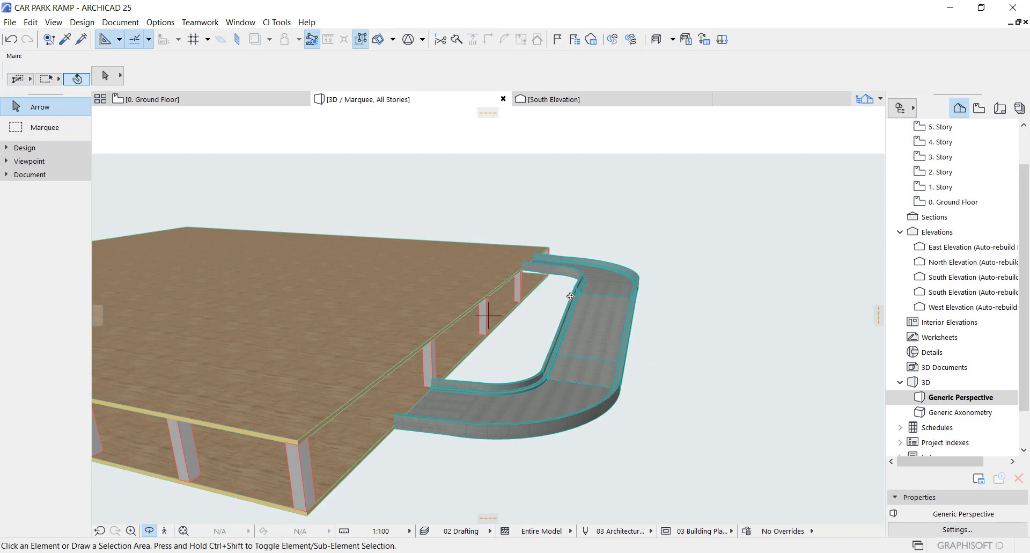
pyautogui.keyDown('shift'); pyautogui.moveTo(536, 415); pyautogui.dragTo(453, 360, button='middle'); pyautogui.keyUp('shift')
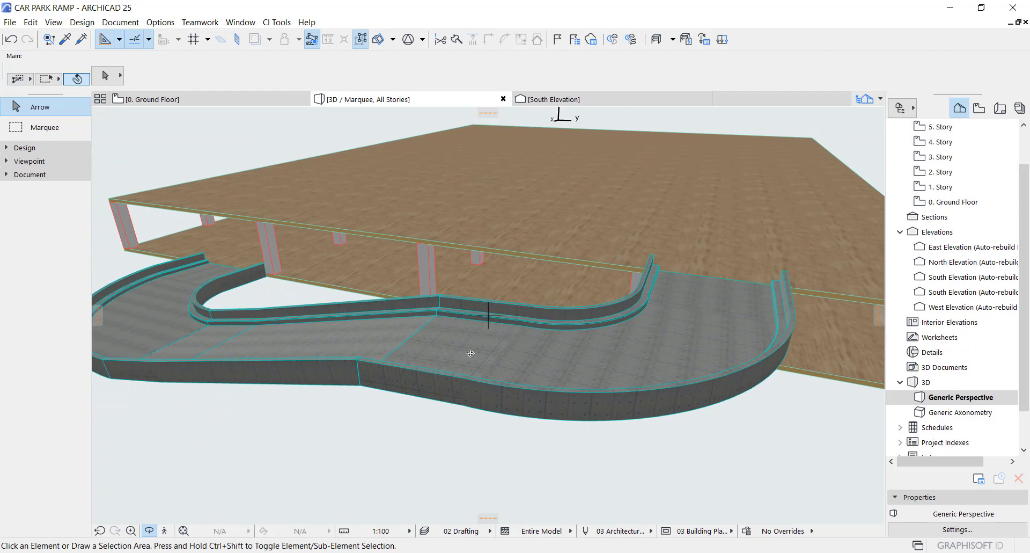
pyautogui.keyDown('shift'); pyautogui.moveTo(471, 353); pyautogui.dragTo(600, 317, button='middle'); pyautogui.keyUp('shift')
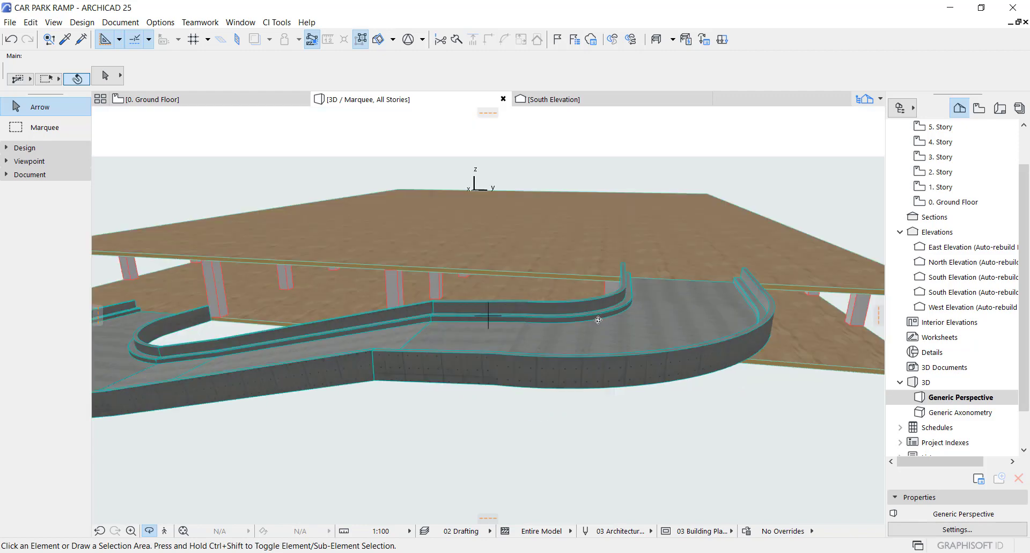
# - Draw a marquee about 101600 by 64900 around the car park with ramps on both sides, and inspect its stacked ramps in 3D
pyautogui.press('F2')
pyautogui.scroll(-3, 637, 314)
pyautogui.click(45, 127)
pyautogui.click(496, 276)
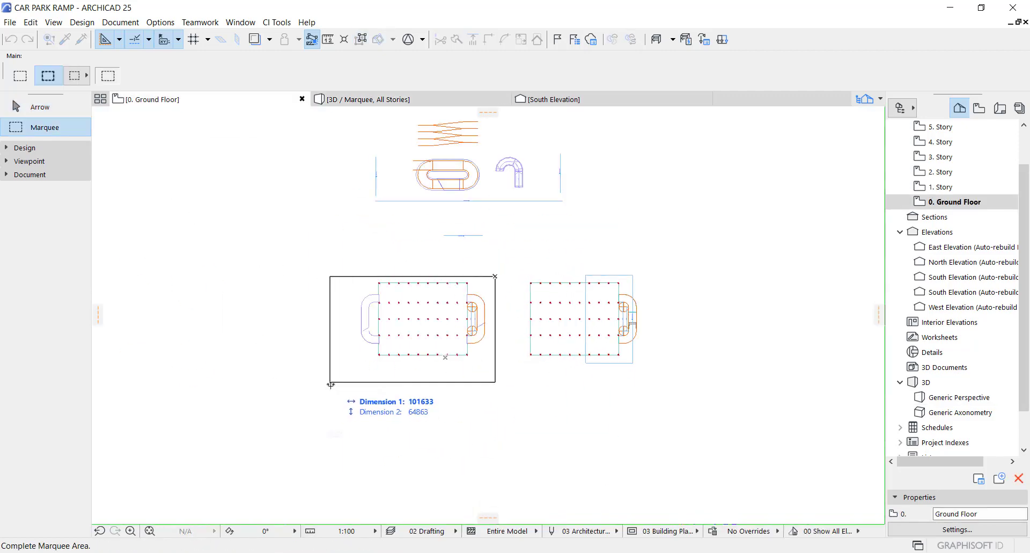
pyautogui.click(330, 382)
pyautogui.press('F5')
pyautogui.moveTo(659, 262); pyautogui.dragTo(719, 244)
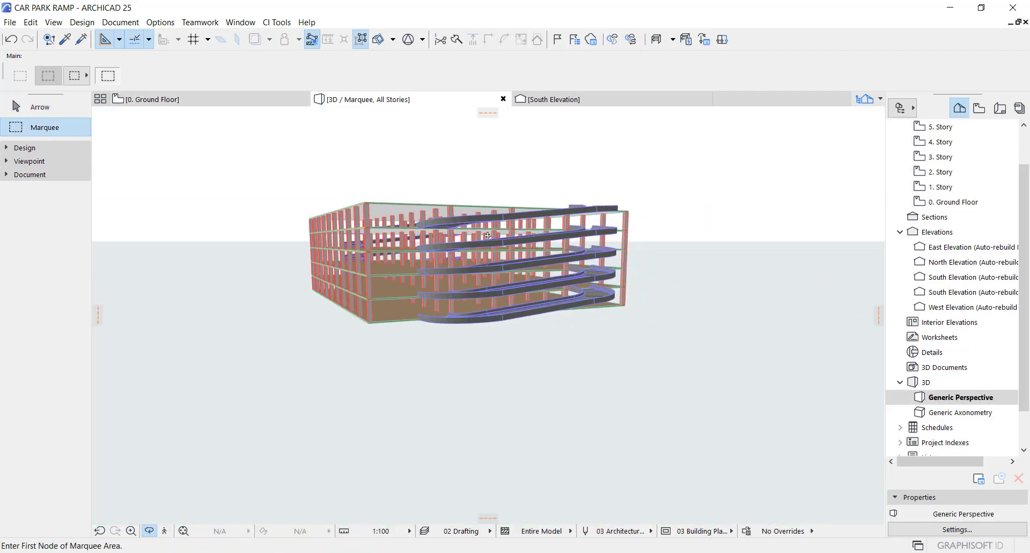
pyautogui.scroll(5, 564, 252)
pyautogui.moveTo(529, 246); pyautogui.dragTo(676, 288)
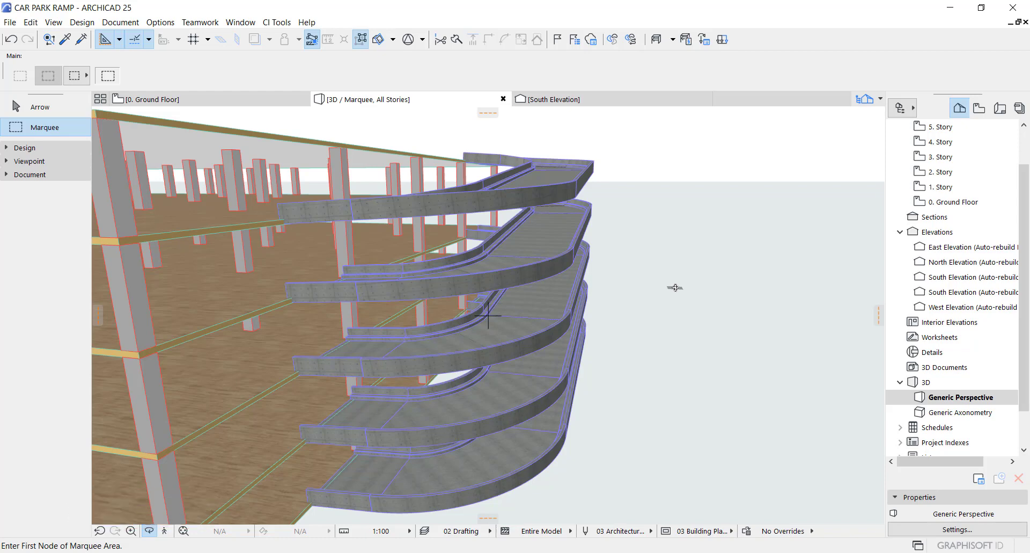
pyautogui.moveTo(783, 258); pyautogui.dragTo(449, 214)
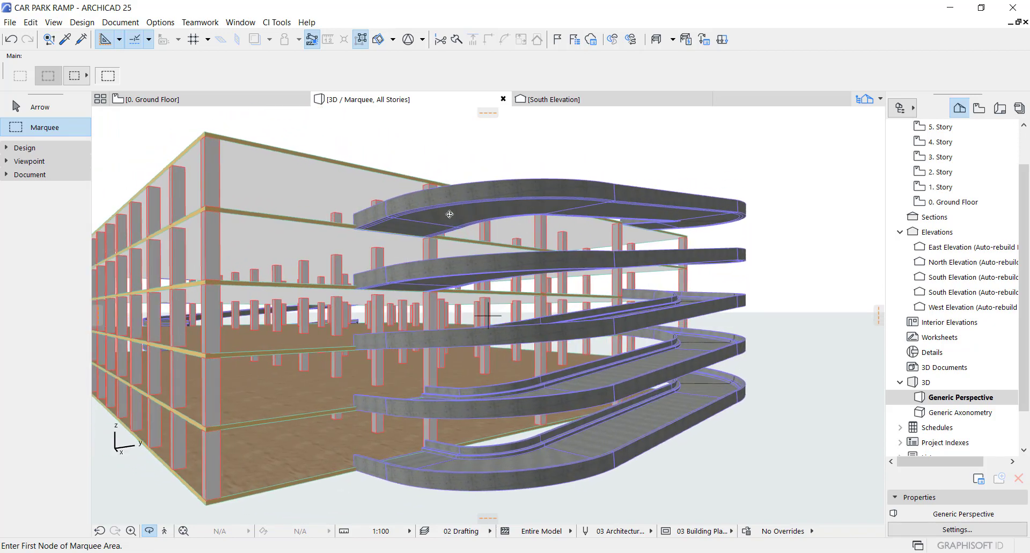